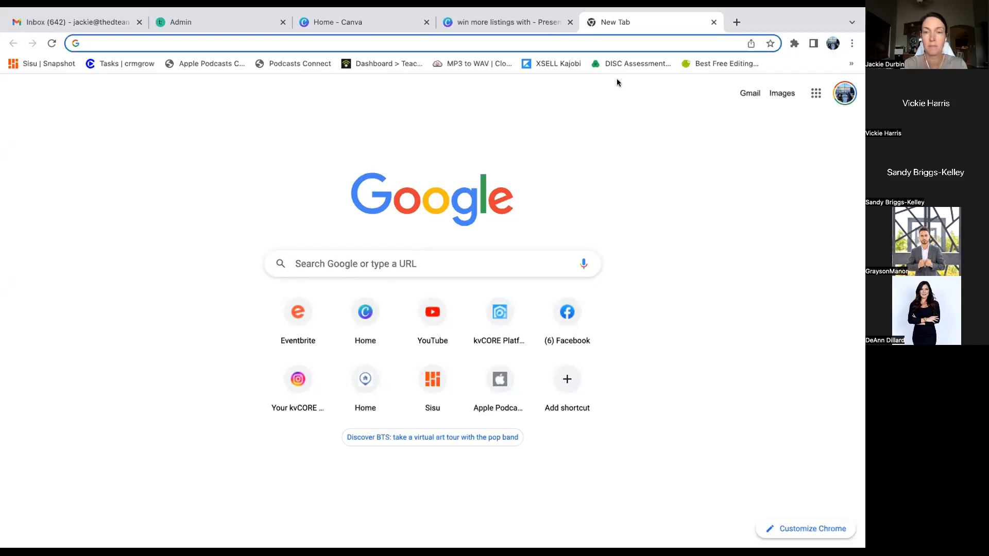
# - Load kvcore.com in the new Chrome tab to reach the kvCORE Platform dashboard
pyautogui.click(637, 47)
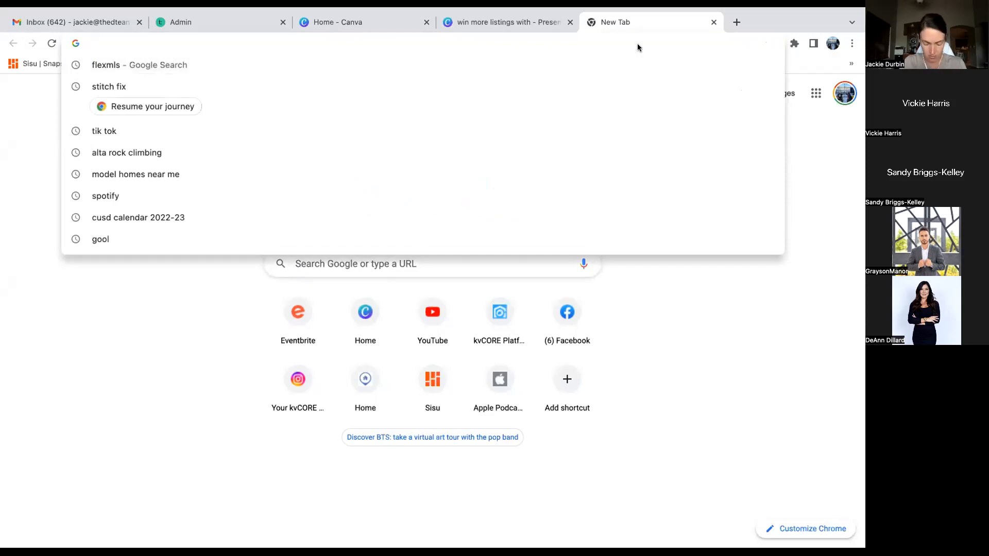
pyautogui.write('kvcor')
pyautogui.press('Return')
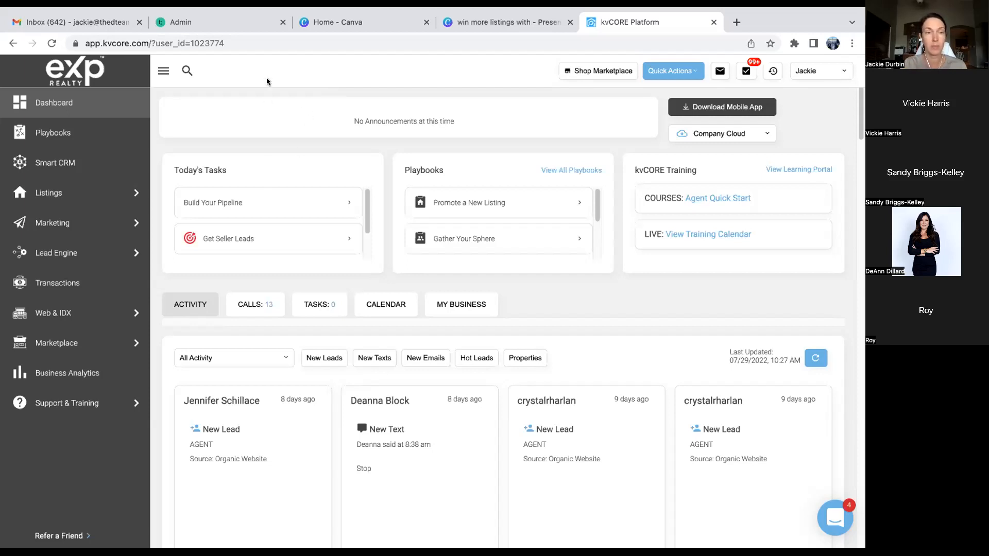
# - Visit Playbooks, return to the dashboard, then go to Lead Engine's All Lead Engine Tools page
pyautogui.moveTo(97, 258)
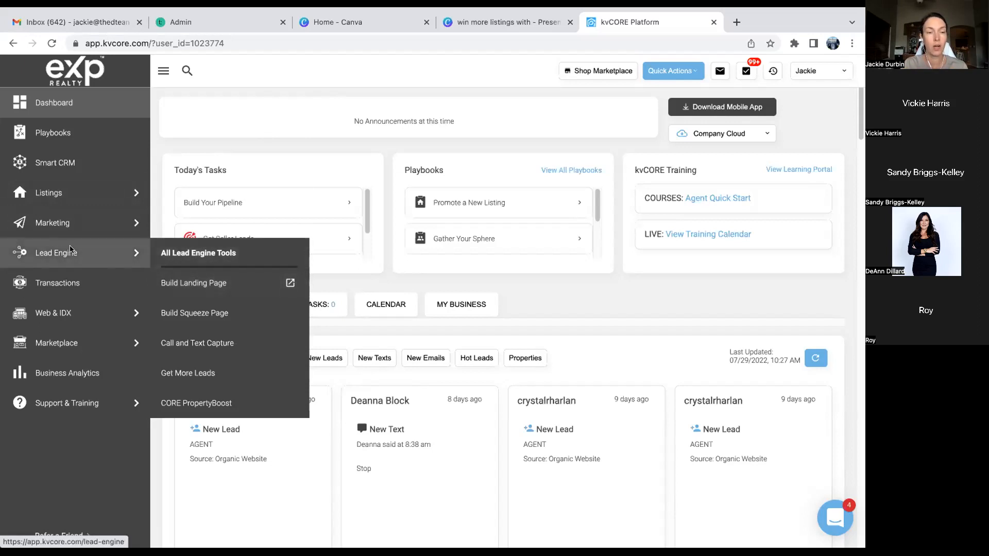
pyautogui.click(49, 133)
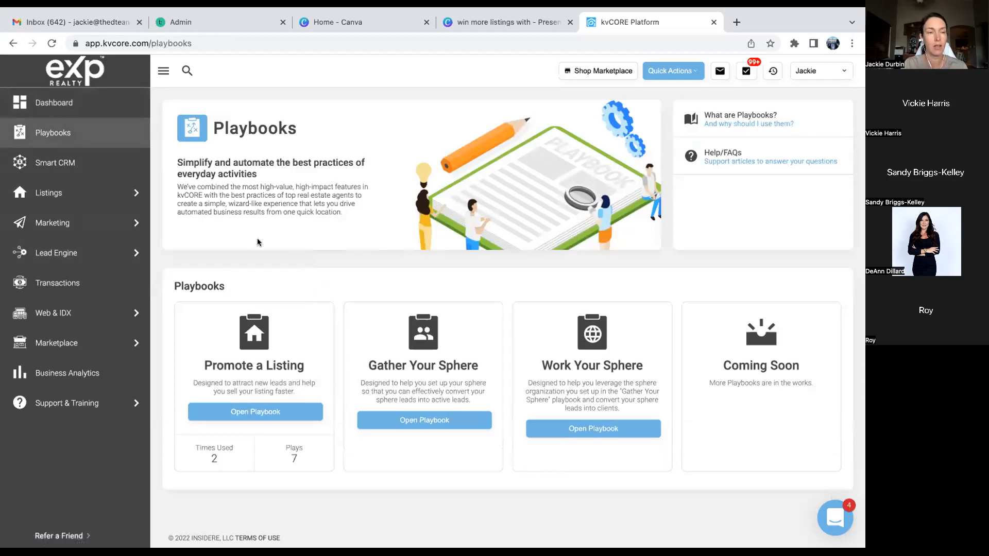
pyautogui.click(29, 102)
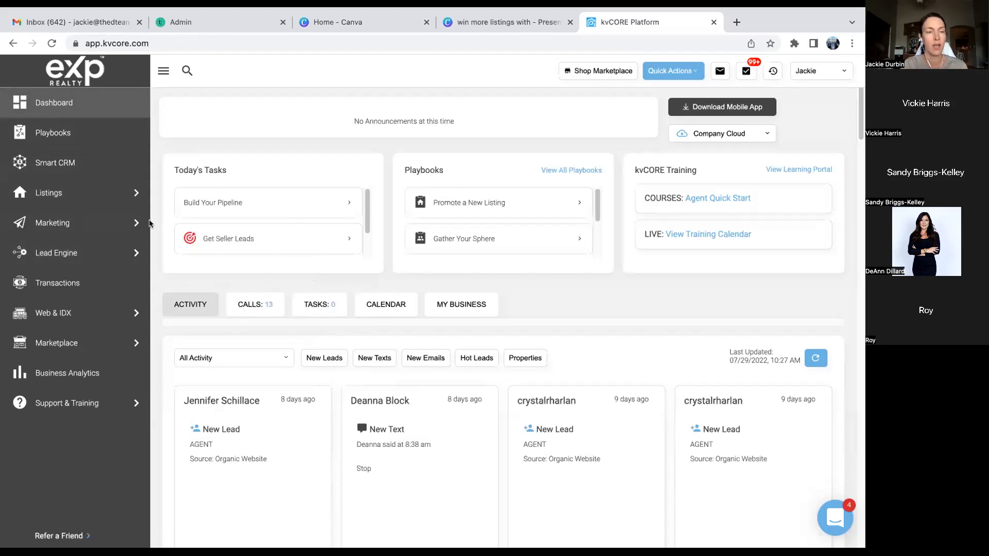
pyautogui.moveTo(48, 257)
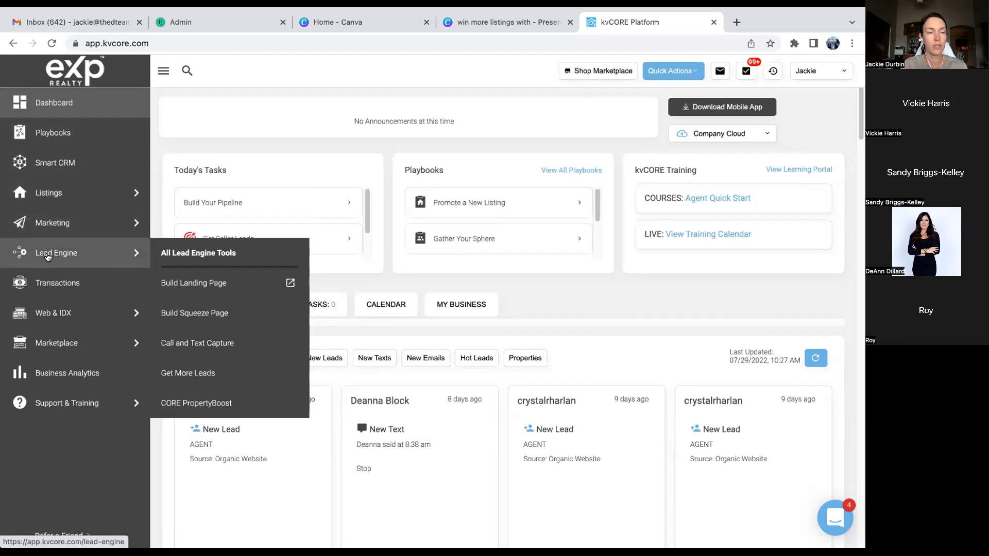
pyautogui.click(186, 252)
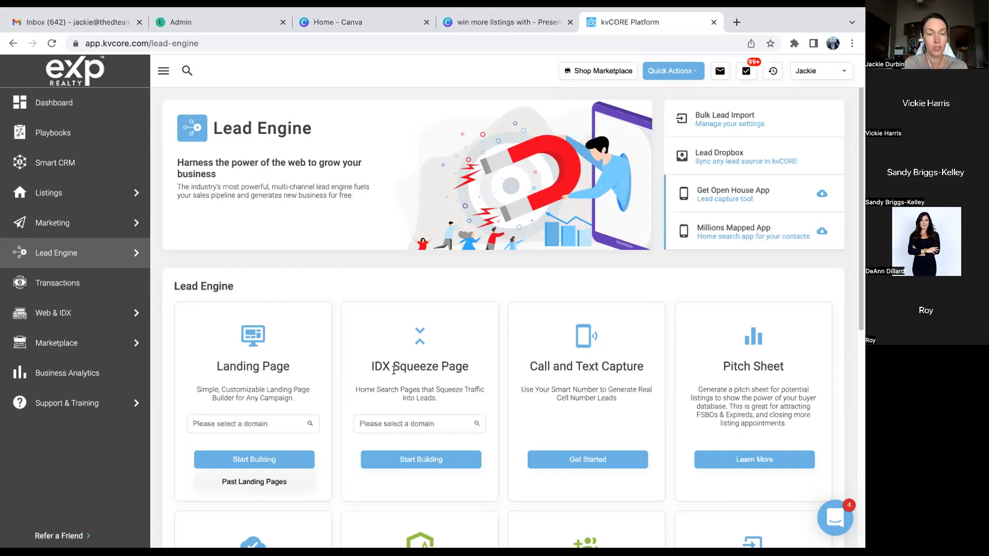
# - Select the site's domain in the Landing Page card and list its past landing pages
pyautogui.click(267, 422)
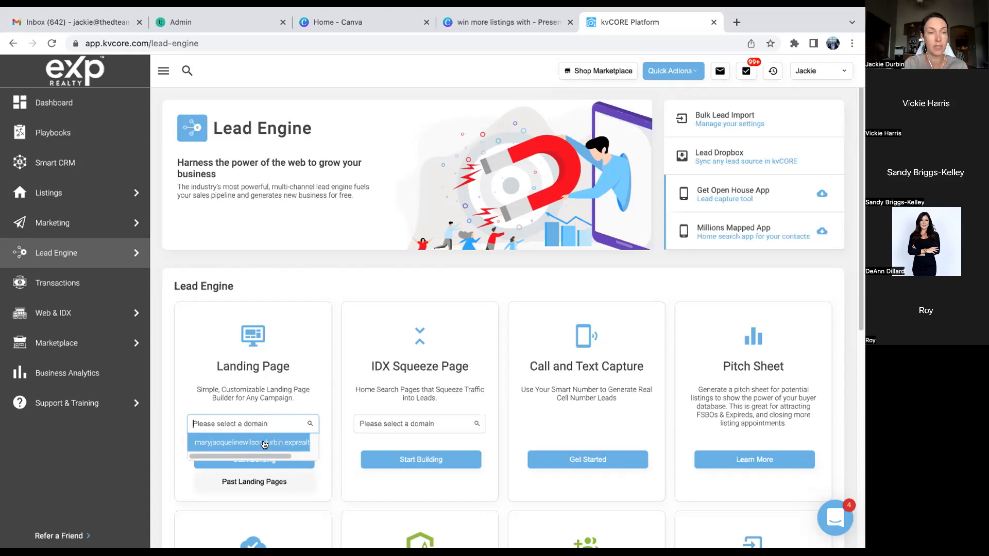
pyautogui.click(264, 443)
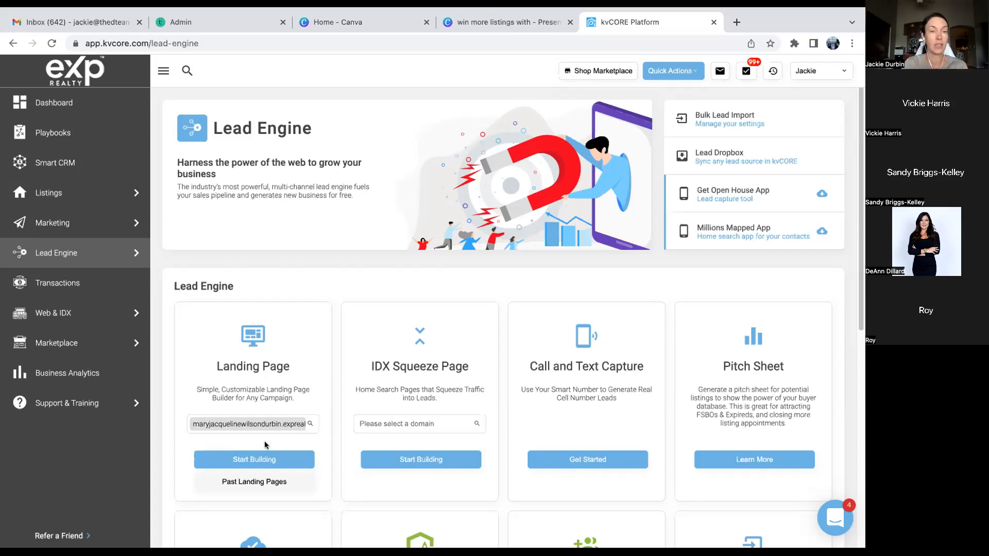
pyautogui.click(260, 485)
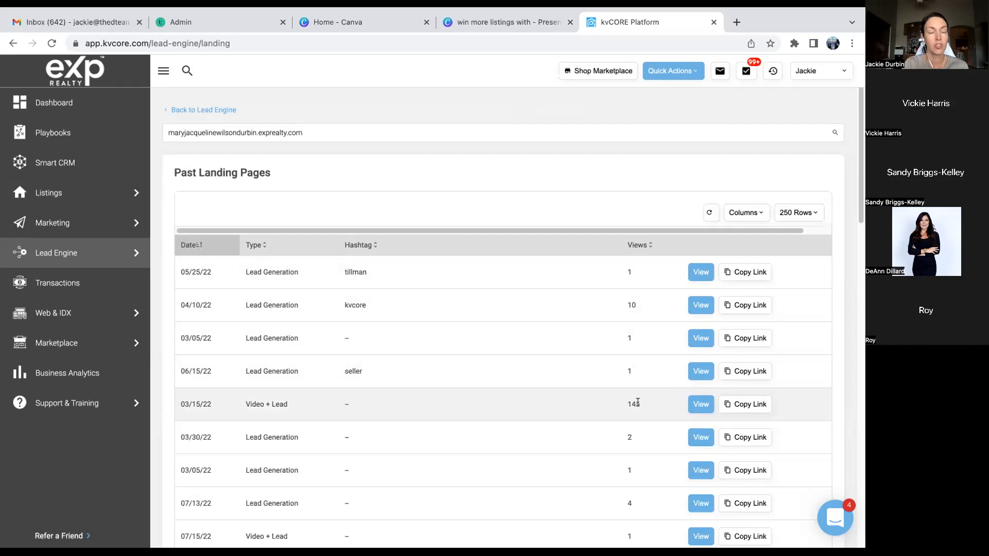
# - Sort past landing pages by views and preview the 03/15/22 Video + Lead page
pyautogui.click(644, 246)
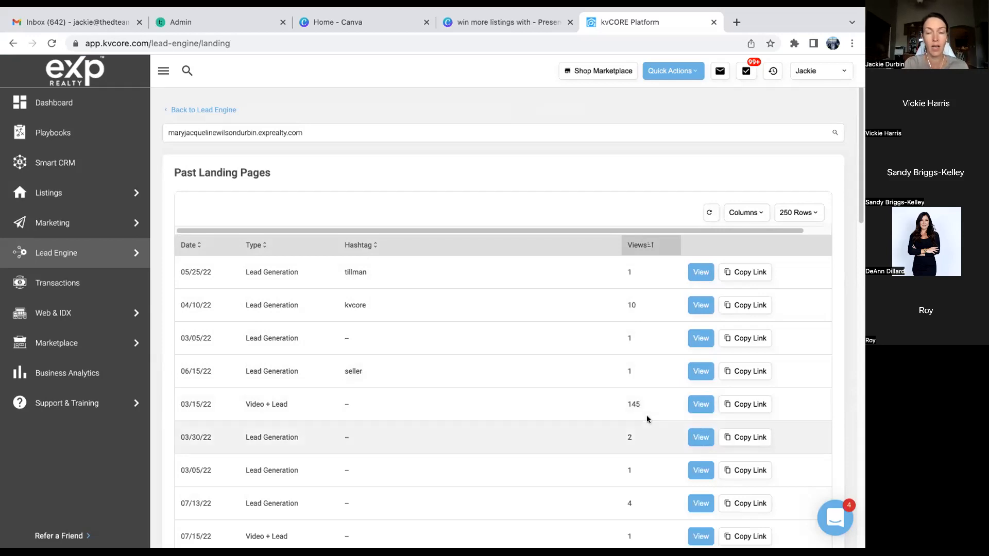
pyautogui.click(700, 405)
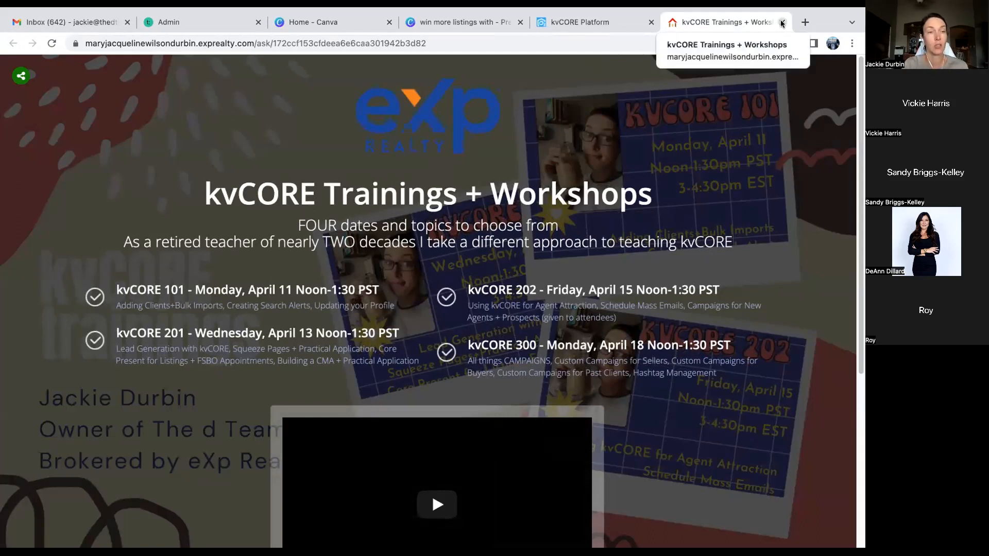
pyautogui.click(782, 23)
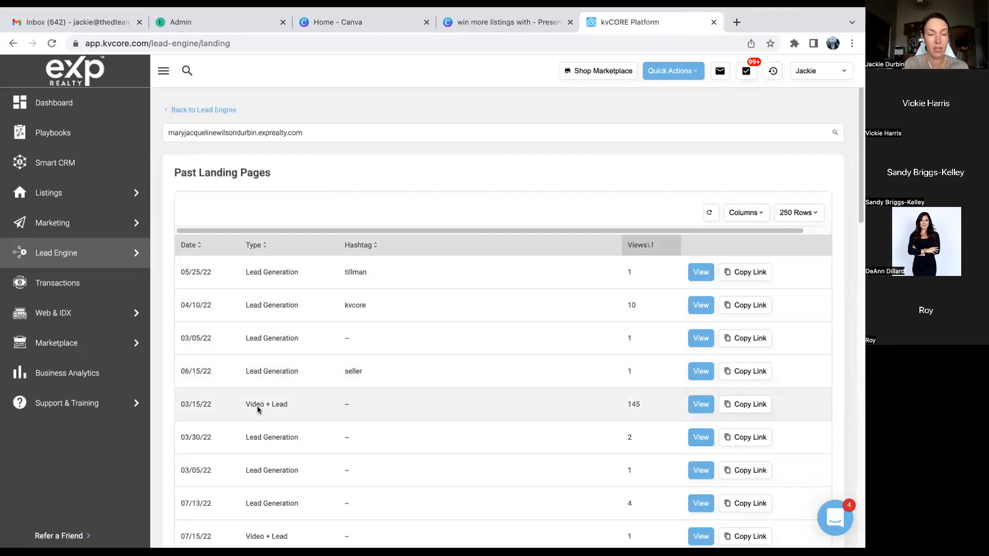
# - Scroll through the 34 past landing pages, then return to All Lead Engine Tools
pyautogui.scroll(-1, 257, 406)
pyautogui.scroll(-4, 257, 406)
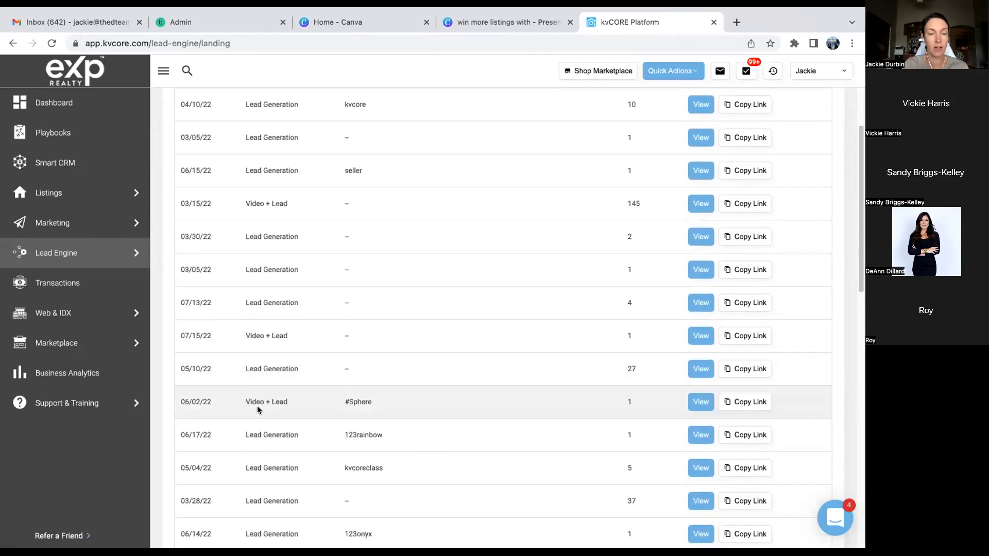
pyautogui.scroll(-6, 257, 406)
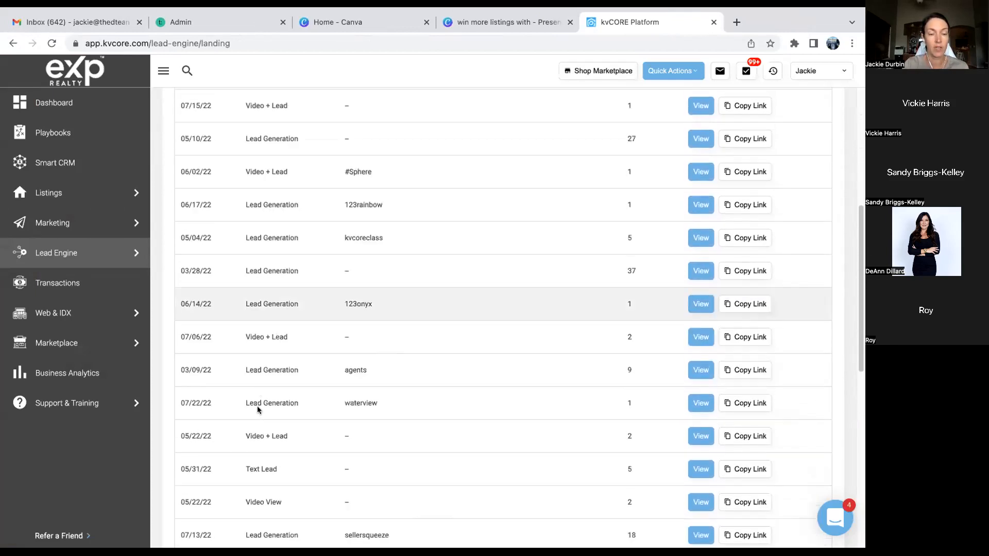
pyautogui.scroll(-1, 258, 406)
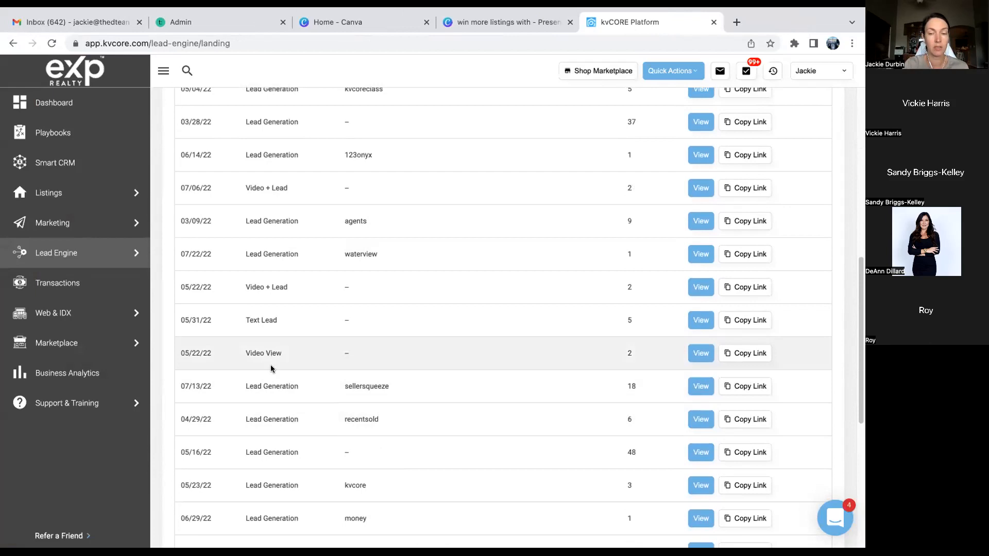
pyautogui.scroll(-5, 271, 367)
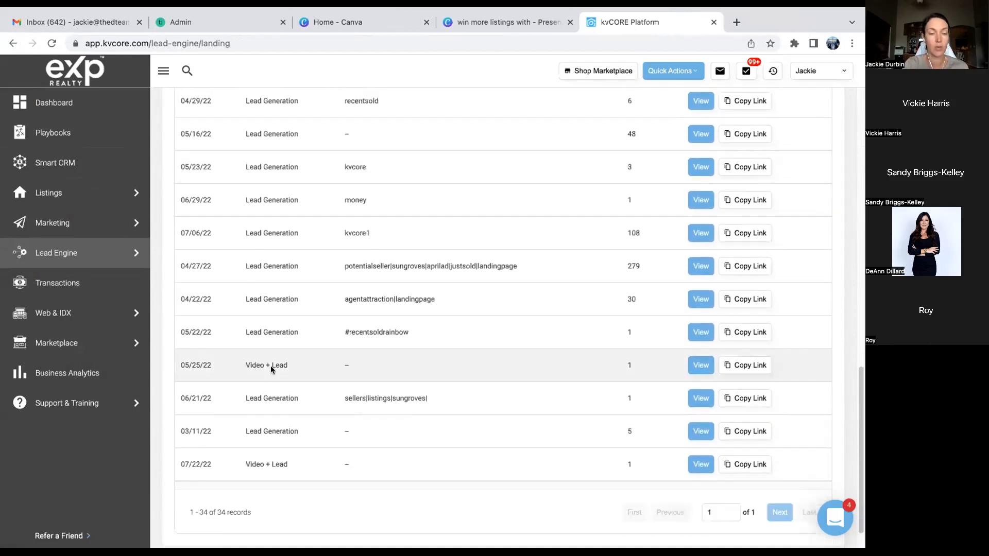
pyautogui.scroll(15, 271, 370)
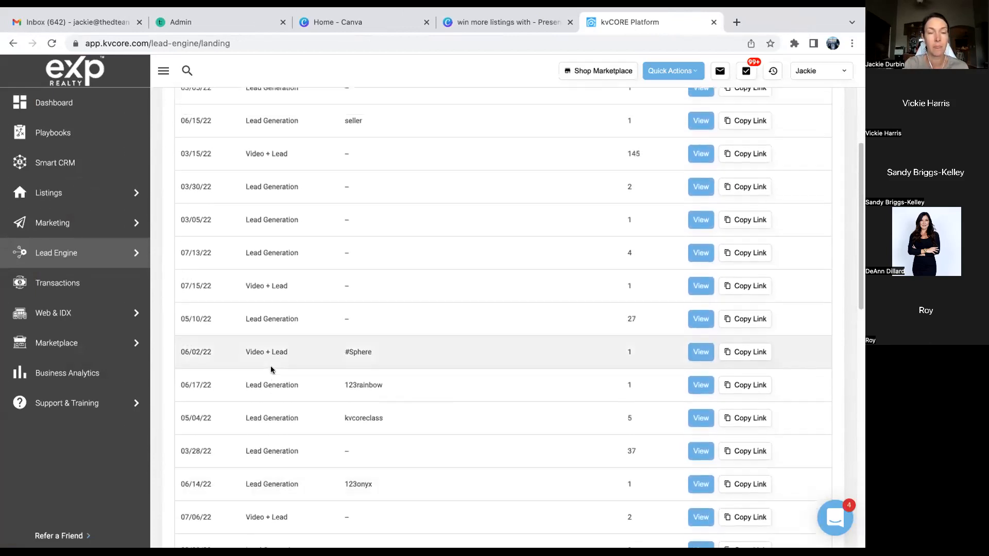
pyautogui.scroll(2, 270, 365)
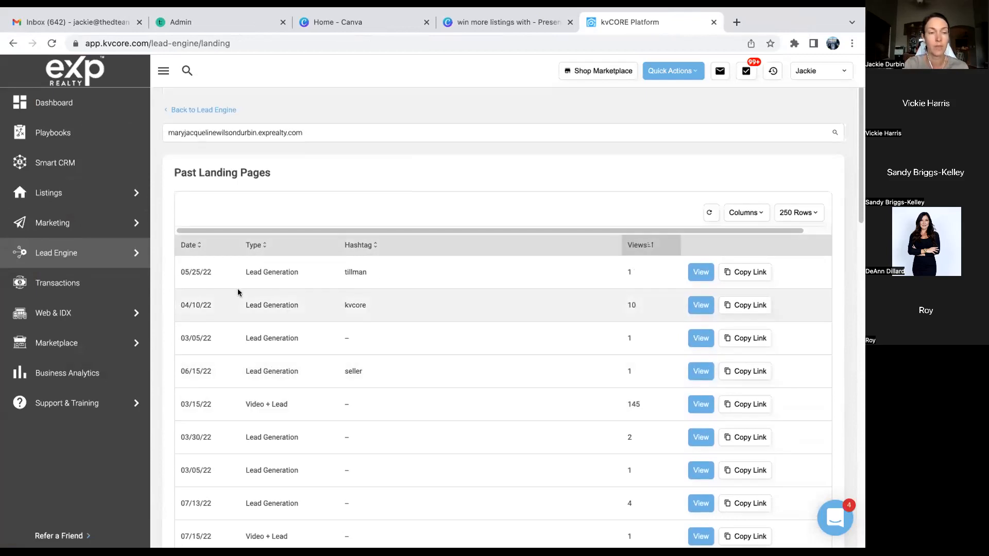
pyautogui.moveTo(62, 260)
pyautogui.click(179, 255)
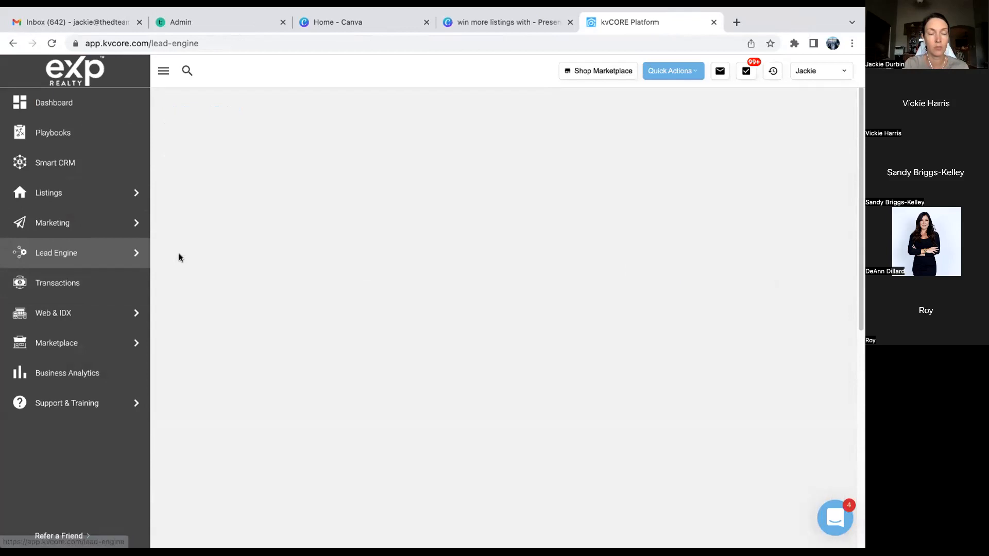
# - Pick the site's domain in the Landing Page card and start building a new custom landing page
pyautogui.click(247, 423)
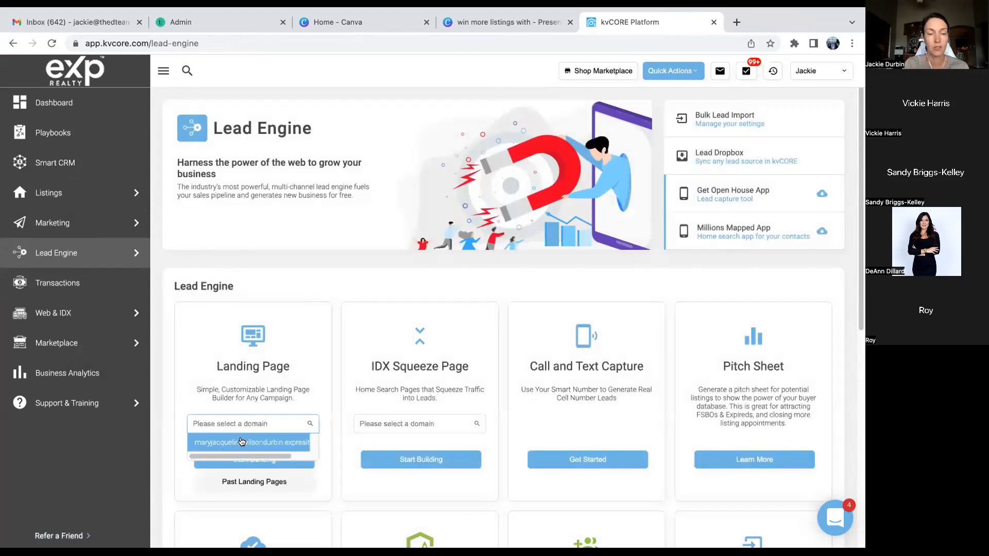
pyautogui.click(245, 441)
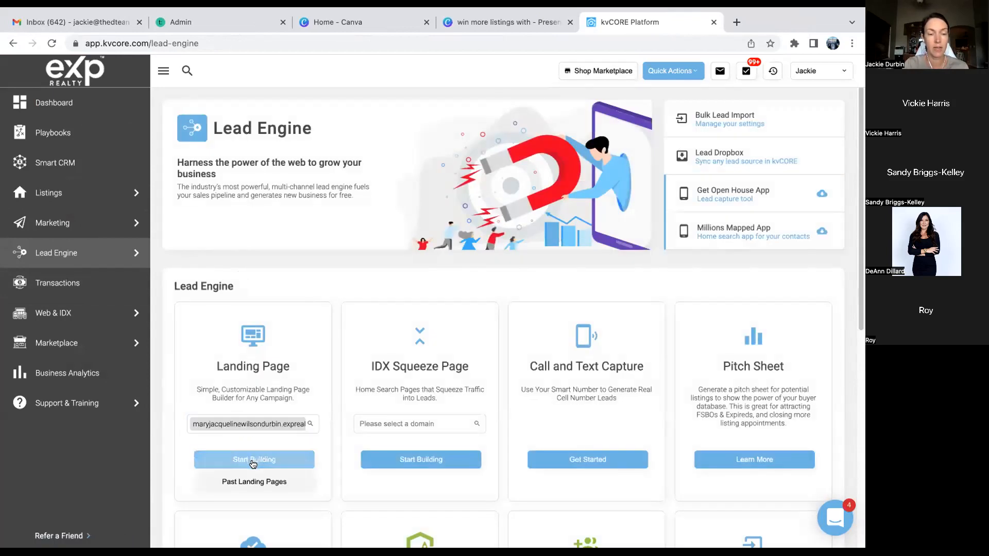
pyautogui.click(253, 459)
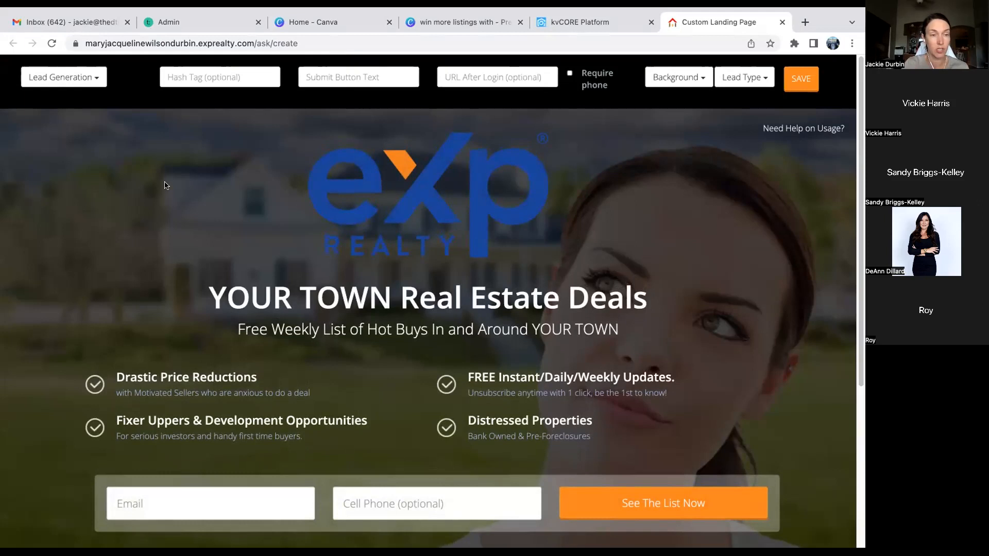
# - Try the Video View page type, then switch the landing page to Video + Lead
pyautogui.click(90, 80)
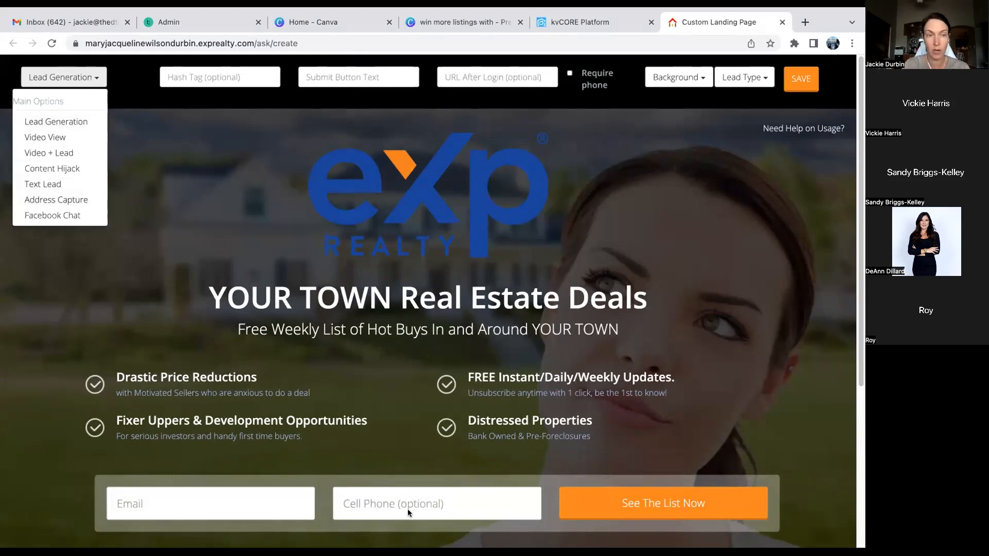
pyautogui.click(49, 135)
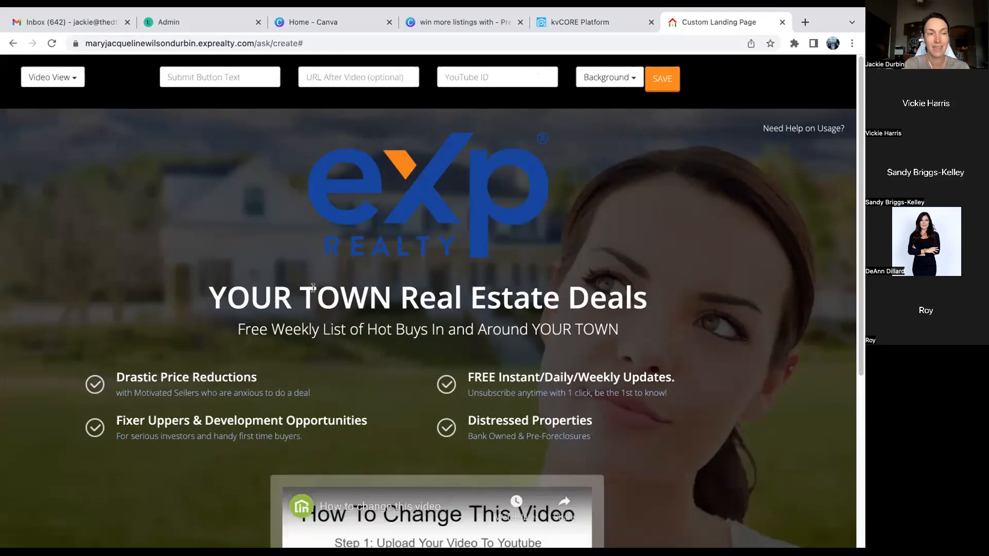
pyautogui.scroll(-5, 313, 287)
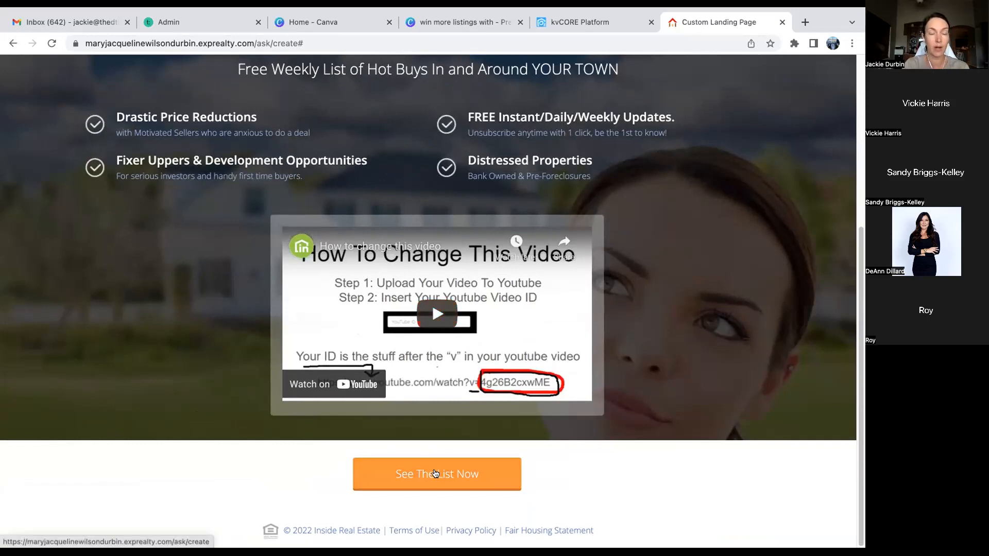
pyautogui.scroll(3, 220, 401)
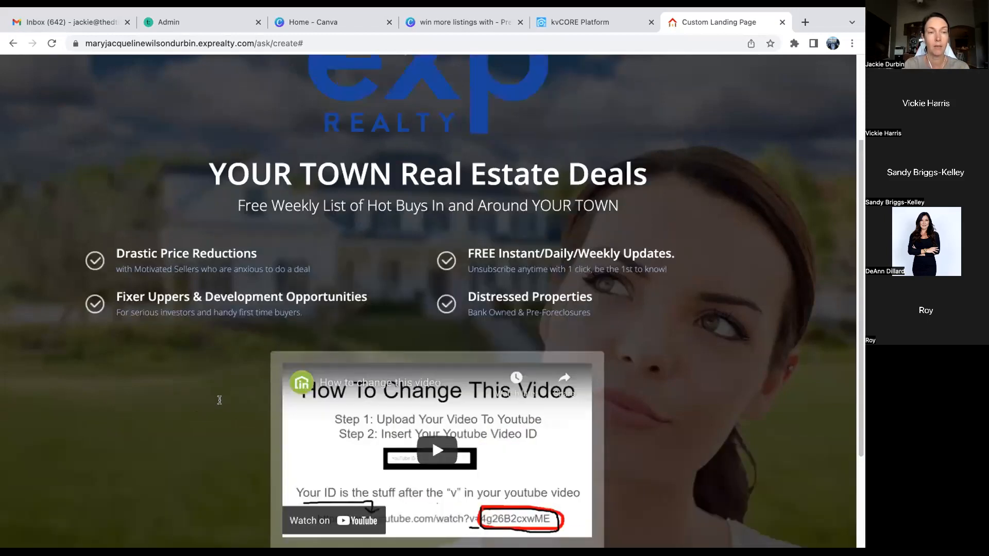
pyautogui.scroll(3, 220, 400)
pyautogui.click(71, 84)
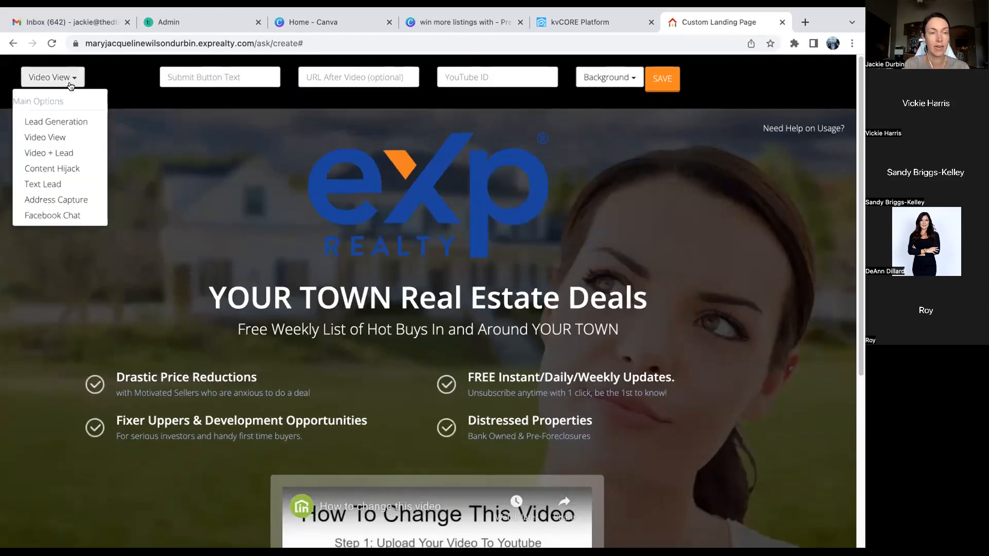
pyautogui.click(61, 152)
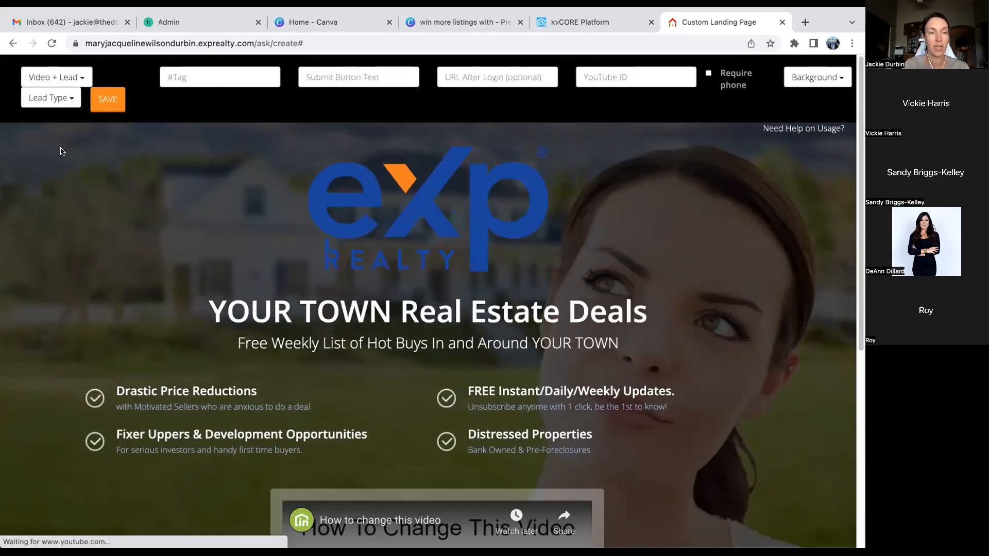
pyautogui.scroll(-5, 198, 230)
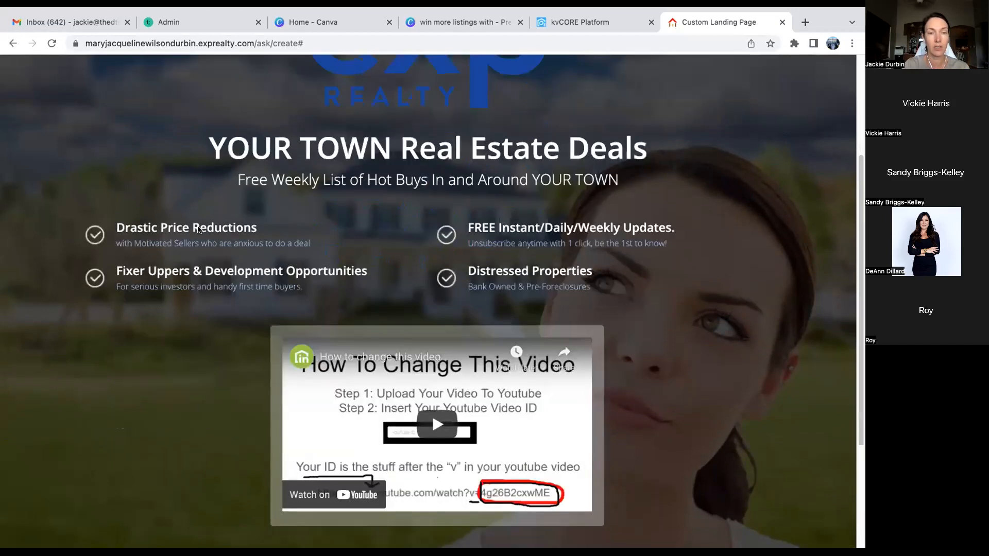
pyautogui.scroll(-1, 199, 227)
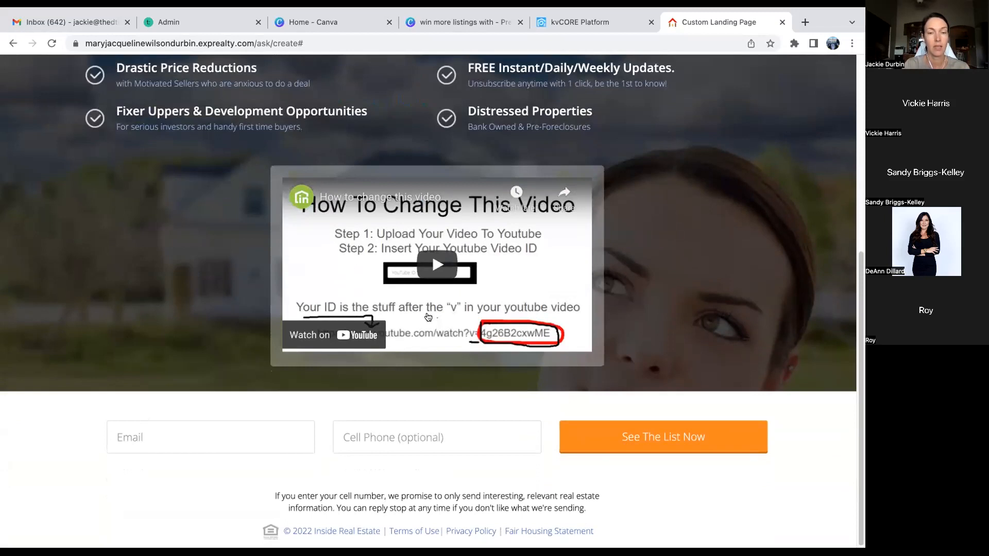
pyautogui.scroll(6, 399, 292)
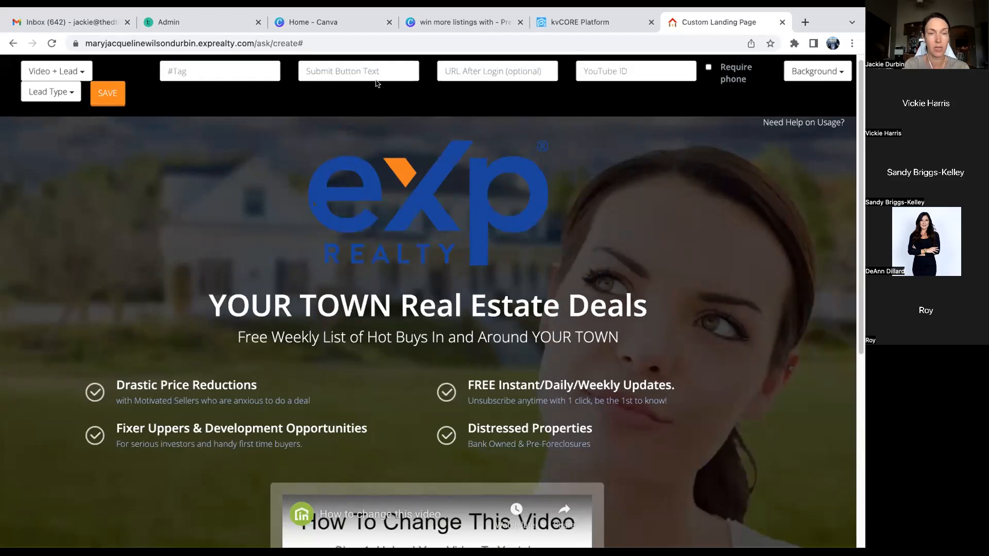
# - Briefly switch to Lead Generation, return to Video + Lead, and bring up the lead type options
pyautogui.click(81, 72)
pyautogui.click(74, 117)
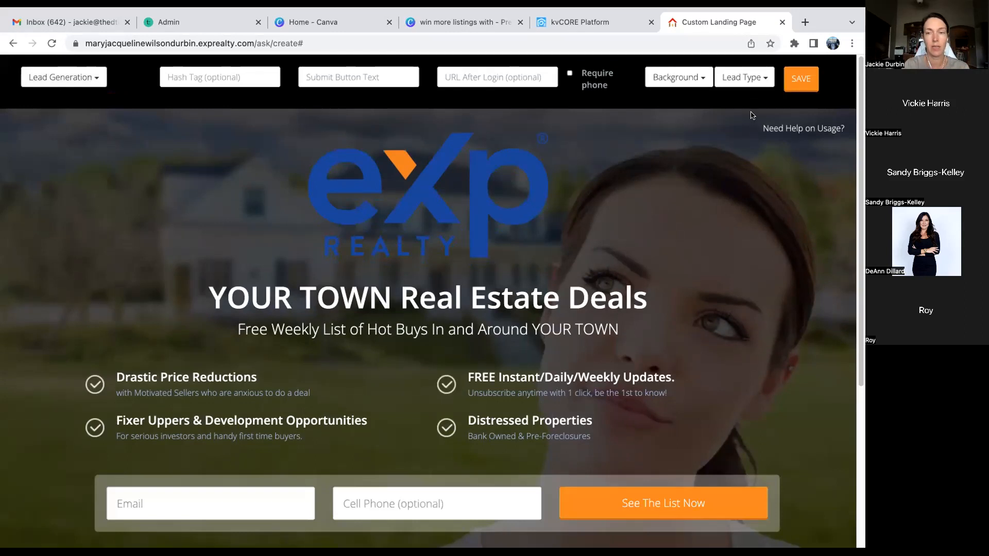
pyautogui.click(97, 82)
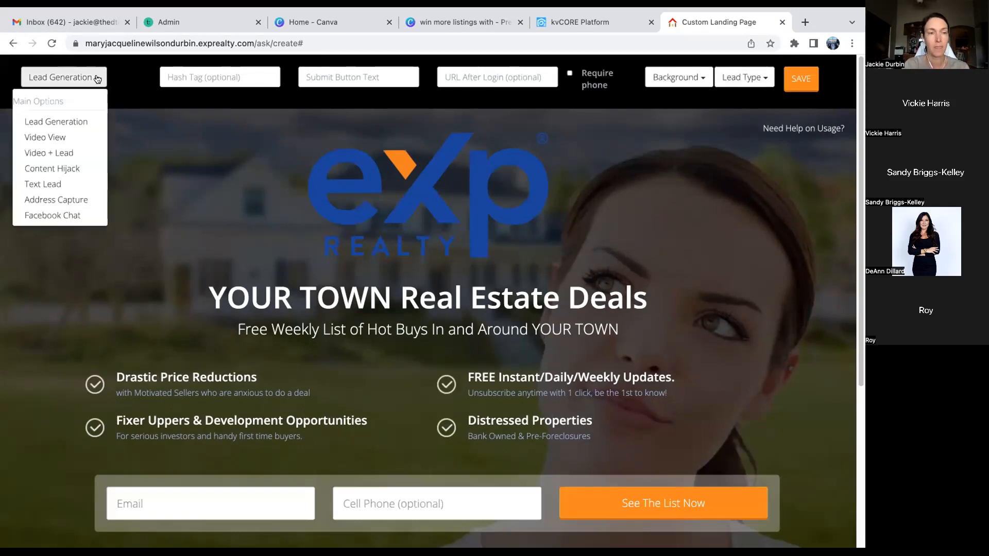
pyautogui.click(66, 149)
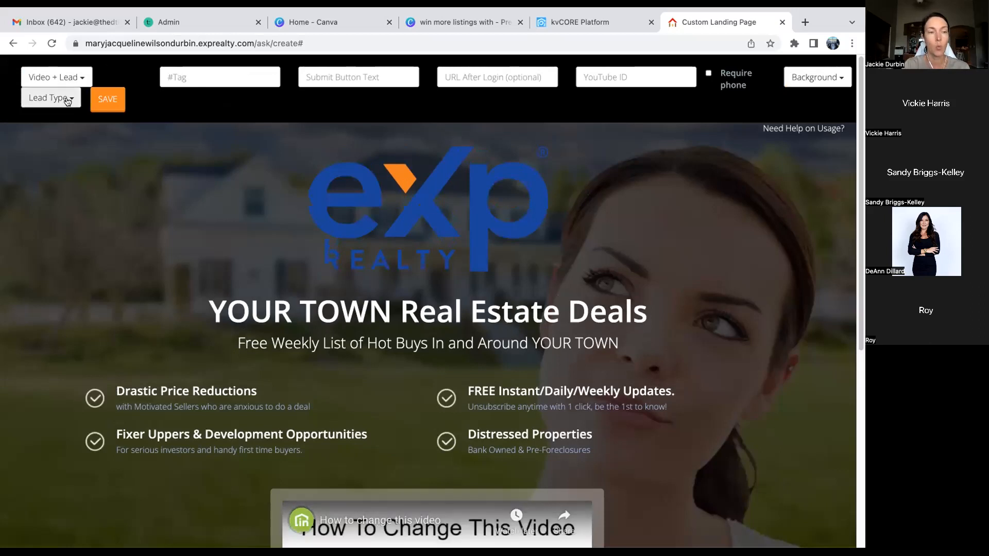
pyautogui.click(67, 103)
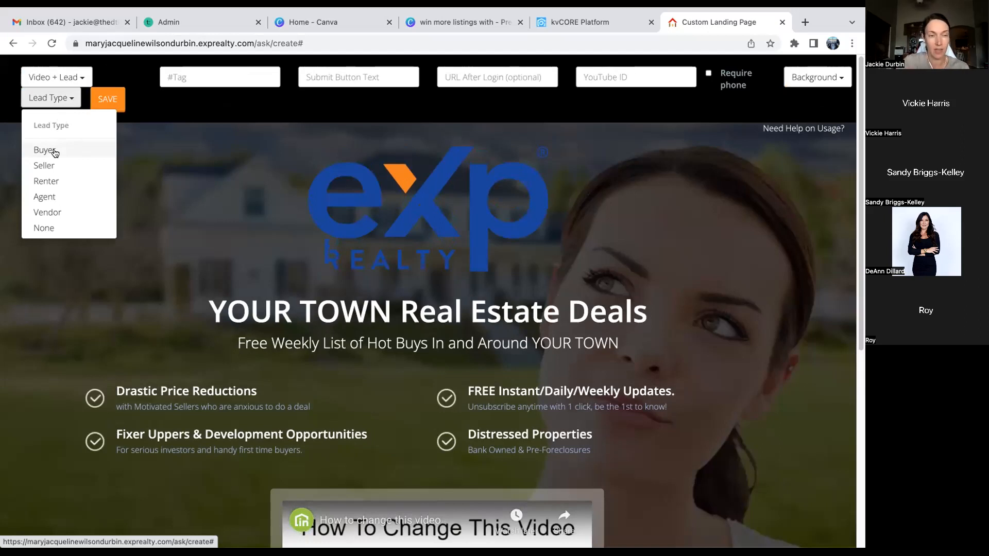
# - Dismiss and reopen the Lead Type choices, setting the landing page's lead type to Agent
pyautogui.click(60, 122)
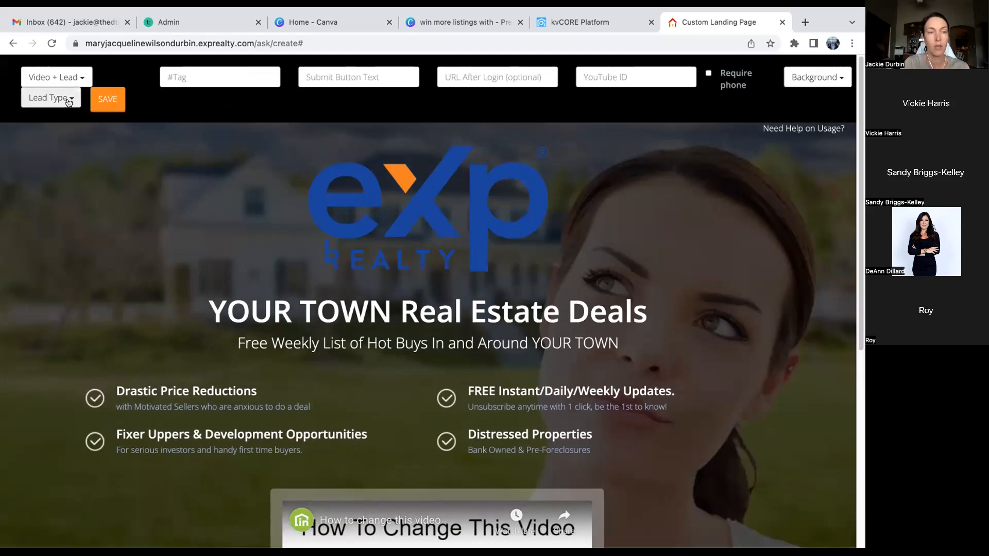
pyautogui.click(68, 102)
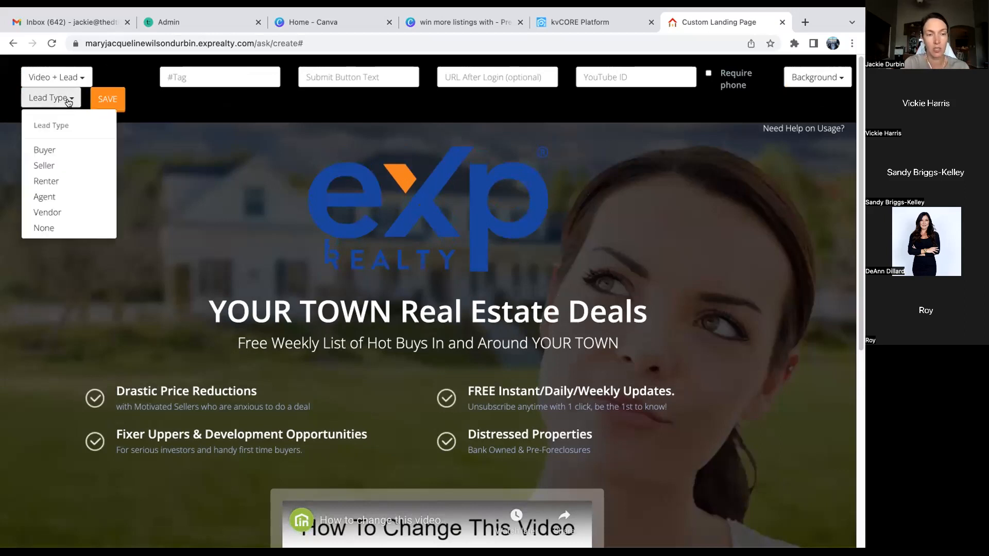
pyautogui.click(47, 195)
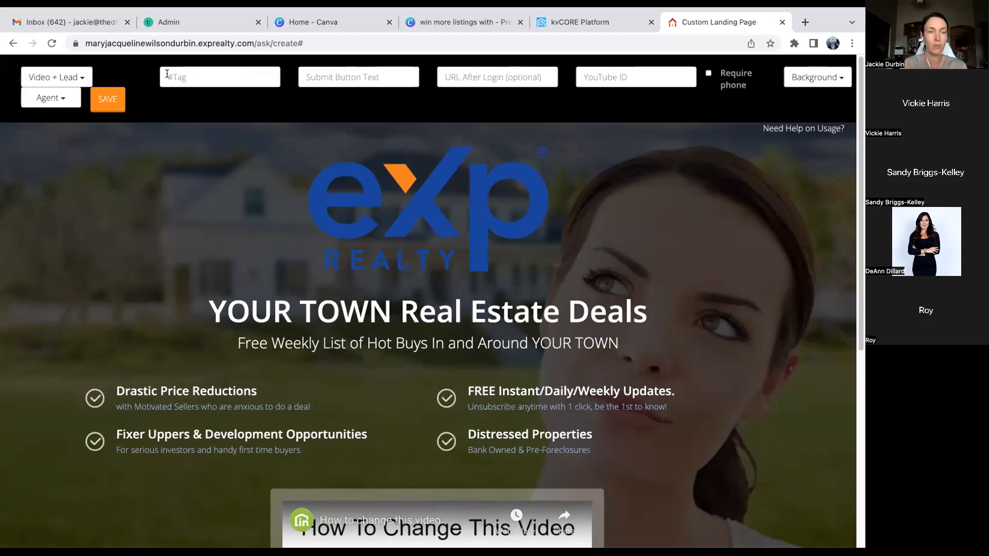
pyautogui.click(84, 77)
# - Toggle the page type to Video + Lead and back, settling on Lead Generation with its email and cell phone form
pyautogui.click(71, 123)
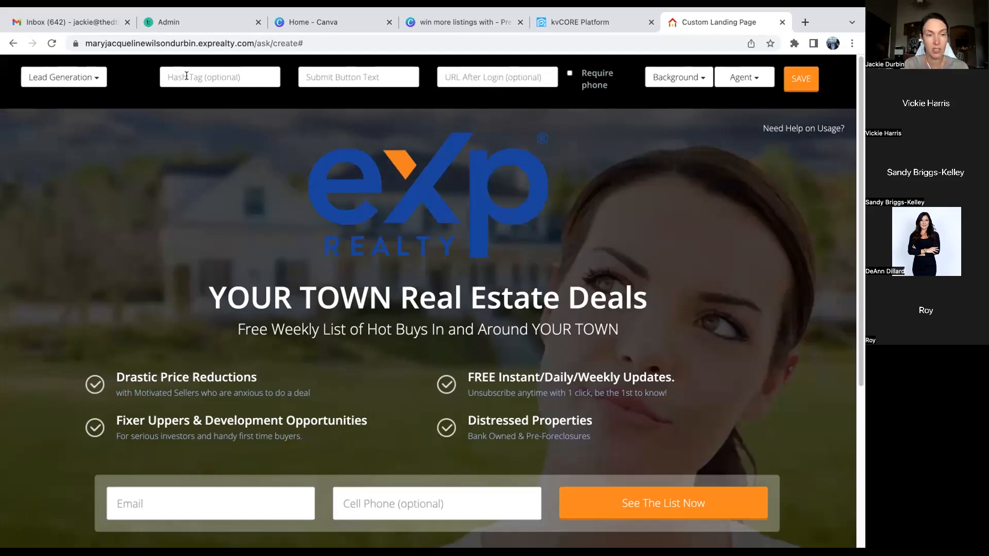
pyautogui.click(62, 78)
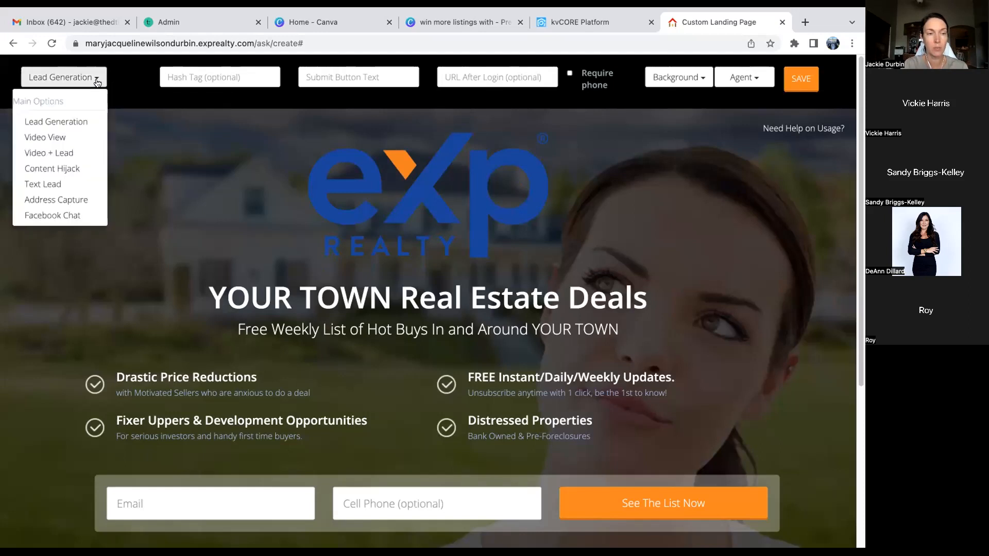
pyautogui.click(68, 153)
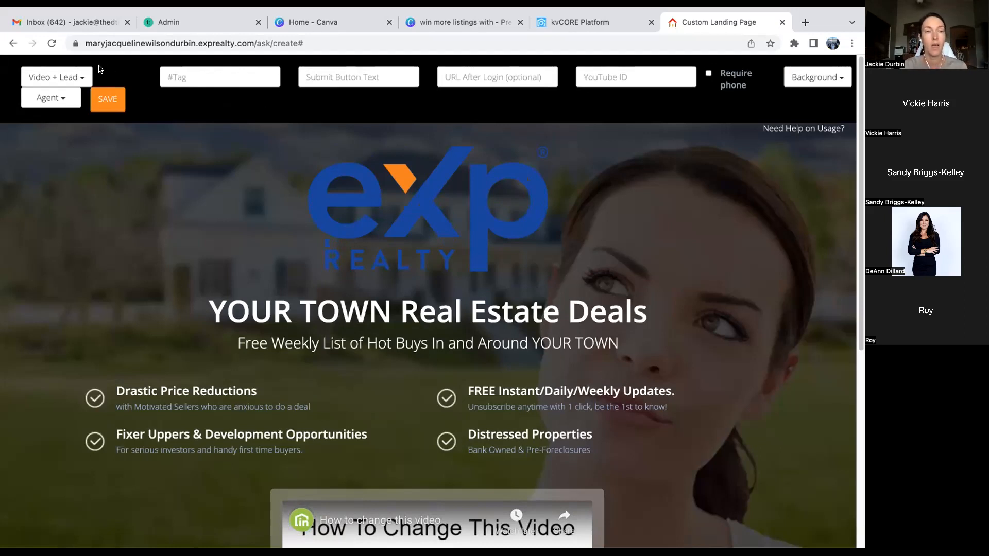
pyautogui.click(78, 79)
pyautogui.click(69, 120)
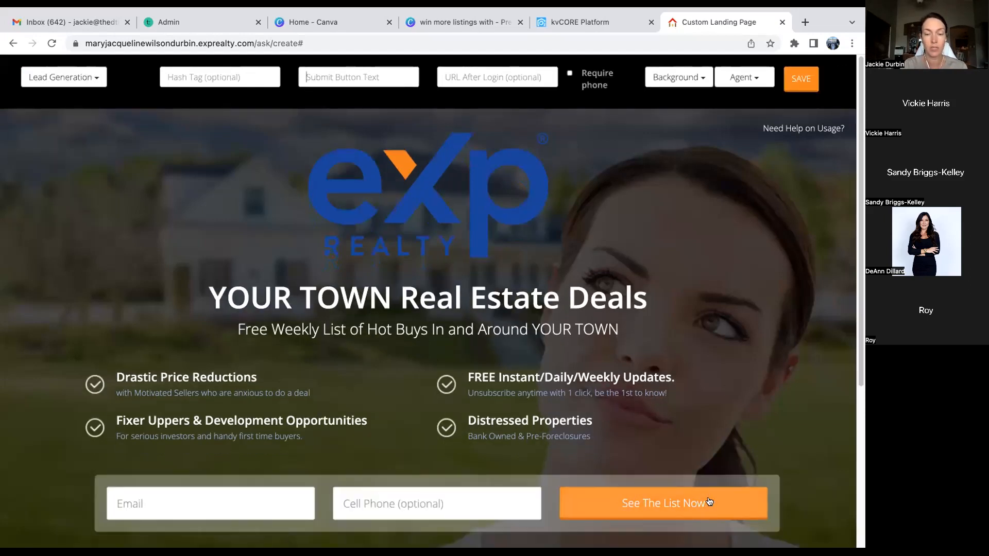
# - Change the submit button text to 'Get The Sold Price' and make the cell phone field required
pyautogui.click(388, 75)
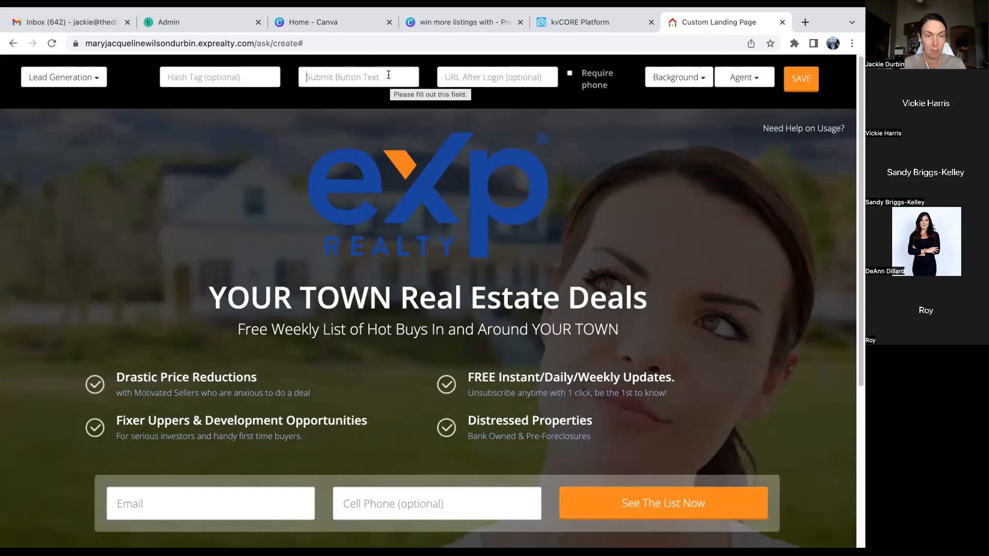
pyautogui.write('Get The Prie')
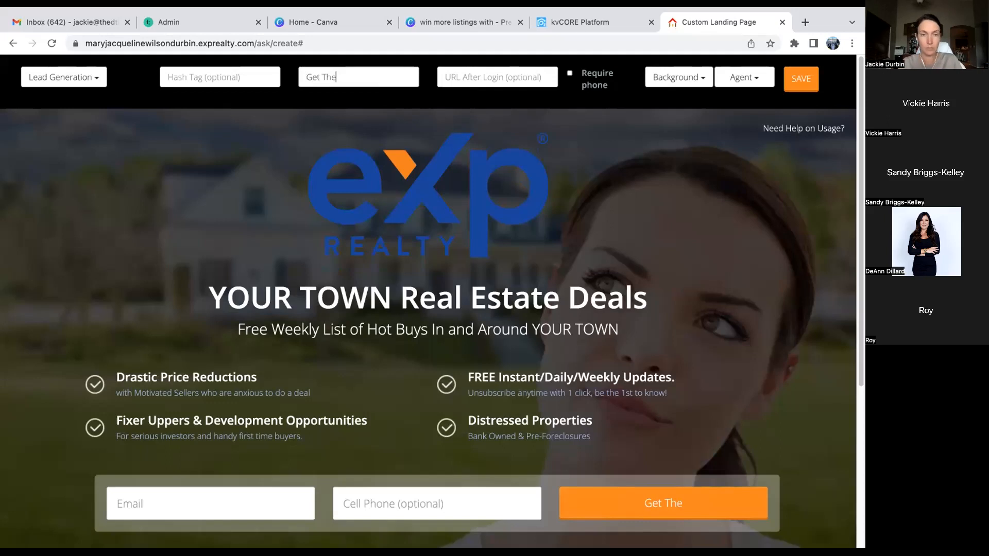
pyautogui.press('BackSpace')
pyautogui.press('BackSpace')
pyautogui.press('BackSpace')
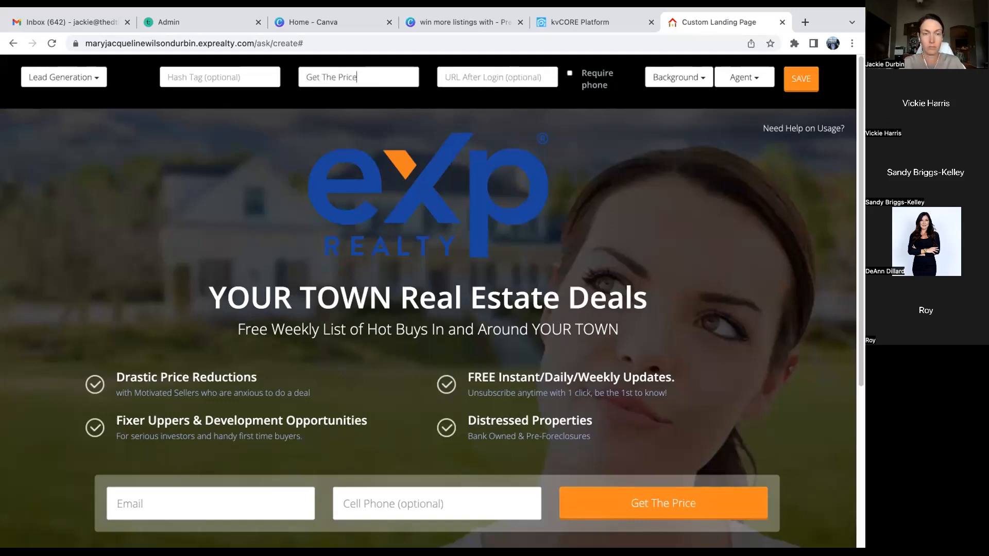
pyautogui.press('BackSpace')
pyautogui.write('Sol')
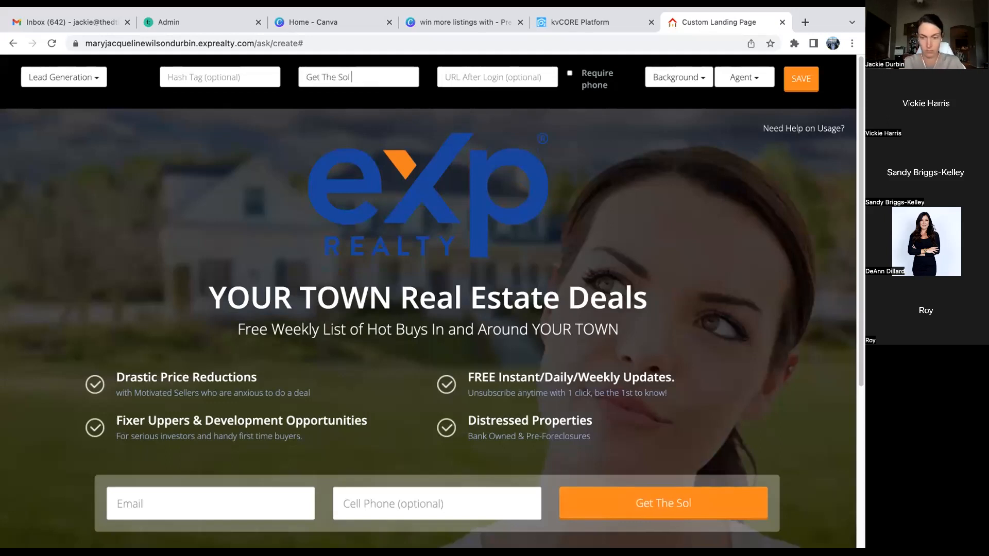
pyautogui.write('d Price')
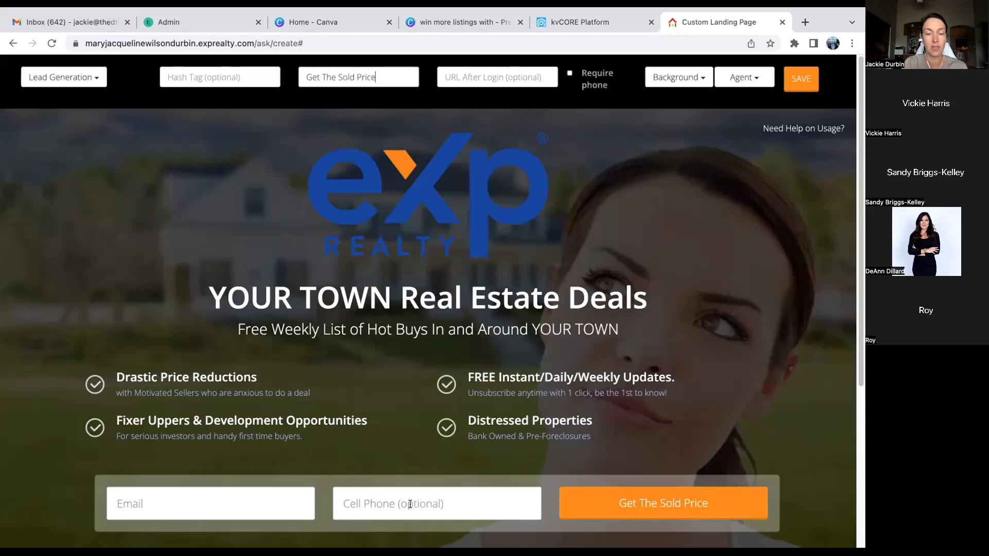
pyautogui.click(570, 74)
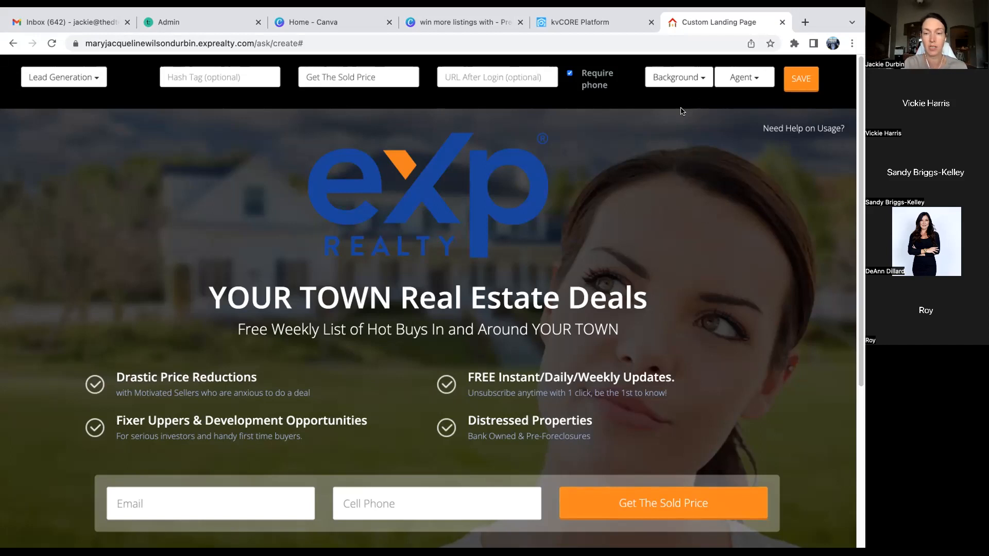
# - Set the background to the Exterior house photo, browse other backgrounds, then return to the kvCORE Platform tab
pyautogui.click(703, 78)
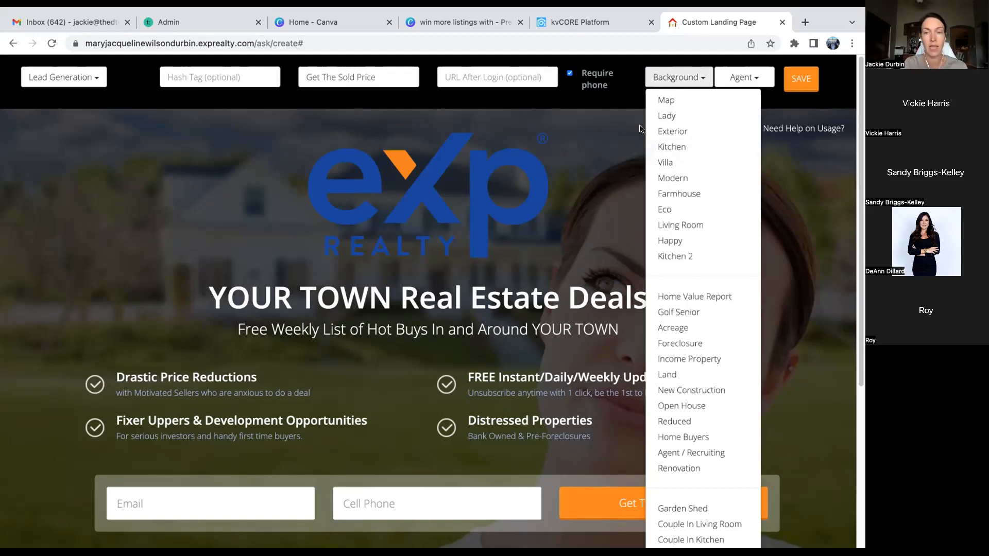
pyautogui.click(672, 132)
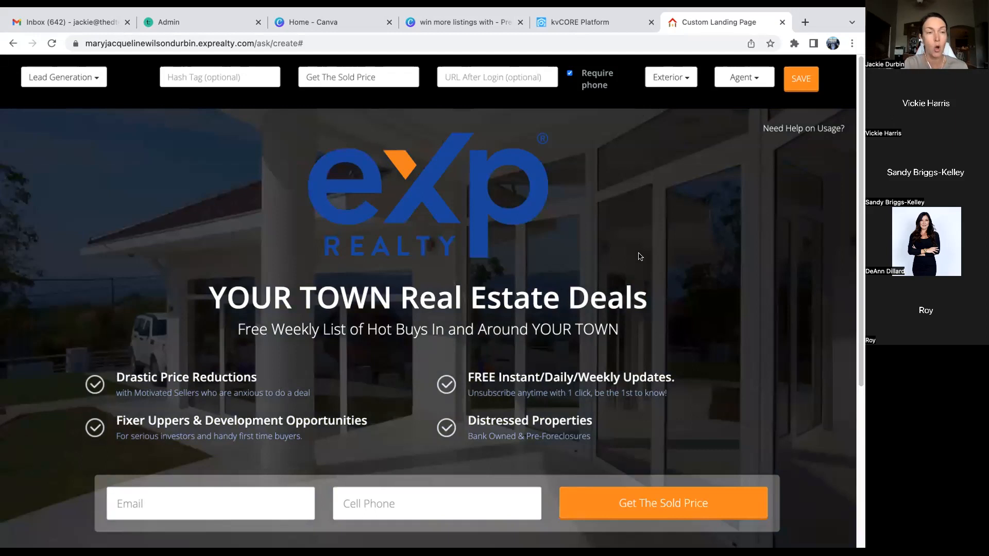
pyautogui.click(673, 78)
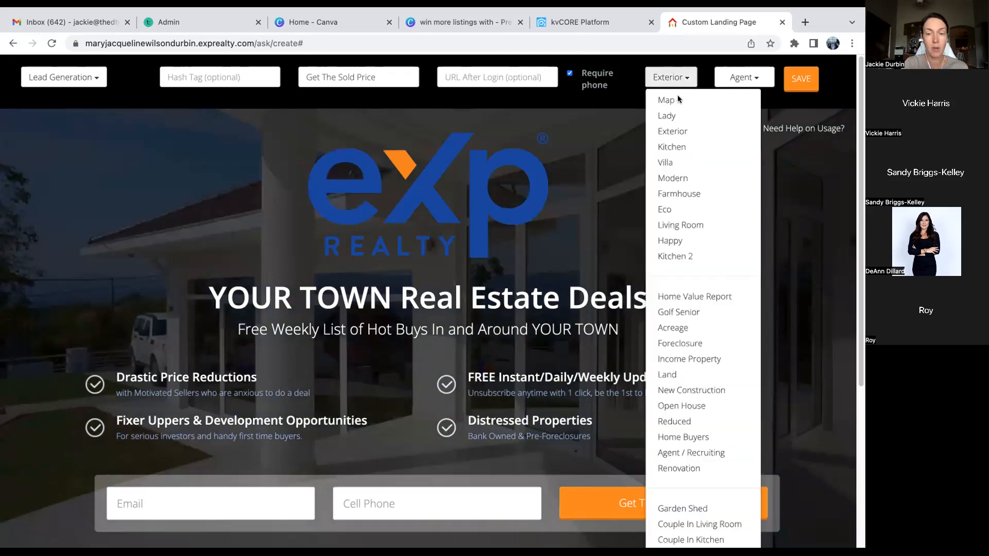
pyautogui.scroll(-5, 678, 380)
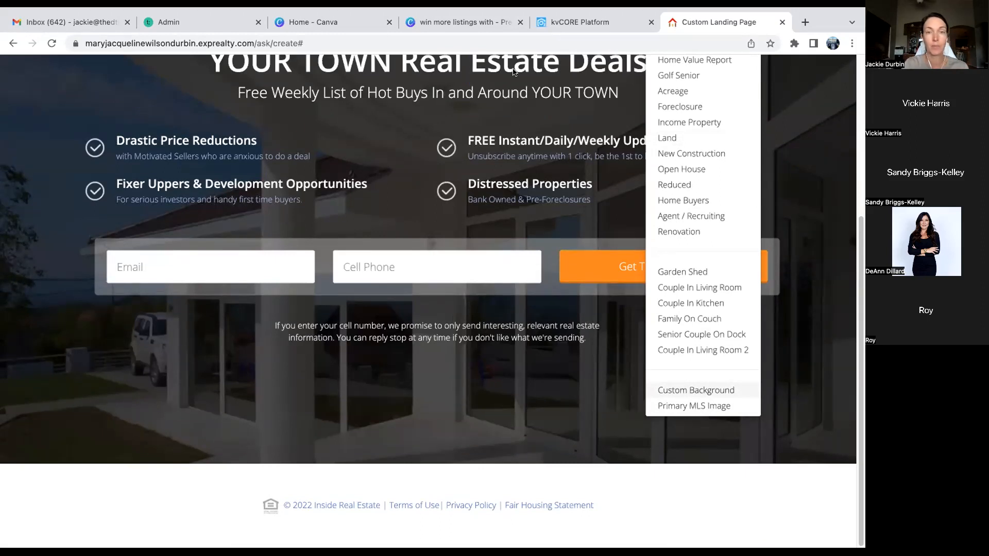
pyautogui.scroll(5, 491, 142)
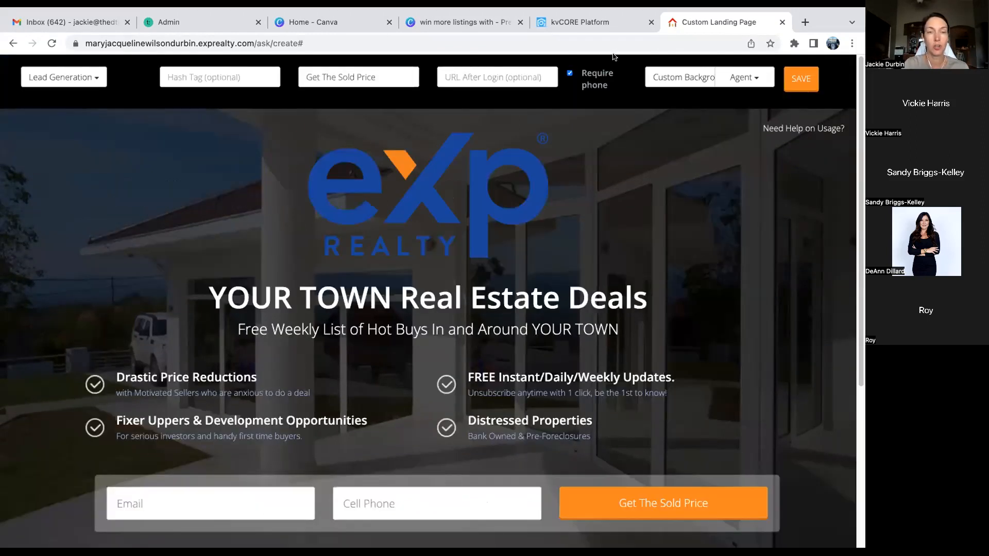
pyautogui.click(600, 23)
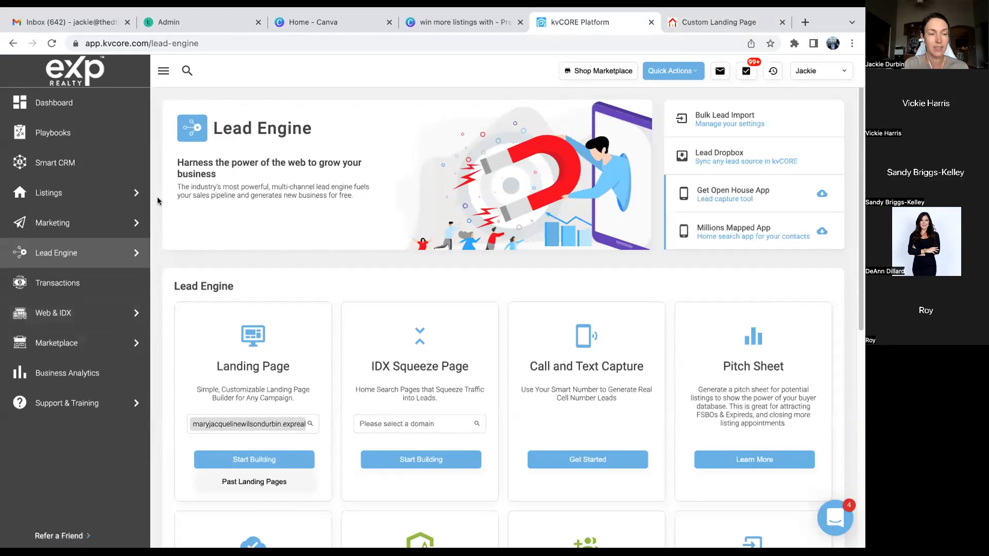
# - From Website Blog, add a new post and open the image dialog's Upload tab
pyautogui.moveTo(148, 313)
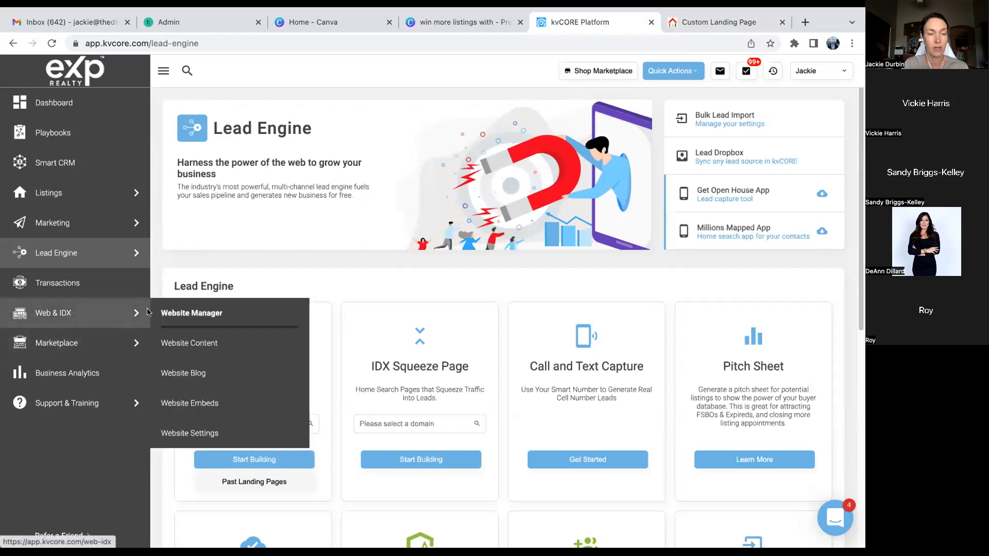
pyautogui.click(189, 376)
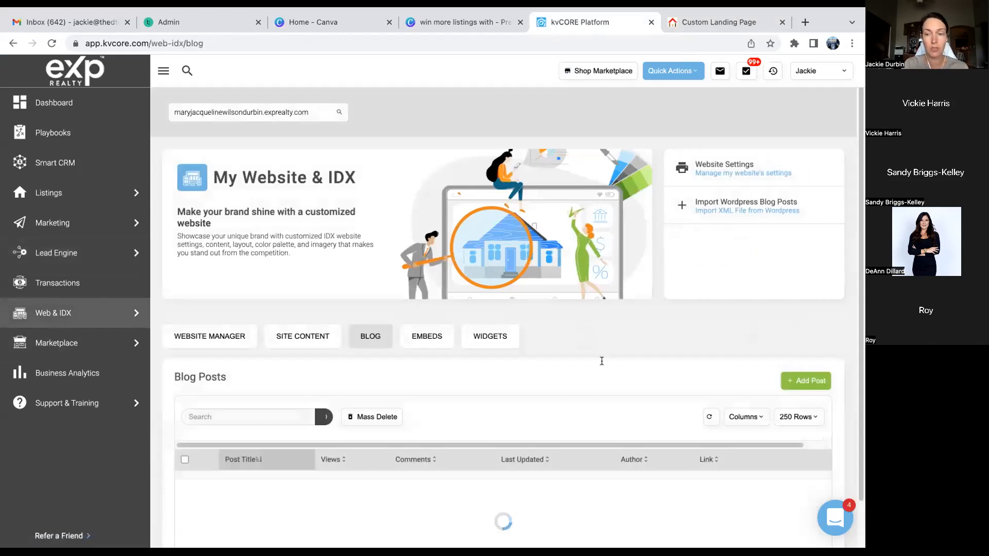
pyautogui.click(807, 381)
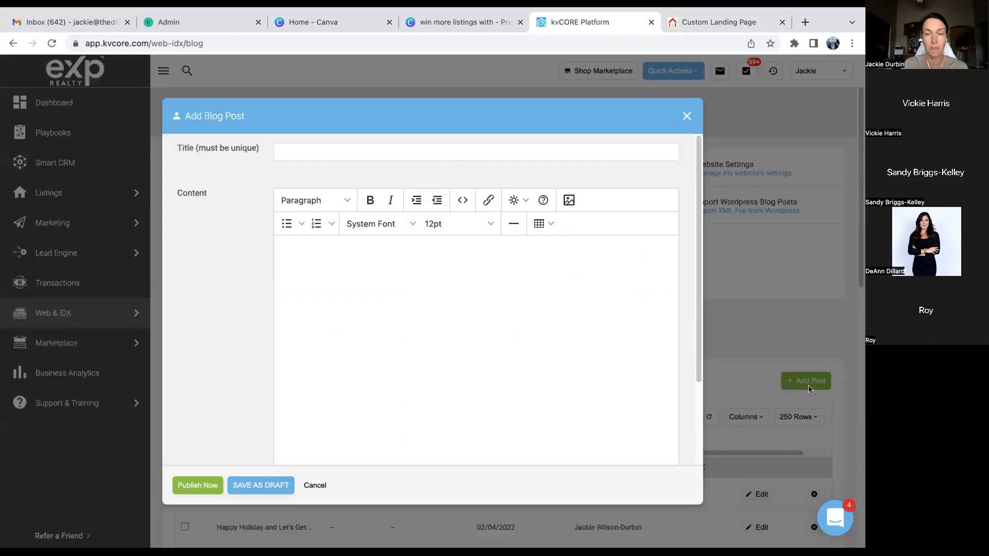
pyautogui.click(570, 201)
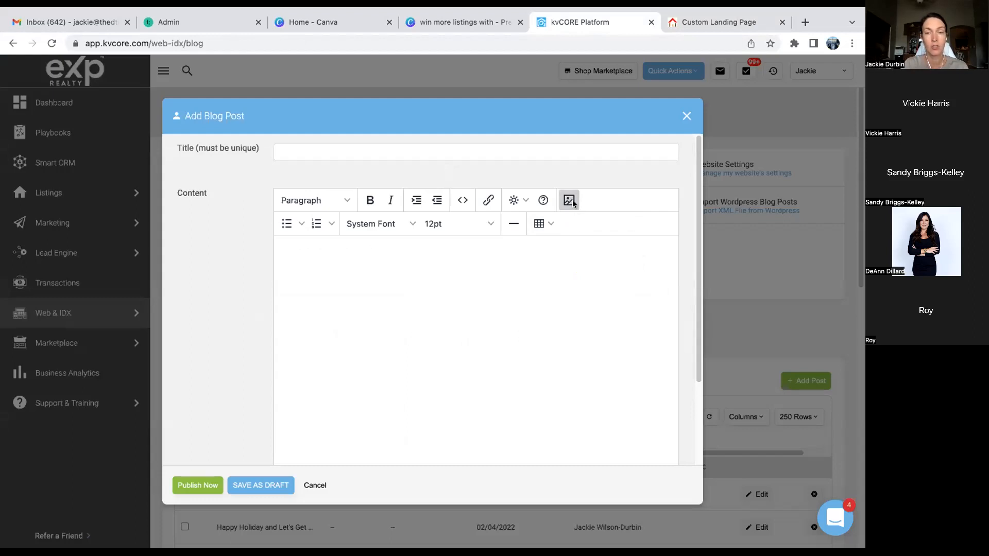
pyautogui.click(317, 268)
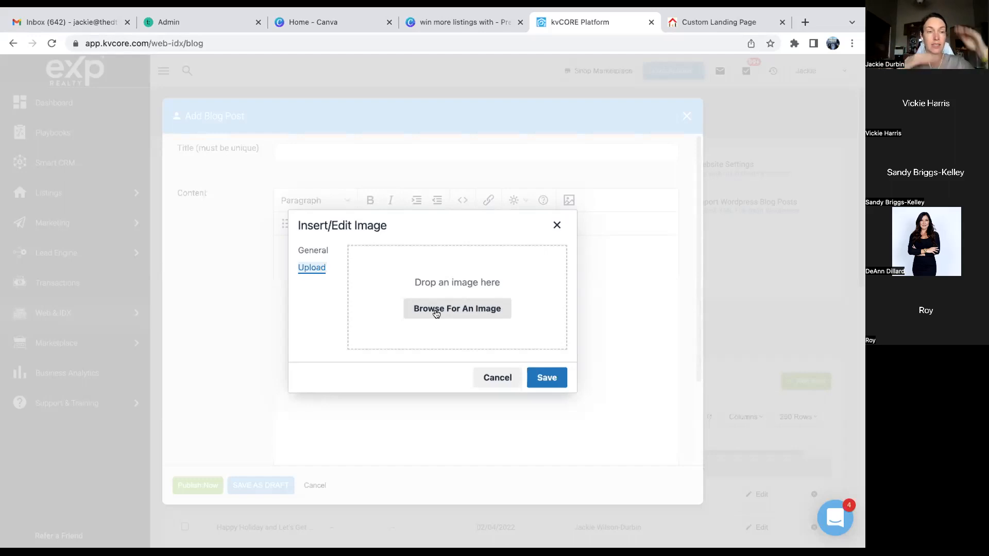
# - Try picking an image file, then cancel the image dialog and close the blog post editor
pyautogui.click(455, 309)
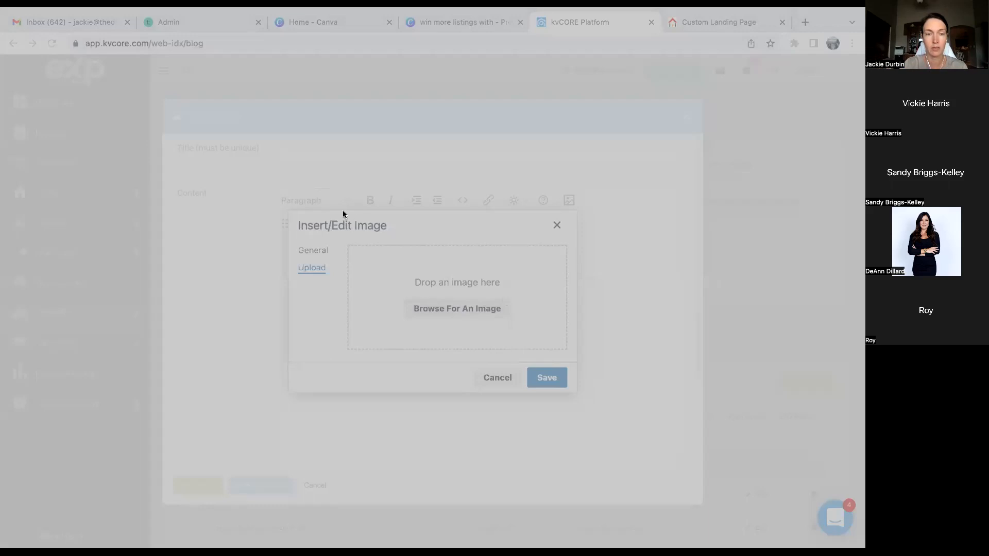
pyautogui.click(643, 414)
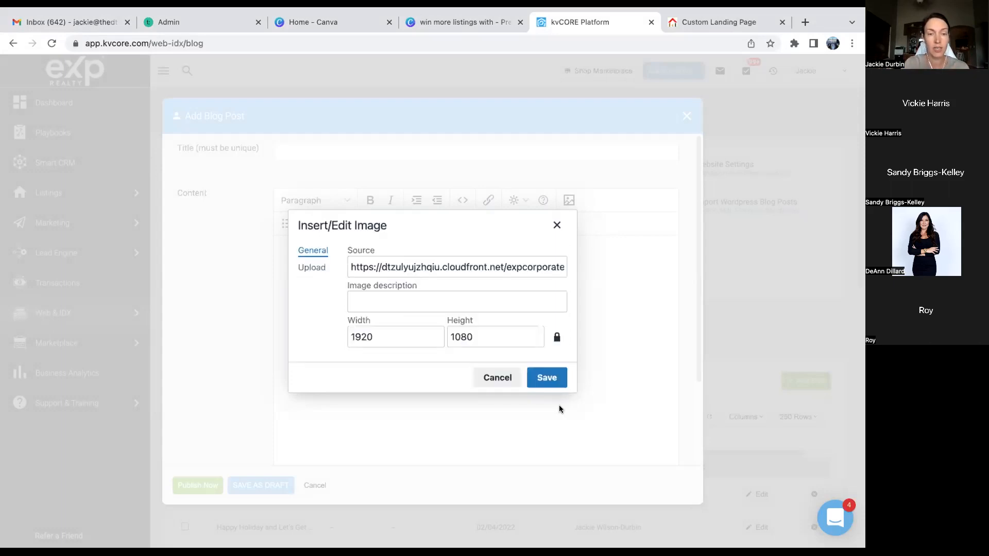
pyautogui.click(349, 265)
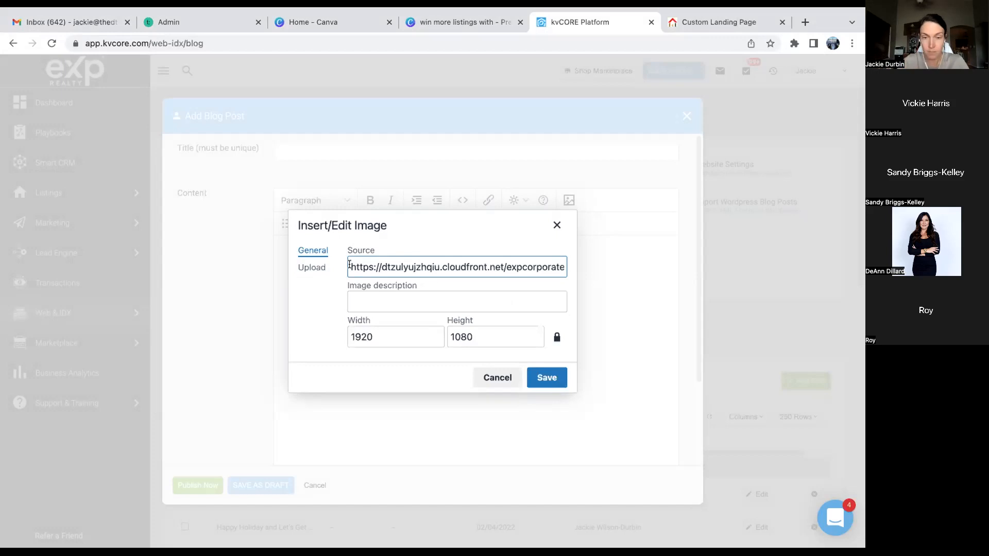
pyautogui.press('super+a')
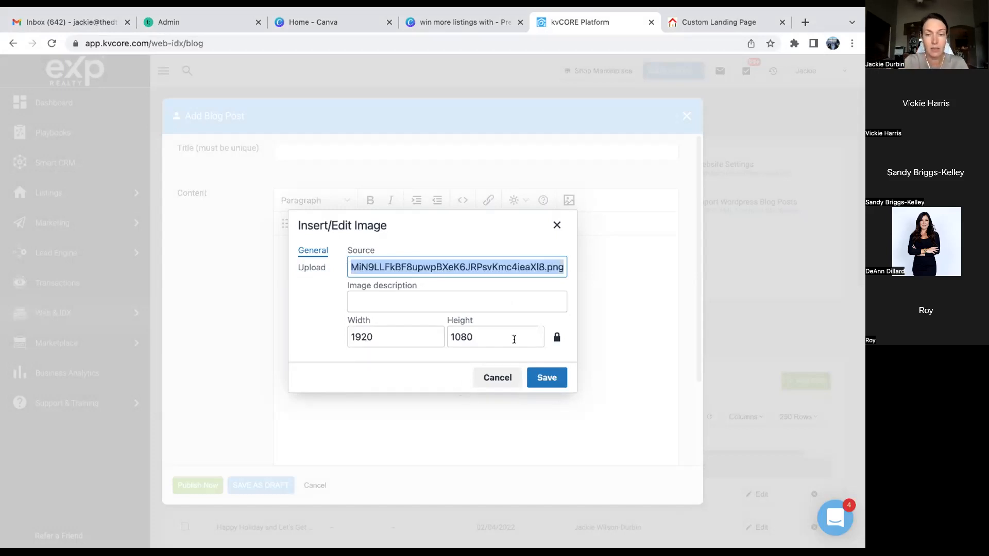
pyautogui.click(505, 376)
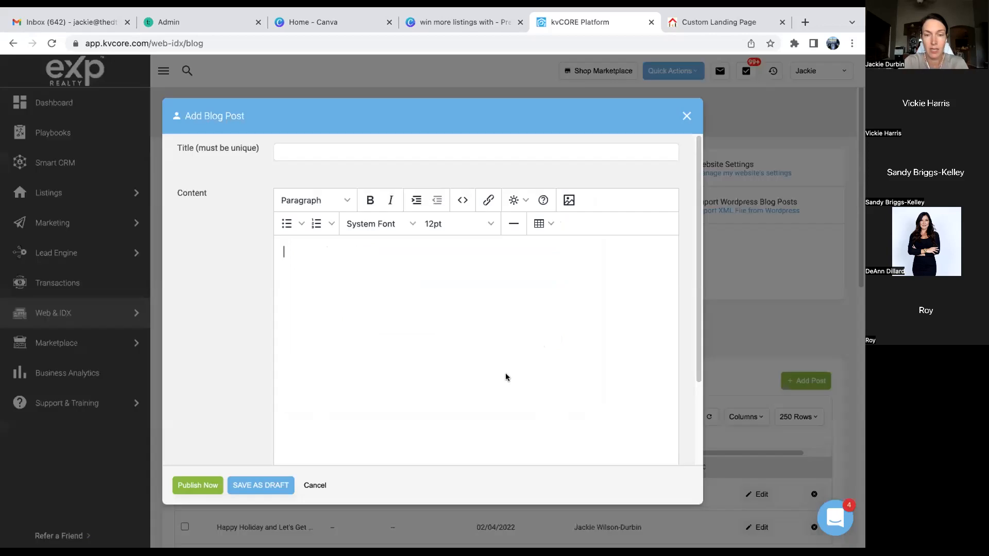
pyautogui.click(686, 116)
# - Confirm discarding the post, then choose Custom Background on the Custom Landing Page
pyautogui.click(397, 283)
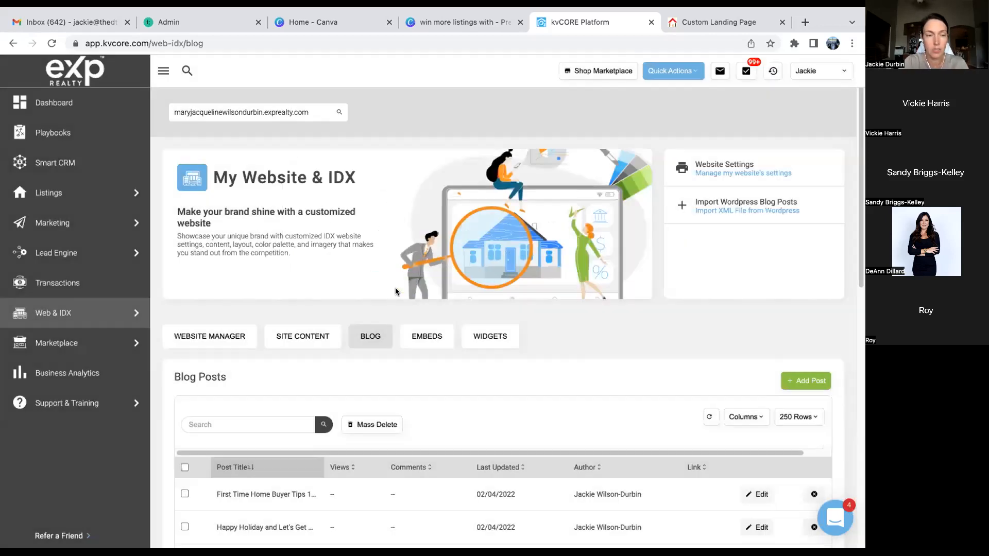
pyautogui.moveTo(142, 253)
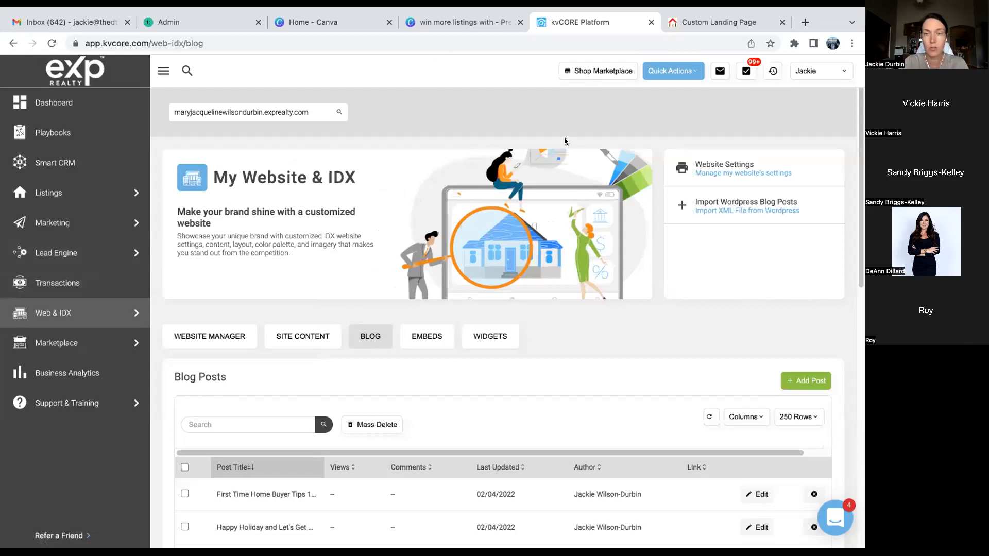
pyautogui.click(697, 22)
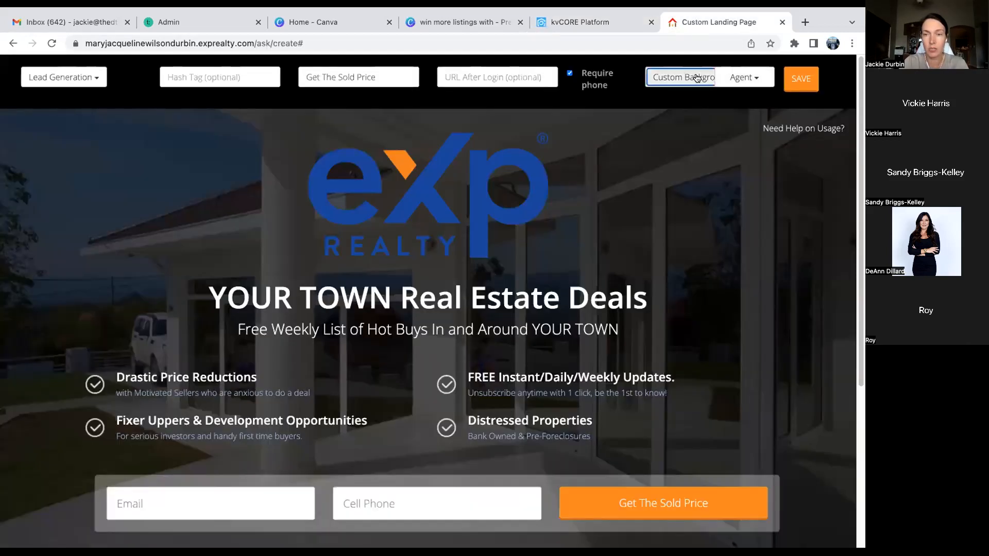
pyautogui.click(688, 77)
pyautogui.scroll(-3, 670, 473)
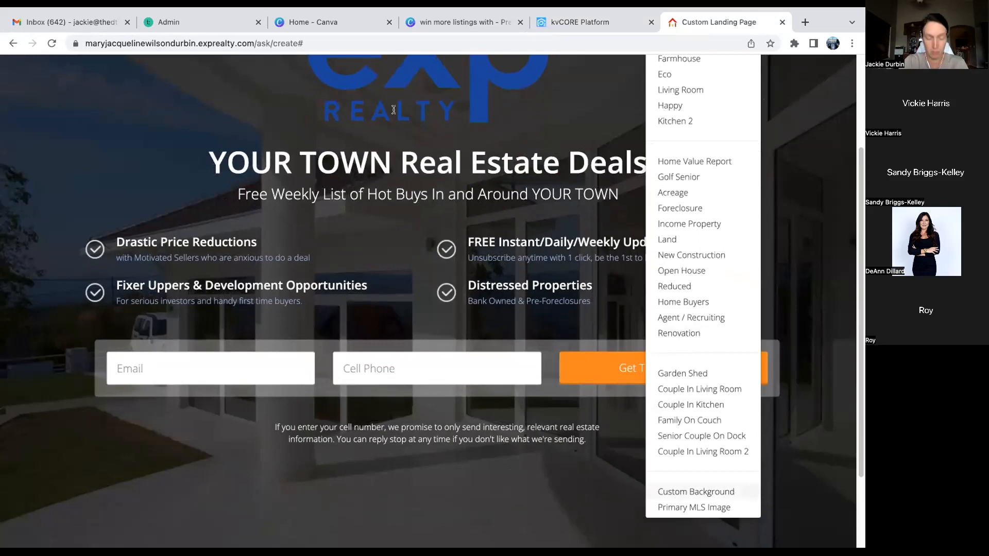
pyautogui.click(534, 138)
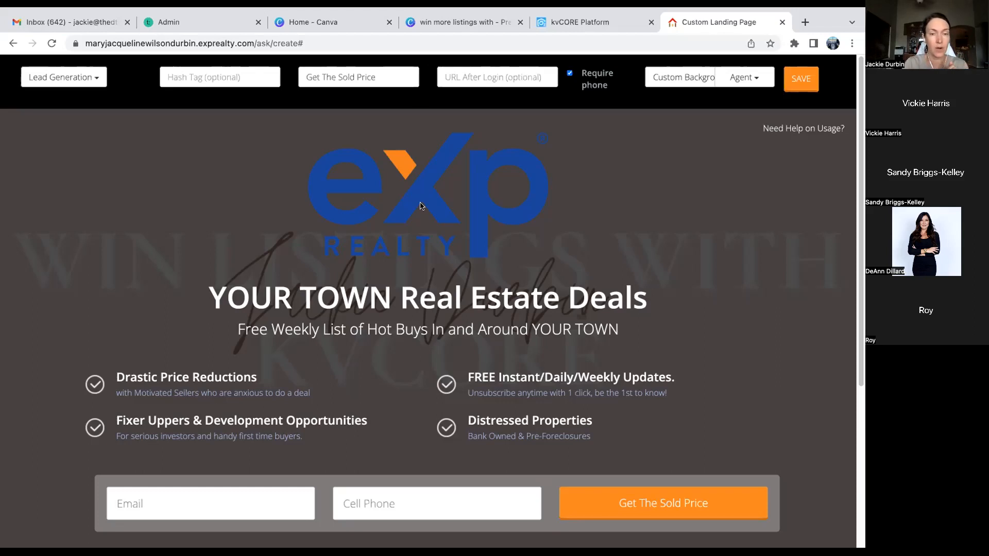
# - Replace the landing page heading with 'Just SOLD Alert!!'
pyautogui.click(372, 299)
pyautogui.click(214, 298)
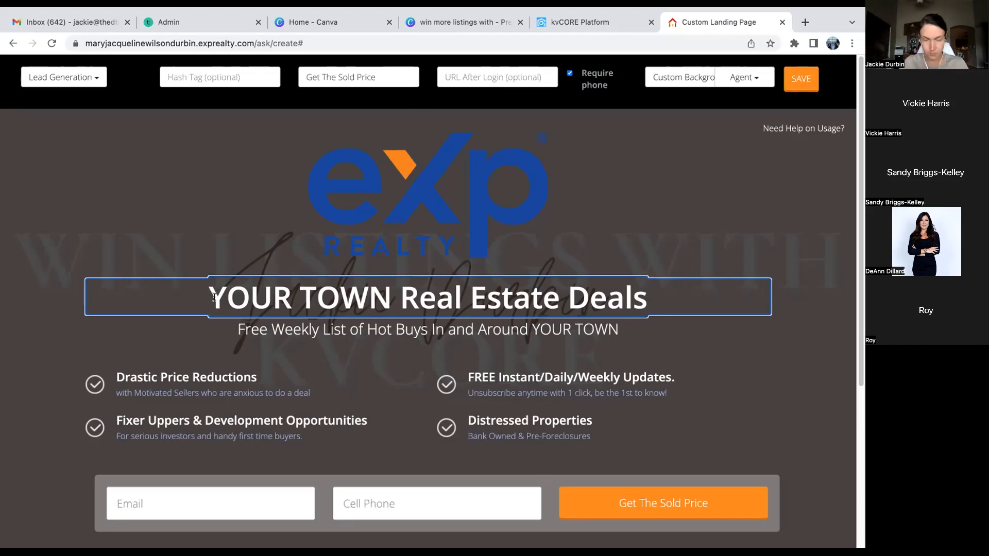
pyautogui.press('super+a')
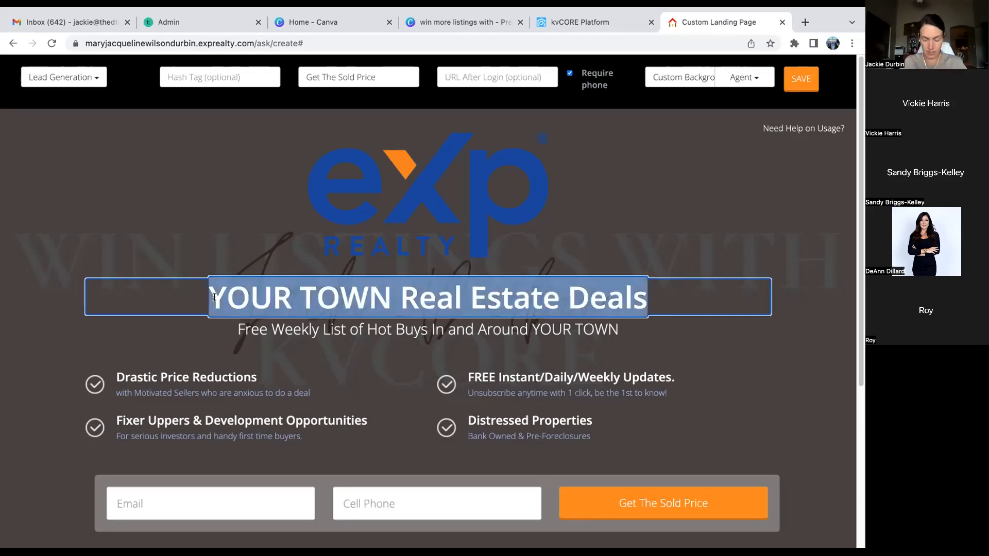
pyautogui.write('Just SOLD Al')
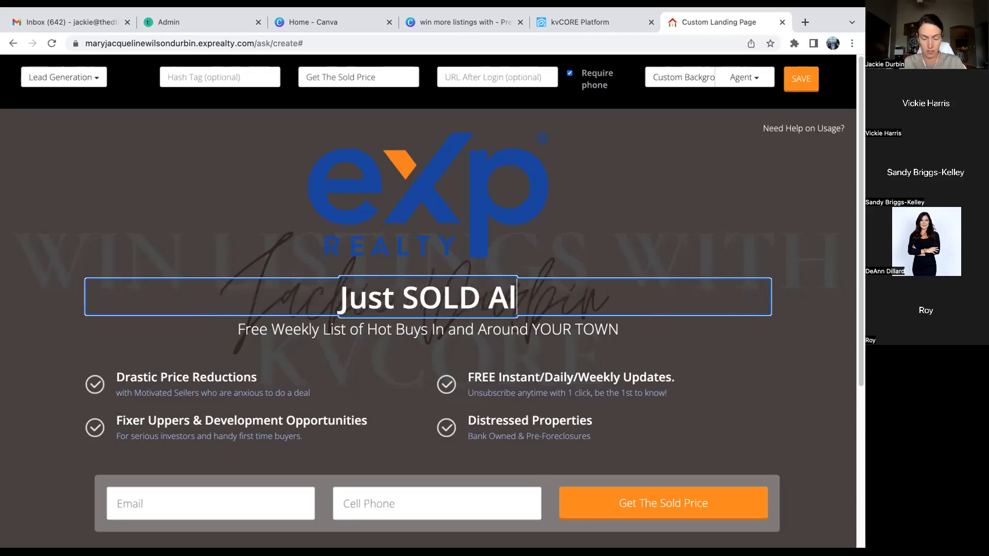
pyautogui.write('ert!!')
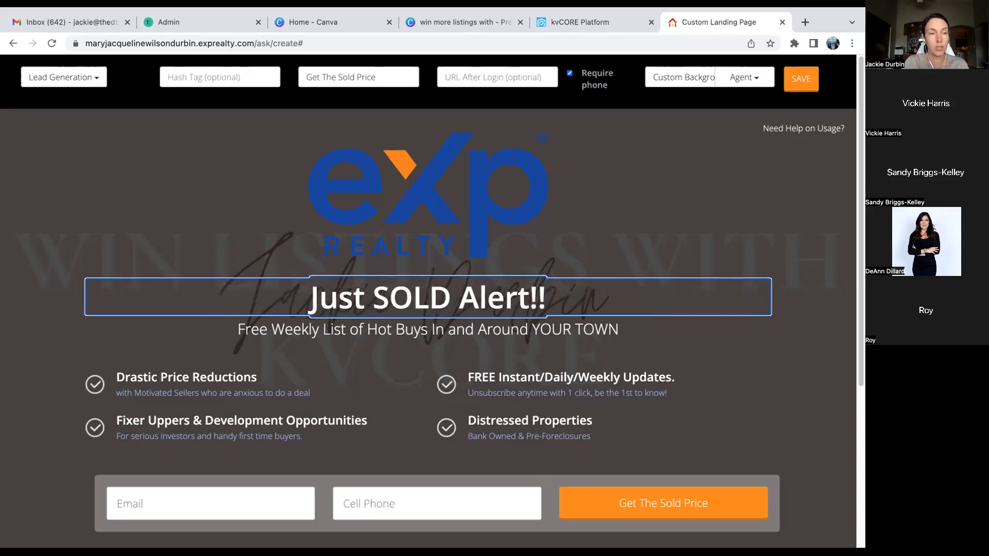
# - Rewrite the subtitle: the 5bedroom, 3 bath Sun Groves home SOLD, with Kitchen and Primary Bathroom upgrades
pyautogui.click(261, 326)
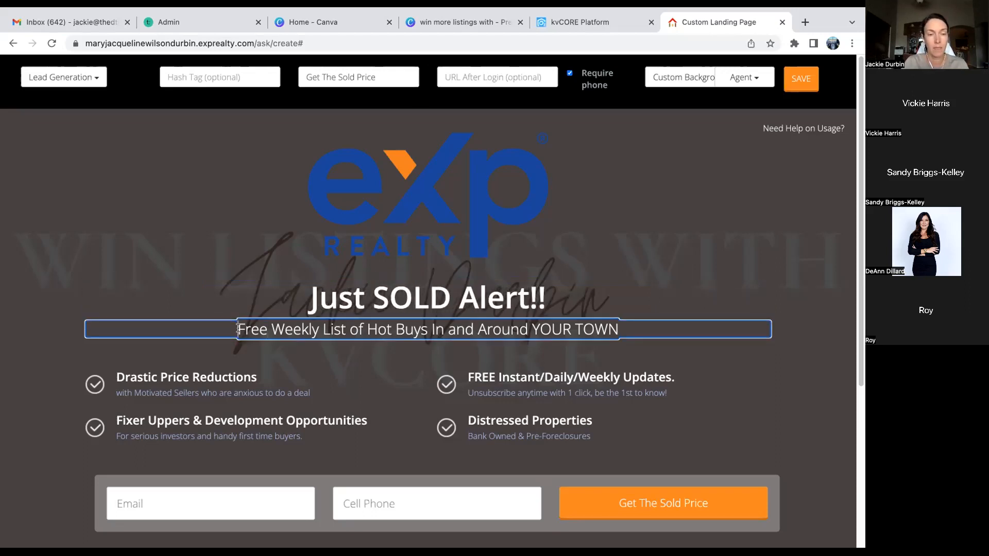
pyautogui.tripleClick(238, 328)
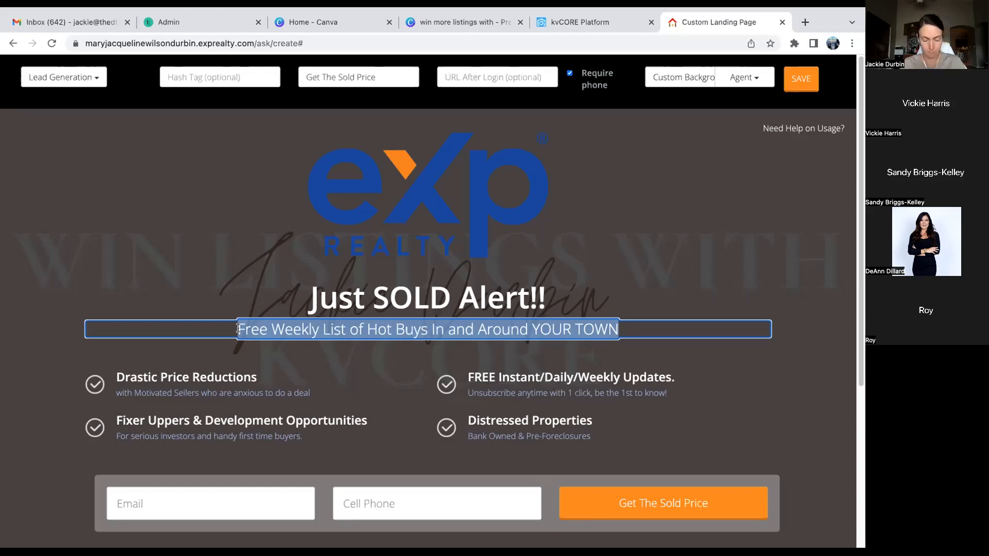
pyautogui.write('a')
pyautogui.press('BackSpace')
pyautogui.write('A Beuati')
pyautogui.press('BackSpace')
pyautogui.press('BackSpace')
pyautogui.press('BackSpace')
pyautogui.press('BackSpace')
pyautogui.write('au')
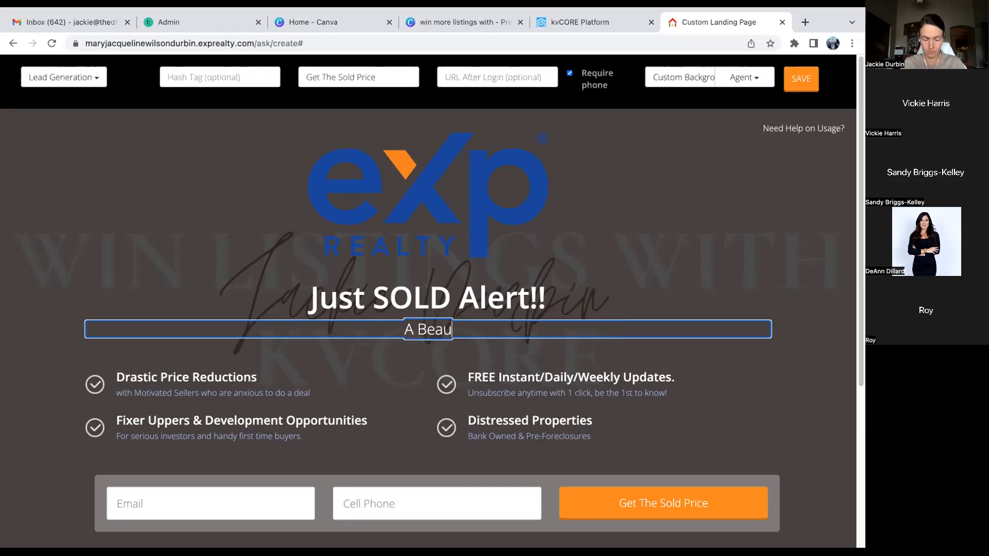
pyautogui.write('tiful 5')
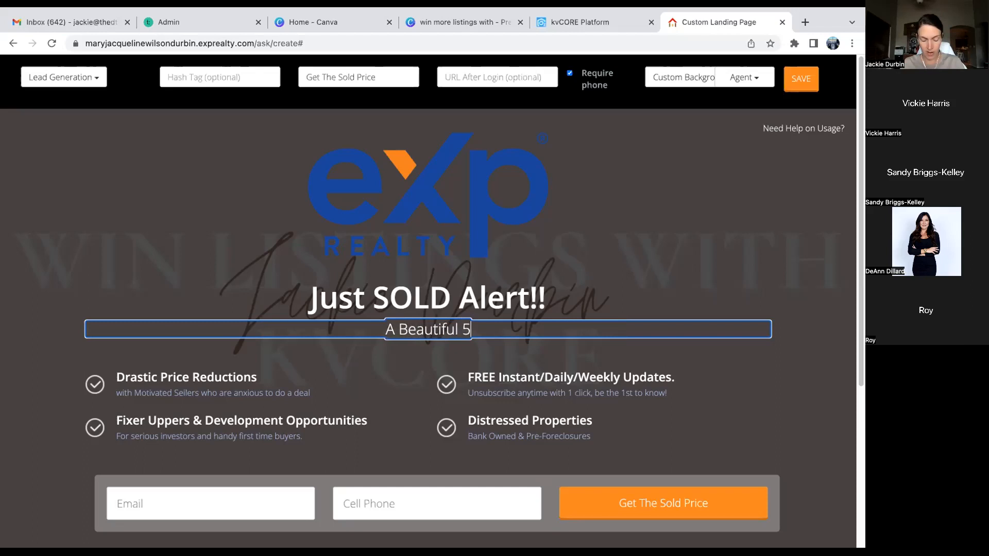
pyautogui.write('bedroom, 3')
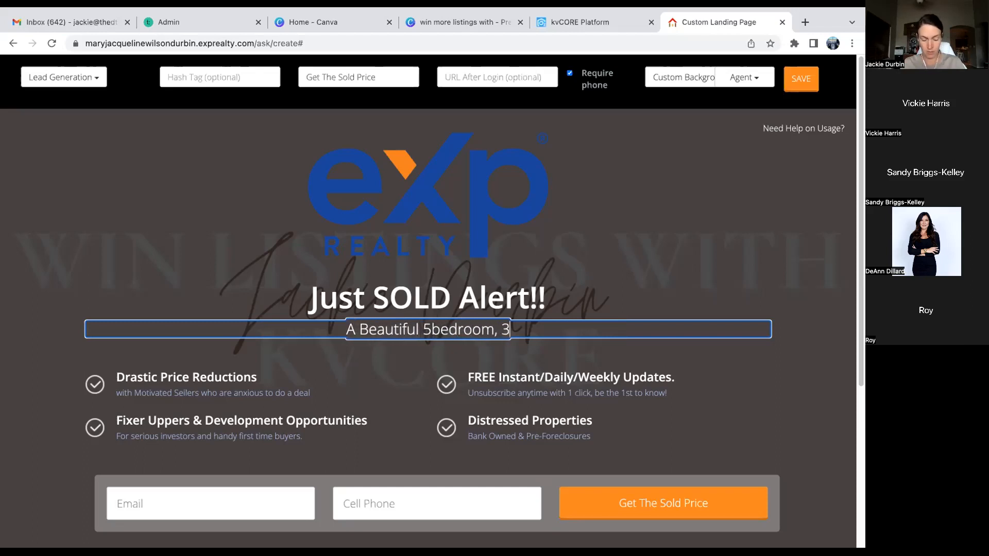
pyautogui.write(' bath home in')
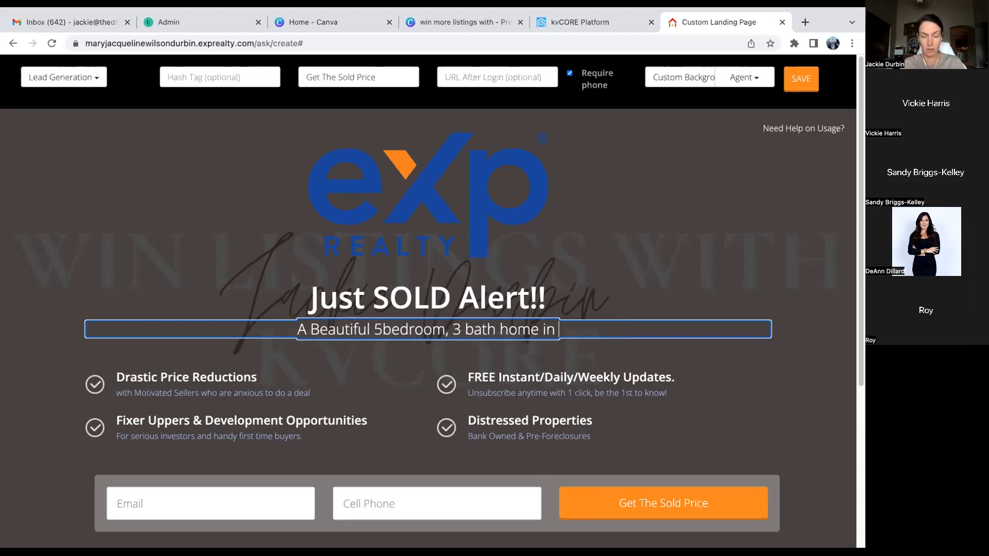
pyautogui.write(' Sun Groves w')
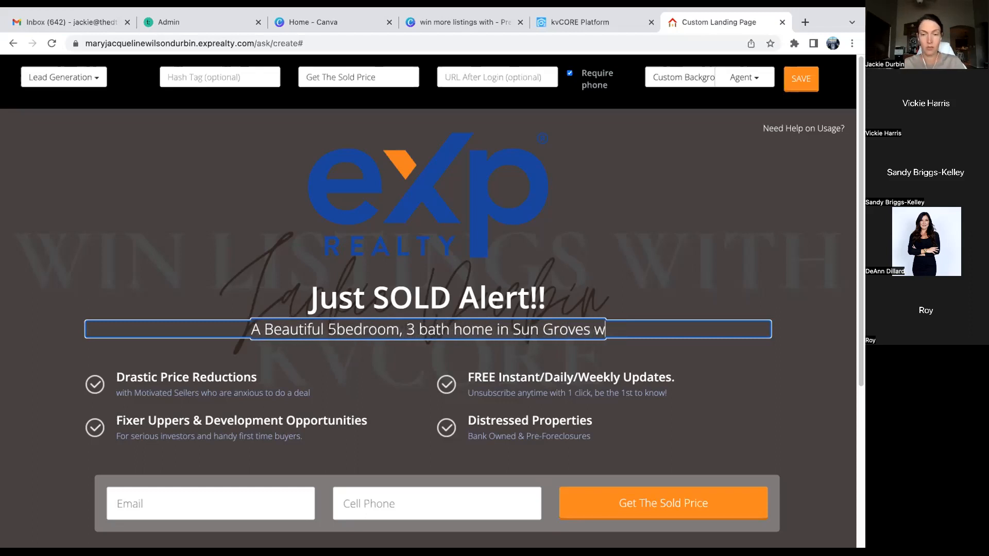
pyautogui.write('as just SOLD!!')
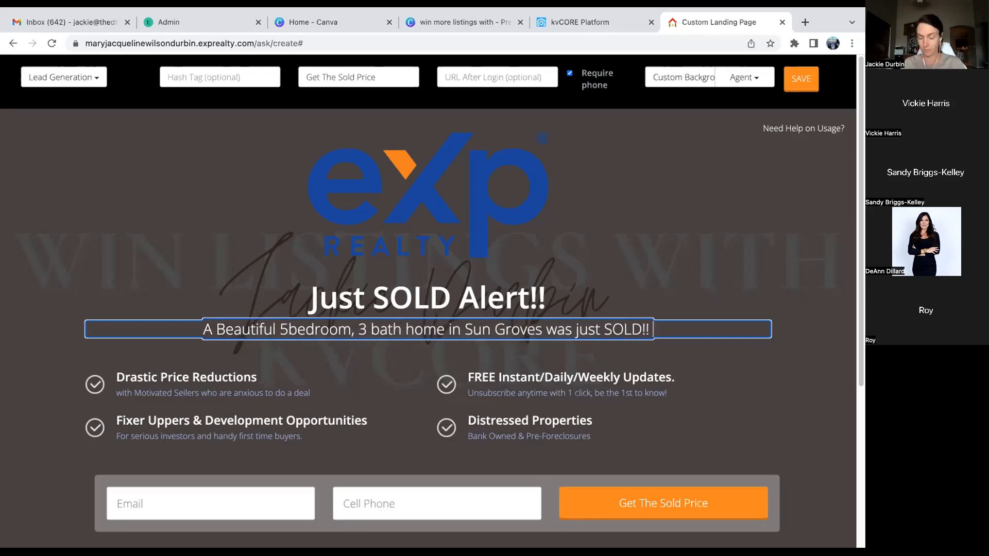
pyautogui.press('Return')
pyautogui.write('It')
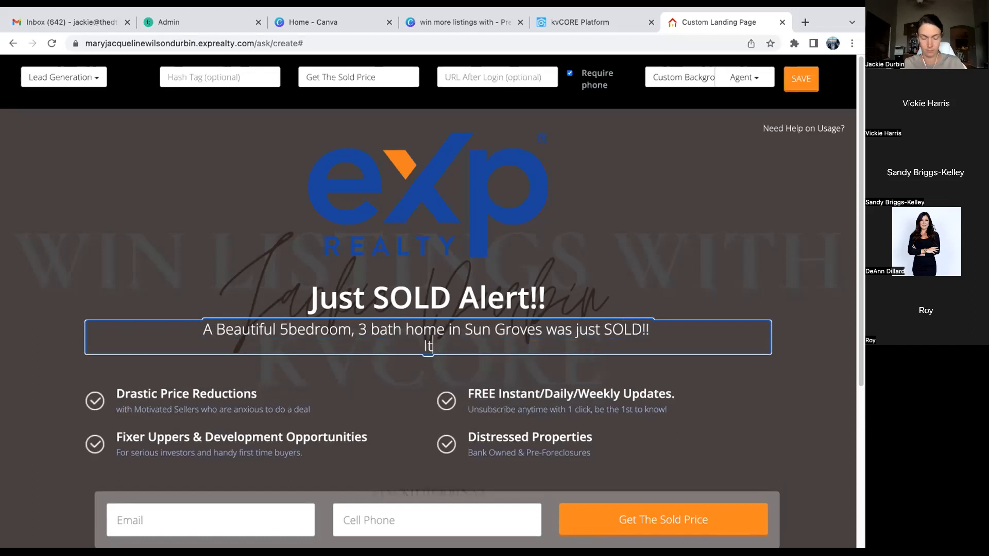
pyautogui.write(' boasted ')
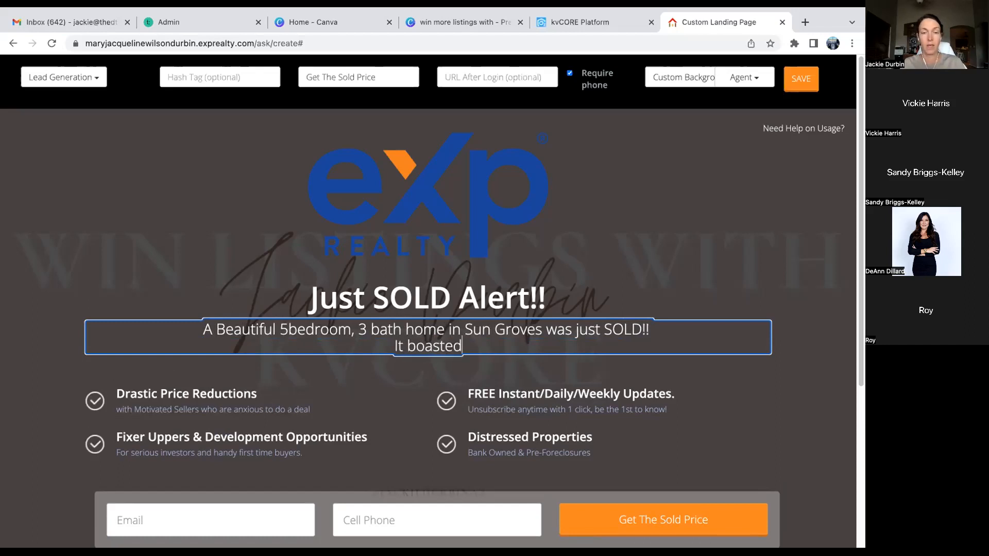
pyautogui.write('upgra')
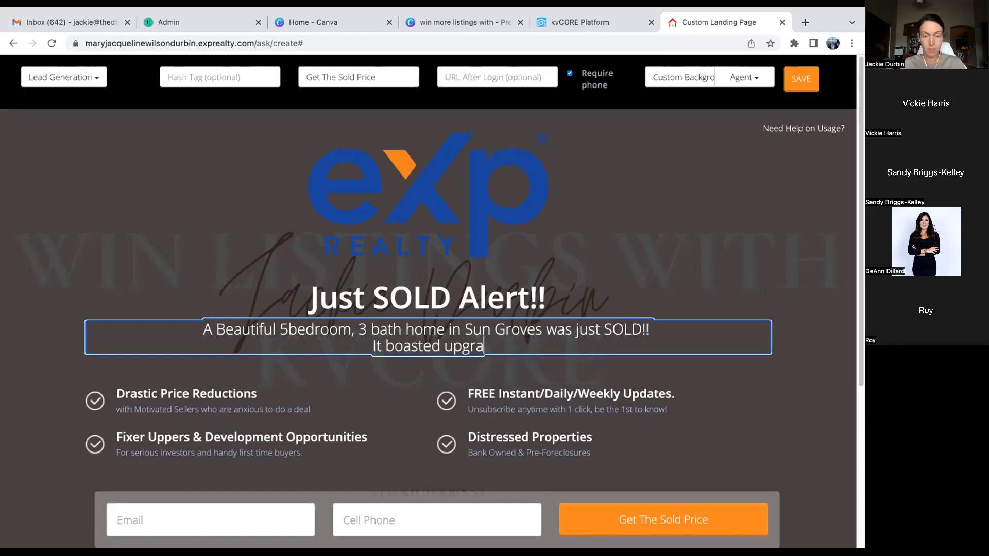
pyautogui.write('des in the Kitche')
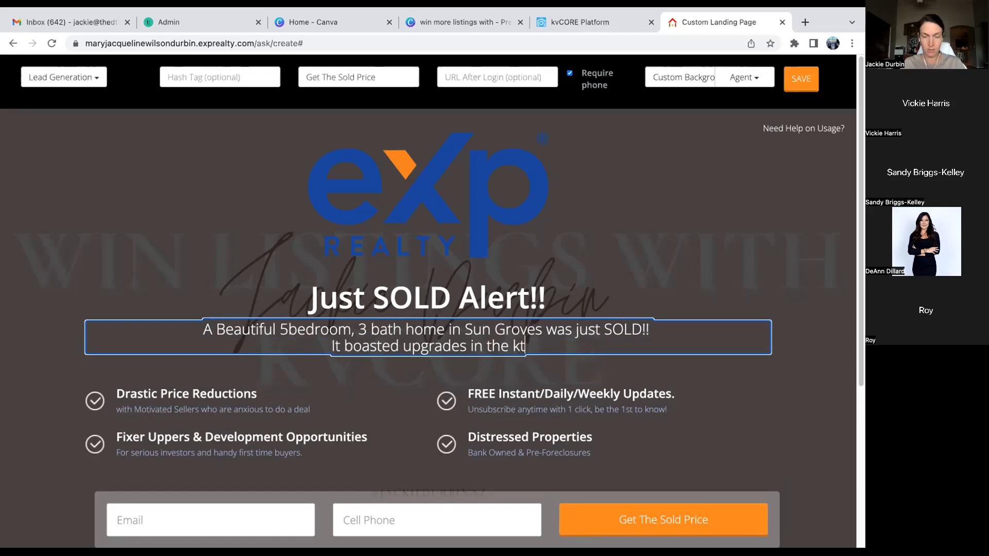
pyautogui.write('n adn')
pyautogui.press('BackSpace')
pyautogui.press('BackSpace')
pyautogui.write('nd Pr')
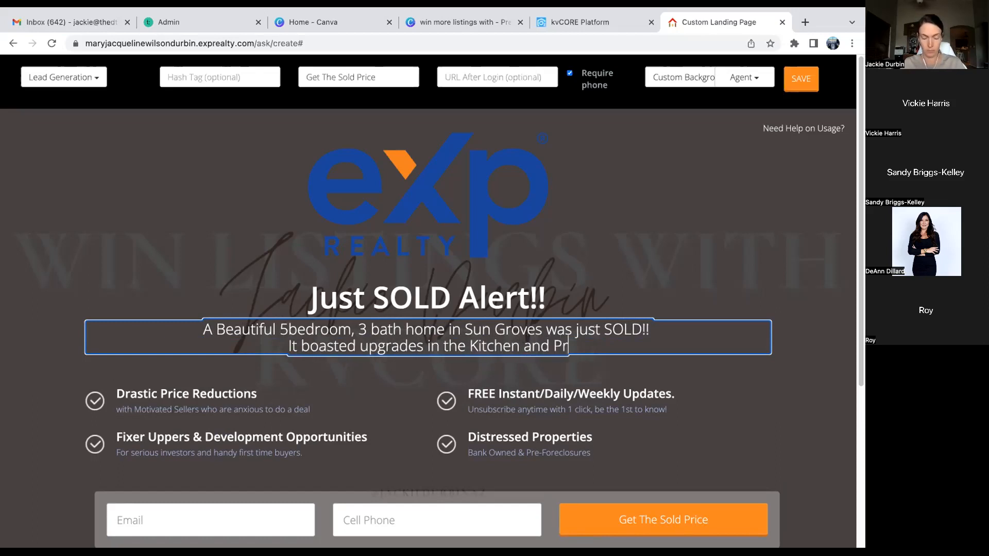
pyautogui.write('imary Bathroom')
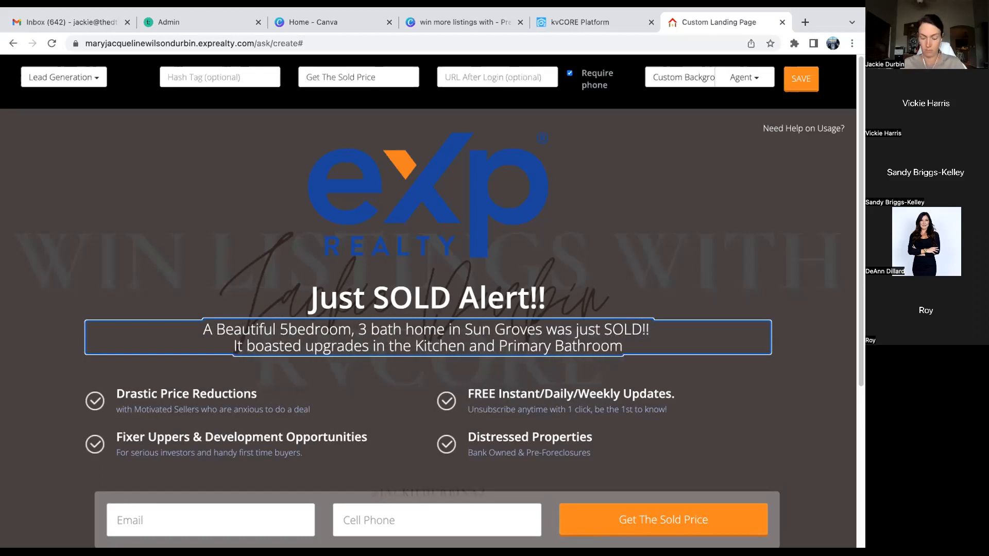
# - Add lines on San Tan Mountains views, the backyard pool, and 'Click below to learn everything… including the price'
pyautogui.press('Return')
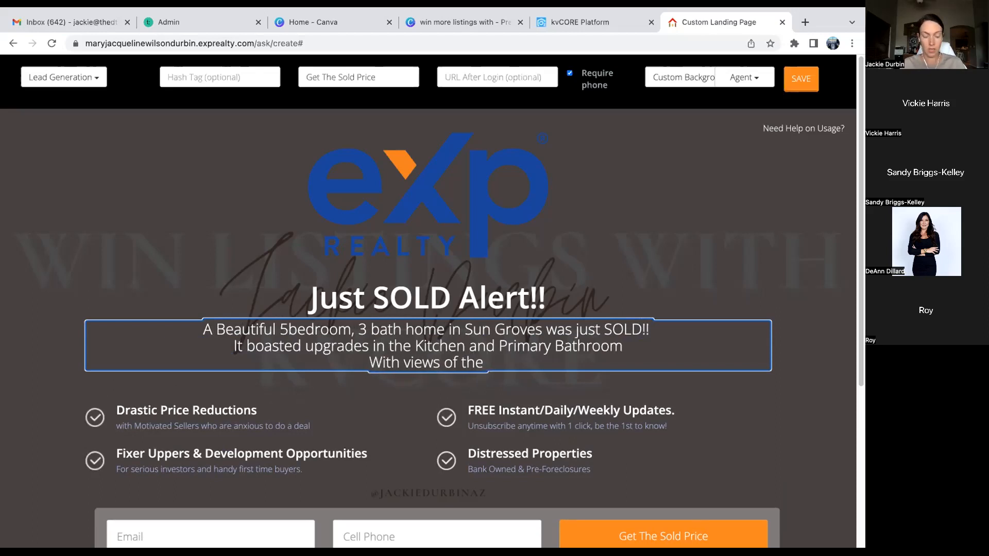
pyautogui.write('With views of the San Tan Mountain an')
pyautogui.press('BackSpace')
pyautogui.press('BackSpace')
pyautogui.press('BackSpace')
pyautogui.write('s and Ap')
pyautogui.press('BackSpace')
pyautogui.press('BackSpace')
pyautogui.write('a')
pyautogui.press('BackSpace')
pyautogui.press('BackSpace')
pyautogui.write('a pool in the bat')
pyautogui.press('BackSpace')
pyautogui.write('ckyard')
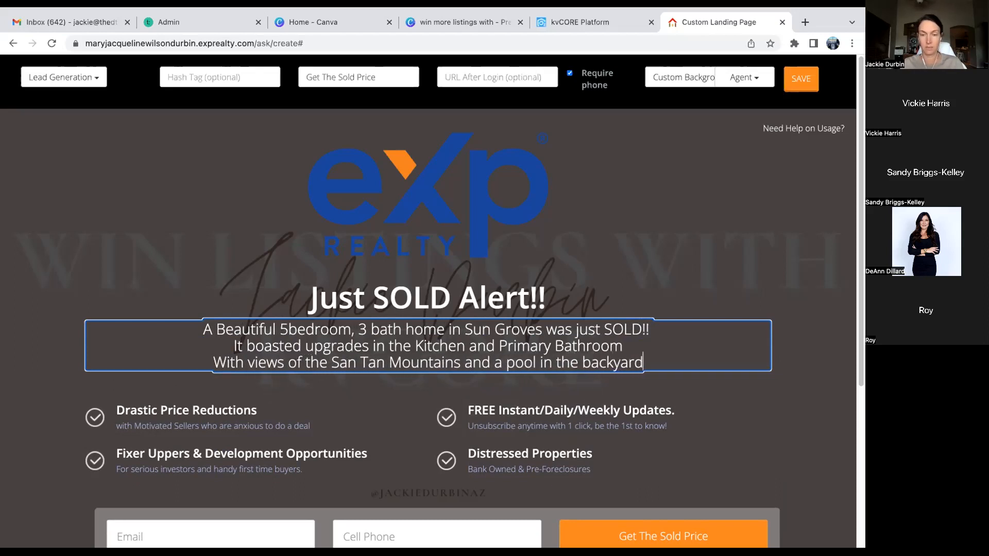
pyautogui.press('Return')
pyautogui.write('CLick')
pyautogui.press('BackSpace')
pyautogui.press('BackSpace')
pyautogui.press('BackSpace')
pyautogui.press('BackSpace')
pyautogui.write('lic')
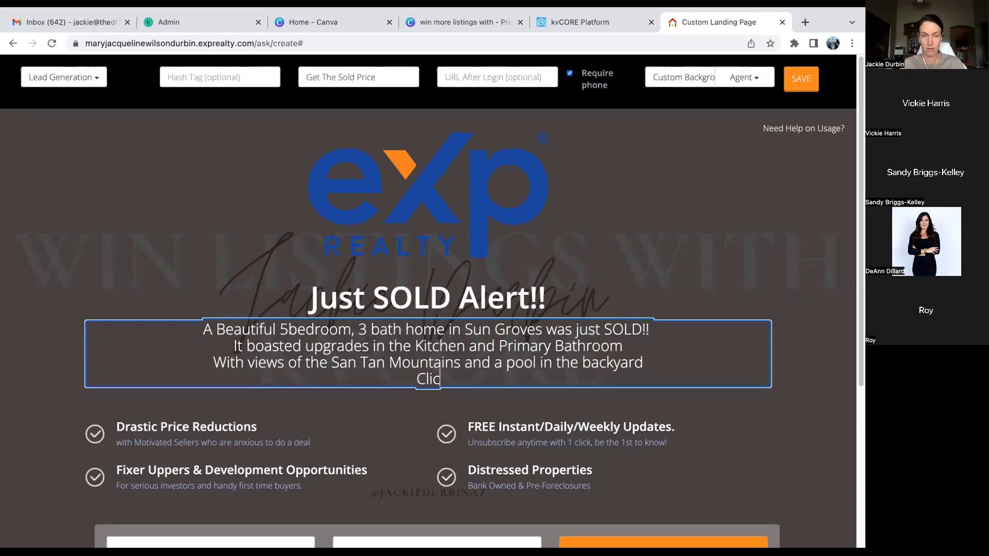
pyautogui.write('k below to ')
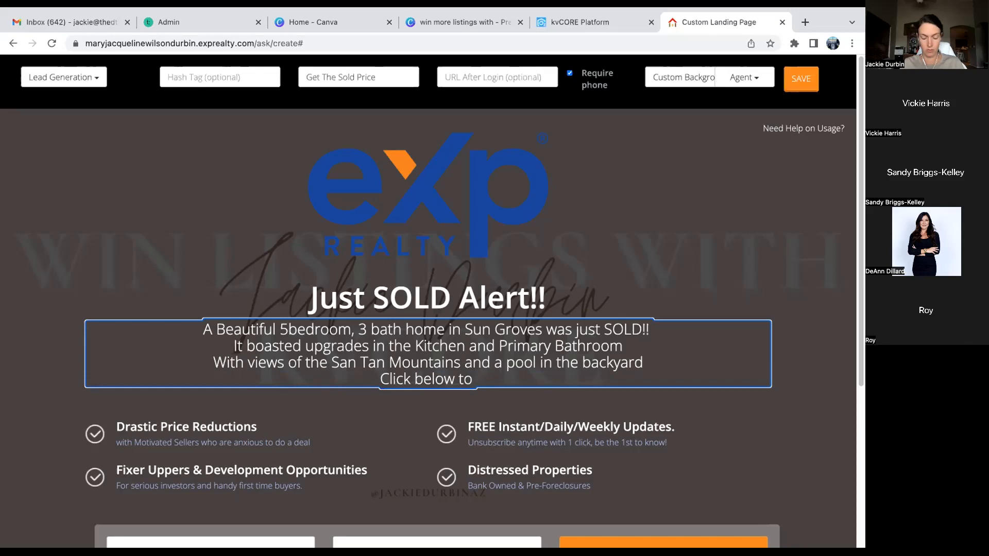
pyautogui.write('learn everything about this recent SOLD')
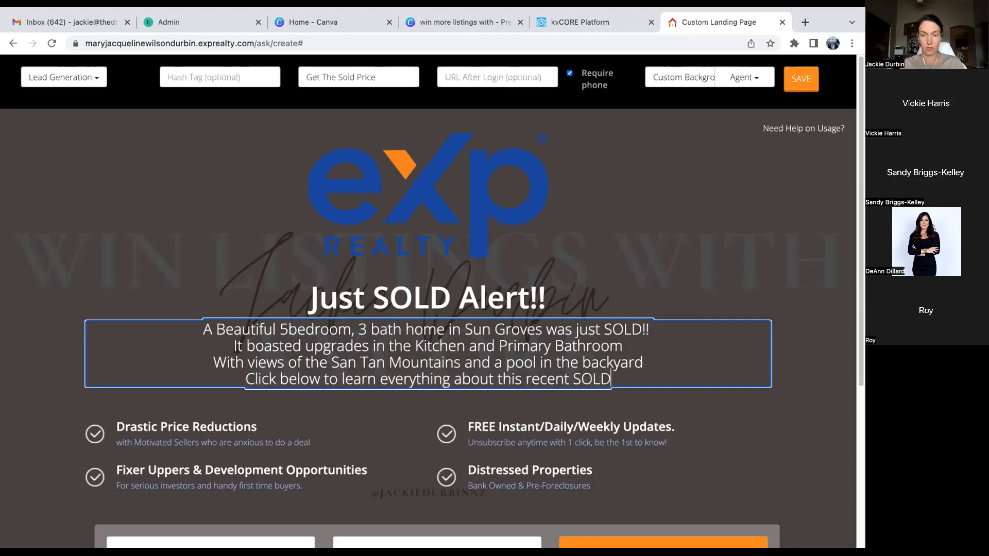
pyautogui.write(', including the price')
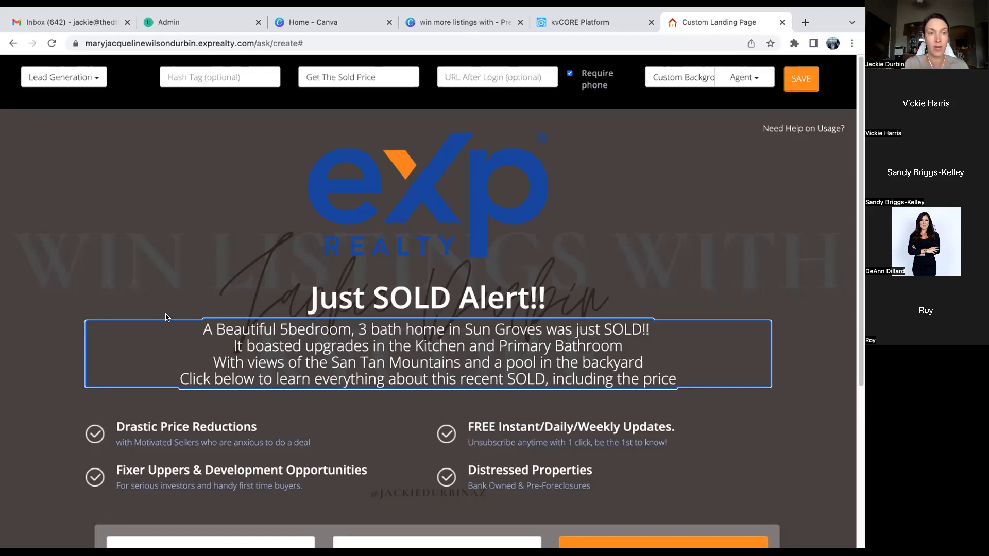
# - Replace the 'Drastic Price Reductions' heading with 'Upgrades on This Home'
pyautogui.scroll(-1, 166, 316)
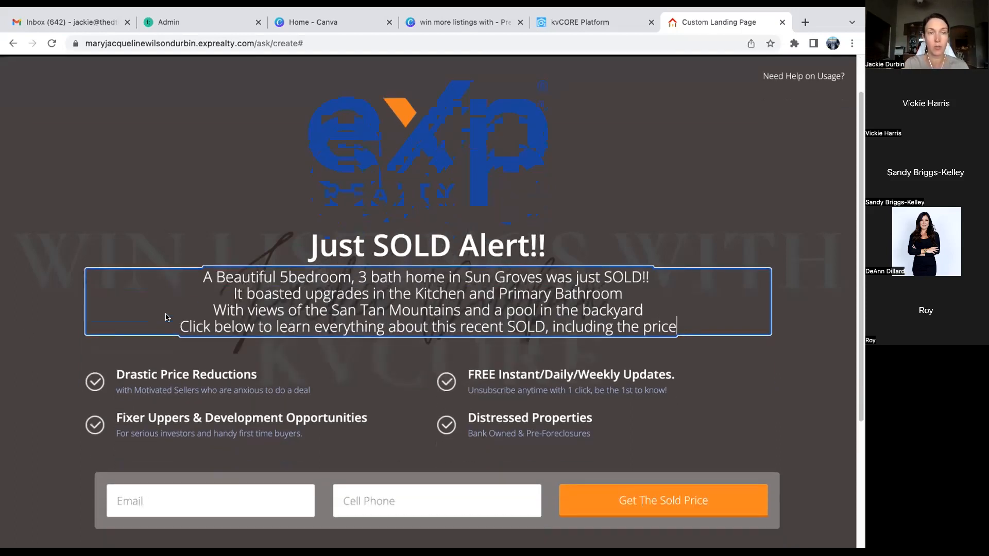
pyautogui.click(133, 372)
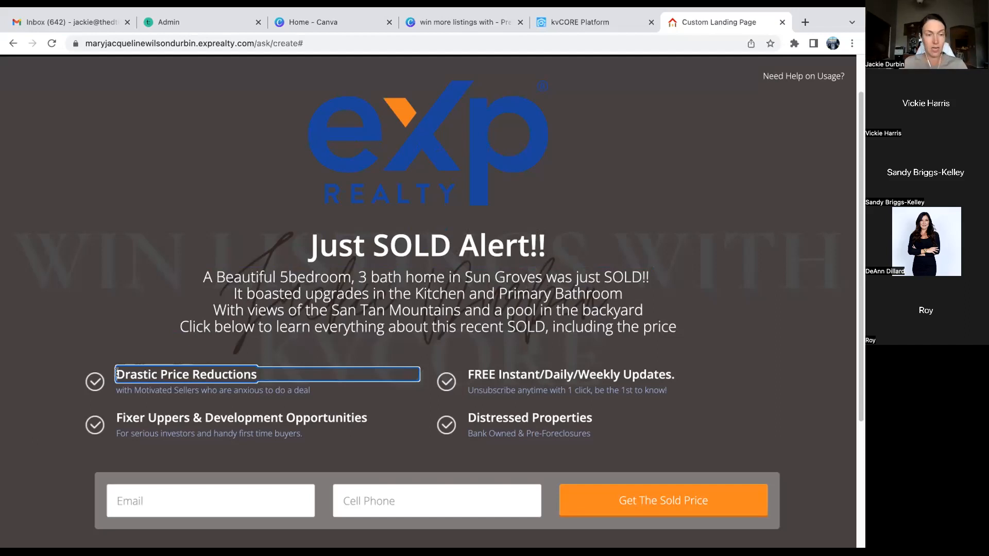
pyautogui.tripleClick(116, 373)
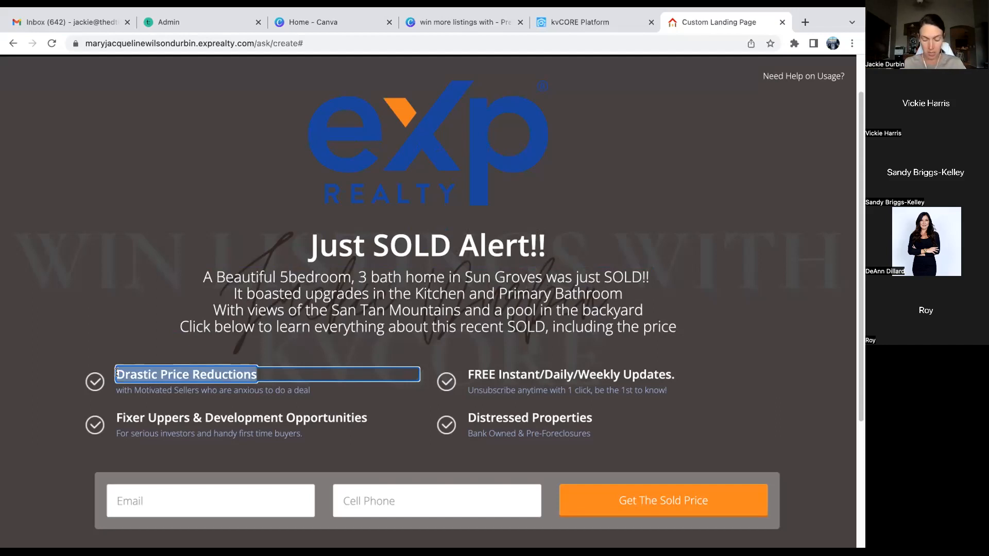
pyautogui.write('Upgrades on t')
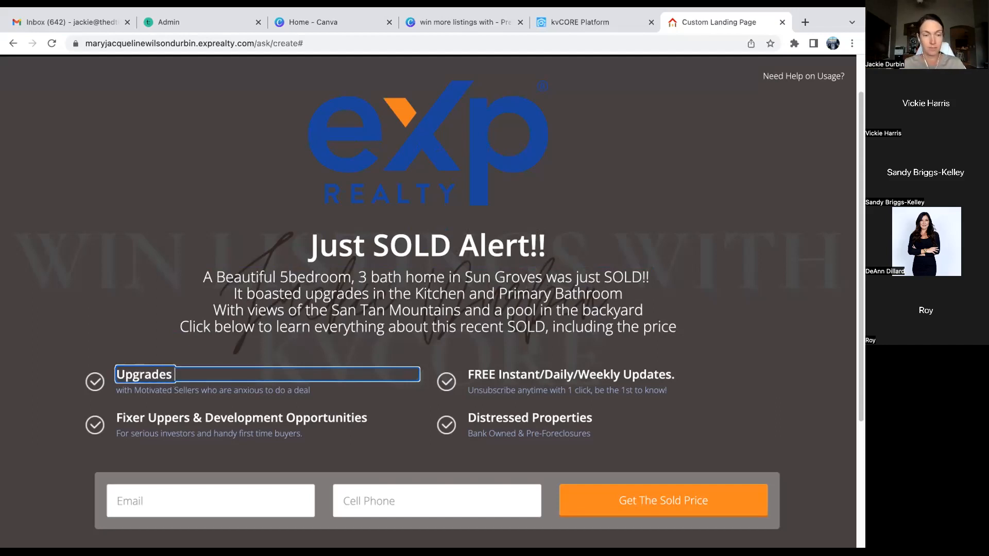
pyautogui.press('BackSpace')
pyautogui.write('This HOme')
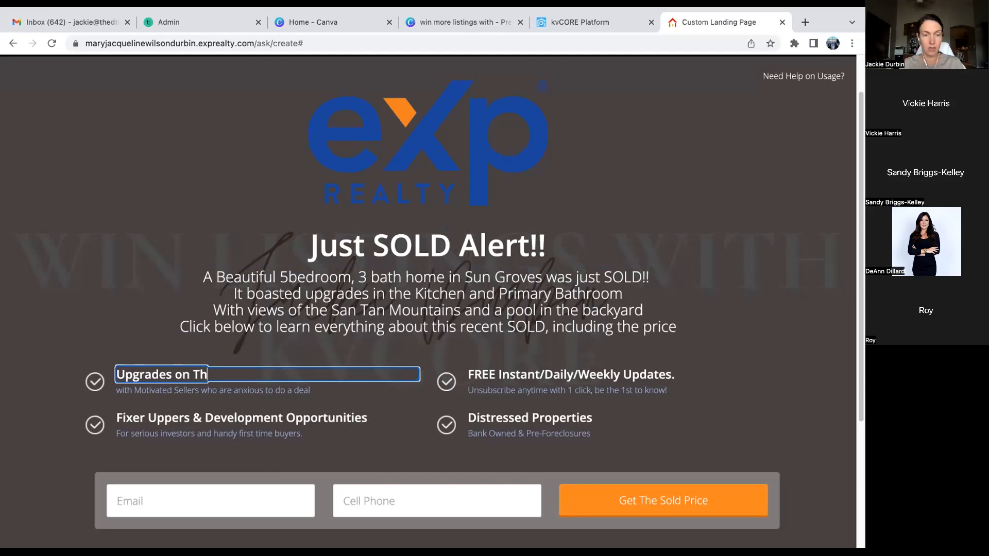
pyautogui.press('BackSpace')
pyautogui.press('BackSpace')
pyautogui.press('BackSpace')
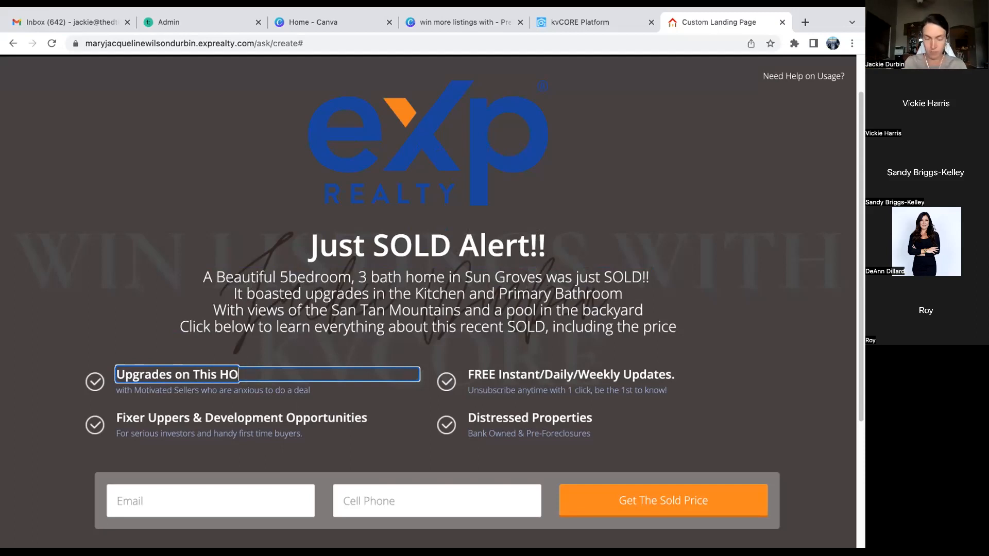
pyautogui.write('ome')
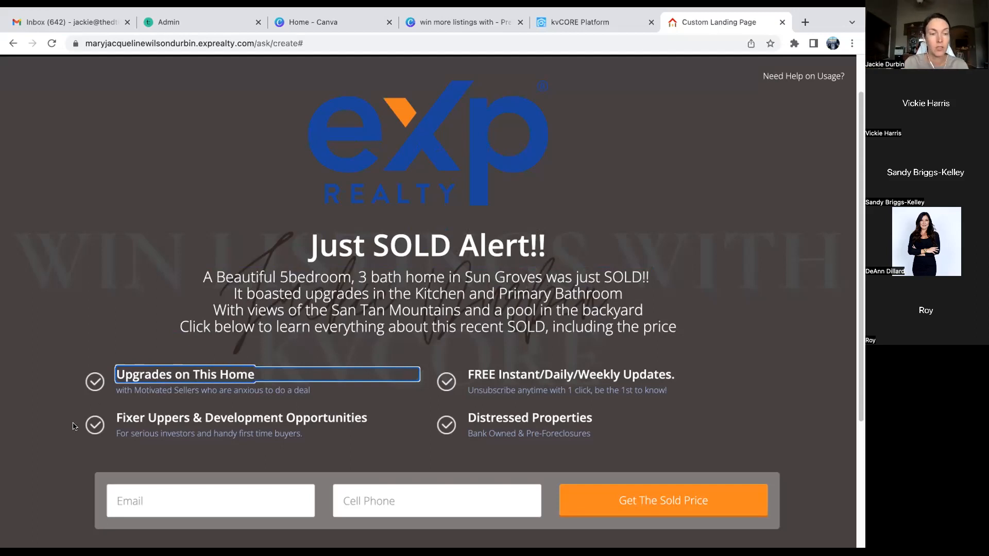
# - Replace the feature's subtitle with two lines: 'New Cabinets' and 'Tile Flooring'
pyautogui.click(122, 390)
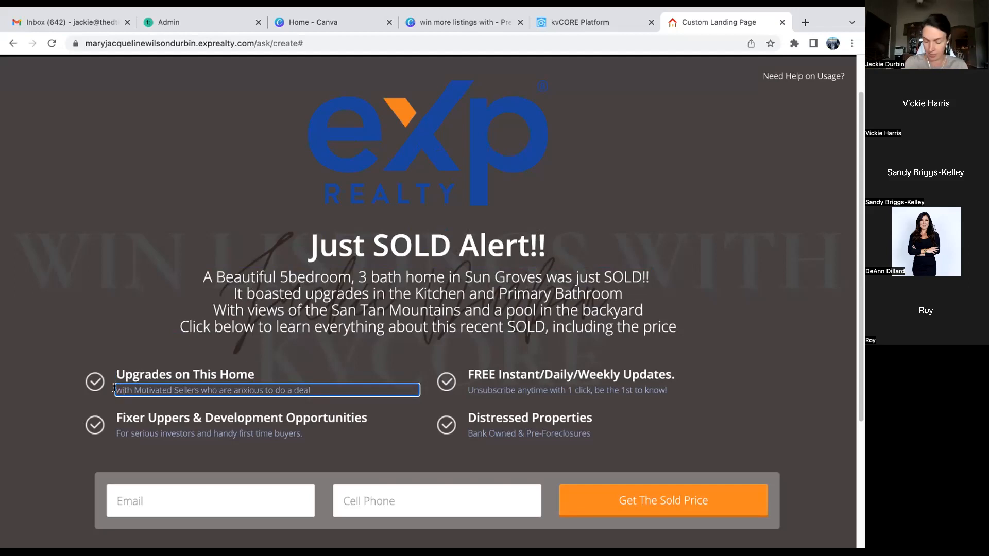
pyautogui.tripleClick(114, 390)
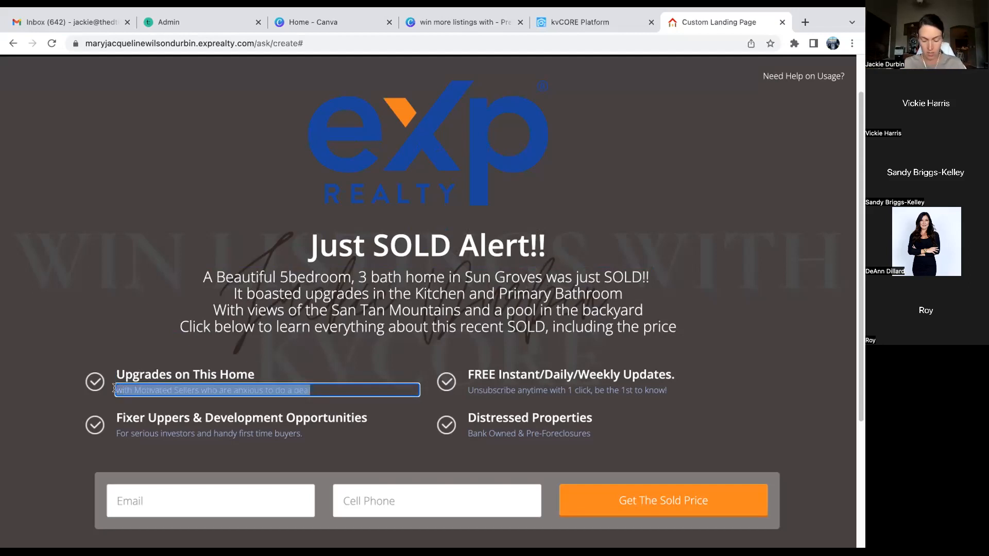
pyautogui.write('Upgr')
pyautogui.press('BackSpace')
pyautogui.press('BackSpace')
pyautogui.press('BackSpace')
pyautogui.press('BackSpace')
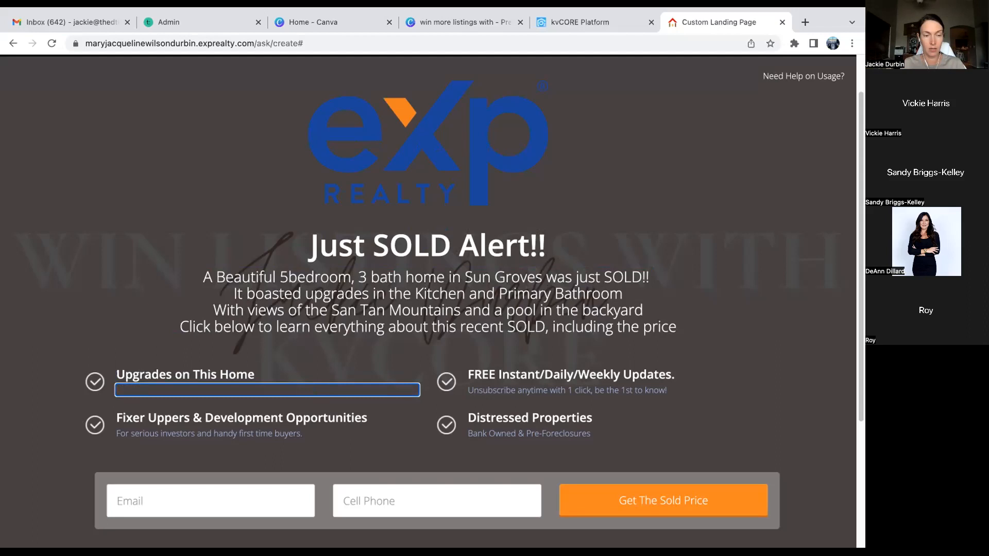
pyautogui.write('New Cabinte')
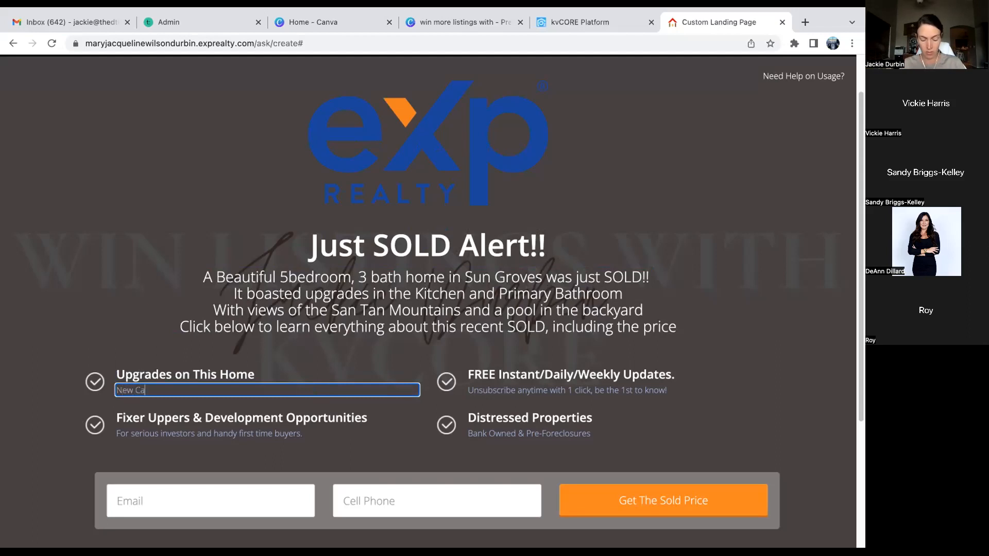
pyautogui.press('BackSpace')
pyautogui.press('BackSpace')
pyautogui.write('ets')
pyautogui.press('Return')
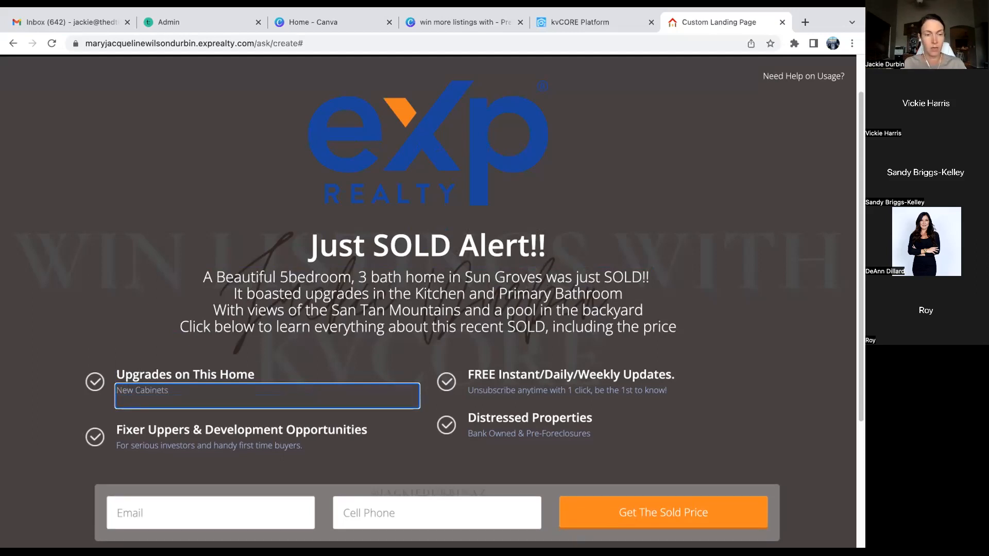
pyautogui.write('Tile Flooring')
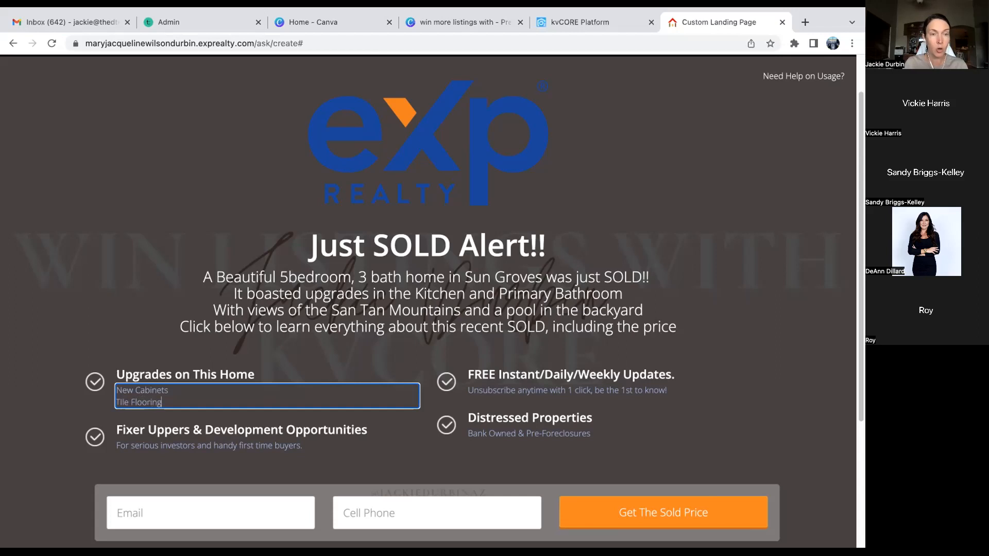
# - Retitle the FREE updates feature 'Days on Market' and add a new line in its subtitle
pyautogui.click(473, 374)
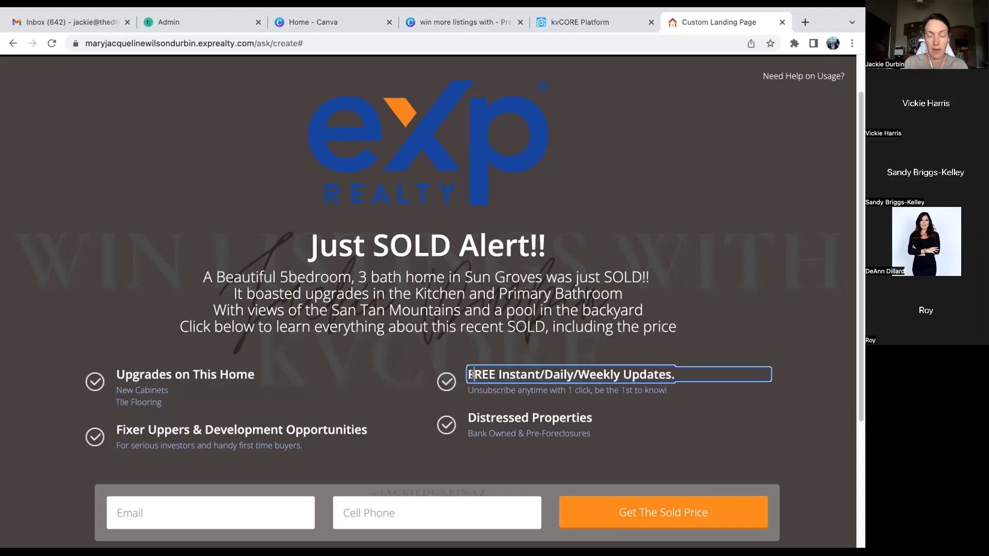
pyautogui.hotkey('ctrl', 'a')
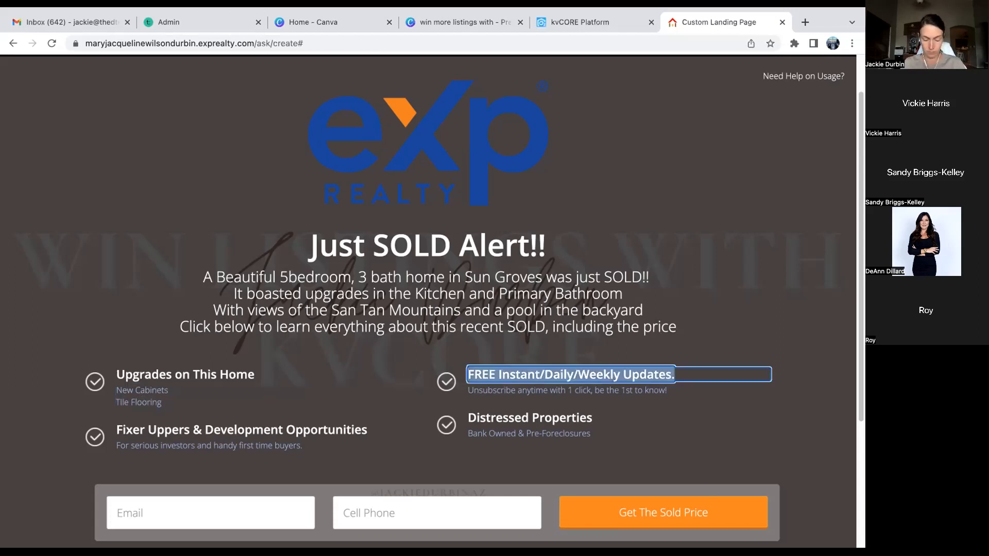
pyautogui.write('D')
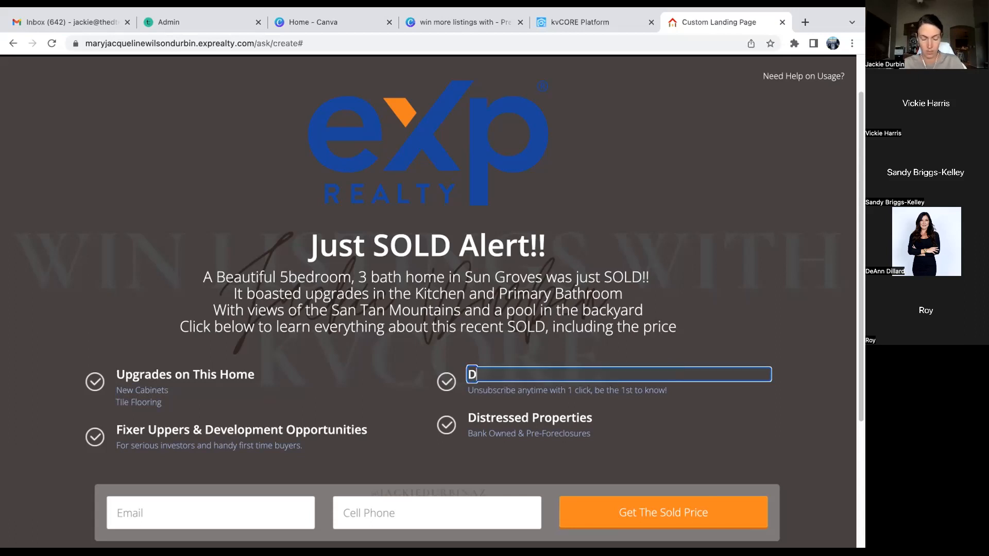
pyautogui.write('ays on Market')
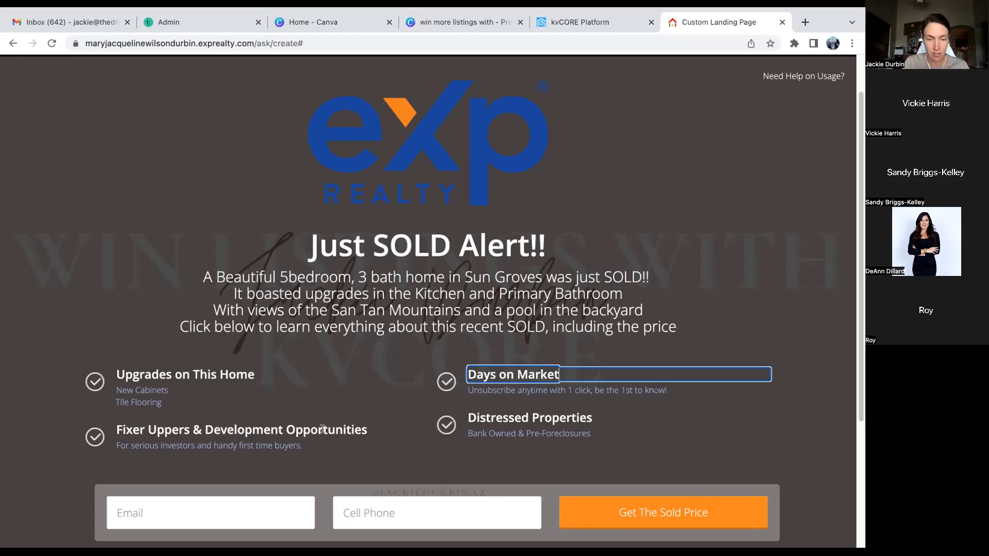
pyautogui.click(484, 390)
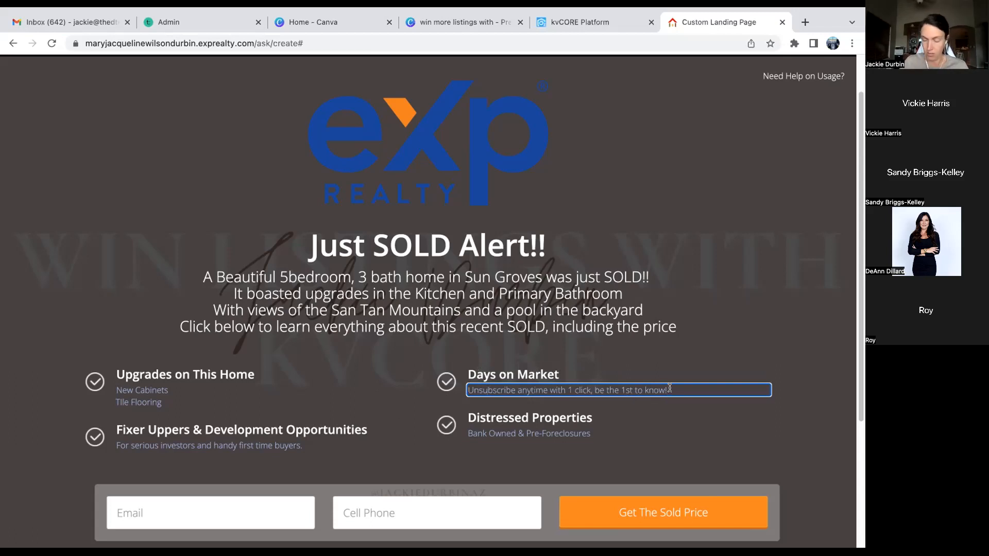
pyautogui.press('Return')
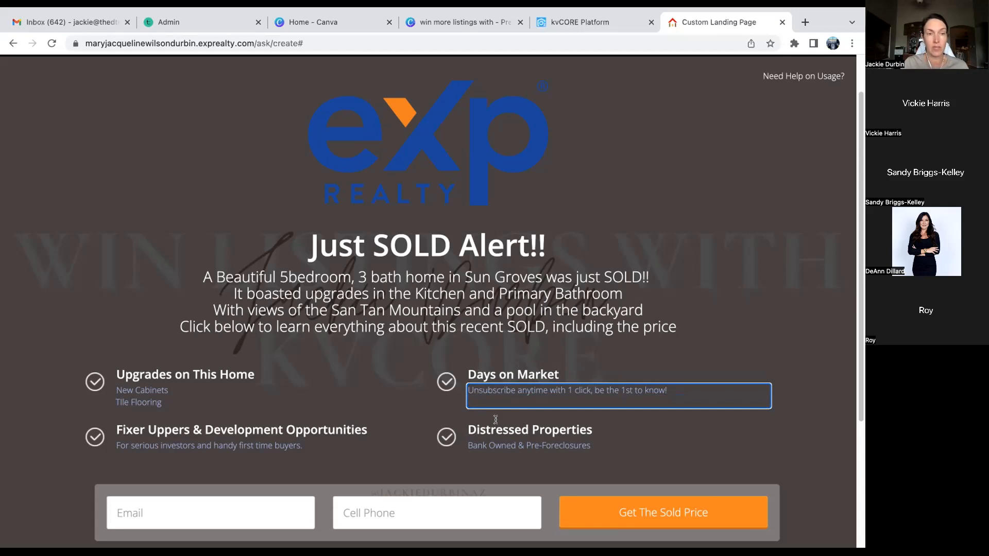
# - Delete the 'Fixer Uppers & Development Opportunities' and 'Distressed Properties' feature items
pyautogui.doubleClick(258, 431)
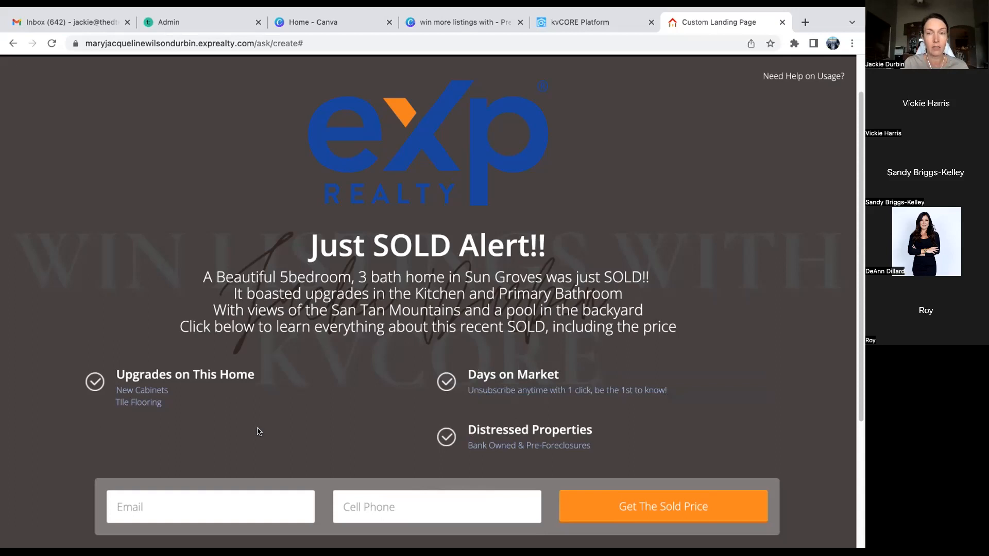
pyautogui.click(517, 429)
pyautogui.doubleClick(517, 429)
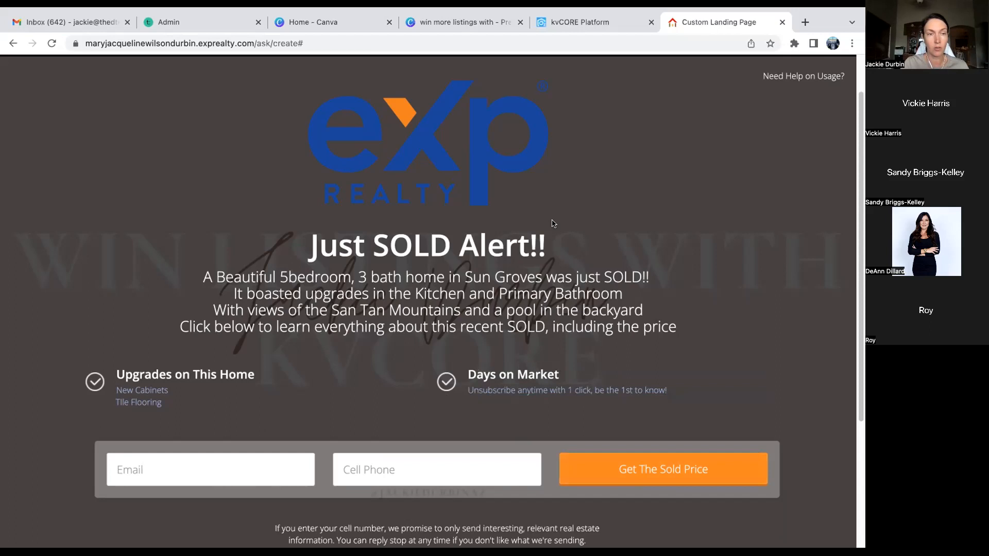
pyautogui.scroll(1, 546, 206)
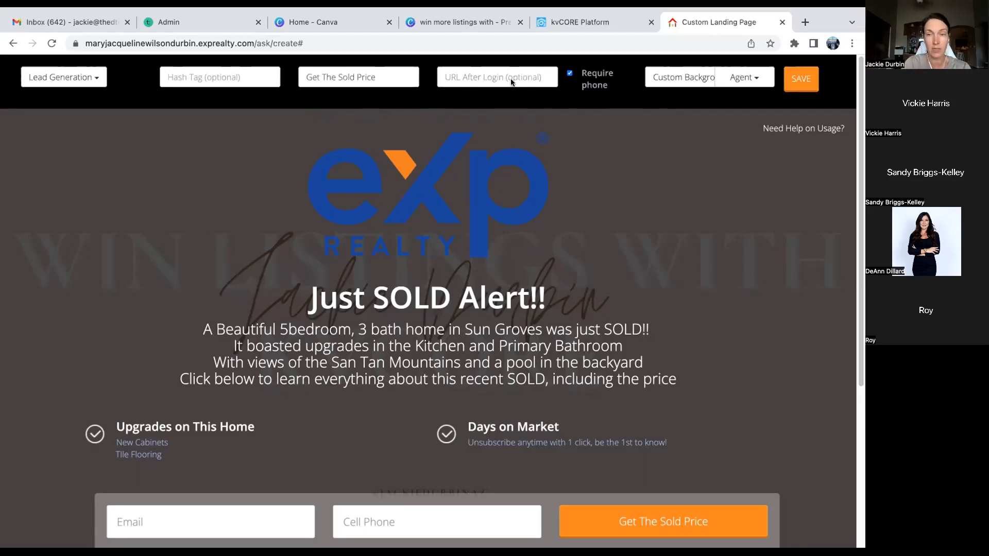
# - Enter '1234rainbow' in the landing page's Hash Tag field
pyautogui.click(196, 77)
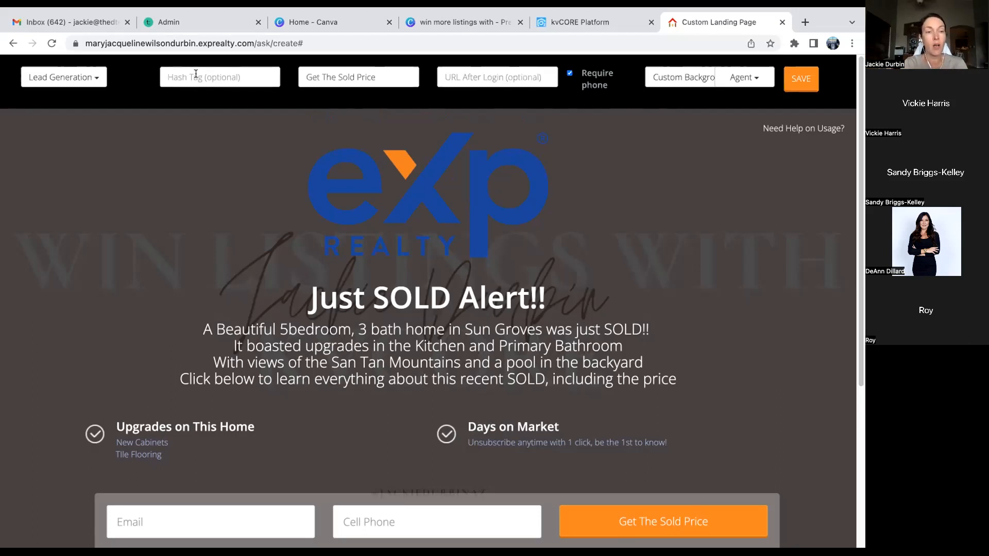
pyautogui.write('123')
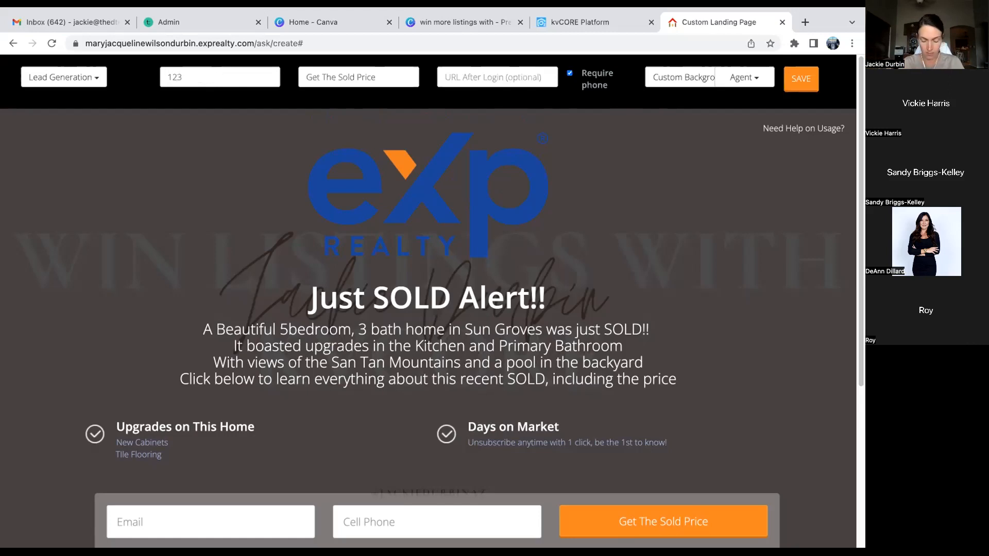
pyautogui.write('rainbow')
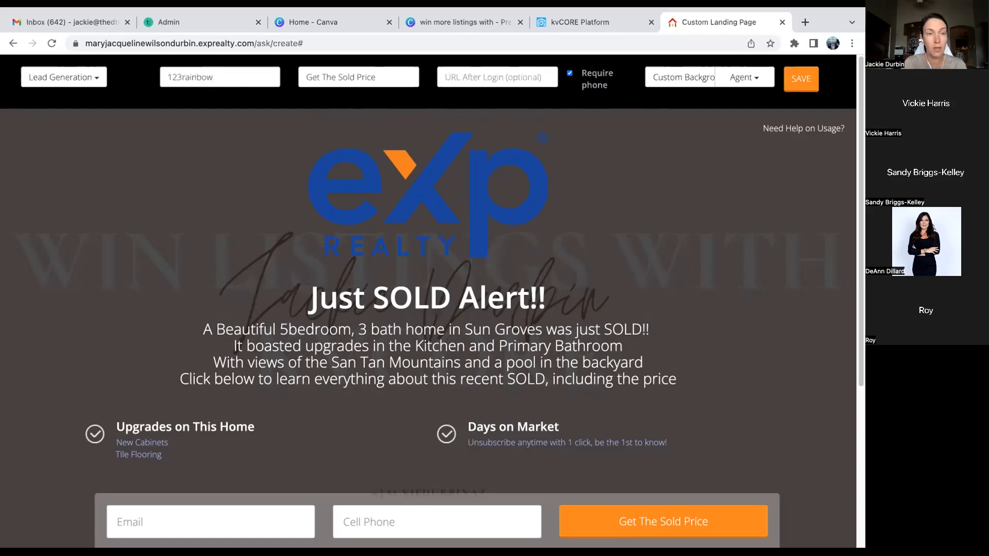
pyautogui.press('BackSpace')
pyautogui.press('BackSpace')
pyautogui.press('BackSpace')
pyautogui.press('BackSpace')
pyautogui.press('BackSpace')
pyautogui.press('BackSpace')
pyautogui.press('BackSpace')
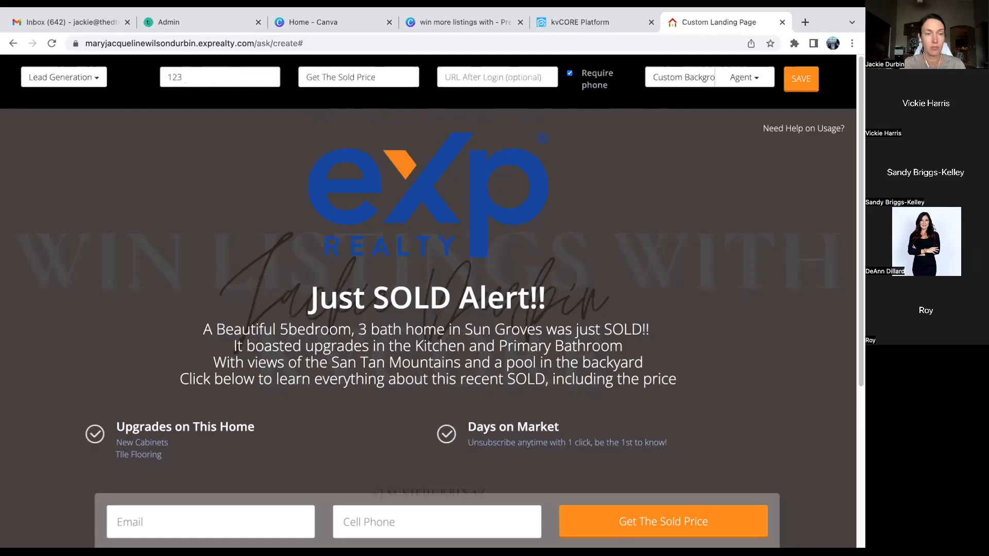
pyautogui.write('4ra')
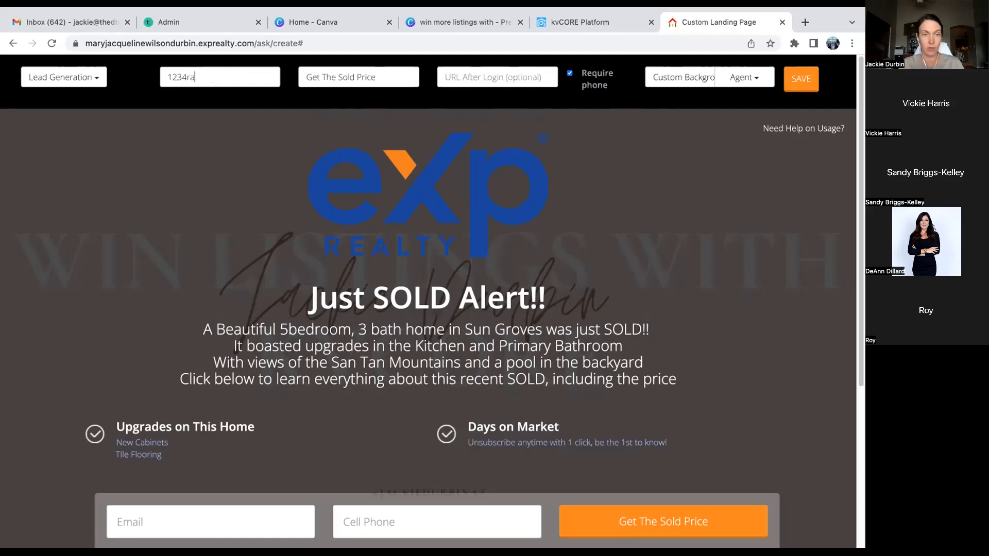
pyautogui.write('inbow')
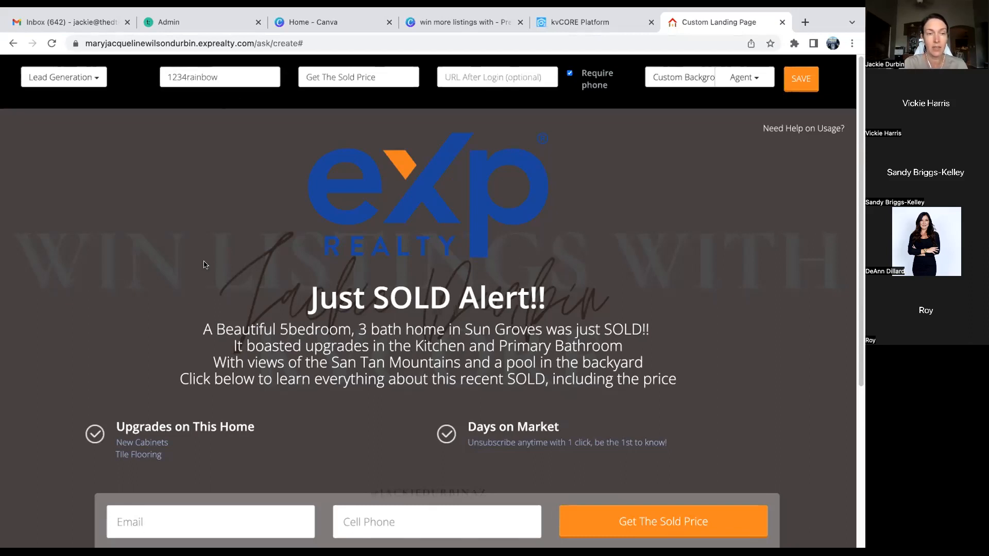
# - Return to the kvCORE Platform and go to Marketing > Smart Campaigns
pyautogui.click(584, 22)
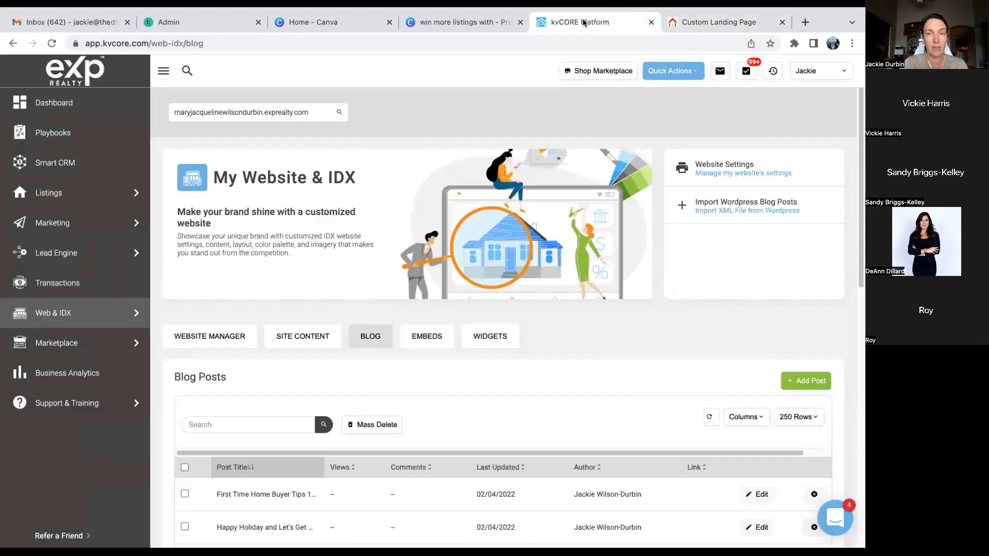
pyautogui.moveTo(60, 249)
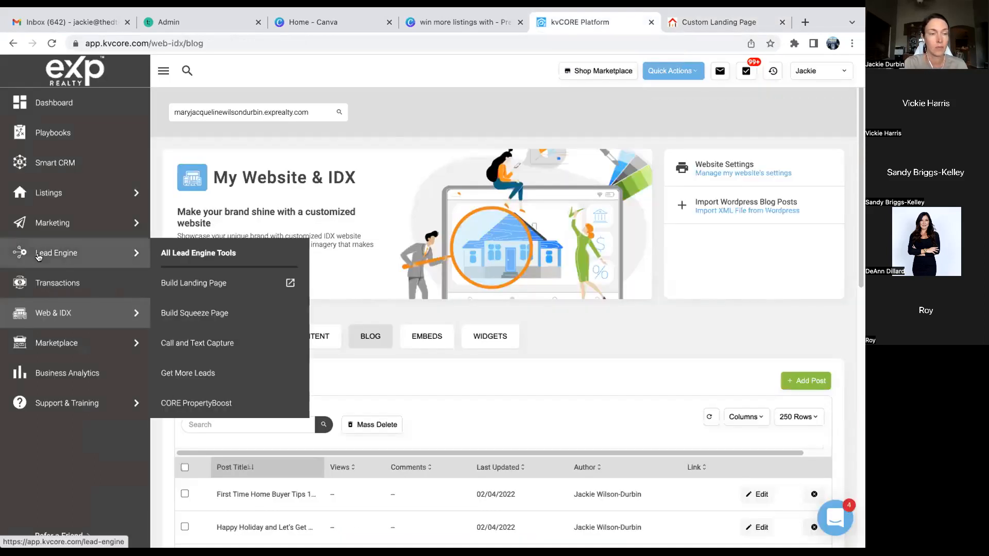
pyautogui.moveTo(55, 225)
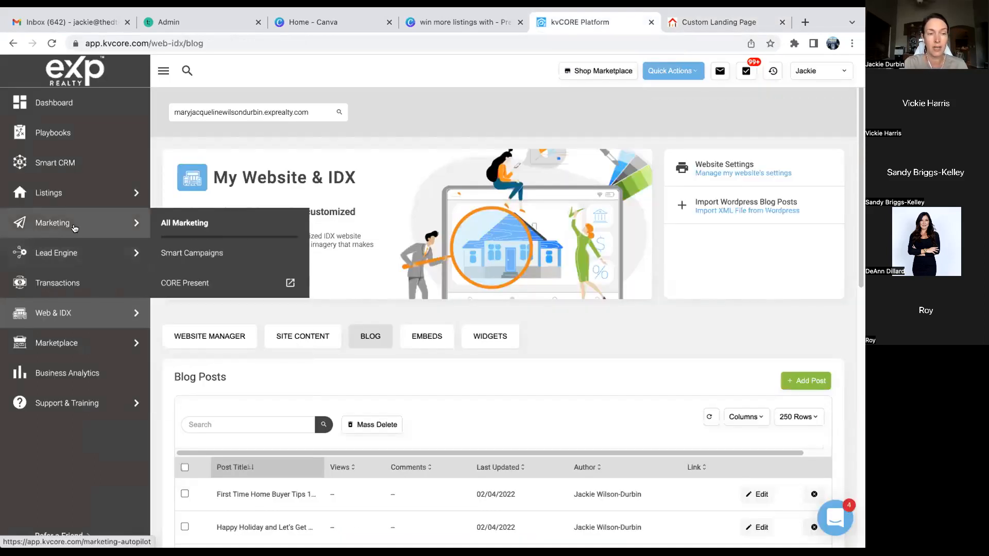
pyautogui.click(177, 252)
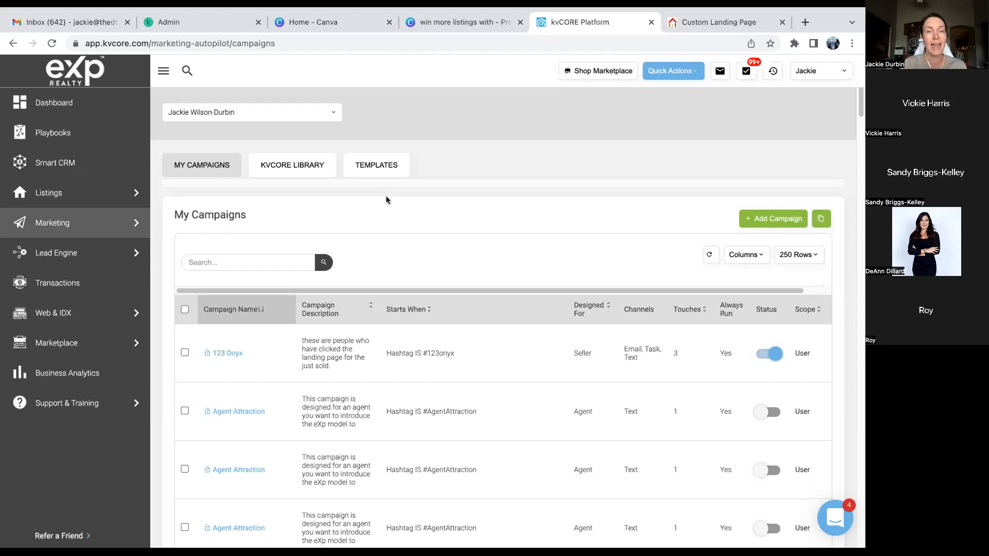
# - On the campaign Templates page, choose Add Template > Text Template
pyautogui.click(383, 168)
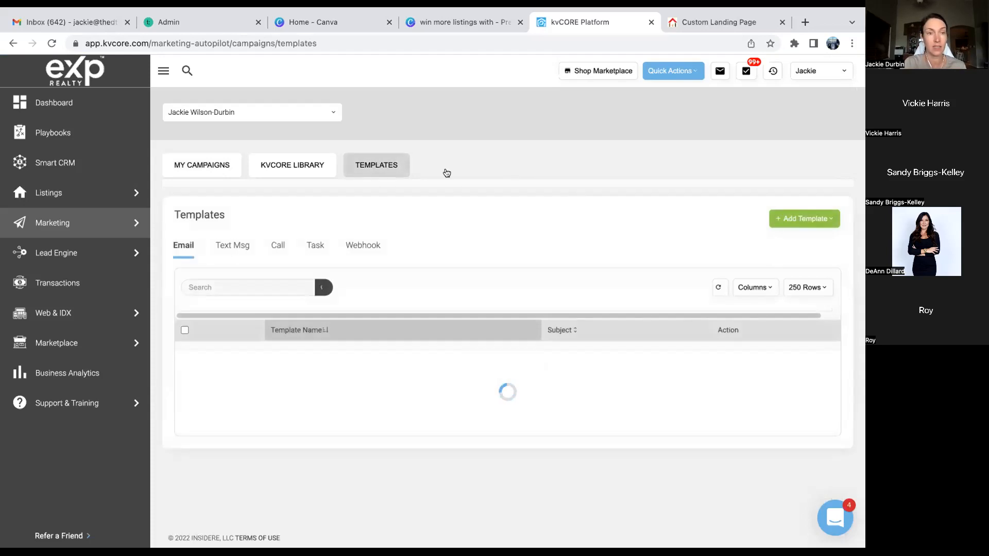
pyautogui.click(796, 220)
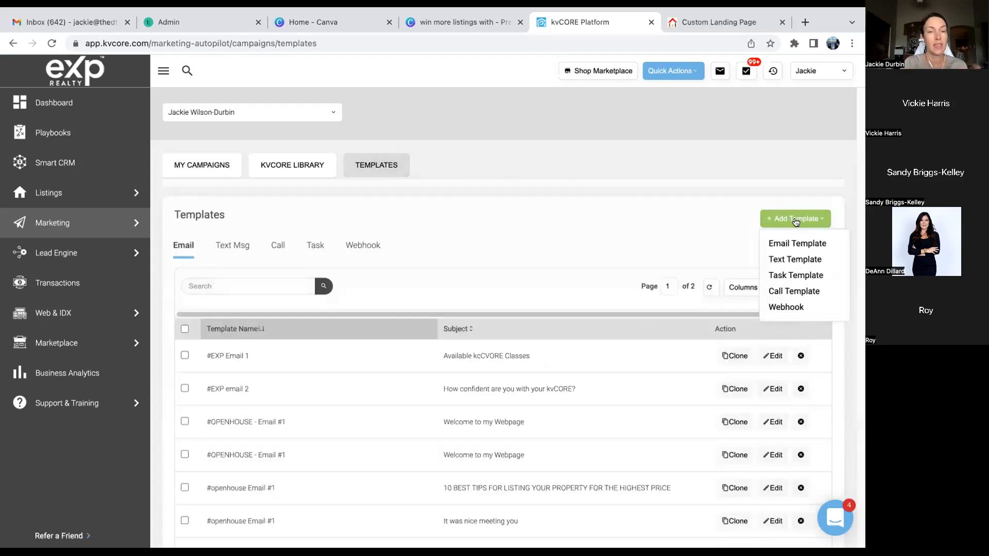
pyautogui.click(792, 260)
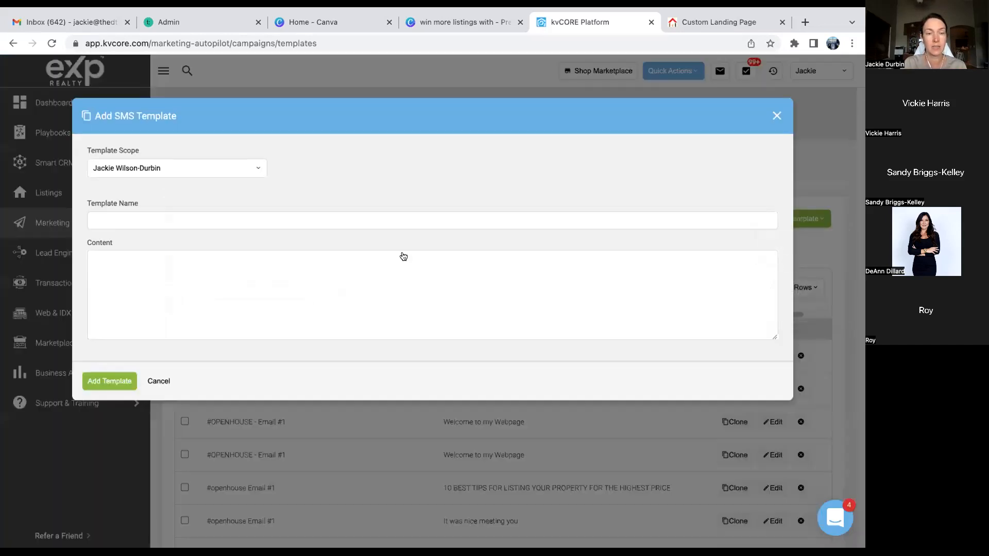
# - Name the SMS template '1234rainbow Text 1' and begin it with {lead_first_name} and '1234 Rainbow Street Sold for $425,000'
pyautogui.click(408, 223)
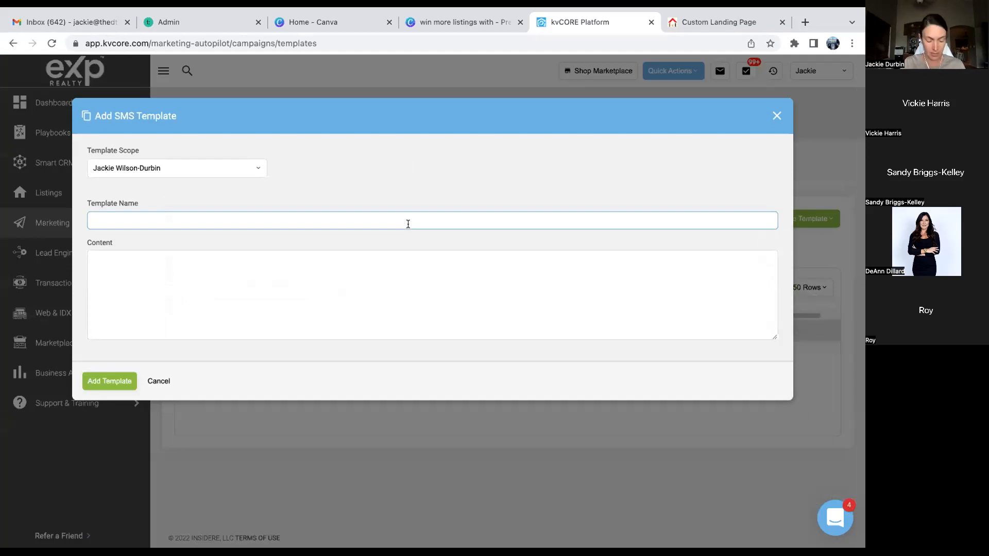
pyautogui.write('1234ra')
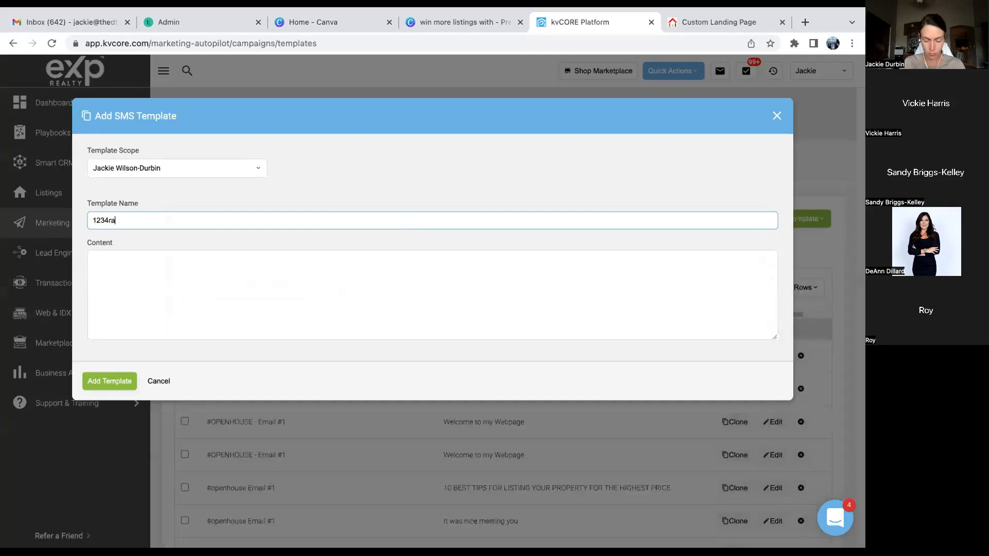
pyautogui.write('inbow Text 1')
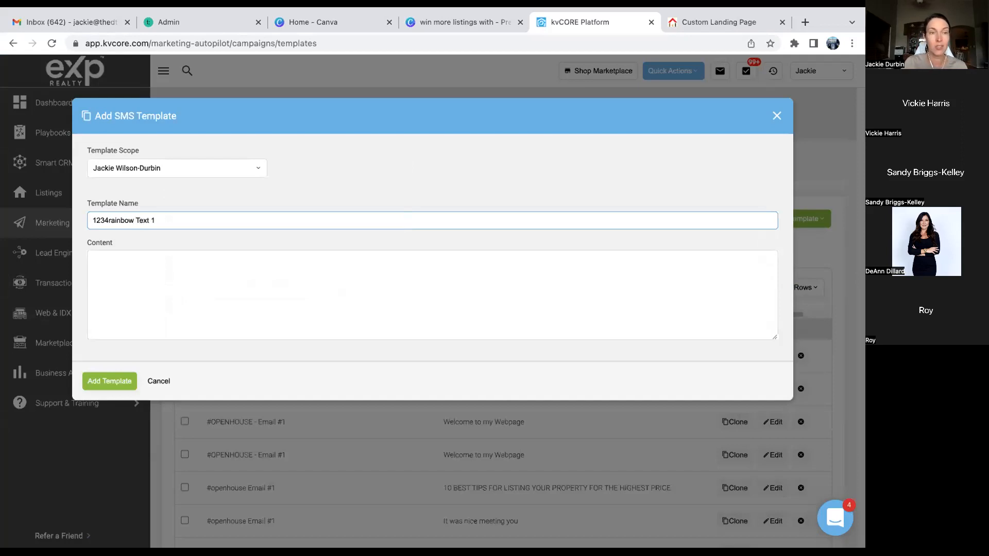
pyautogui.click(302, 258)
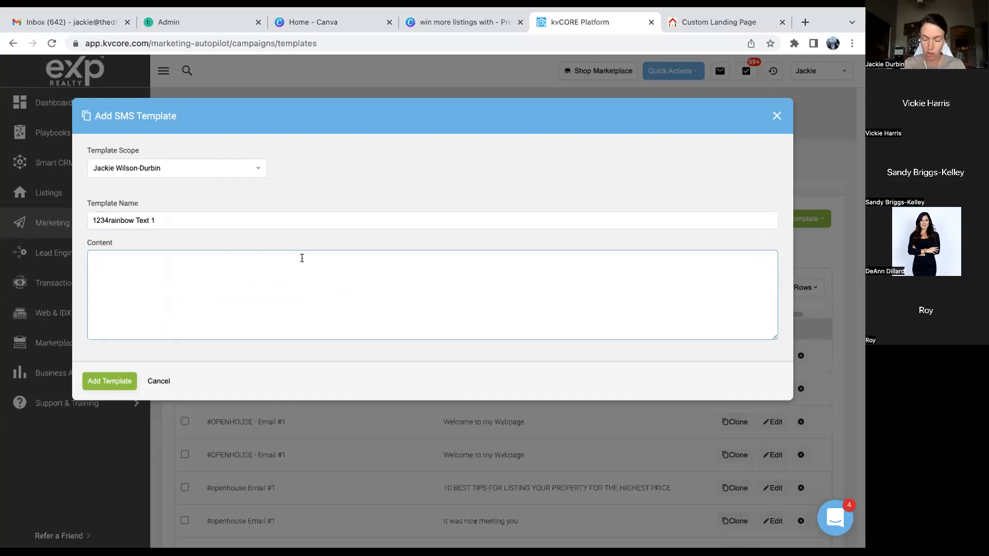
pyautogui.write('{')
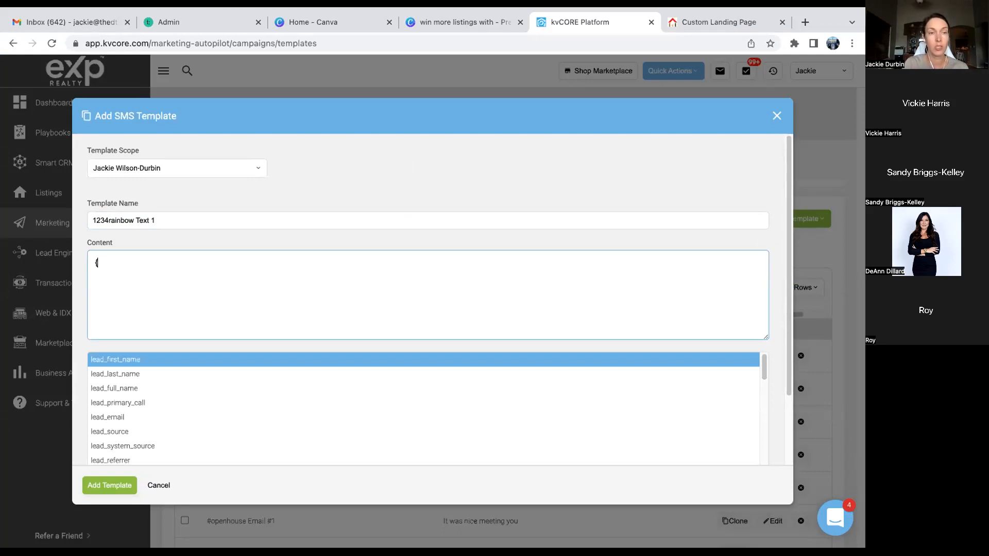
pyautogui.click(151, 361)
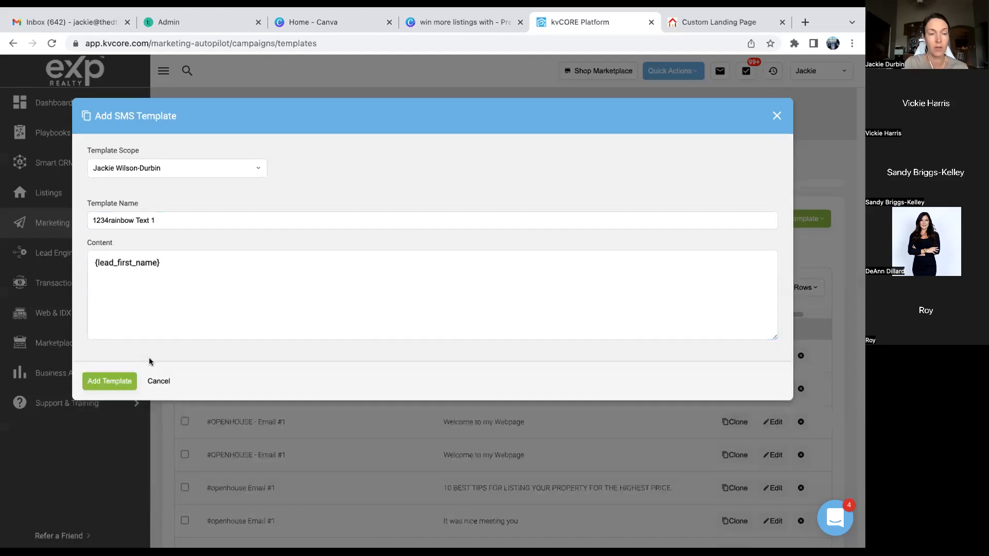
pyautogui.click(185, 261)
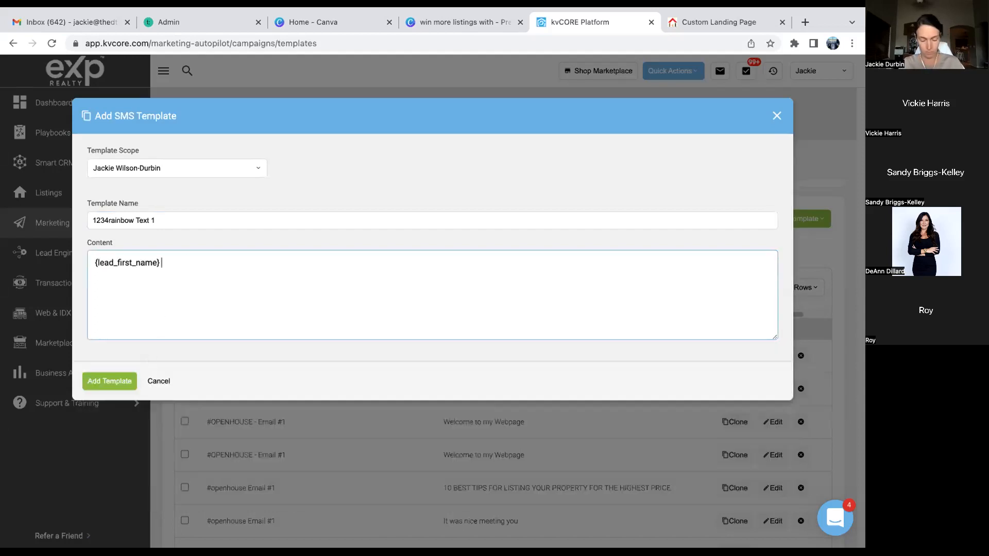
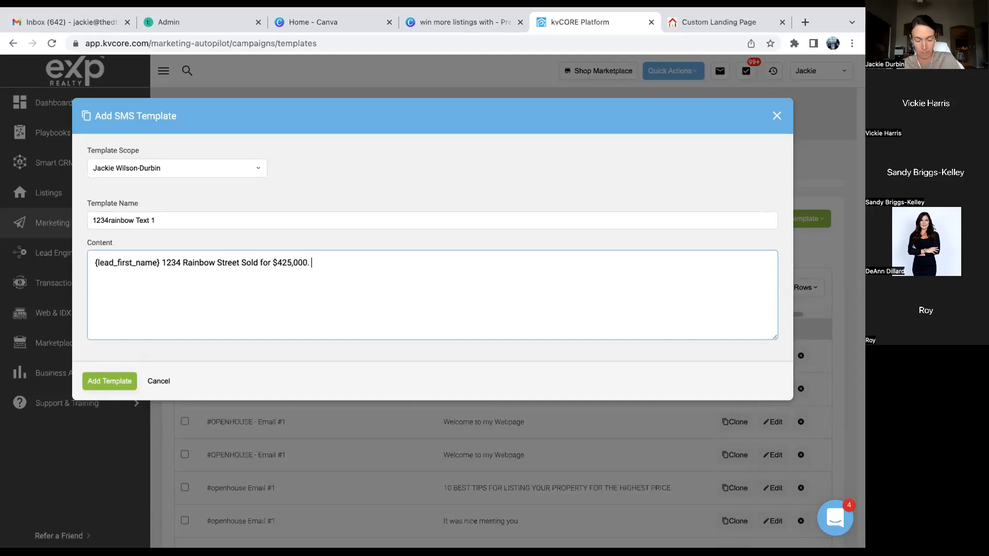
# - Add 'What did you think it would sell for?' followed by the {agent_full_name} merge field
pyautogui.write('What did you t')
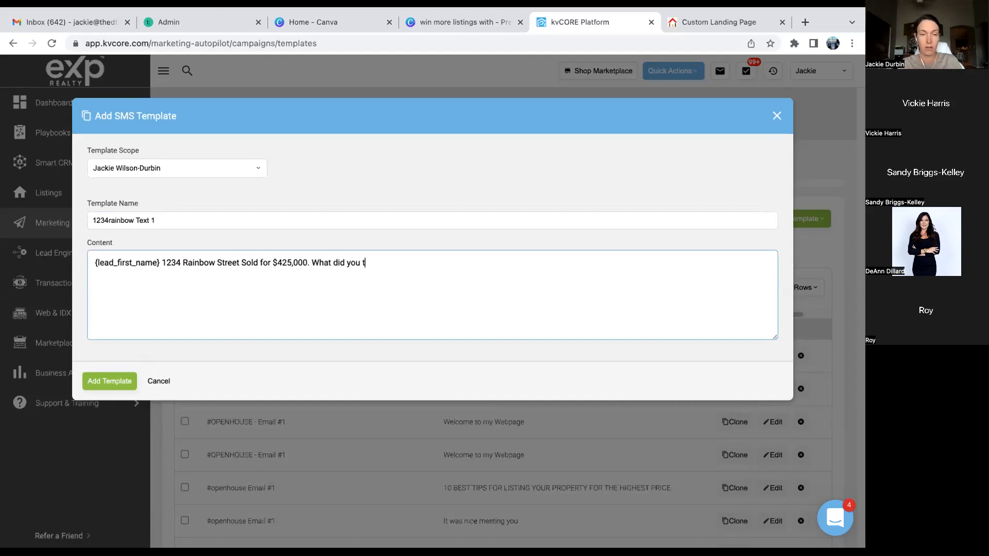
pyautogui.write('hink it would se')
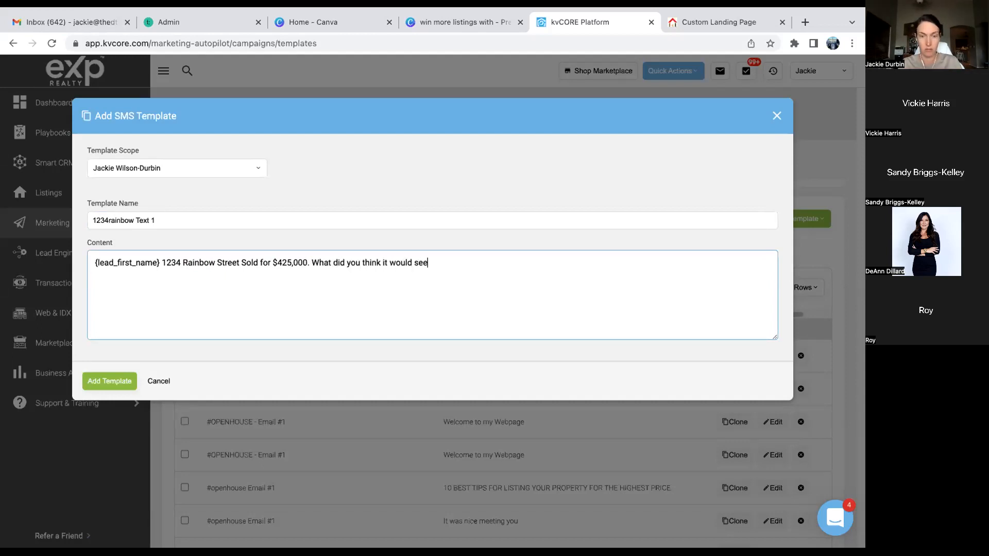
pyautogui.write('ll for?')
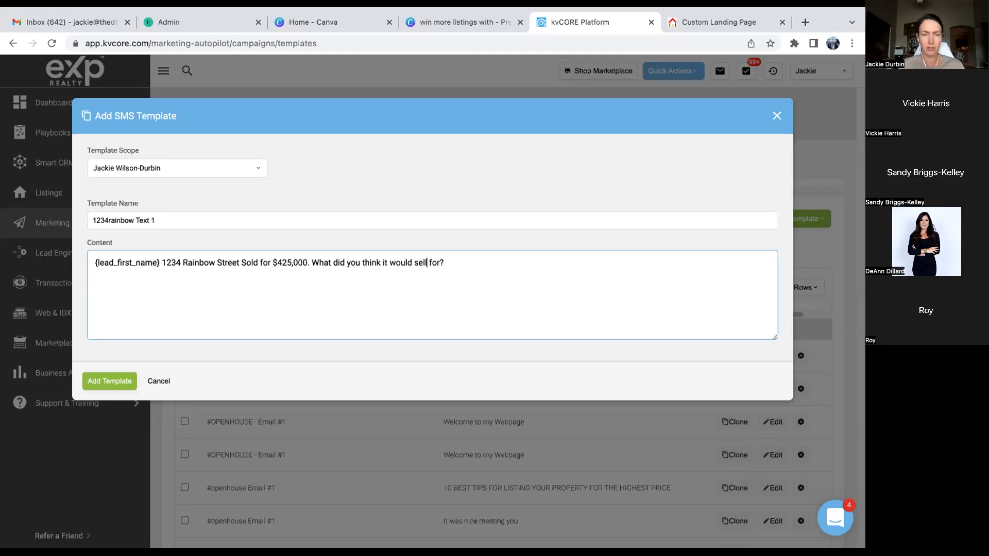
pyautogui.click(417, 262)
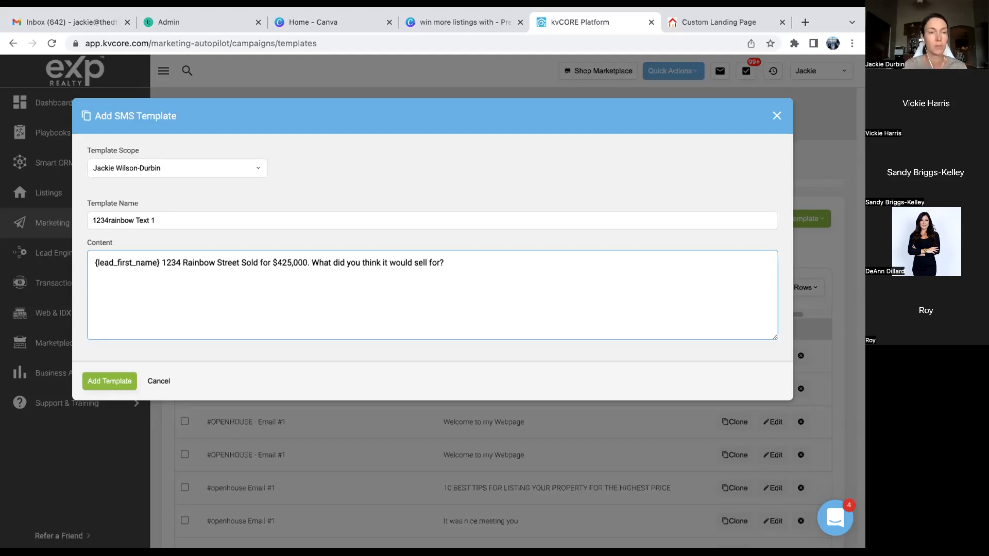
pyautogui.click(457, 267)
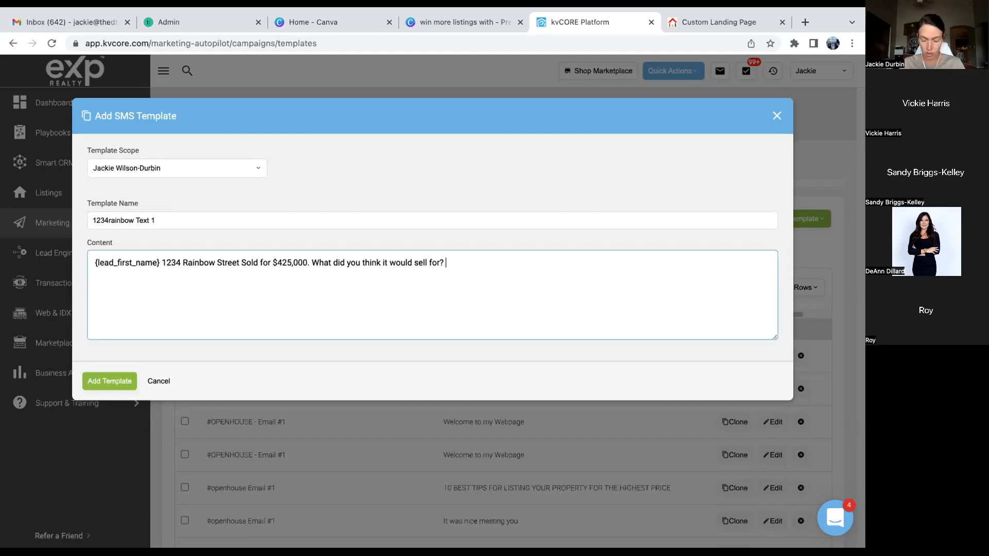
pyautogui.write('{')
pyautogui.scroll(-2, 243, 407)
pyautogui.scroll(-5, 242, 409)
pyautogui.scroll(-2, 243, 409)
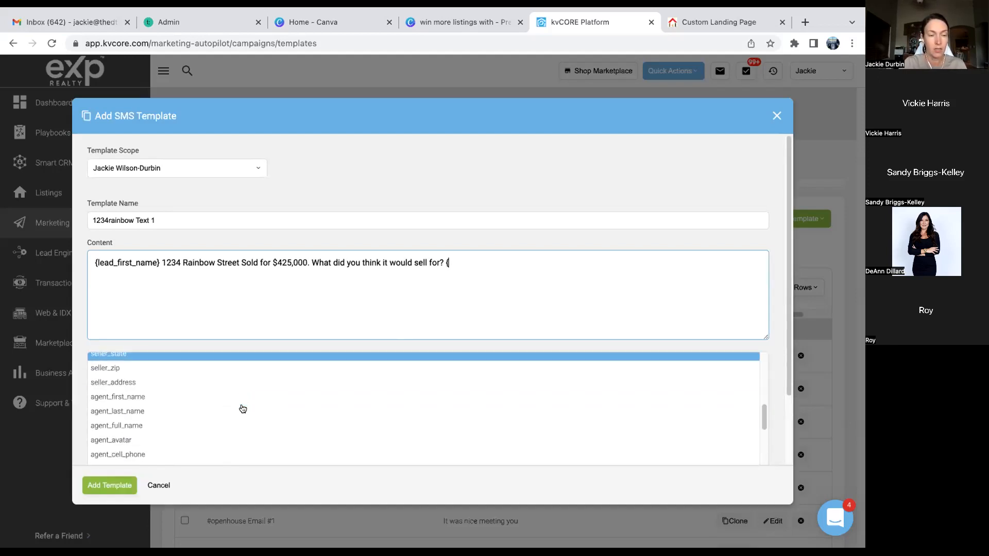
pyautogui.click(138, 425)
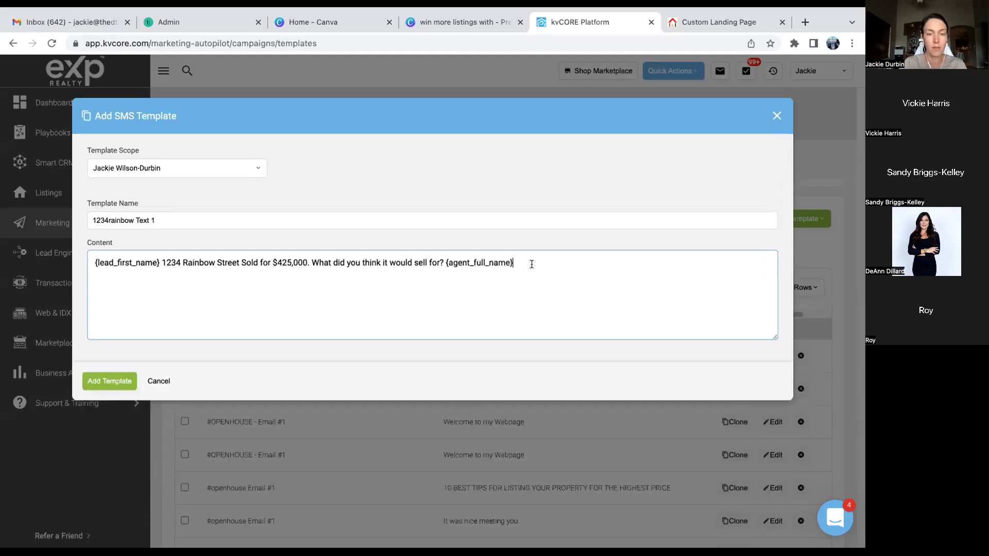
# - Finish the signature with 'with {office_name}' and save the SMS template
pyautogui.write('with ')
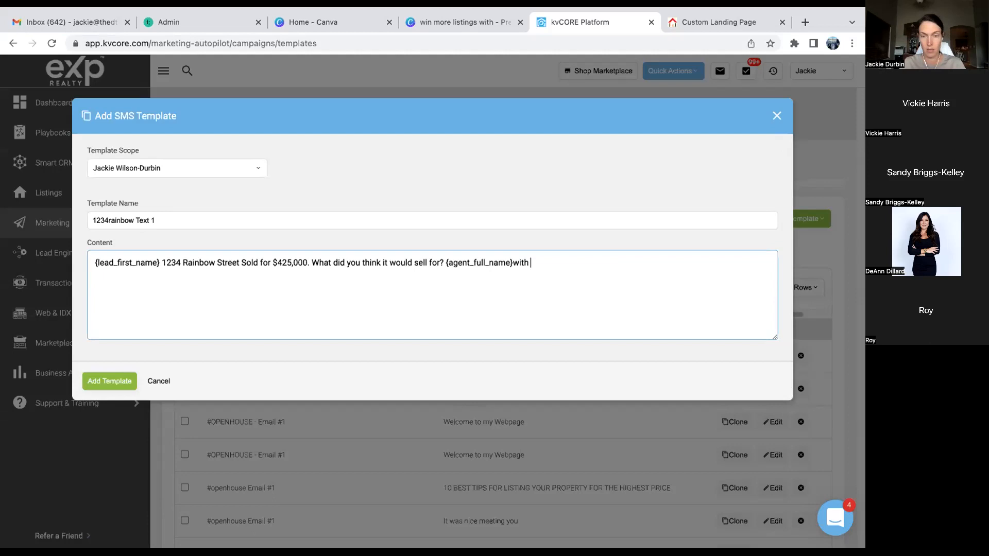
pyautogui.write('{')
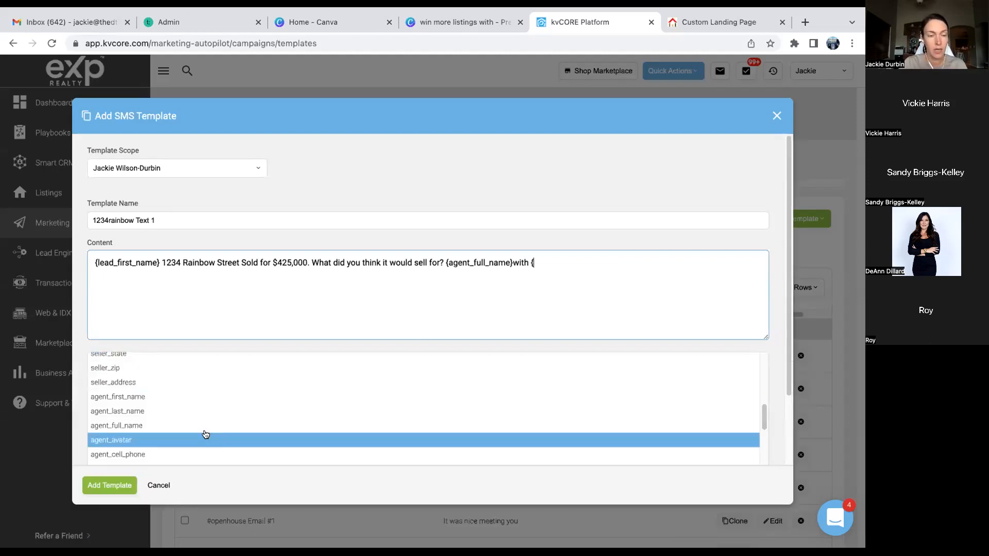
pyautogui.press('Down')
pyautogui.press('Down')
pyautogui.press('Down')
pyautogui.press('Down')
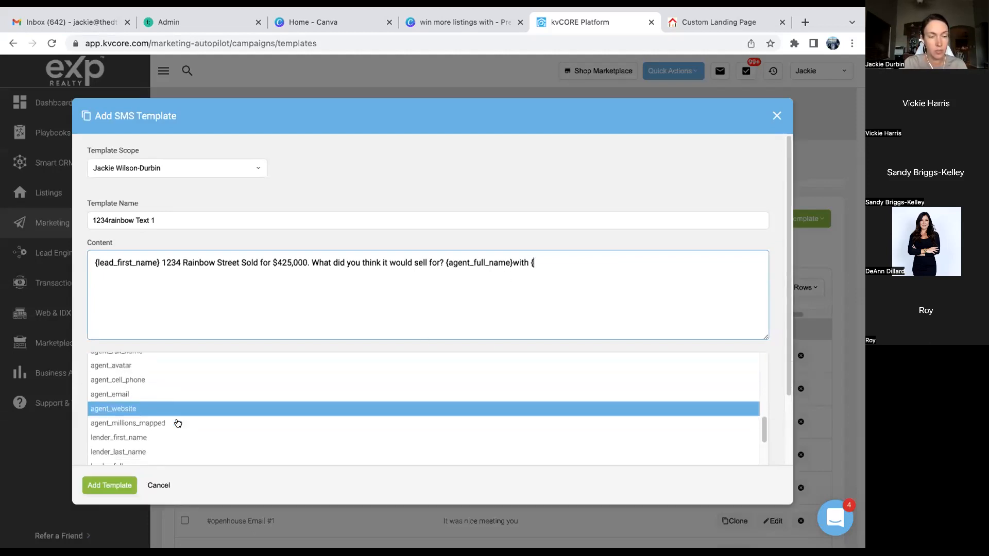
pyautogui.scroll(3, 177, 424)
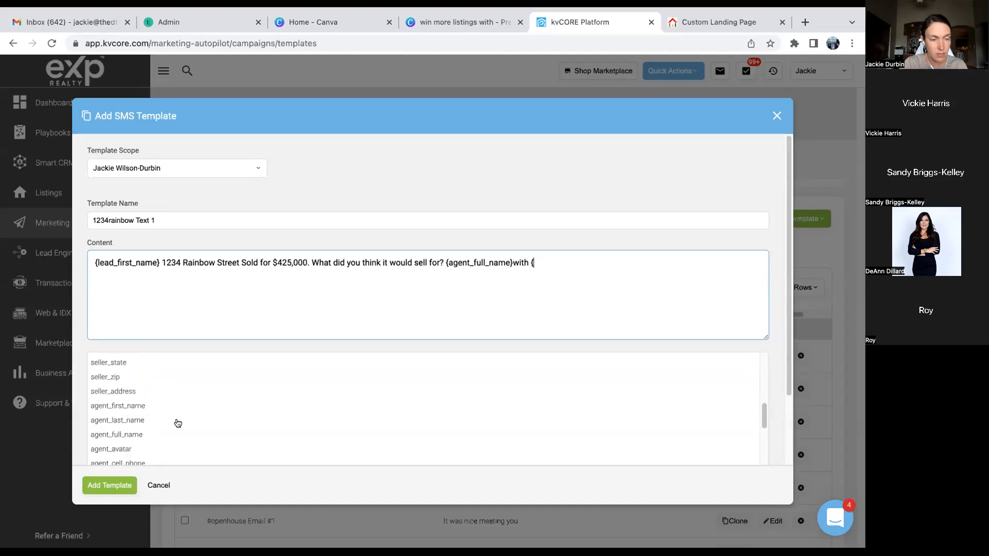
pyautogui.scroll(2, 178, 423)
pyautogui.scroll(-2, 178, 423)
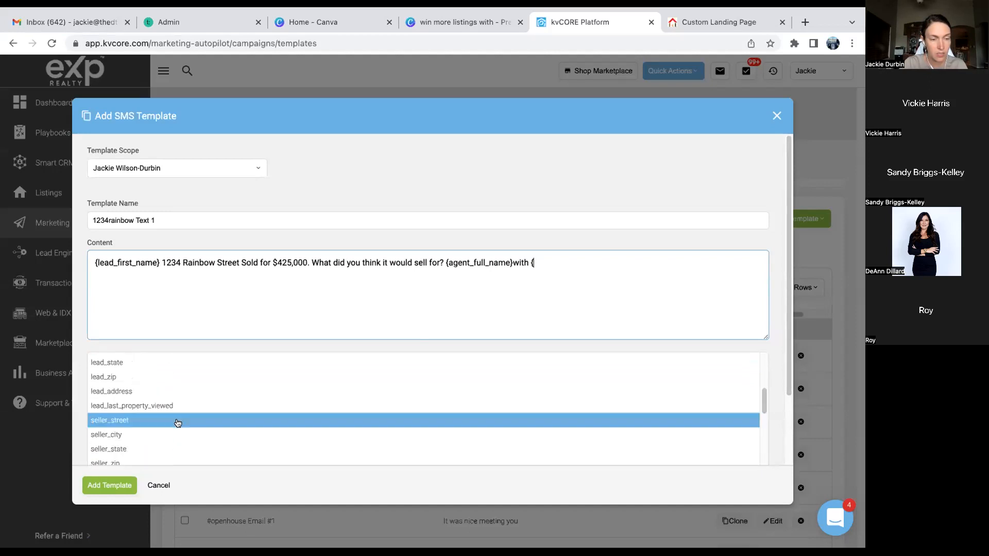
pyautogui.press('Down')
pyautogui.press('Down')
pyautogui.press('Down')
pyautogui.press('Down')
pyautogui.press('Down')
pyautogui.press('Down')
pyautogui.press('Down')
pyautogui.press('Down')
pyautogui.press('Down')
pyautogui.press('Down')
pyautogui.press('Down')
pyautogui.press('Down')
pyautogui.press('Down')
pyautogui.press('Down')
pyautogui.press('Down')
pyautogui.press('Down')
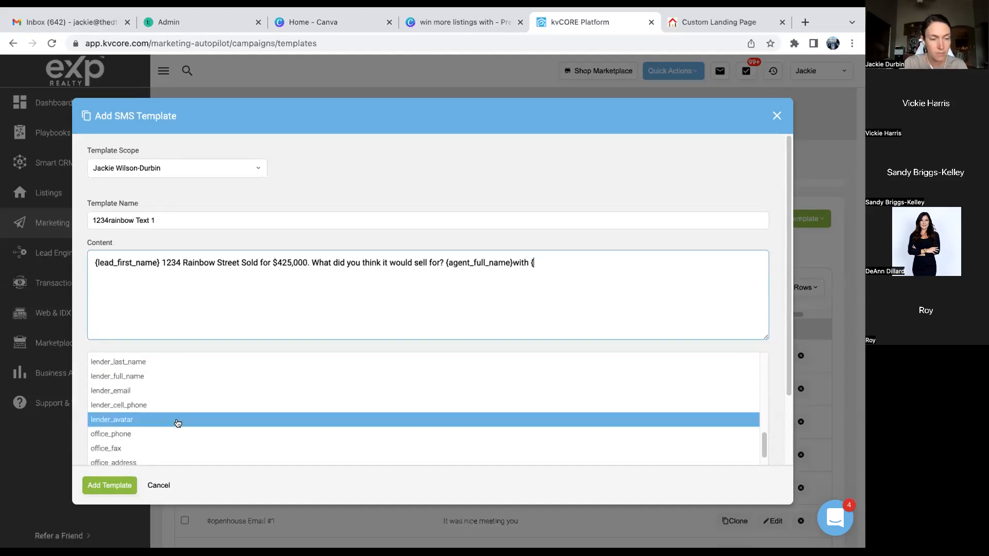
pyautogui.press('Down')
pyautogui.press('Down')
pyautogui.press('Down')
pyautogui.press('Down')
pyautogui.press('Down')
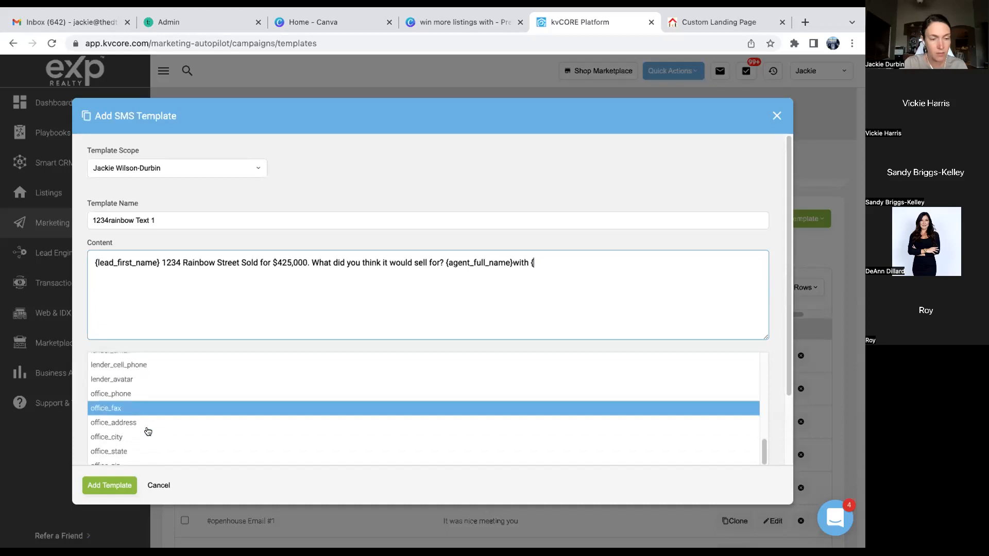
pyautogui.press('Down')
pyautogui.press('Down')
pyautogui.press('Return')
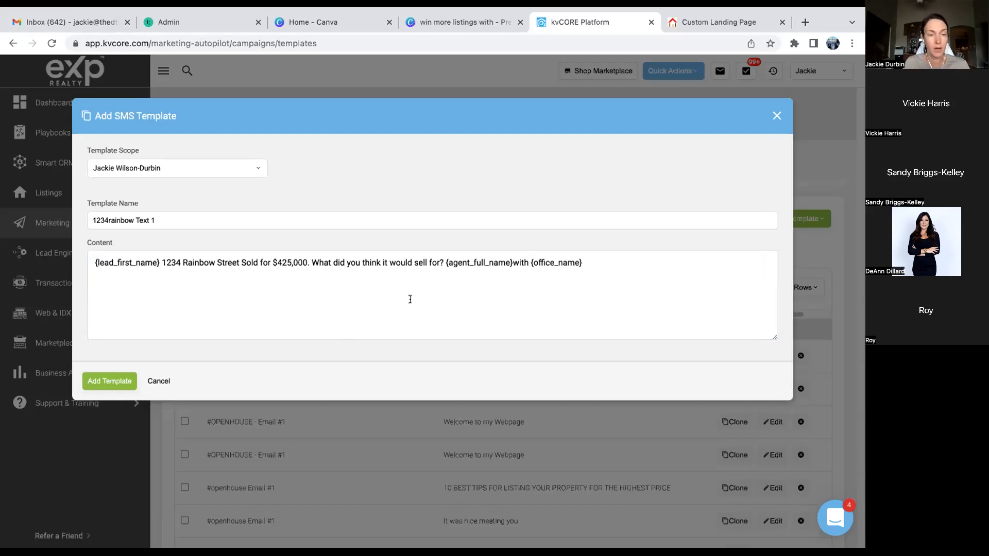
pyautogui.click(118, 381)
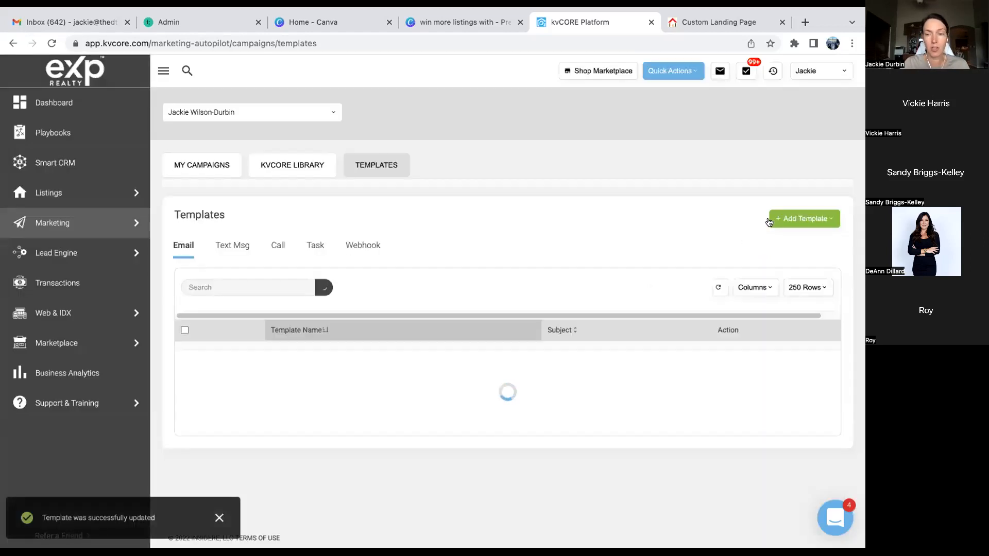
# - Start a new SMS template named '1234 rainbow Text 2'
pyautogui.click(811, 224)
pyautogui.click(801, 259)
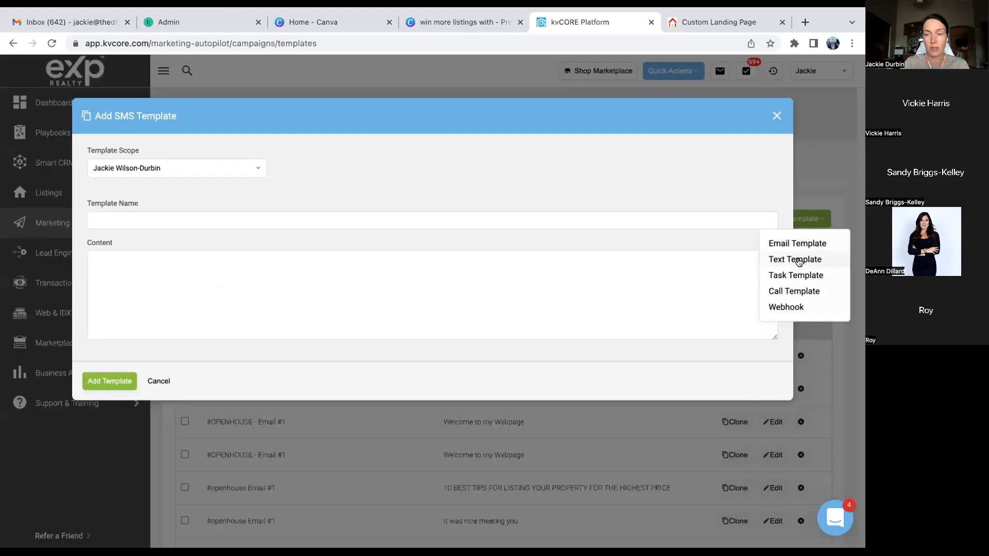
pyautogui.write('1')
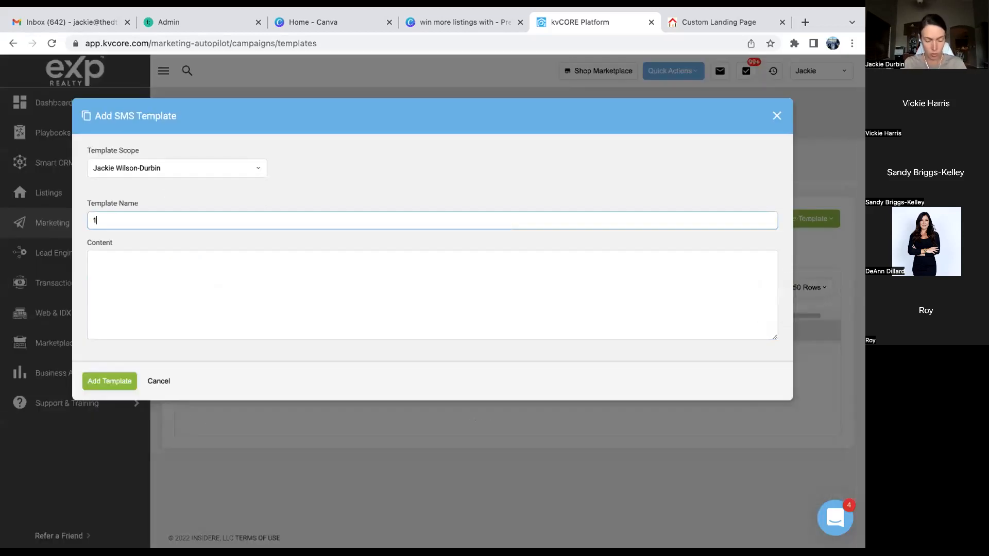
pyautogui.write('234 rain')
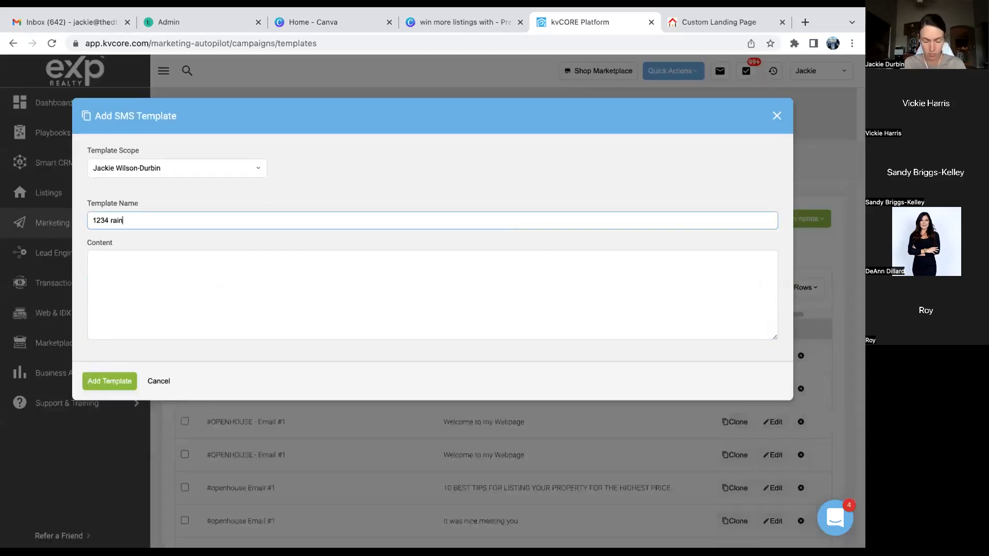
pyautogui.write('bow Twxt 2')
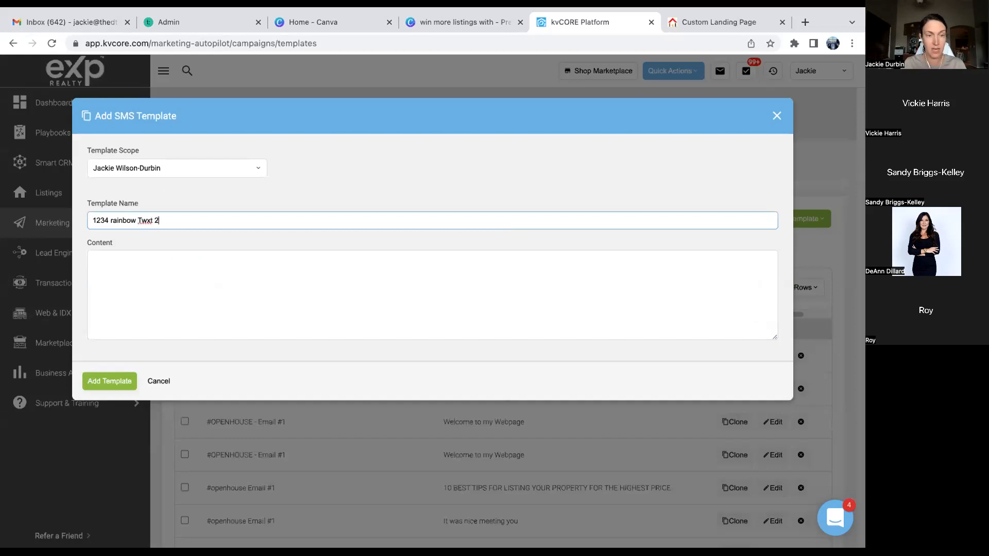
pyautogui.press('BackSpace')
pyautogui.press('BackSpace')
pyautogui.press('BackSpace')
pyautogui.press('BackSpace')
pyautogui.press('BackSpace')
pyautogui.write('ext 2')
# - Write {lead_first_name} plus 'This home was on the Market for 12 days before it went under contract.'
pyautogui.click(431, 262)
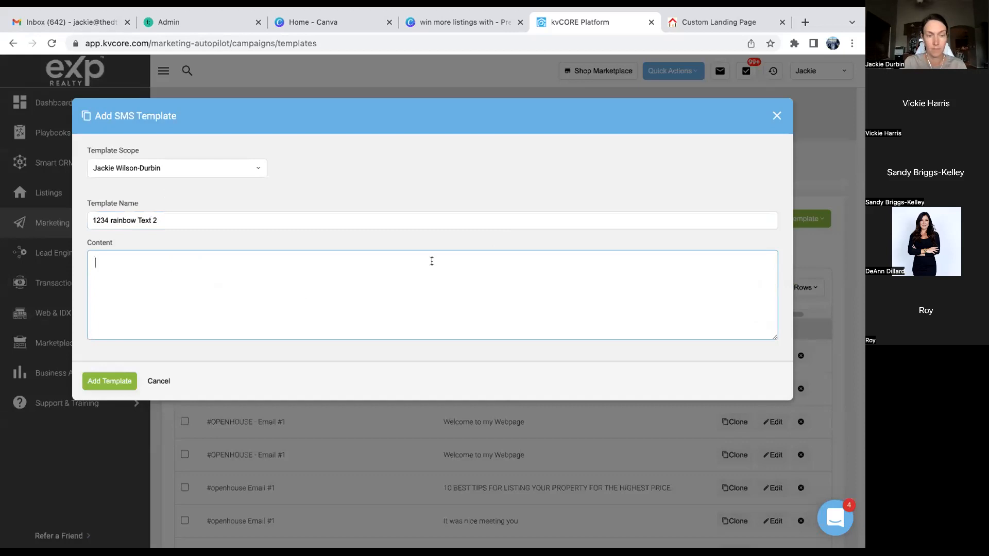
pyautogui.write('{')
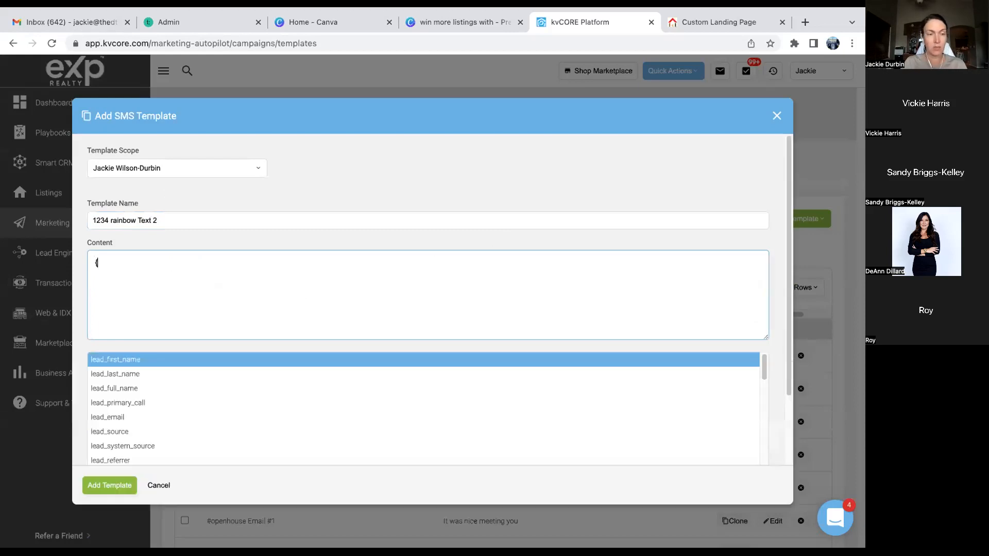
pyautogui.click(276, 356)
pyautogui.click(224, 265)
pyautogui.write('This')
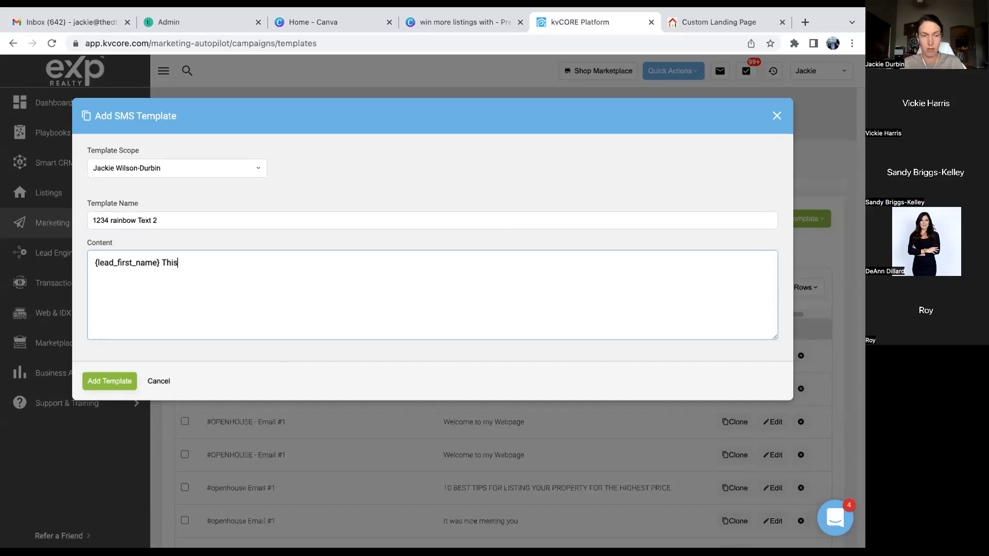
pyautogui.write(' home was on the Mar')
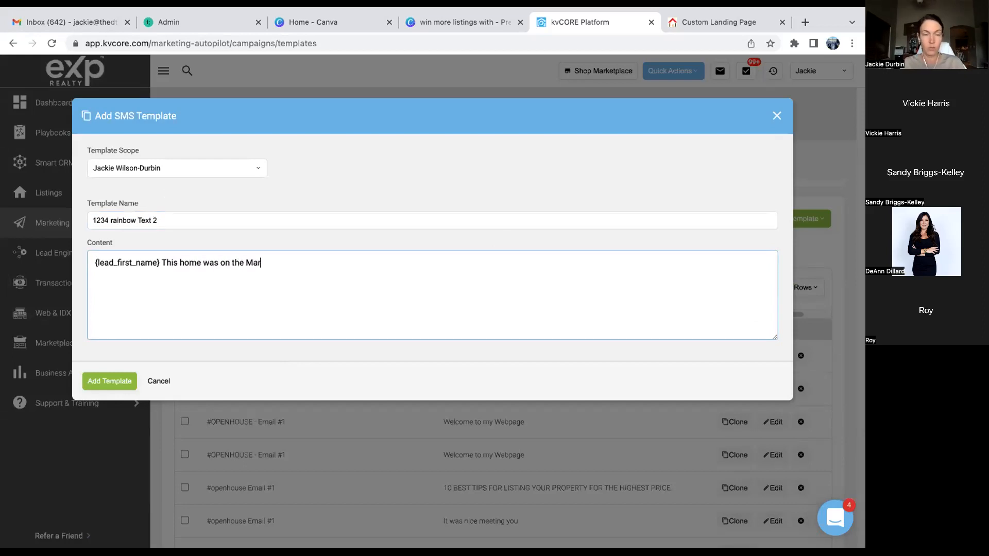
pyautogui.write('ket for 12 days beofre it')
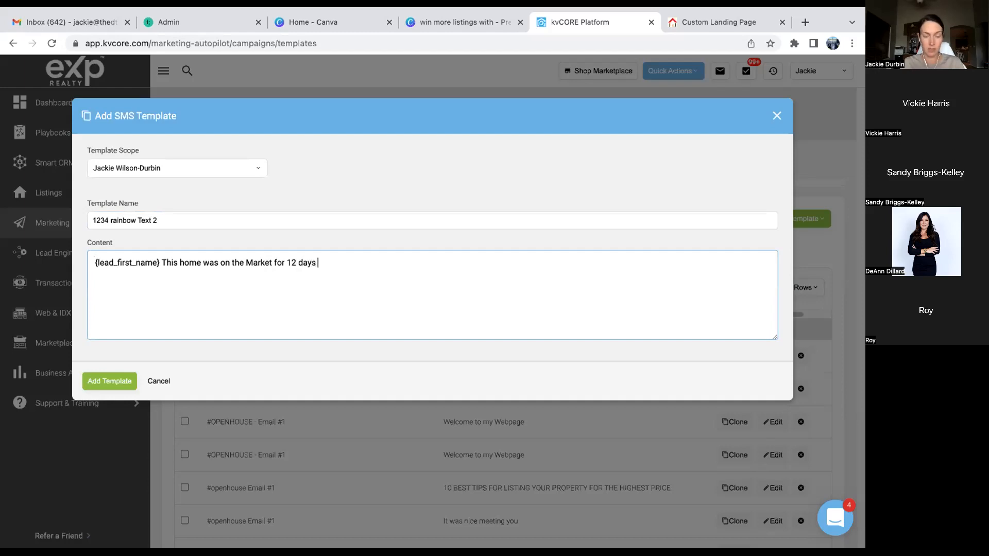
pyautogui.press('BackSpace')
pyautogui.press('BackSpace')
pyautogui.press('BackSpace')
pyautogui.press('BackSpace')
pyautogui.press('BackSpace')
pyautogui.press('BackSpace')
pyautogui.press('BackSpace')
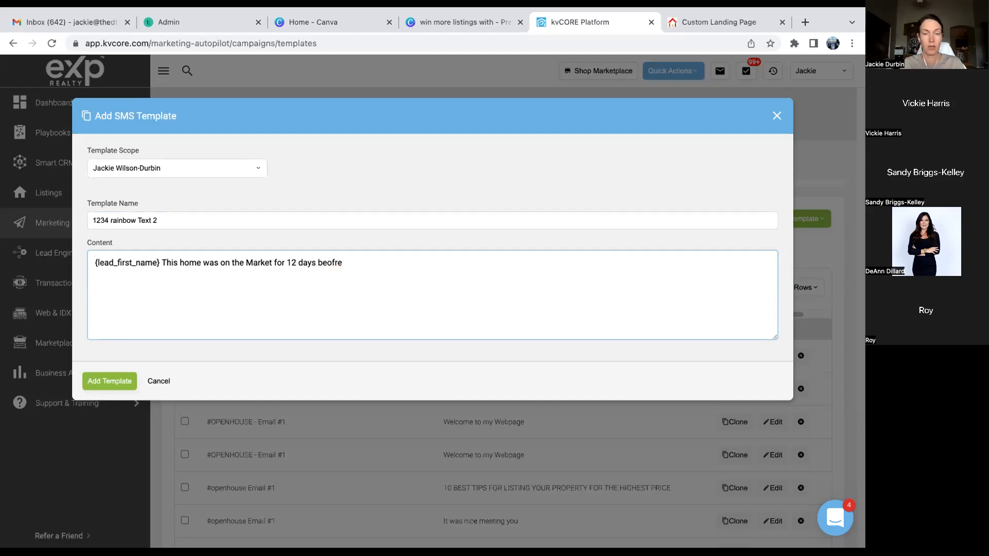
pyautogui.write('fore it went under cont')
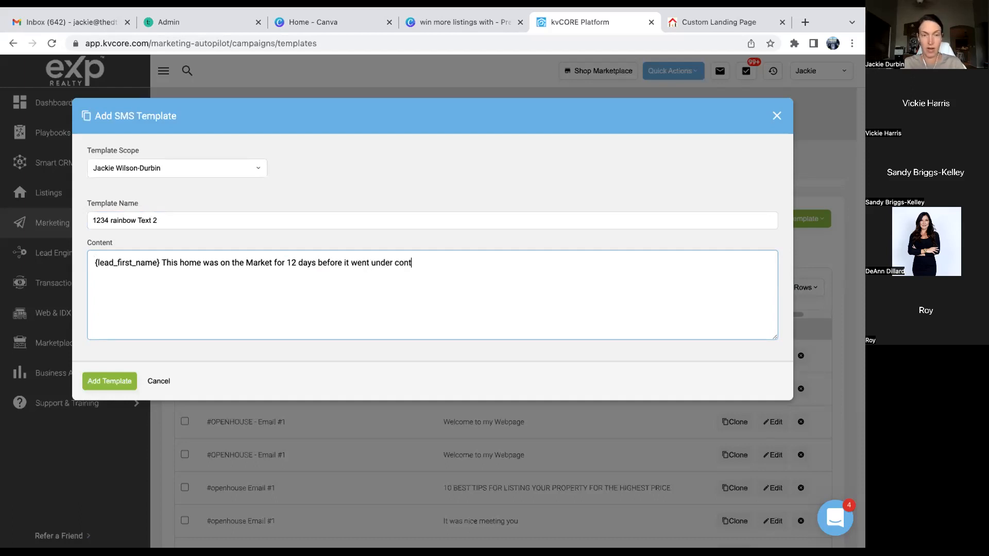
pyautogui.write('ract.  It was')
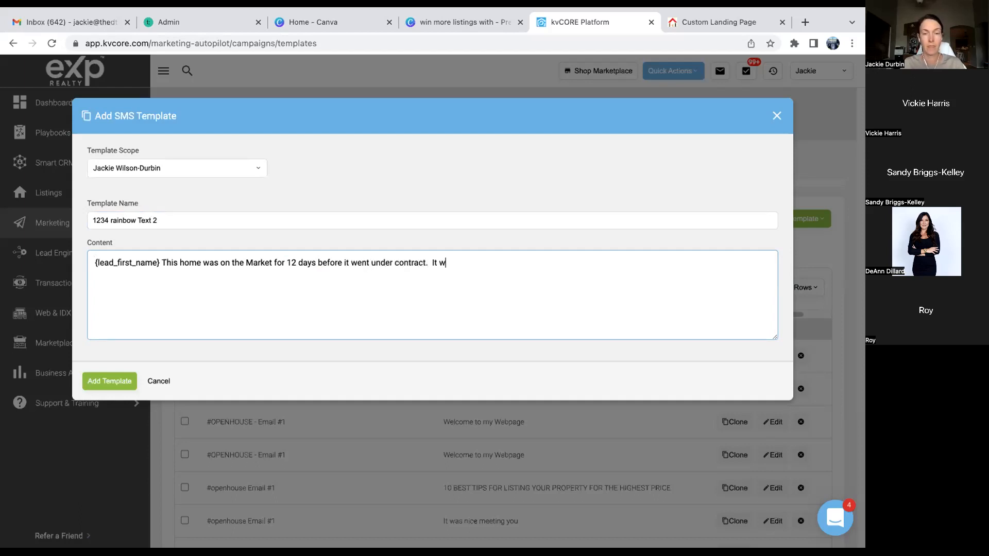
# - Add 'The feedback from all showings was positive and included: "Nice upgrades, well kept, very clean."'
pyautogui.press('BackSpace')
pyautogui.press('BackSpace')
pyautogui.press('BackSpace')
pyautogui.press('BackSpace')
pyautogui.press('BackSpace')
pyautogui.press('BackSpace')
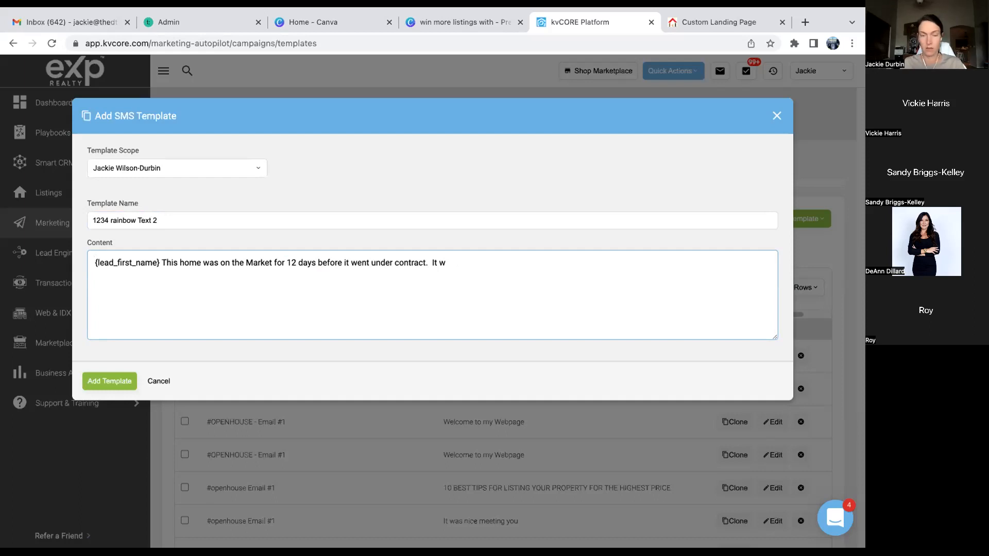
pyautogui.write('The')
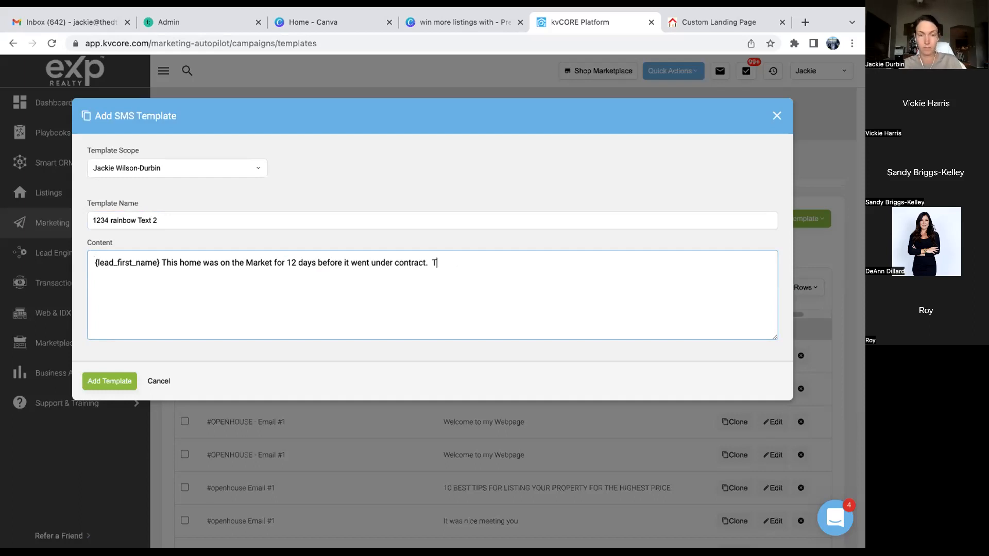
pyautogui.write(' f')
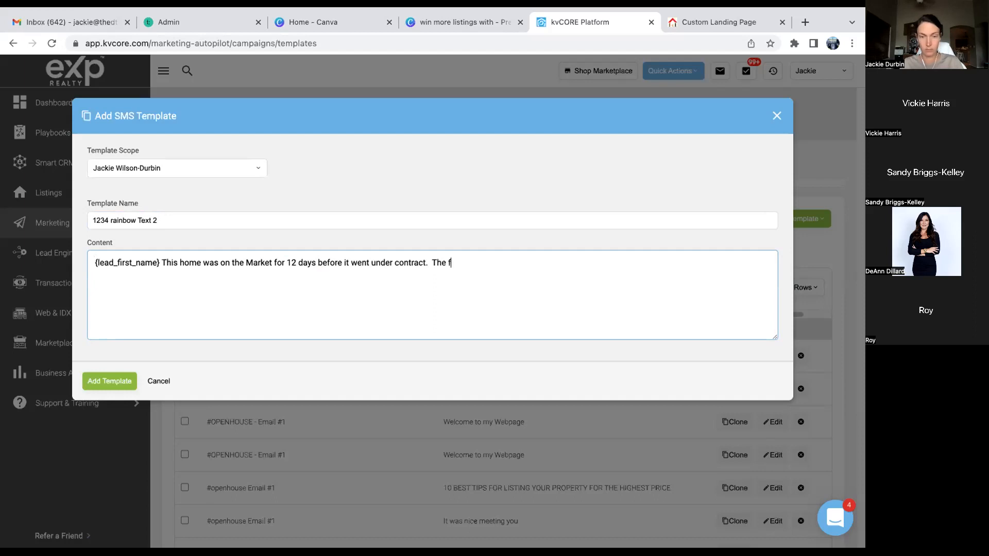
pyautogui.write('eedback from ')
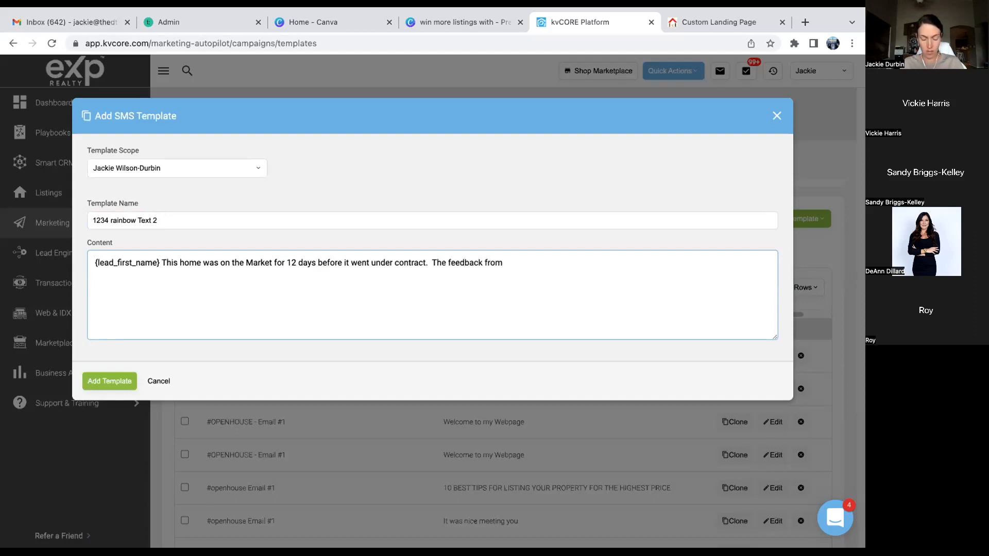
pyautogui.write('all showings was positive and in')
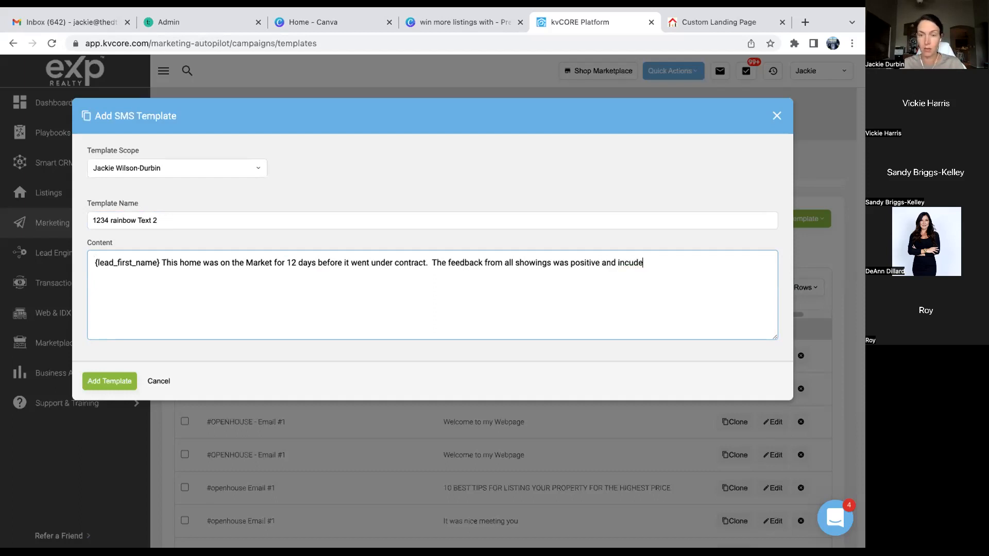
pyautogui.write('clude')
pyautogui.press('BackSpace')
pyautogui.press('BackSpace')
pyautogui.press('BackSpace')
pyautogui.write('u')
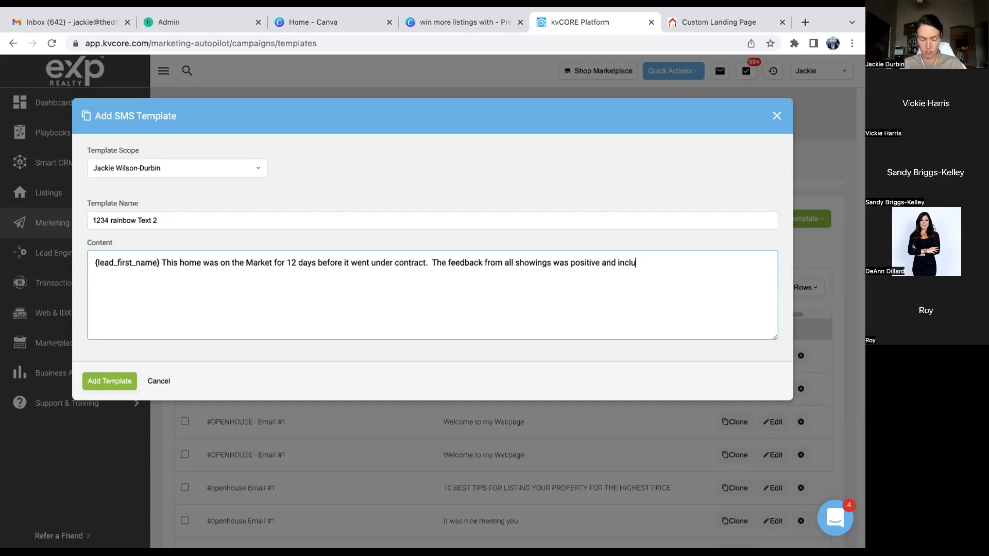
pyautogui.write('ded: "')
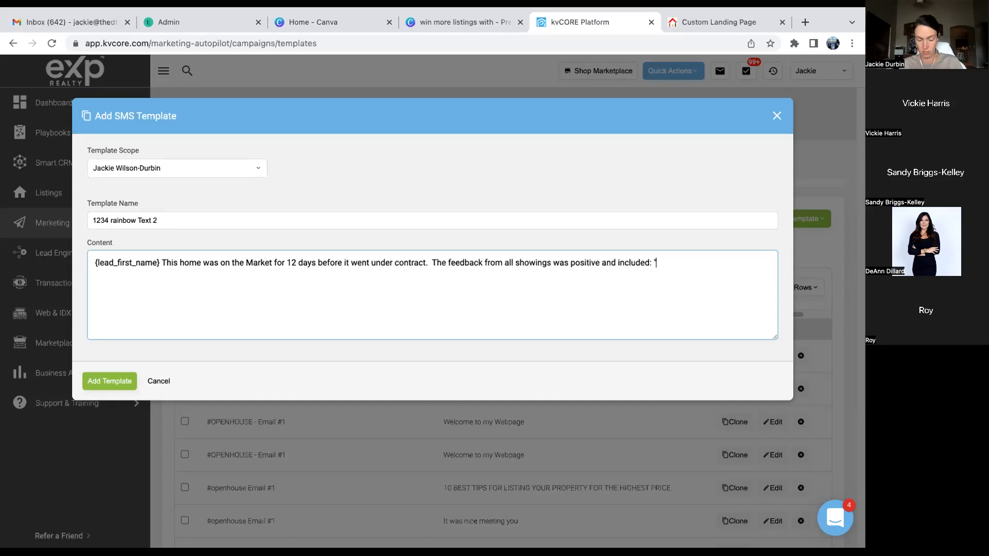
pyautogui.write('Nice ')
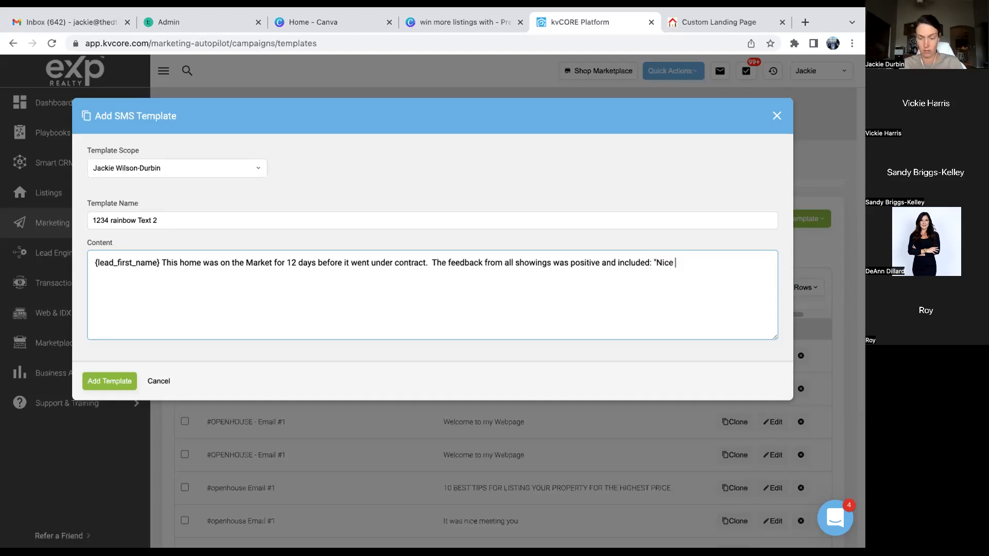
pyautogui.write('upgrades,')
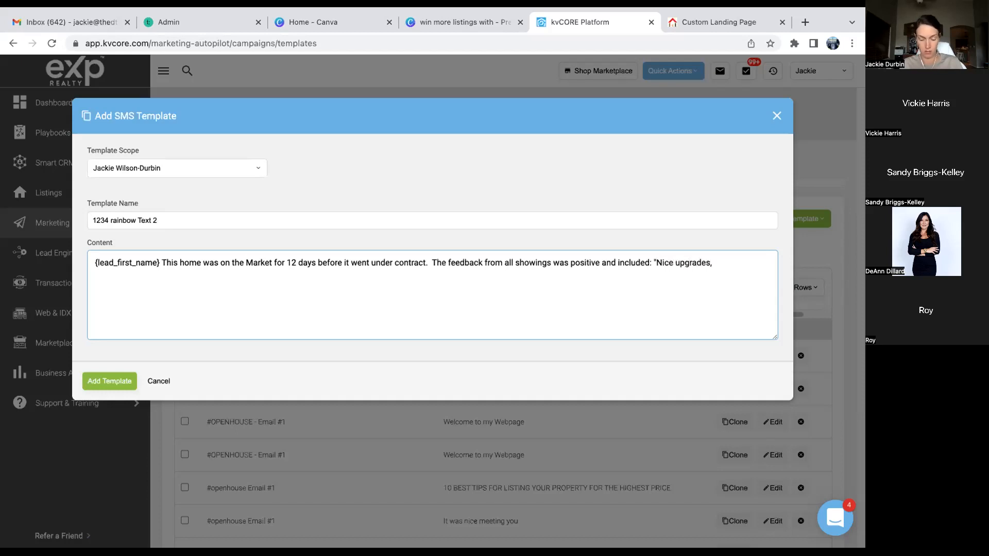
pyautogui.write(' well kept, very clean,')
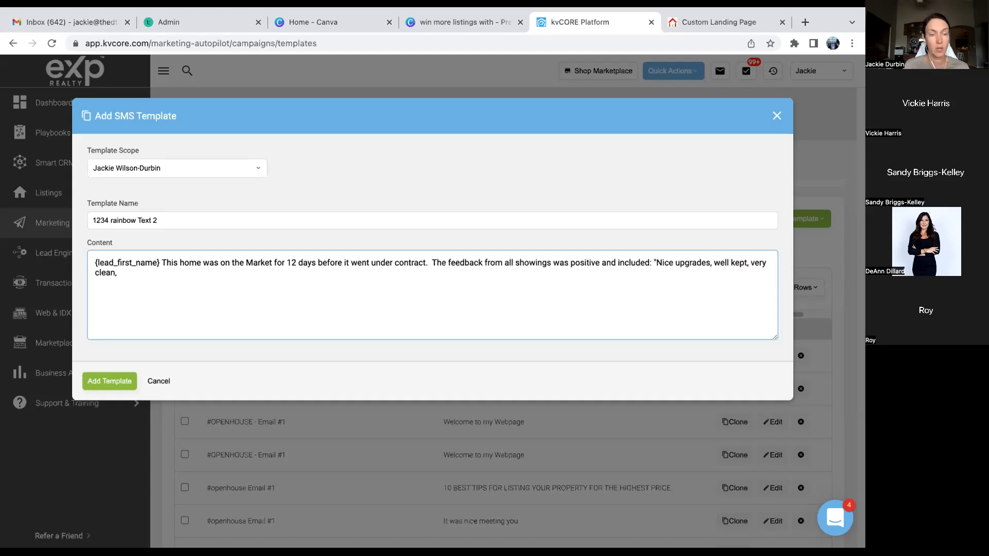
pyautogui.press('BackSpace')
pyautogui.write('.')
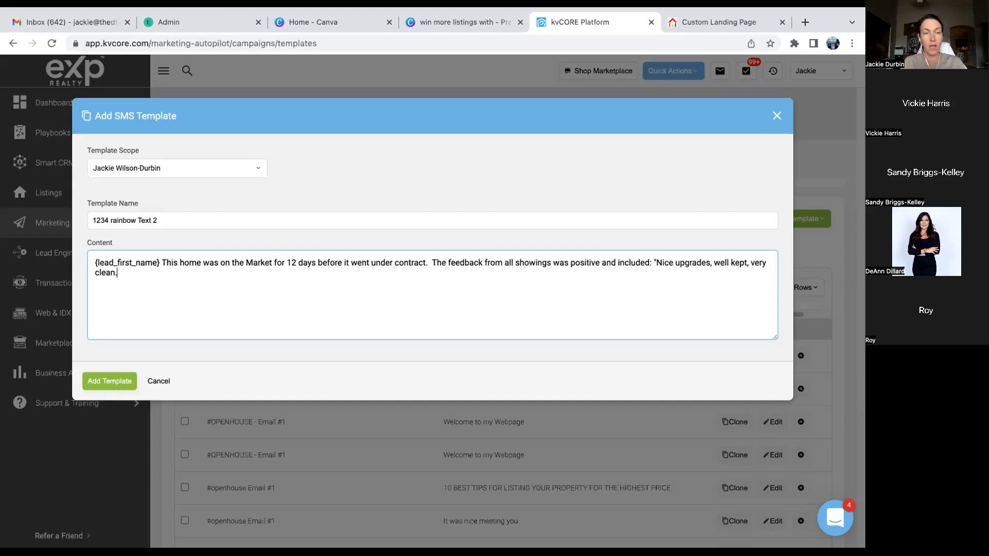
# - Ask 'What do you think contributes most to selling quickly?' and start a merge field
pyautogui.write('What do y')
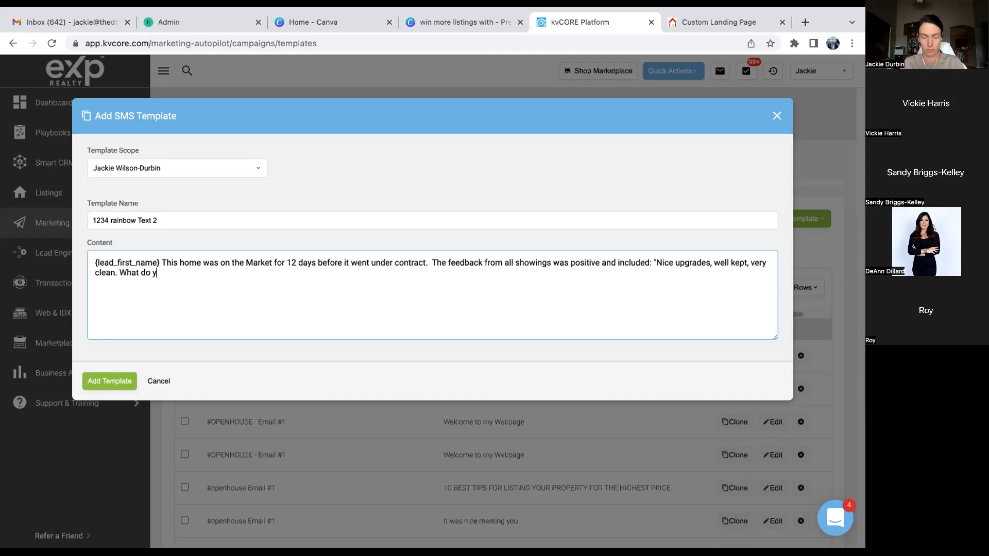
pyautogui.write('ou is the best')
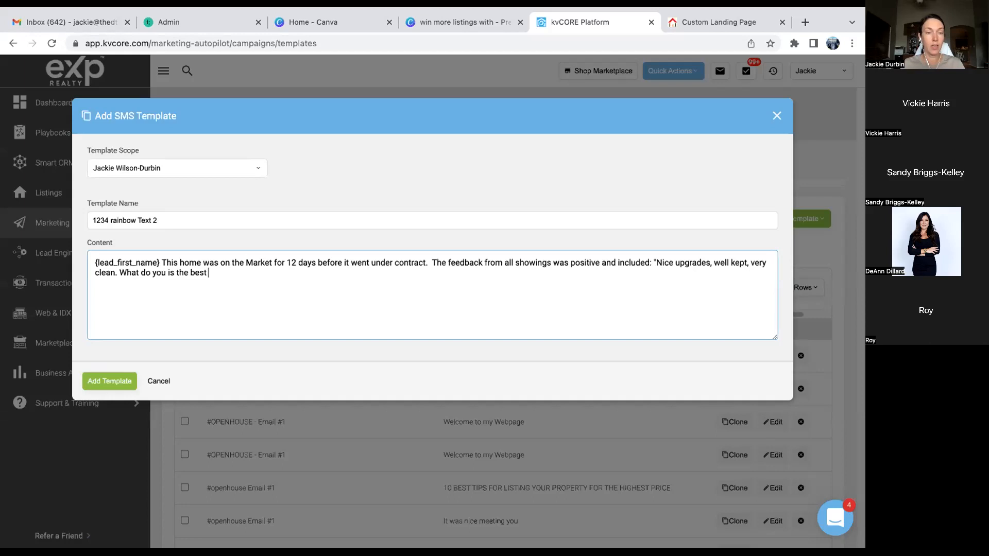
pyautogui.press('BackSpace')
pyautogui.press('BackSpace')
pyautogui.press('BackSpace')
pyautogui.press('BackSpace')
pyautogui.press('BackSpace')
pyautogui.press('BackSpace')
pyautogui.press('BackSpace')
pyautogui.write('h')
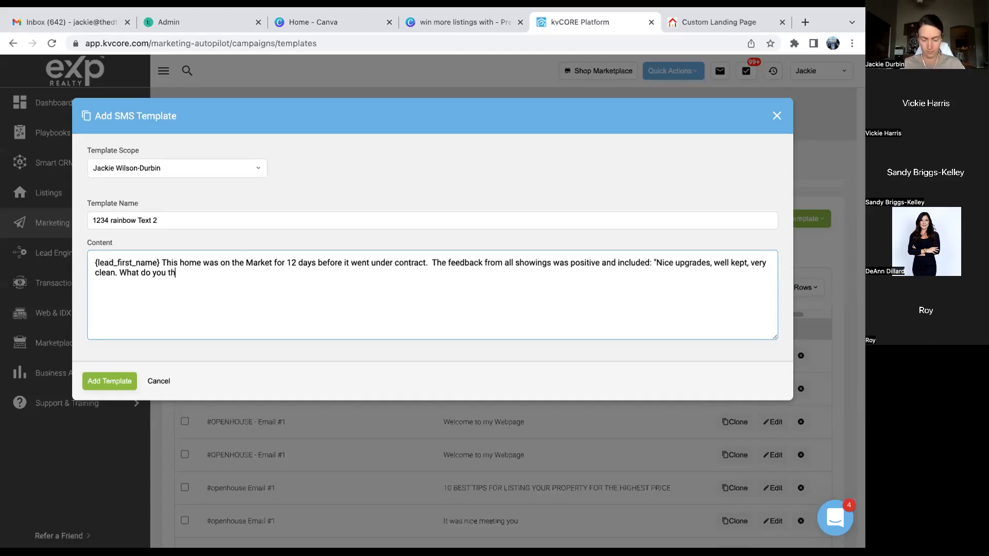
pyautogui.write('ink contrubuted')
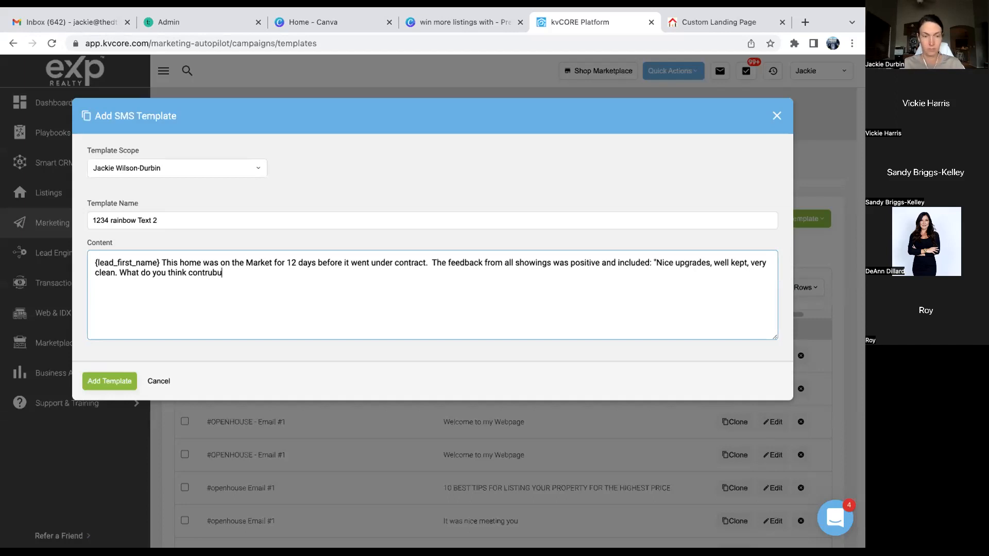
pyautogui.press('BackSpace')
pyautogui.press('BackSpace')
pyautogui.press('BackSpace')
pyautogui.press('BackSpace')
pyautogui.press('BackSpace')
pyautogui.press('BackSpace')
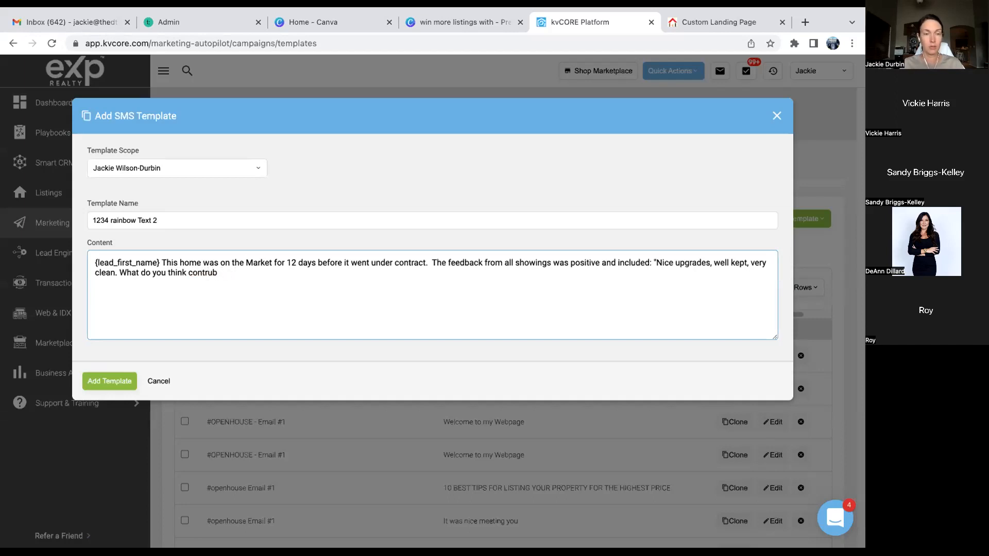
pyautogui.write('ibutes most to selling qui')
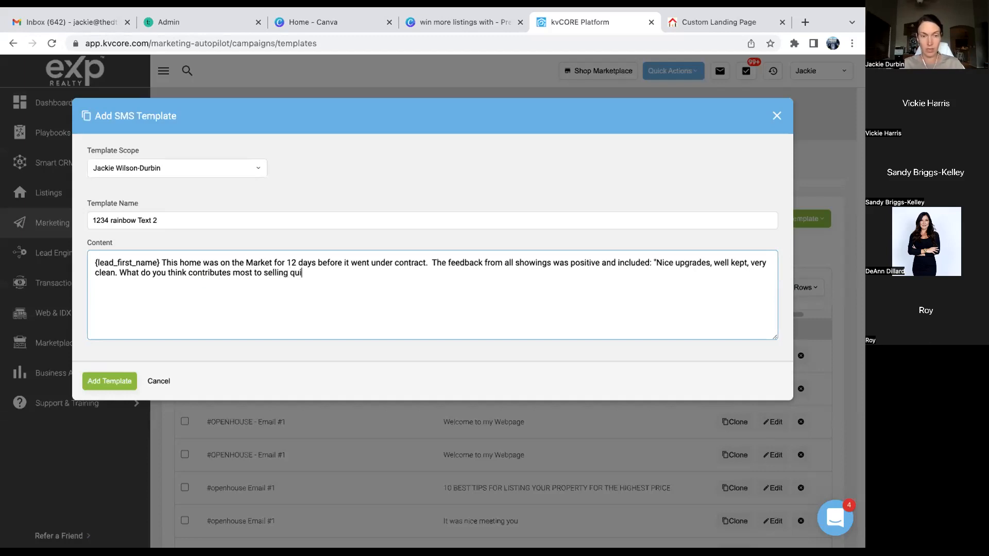
pyautogui.write('ckly?')
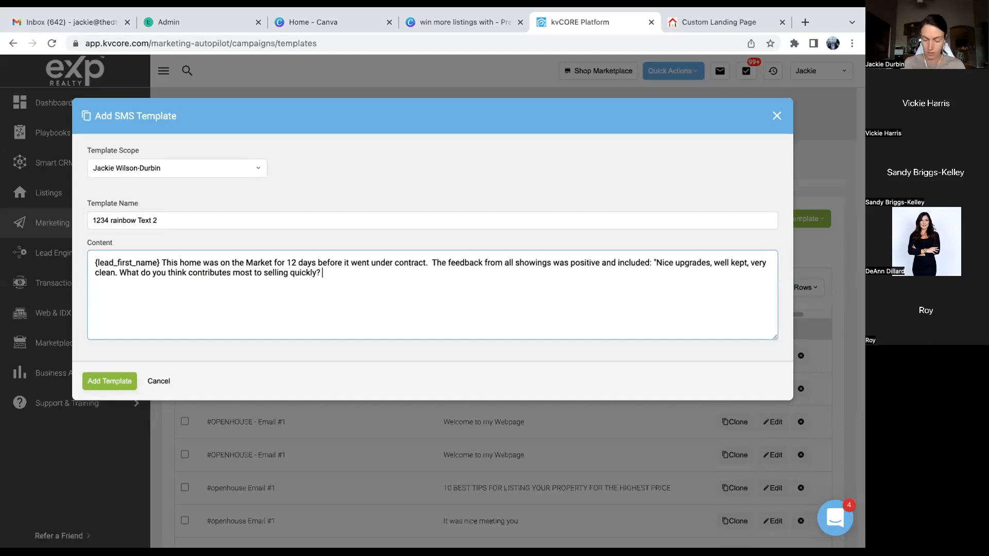
pyautogui.write(' {')
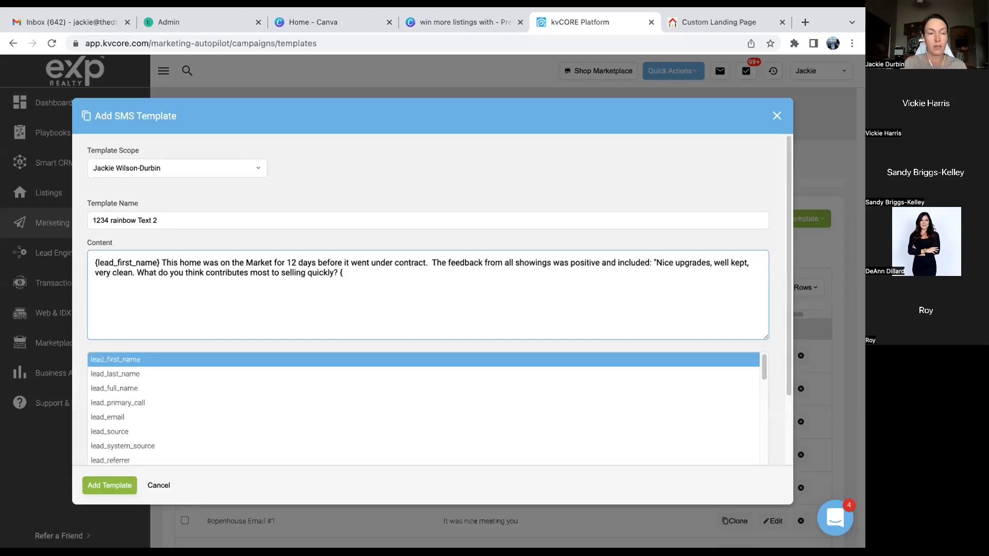
# - Sign the message with {agent_full_name} followed by 'with'
pyautogui.scroll(-3, 138, 438)
pyautogui.scroll(-5, 138, 438)
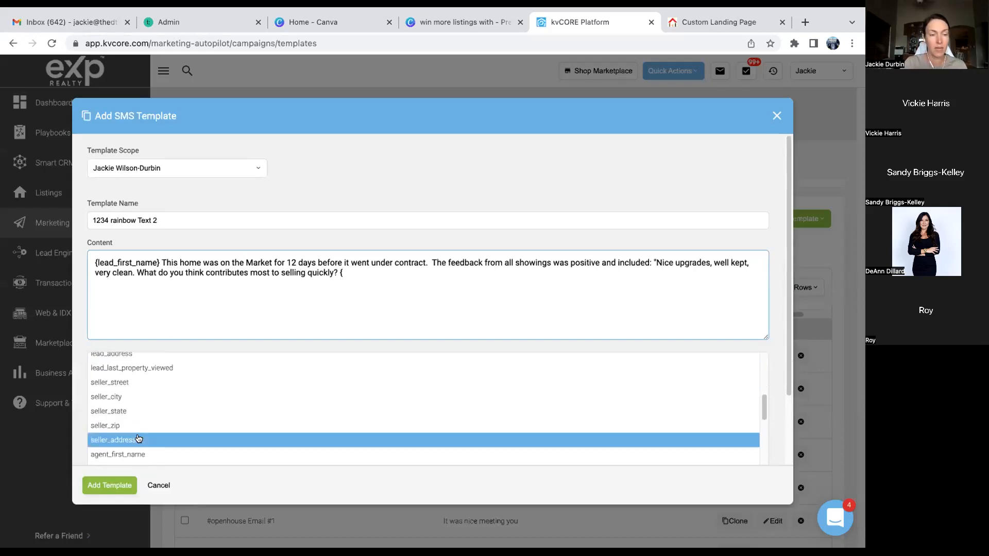
pyautogui.click(138, 415)
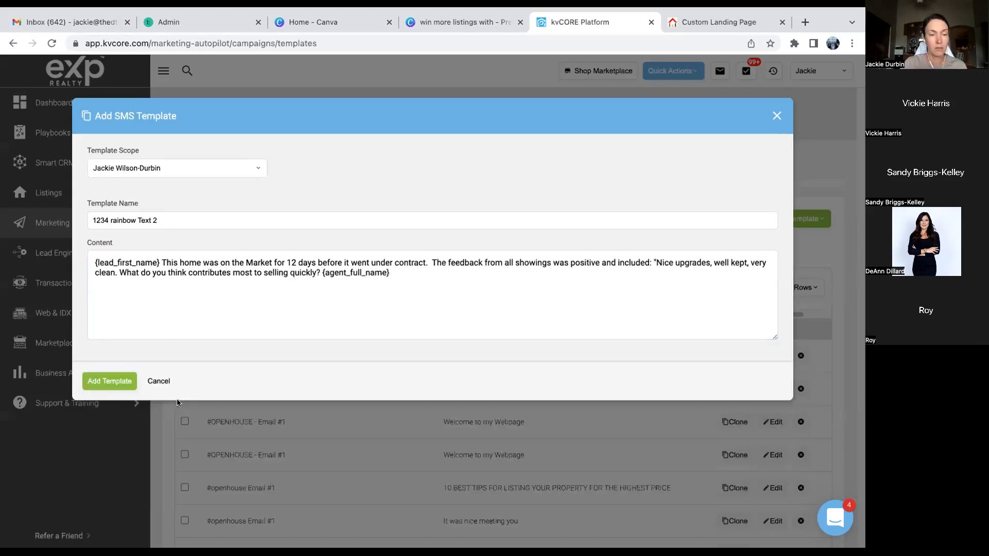
pyautogui.write('with')
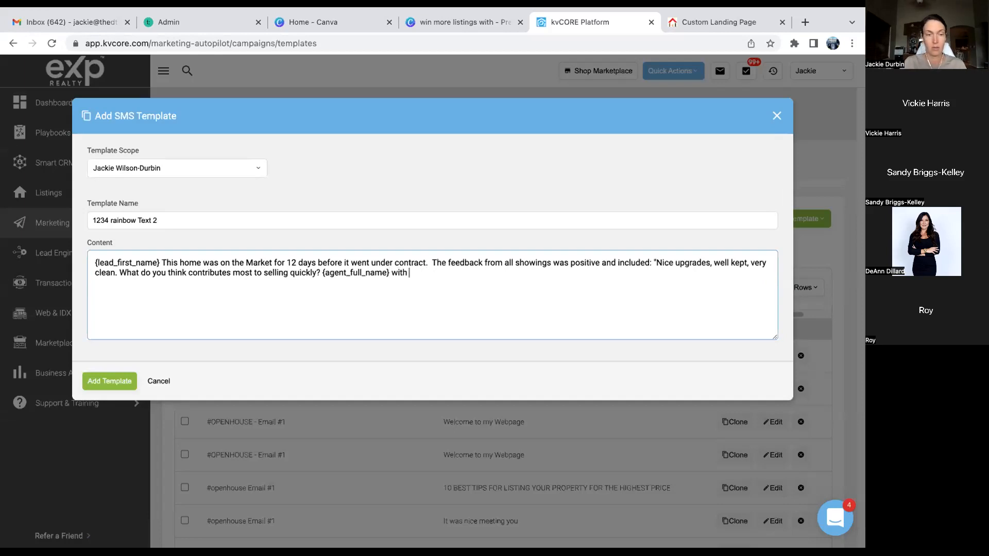
pyautogui.write(' {')
# - Replace the mistaken {office_website} with {office_name} and save the template
pyautogui.scroll(-10, 165, 430)
pyautogui.scroll(-3, 165, 431)
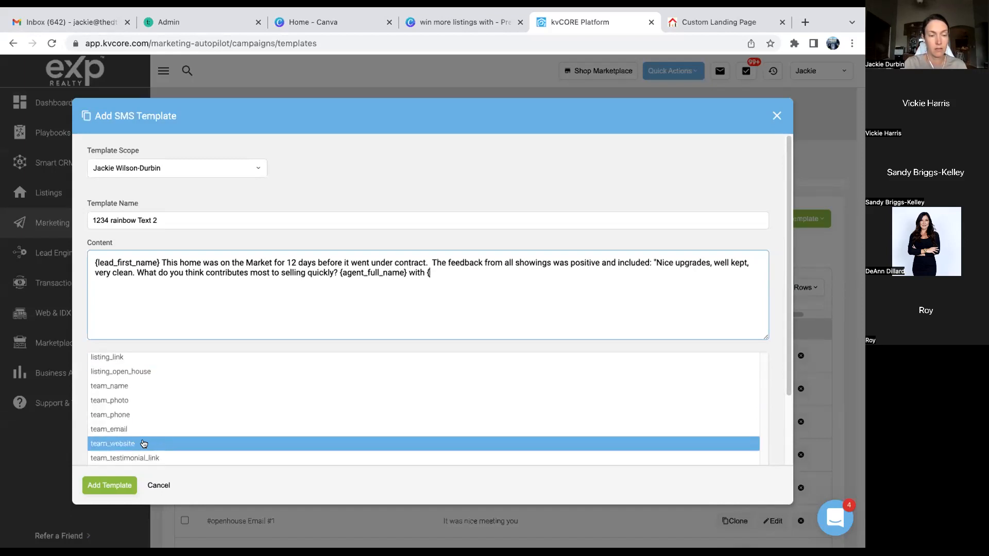
pyautogui.scroll(2, 150, 428)
pyautogui.scroll(7, 149, 413)
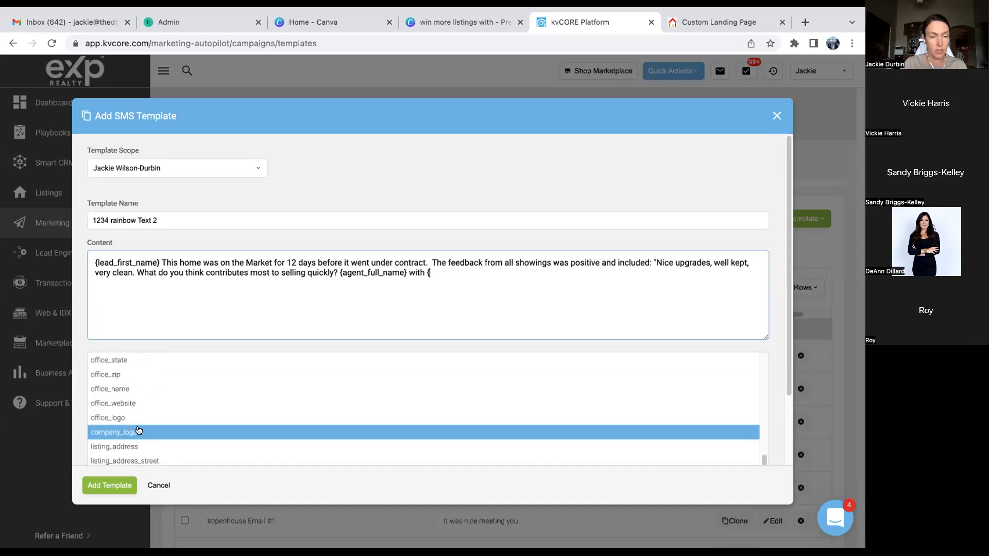
pyautogui.click(138, 404)
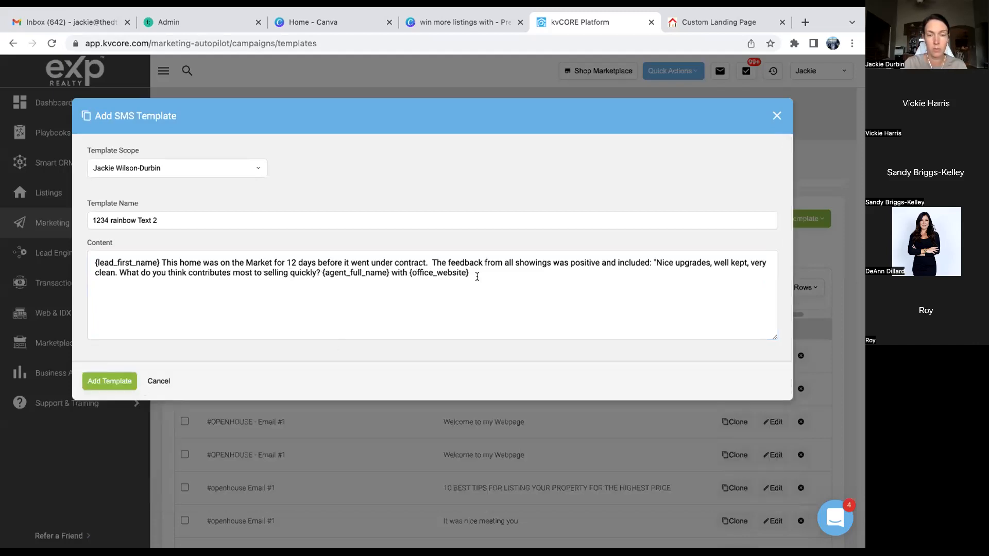
pyautogui.press('BackSpace')
pyautogui.press('BackSpace')
pyautogui.press('BackSpace')
pyautogui.press('BackSpace')
pyautogui.press('BackSpace')
pyautogui.press('BackSpace')
pyautogui.press('BackSpace')
pyautogui.press('BackSpace')
pyautogui.press('BackSpace')
pyautogui.press('BackSpace')
pyautogui.press('BackSpace')
pyautogui.press('BackSpace')
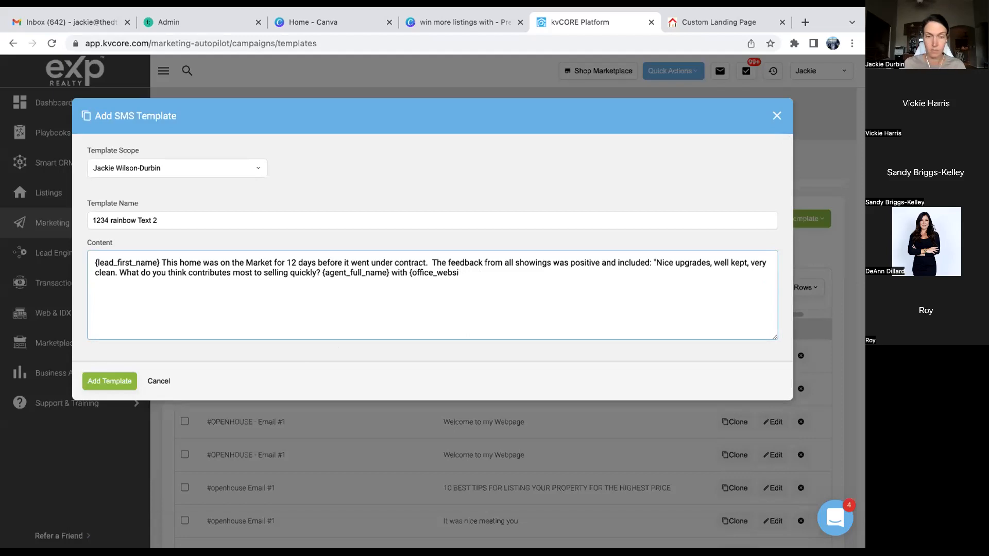
pyautogui.press('BackSpace')
pyautogui.press('BackSpace')
pyautogui.write('{')
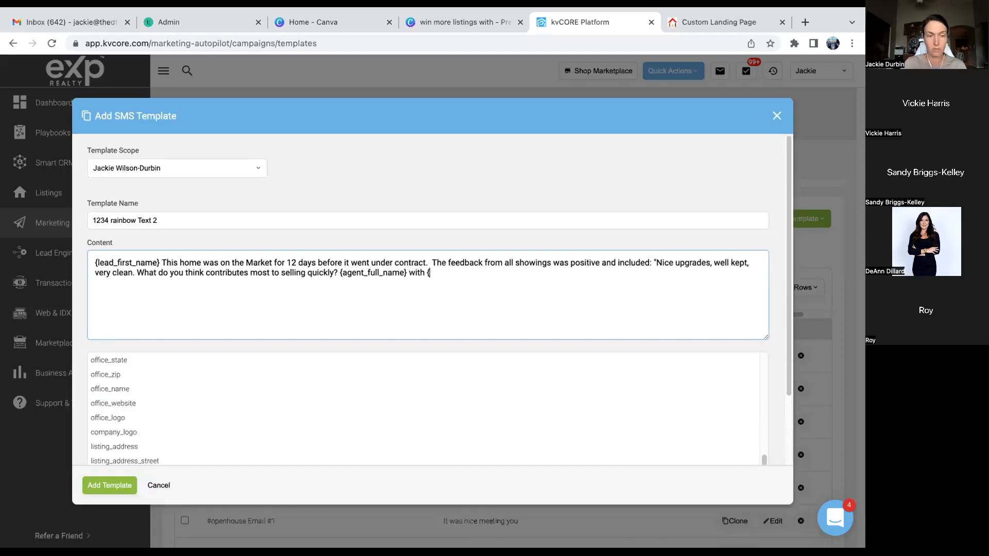
pyautogui.click(124, 389)
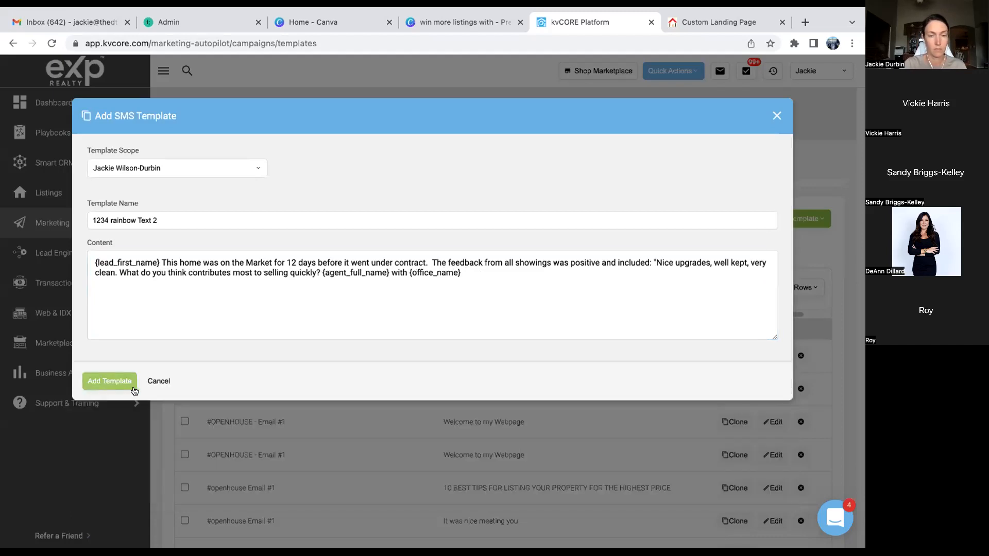
pyautogui.click(109, 382)
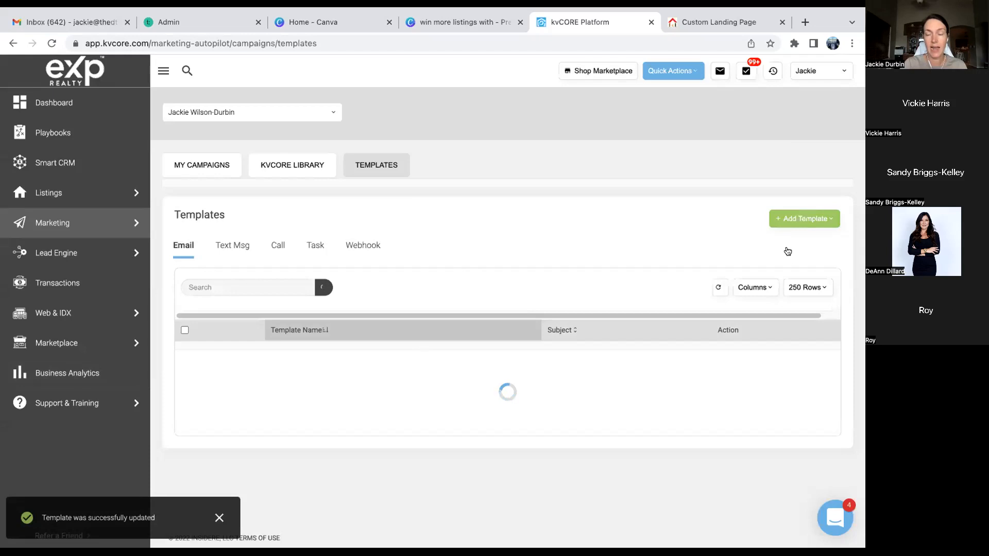
# - Create task template '1234 Rainbow Task 1' with the title 'Reach Out'
pyautogui.click(807, 227)
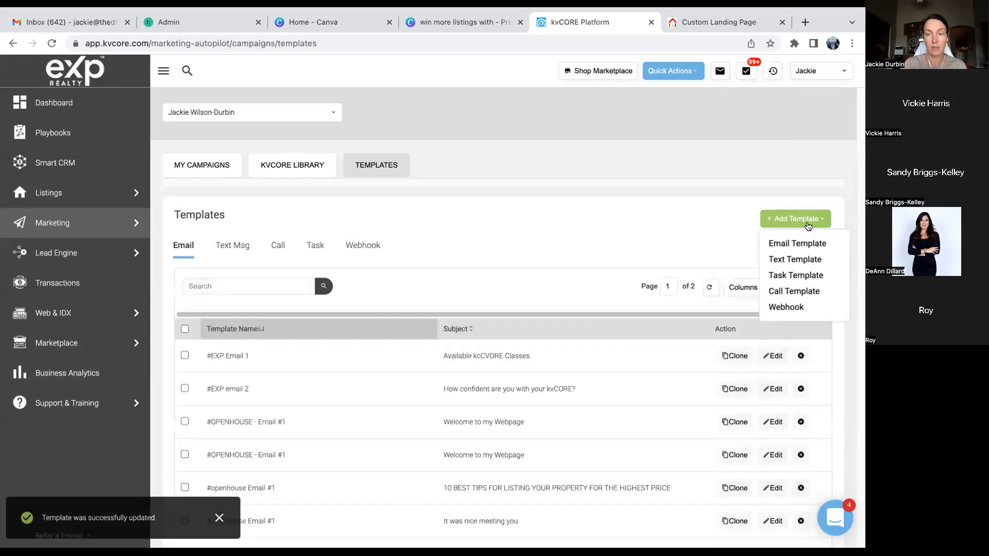
pyautogui.click(795, 273)
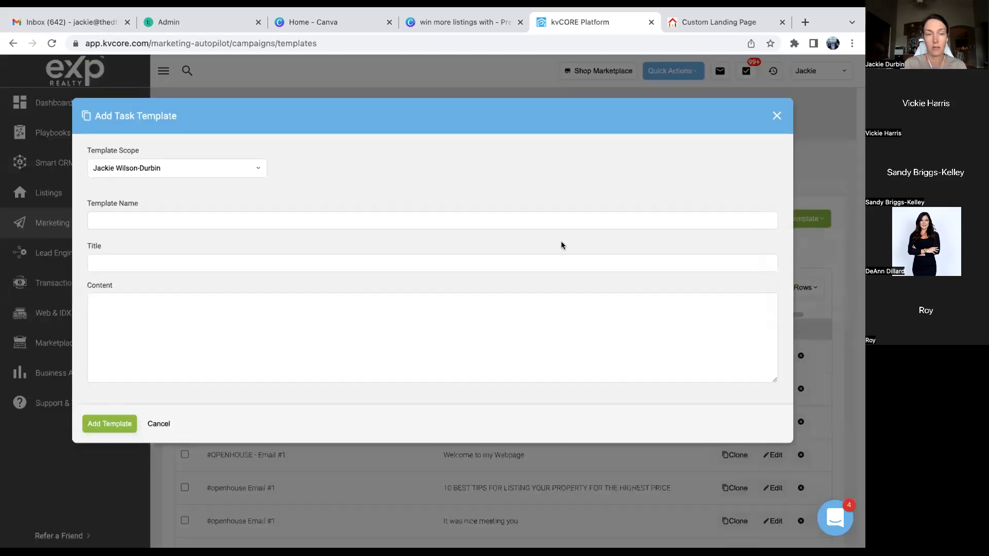
pyautogui.click(325, 220)
pyautogui.write('1')
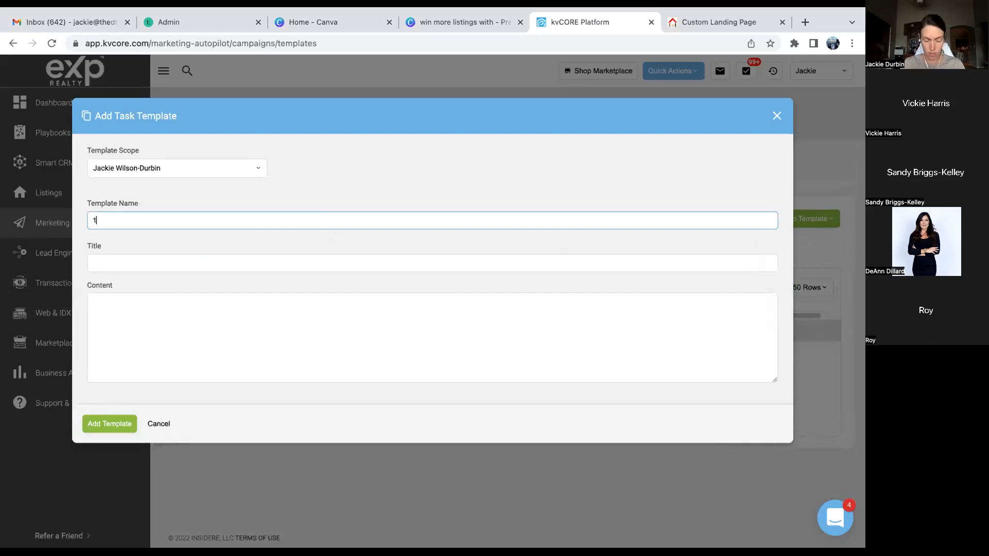
pyautogui.write('234 Rainbow Task 1')
pyautogui.click(274, 265)
pyautogui.write('Fo')
pyautogui.press('BackSpace')
pyautogui.press('BackSpace')
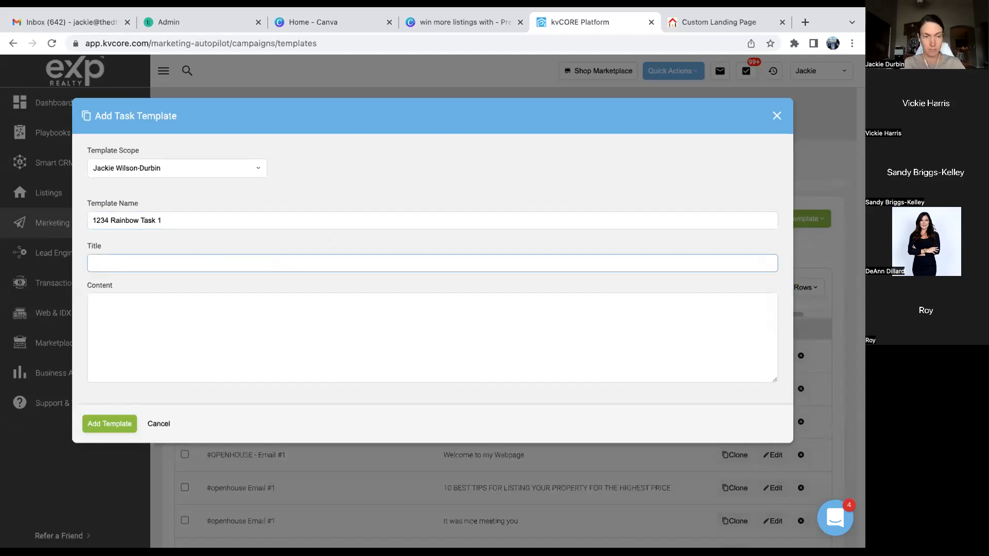
pyautogui.write('Reach OUt')
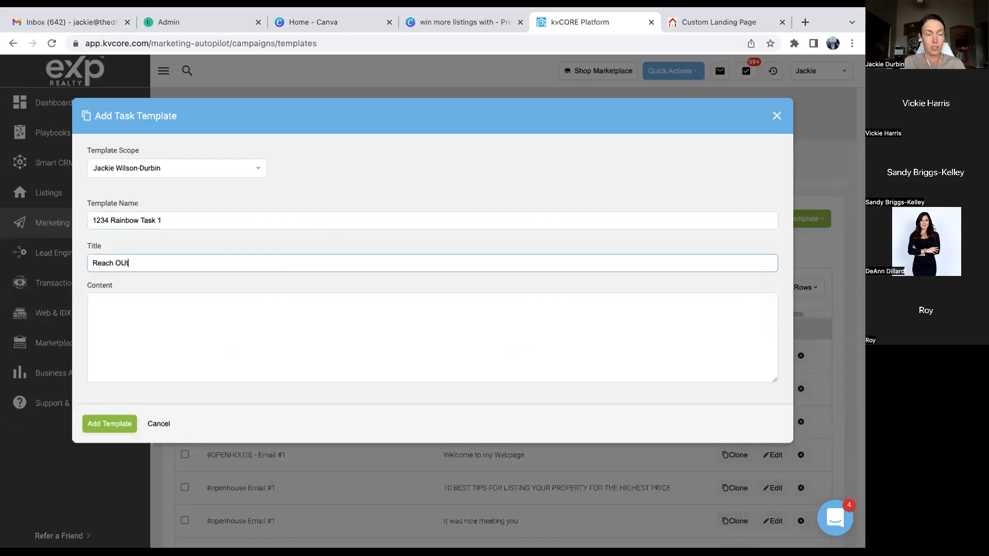
pyautogui.press('BackSpace')
pyautogui.press('BackSpace')
pyautogui.write('ut')
# - Set the task content to 'Call the lead and discuss the home on rainbow' and save
pyautogui.click(253, 314)
pyautogui.write('Cal')
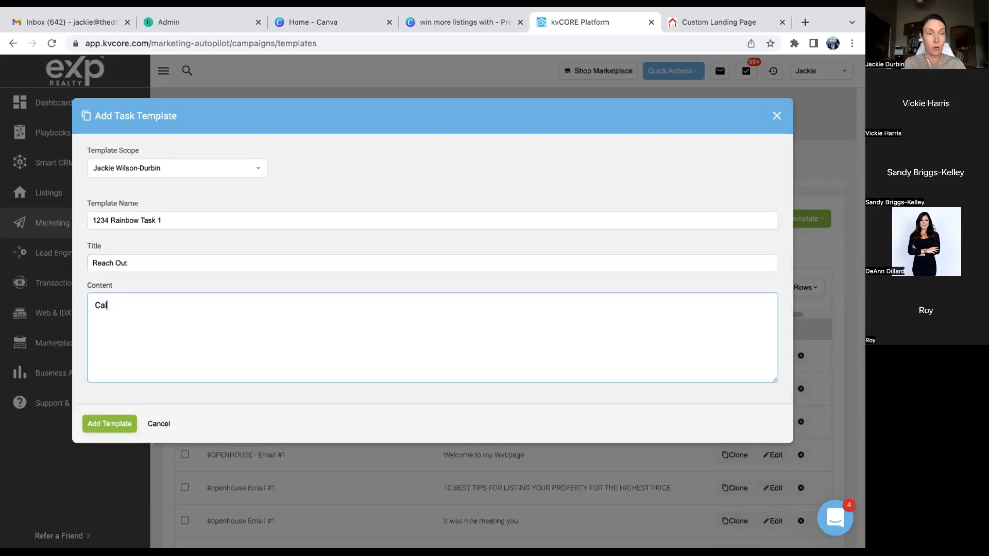
pyautogui.write('he lead and disc')
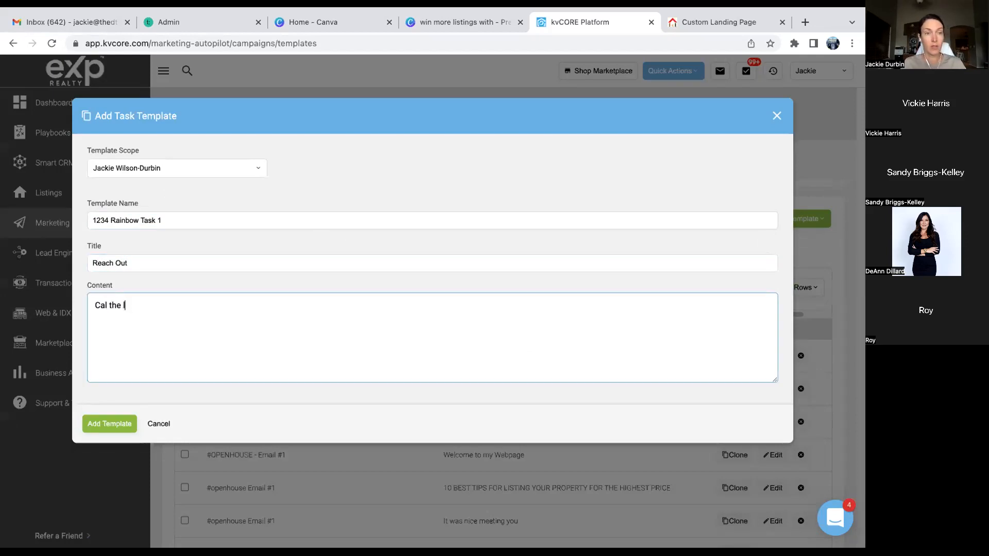
pyautogui.write('uss ')
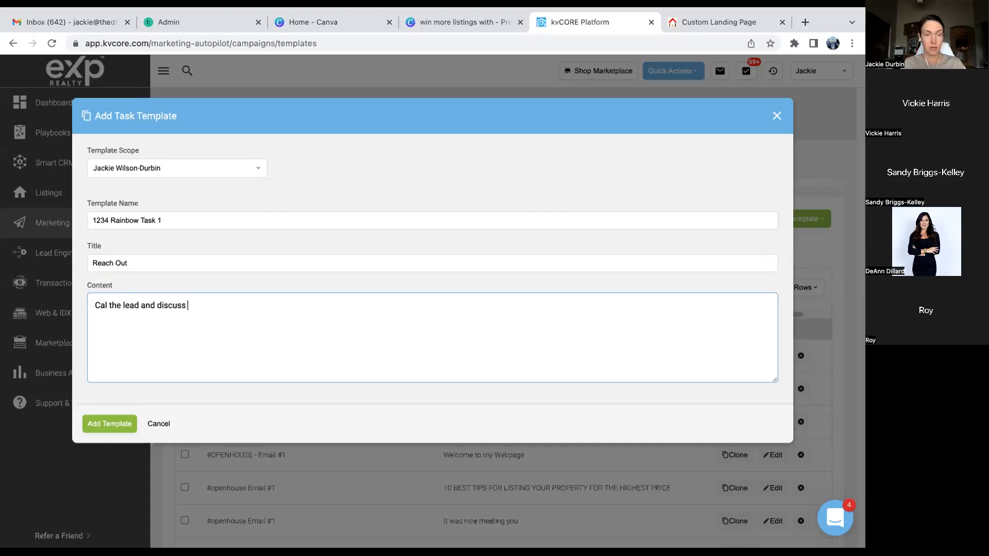
pyautogui.write('the home on rainbow')
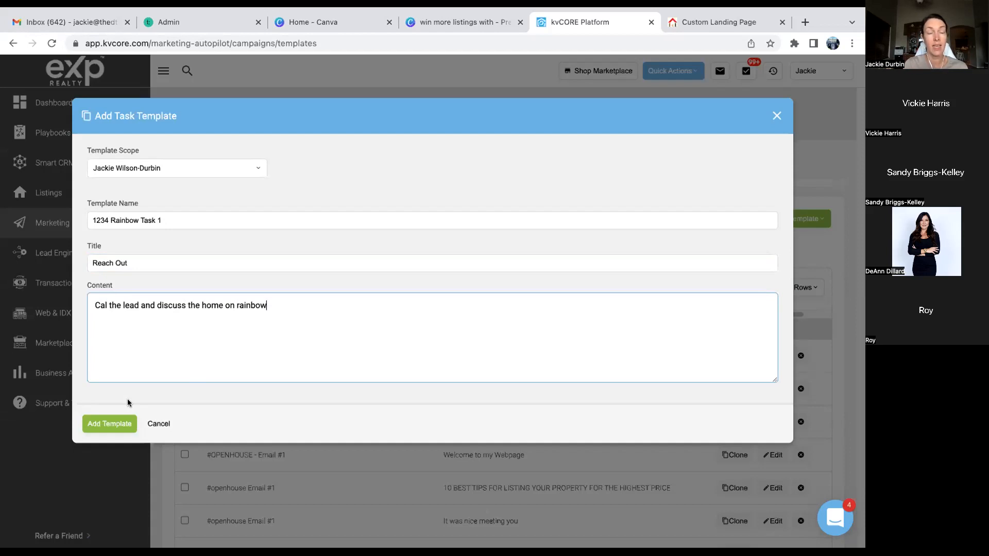
pyautogui.click(118, 422)
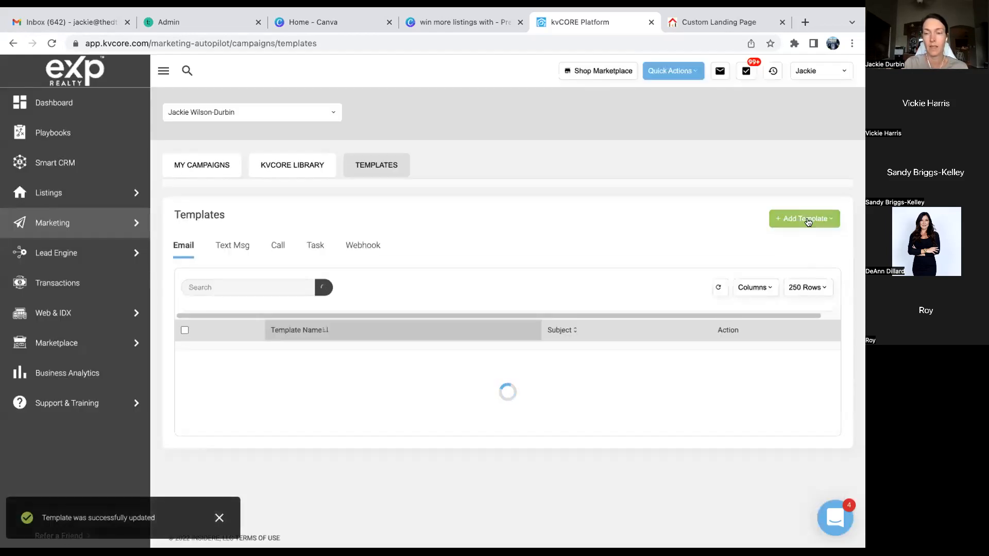
pyautogui.click(795, 220)
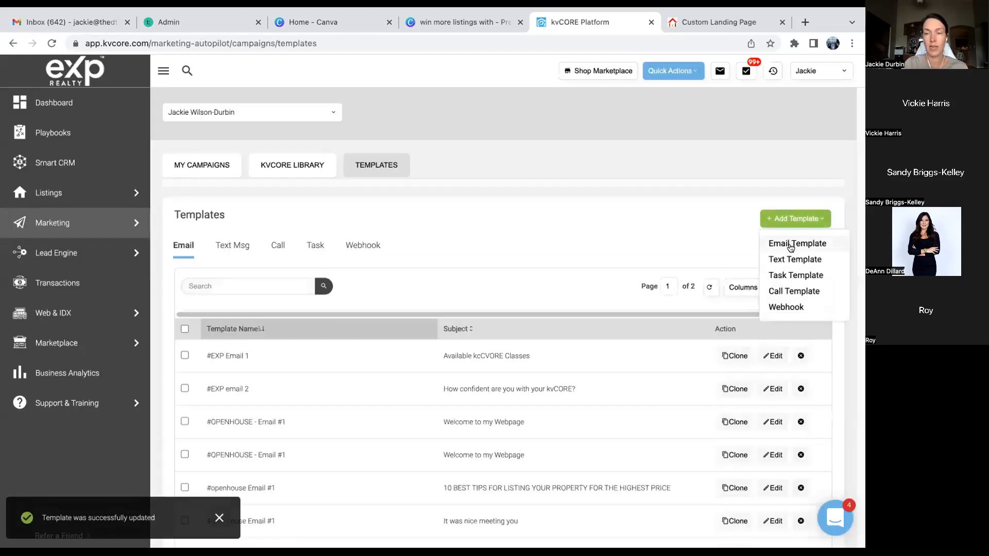
pyautogui.click(784, 276)
# - Discard the extra task form and start an SMS template named '1234 Rainbow Text3'
pyautogui.click(776, 117)
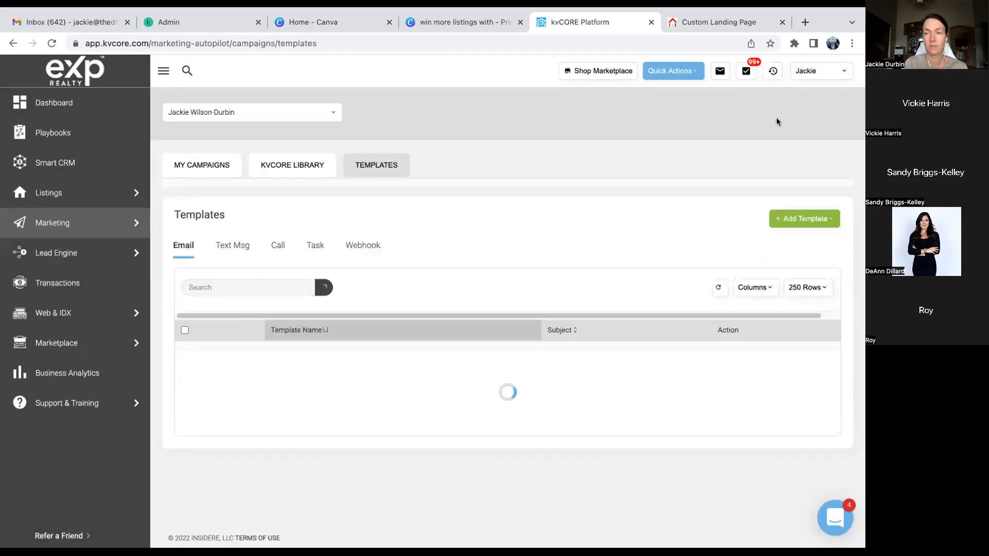
pyautogui.click(793, 221)
pyautogui.click(783, 264)
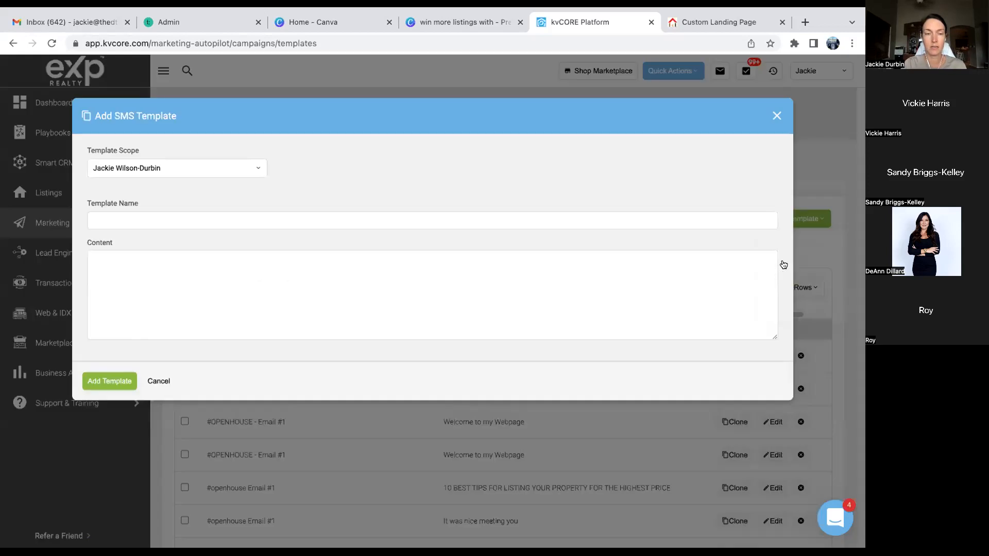
pyautogui.click(382, 220)
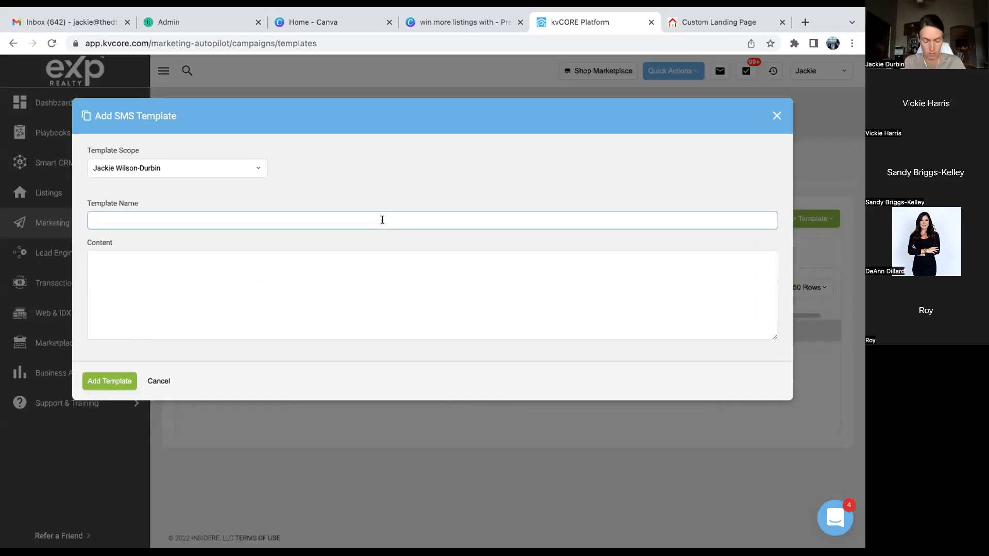
pyautogui.write('1234')
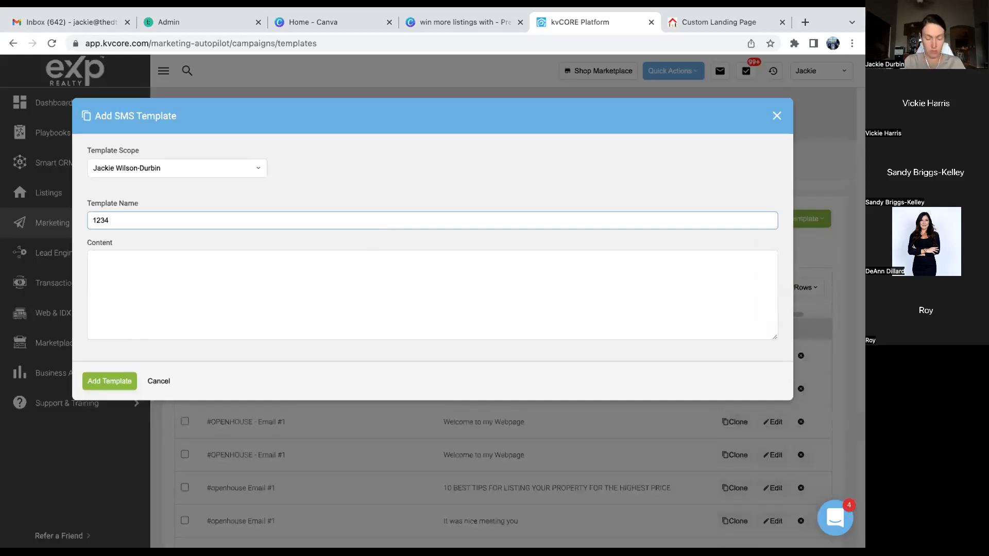
pyautogui.write(' Rainbow T')
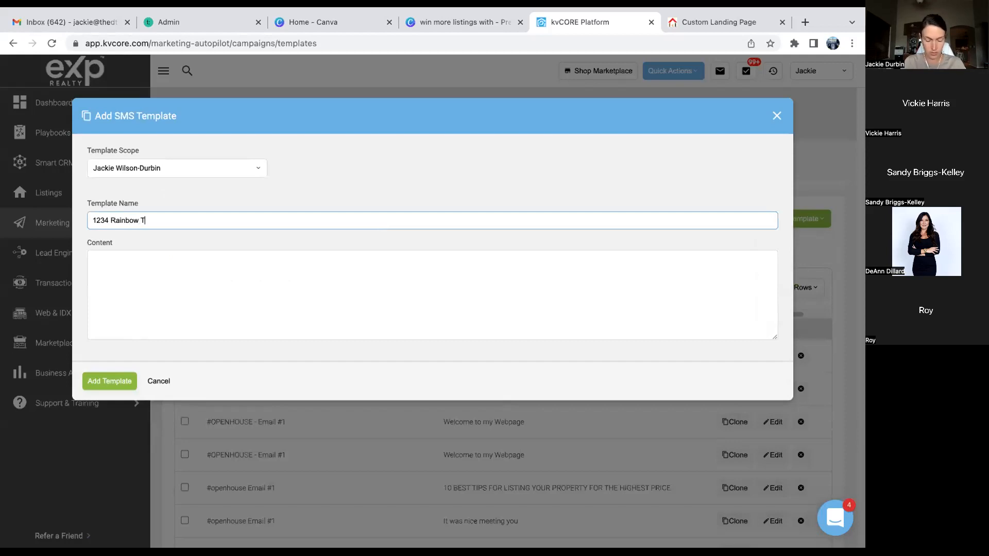
pyautogui.write('ext3')
# - Write {lead_first_name} offering a CMA as a home-value starting point, asking 'Would you be interested?'
pyautogui.click(327, 263)
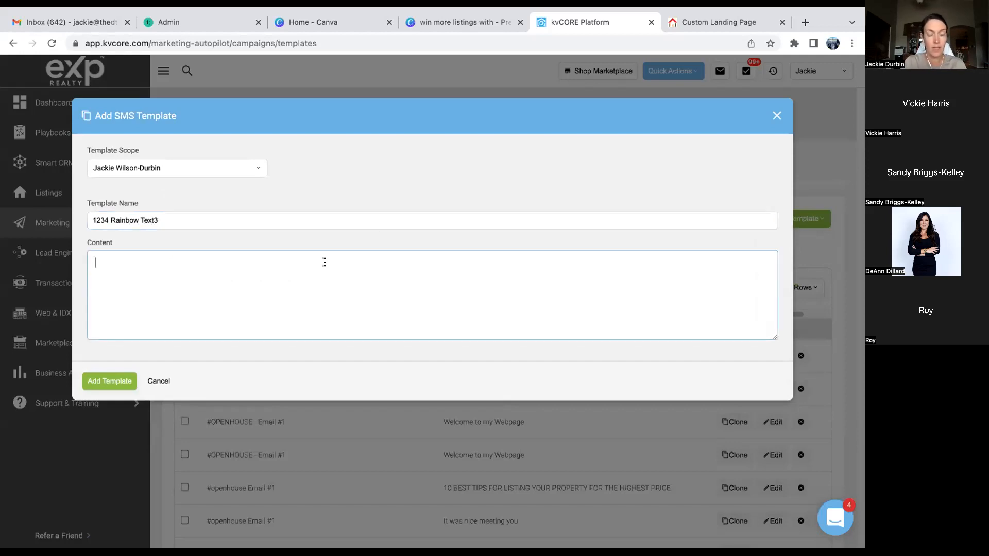
pyautogui.write('{')
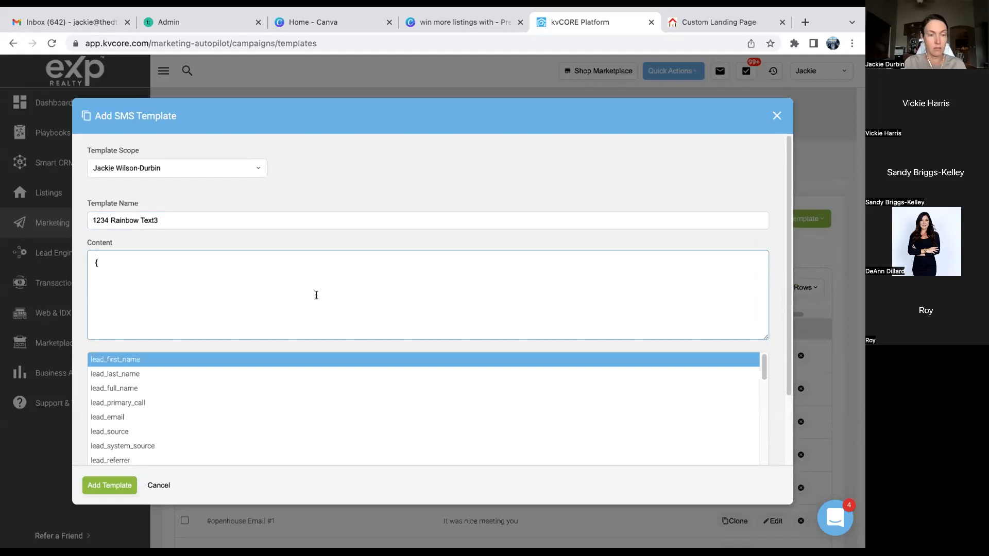
pyautogui.click(217, 359)
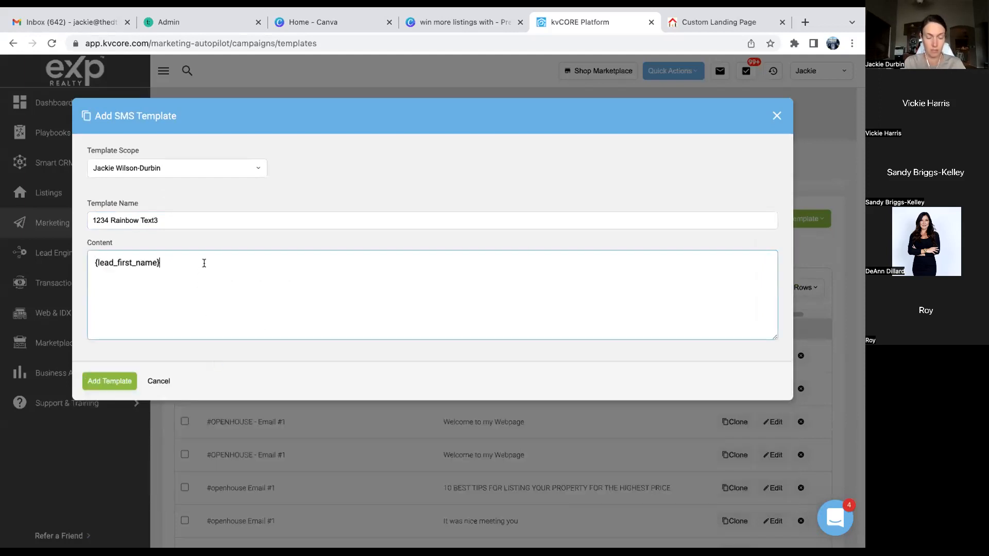
pyautogui.write('One')
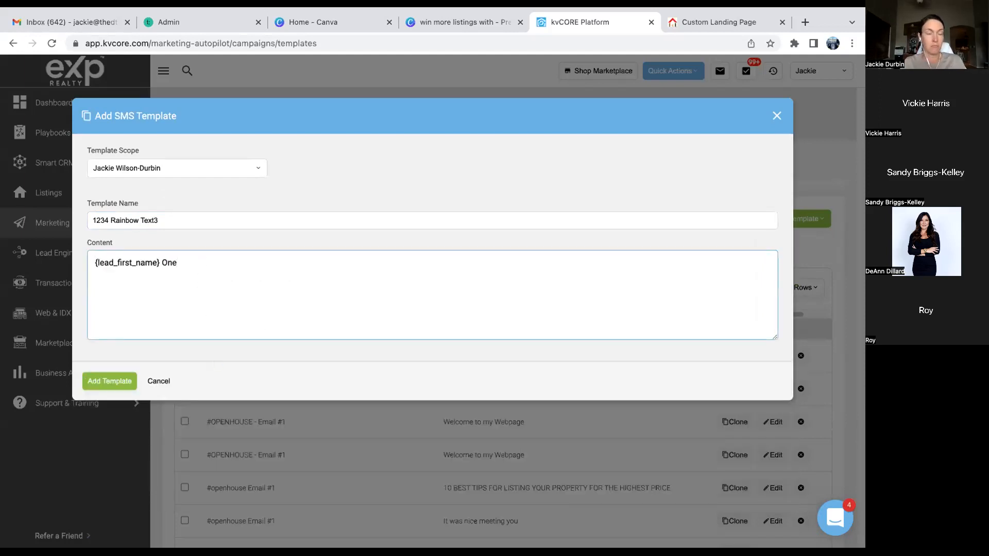
pyautogui.press('BackSpace')
pyautogui.press('BackSpace')
pyautogui.press('BackSpace')
pyautogui.write('o')
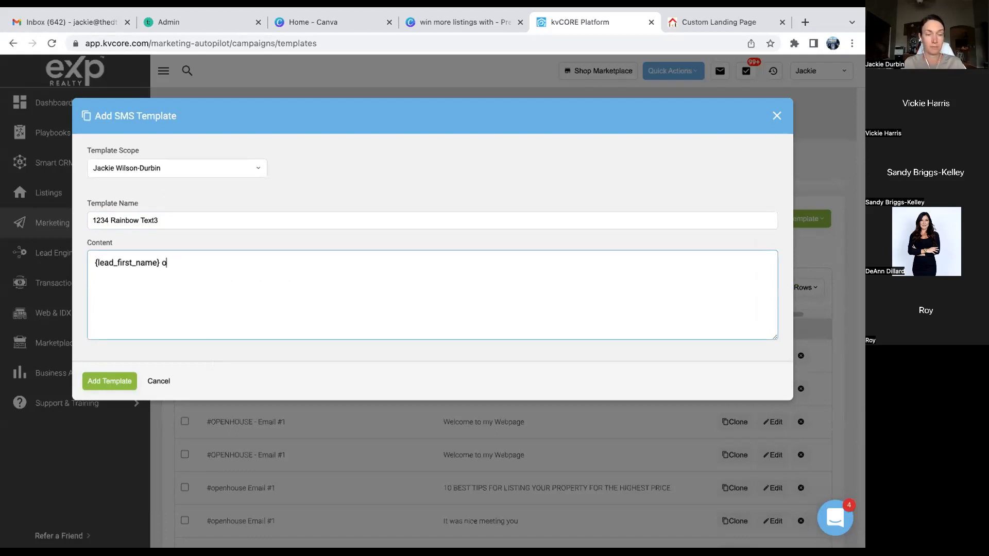
pyautogui.write('ne thing I can proiv')
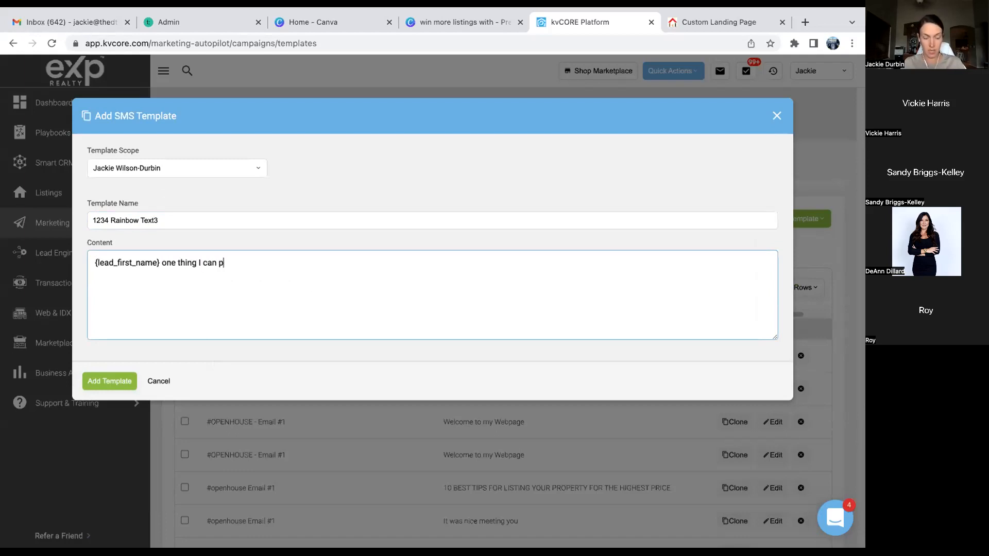
pyautogui.press('BackSpace')
pyautogui.press('BackSpace')
pyautogui.write('vide')
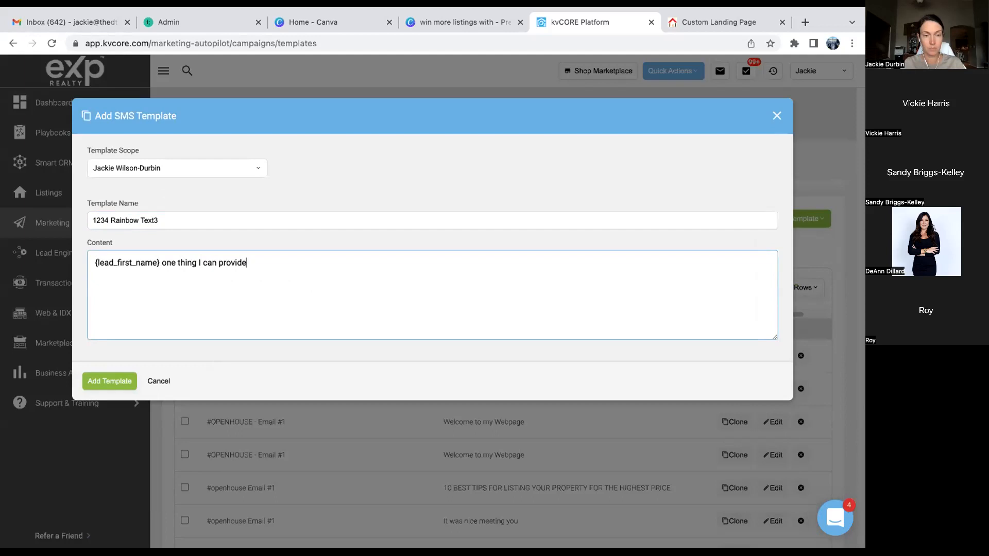
pyautogui.write(' is a CMA f')
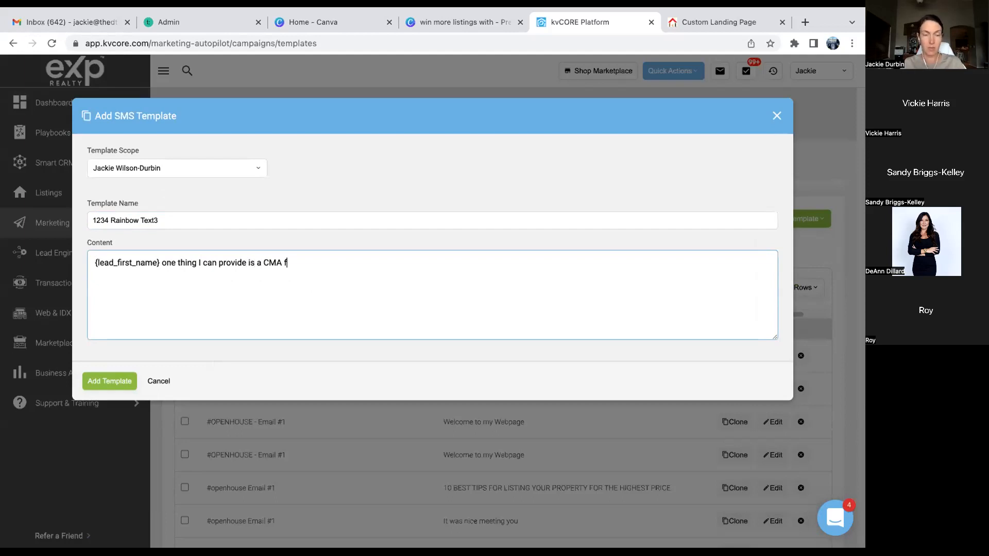
pyautogui.write('or your home.  It')
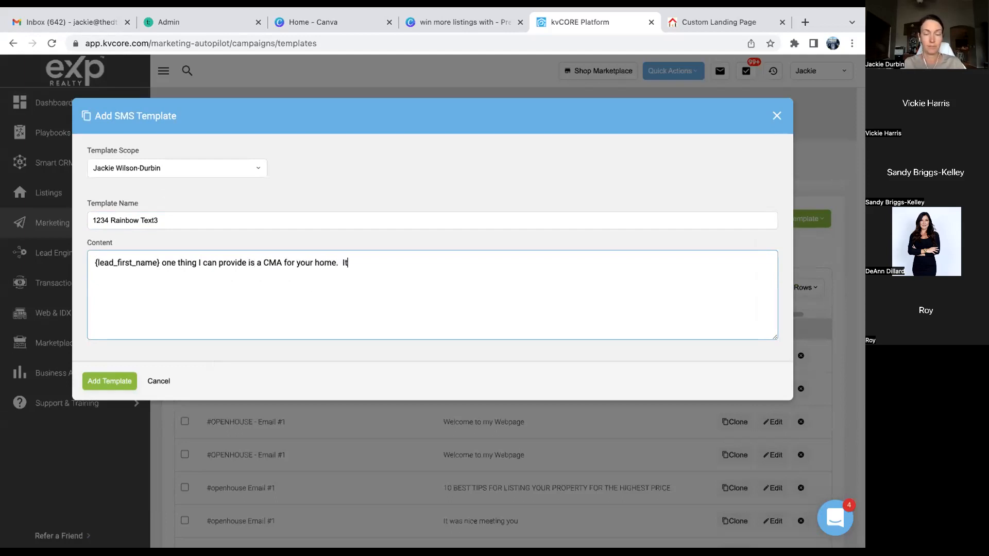
pyautogui.write(" isn't exac")
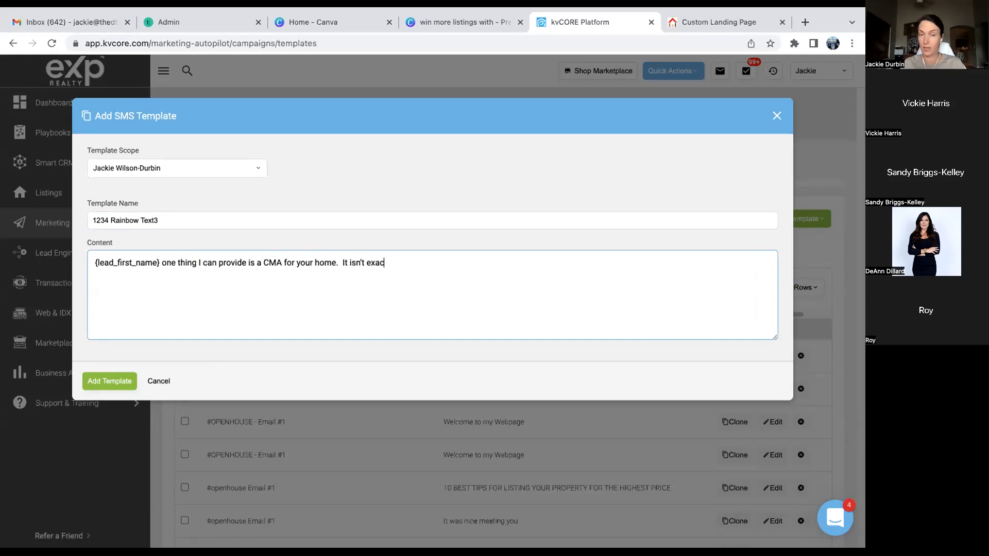
pyautogui.write('t, but it can provide a b')
pyautogui.press('BackSpace')
pyautogui.write('starting pooin')
pyautogui.press('BackSpace')
pyautogui.press('BackSpace')
pyautogui.press('BackSpace')
pyautogui.write('int on ')
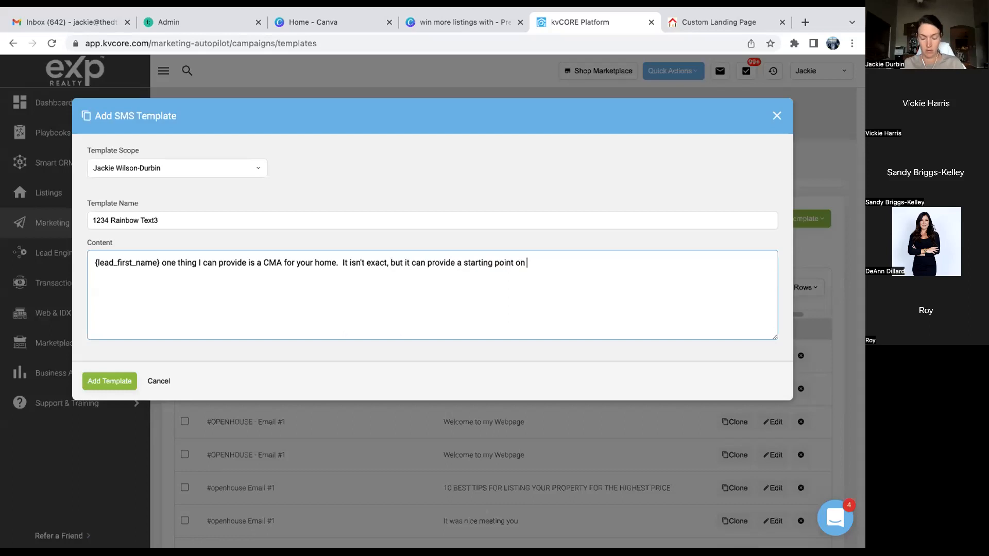
pyautogui.write('a home value.  W')
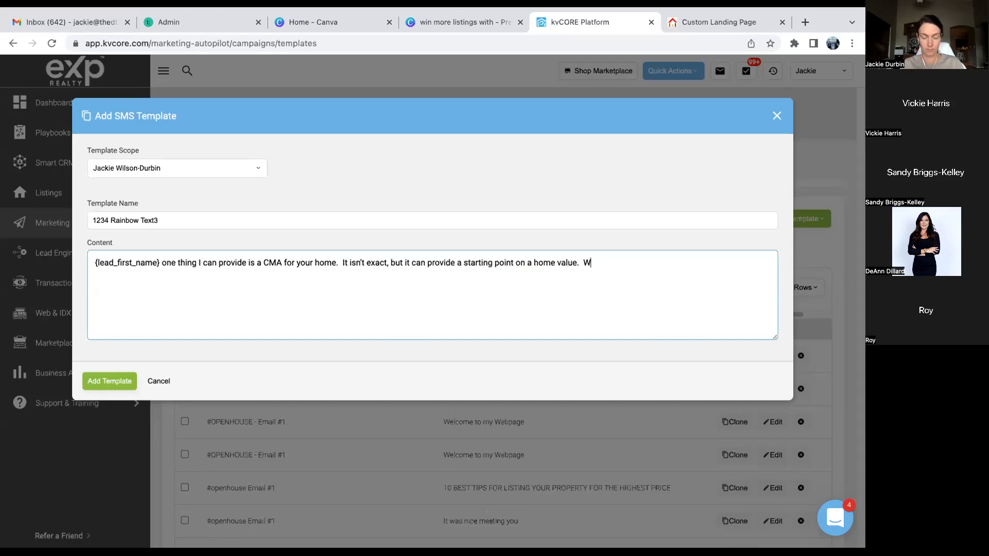
pyautogui.write('ould you be interested? ')
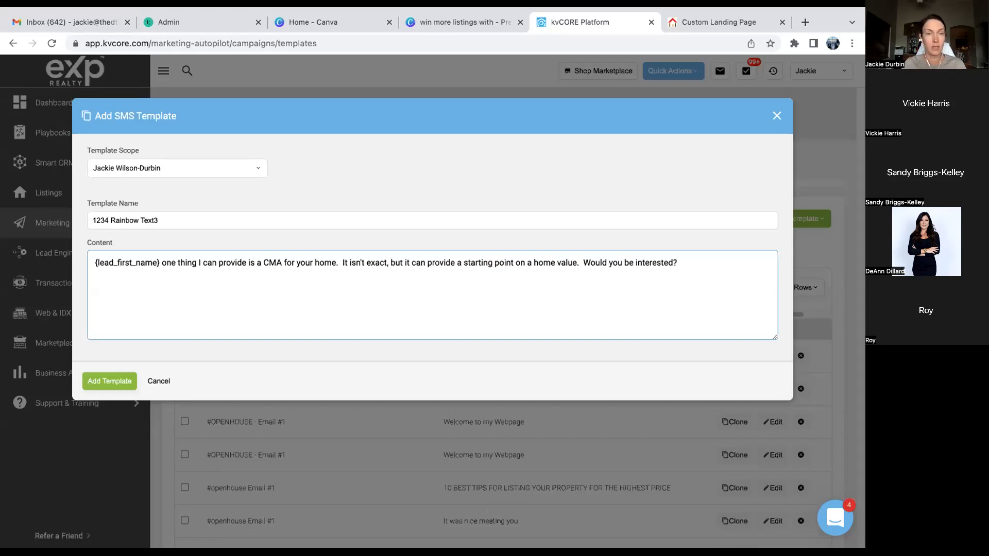
pyautogui.write('{')
# - Sign with {agent_full_name} with {office_name} and save the template
pyautogui.scroll(-3, 146, 417)
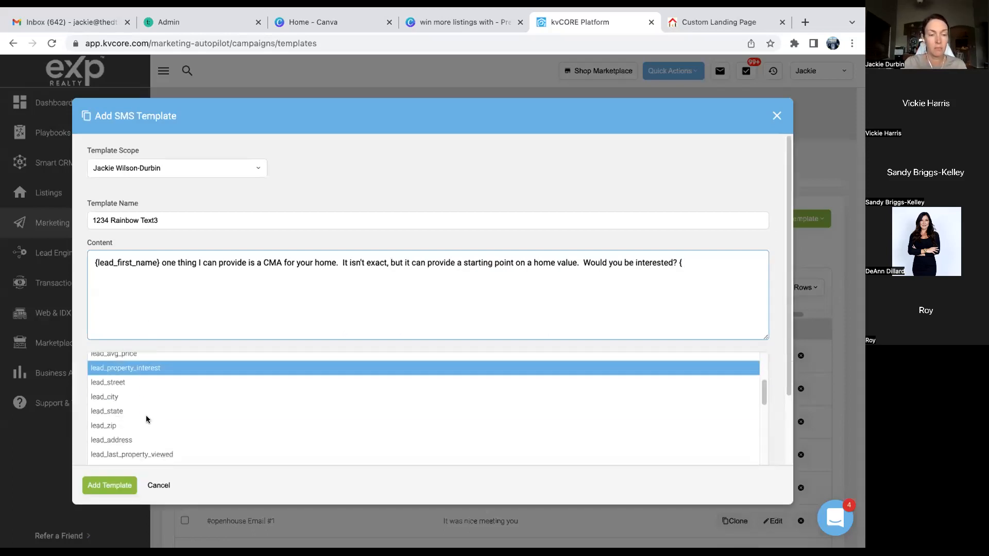
pyautogui.scroll(-5, 147, 420)
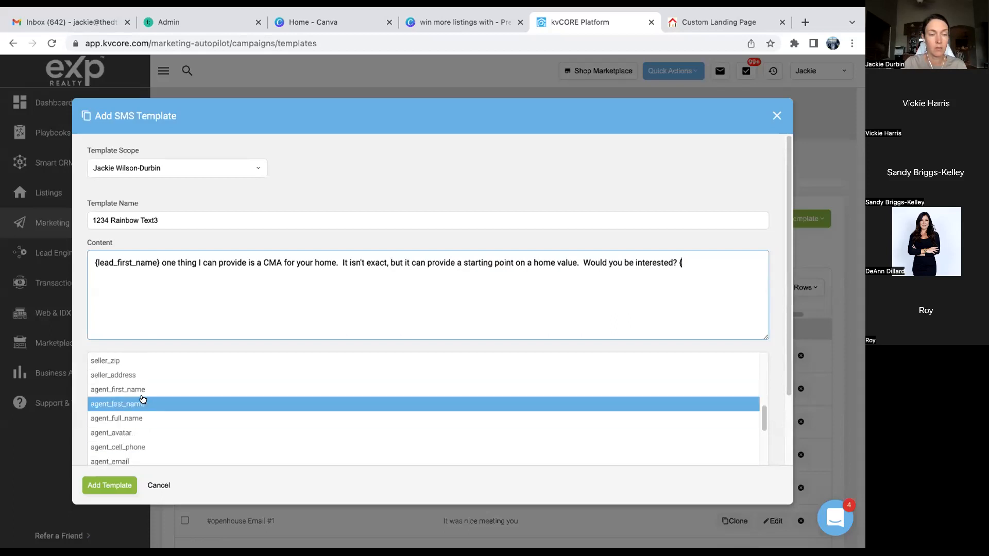
pyautogui.click(142, 418)
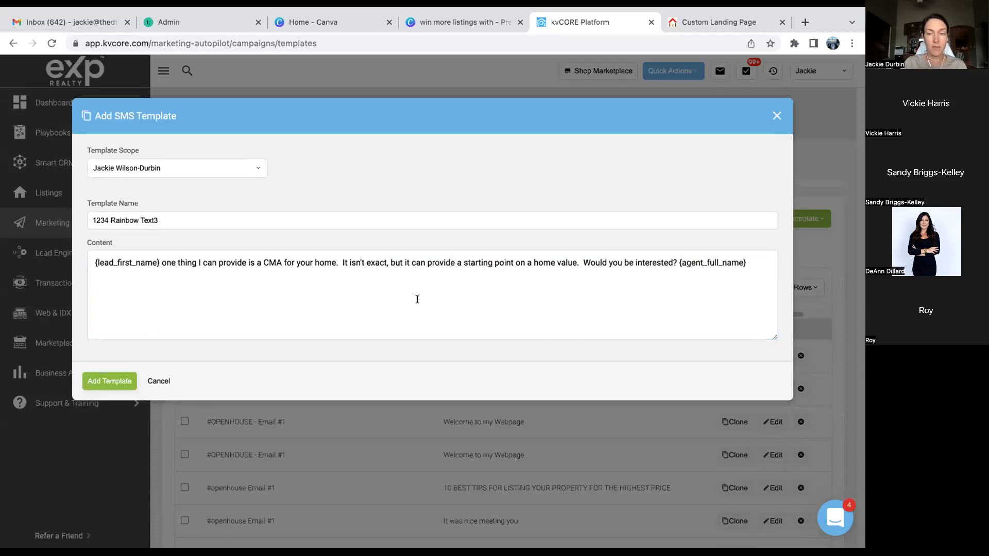
pyautogui.click(754, 263)
pyautogui.write('with ')
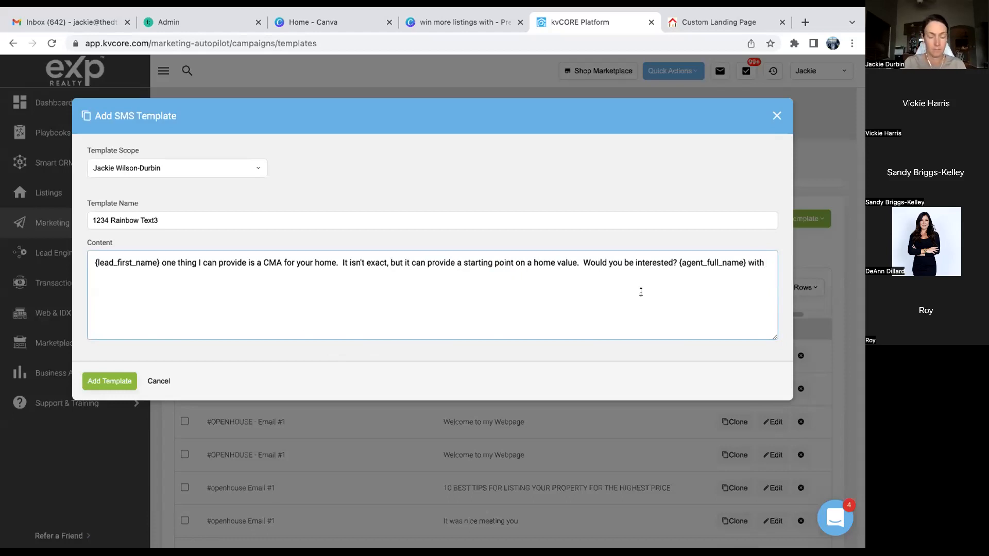
pyautogui.write('{')
pyautogui.scroll(-5, 511, 431)
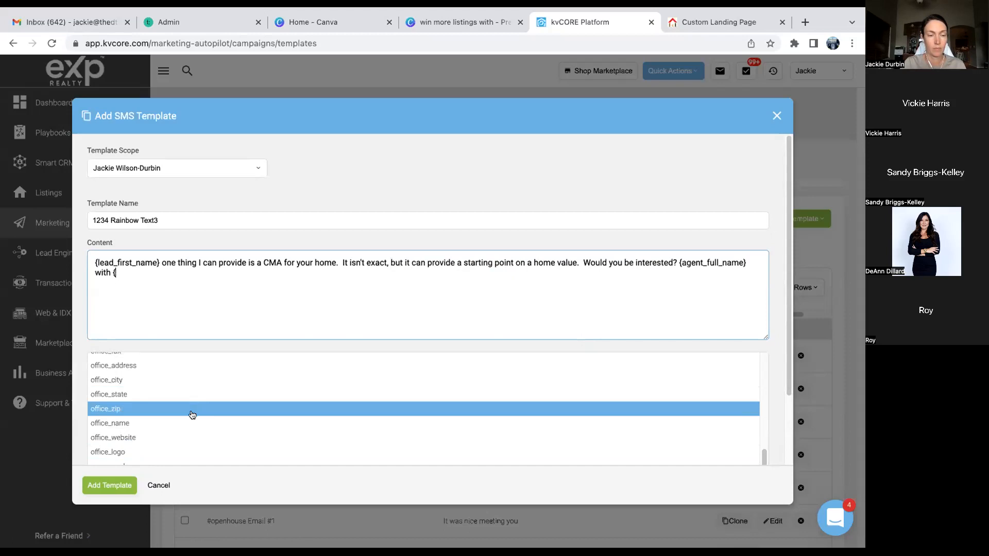
pyautogui.click(184, 420)
pyautogui.click(128, 380)
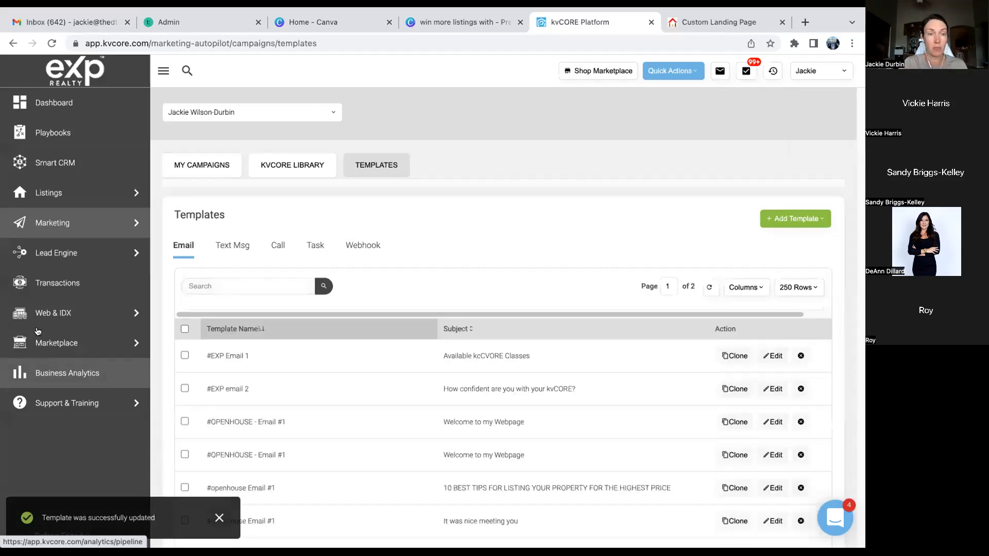
# - Add a campaign in My Campaigns triggered by 'Hashtag is' 1234rainbow
pyautogui.click(225, 169)
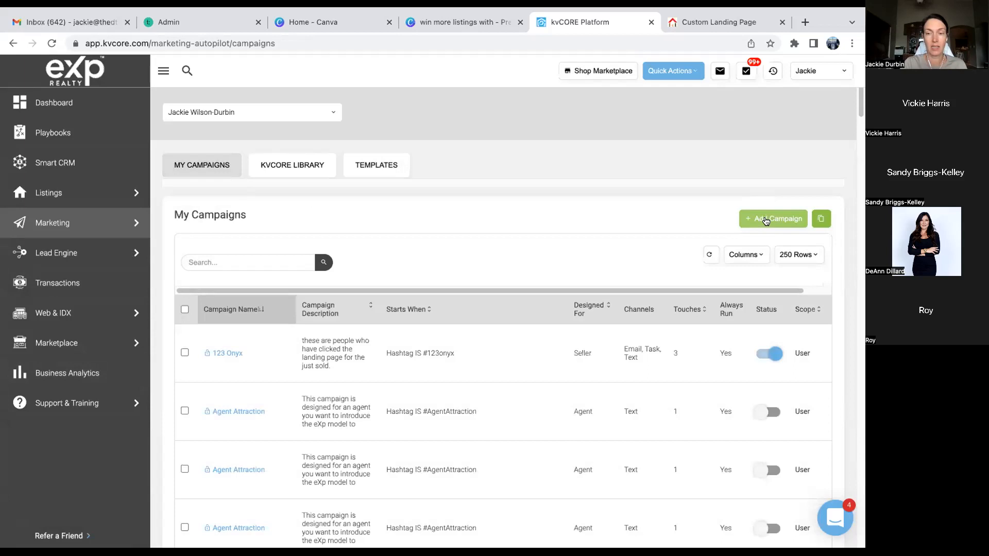
pyautogui.click(768, 219)
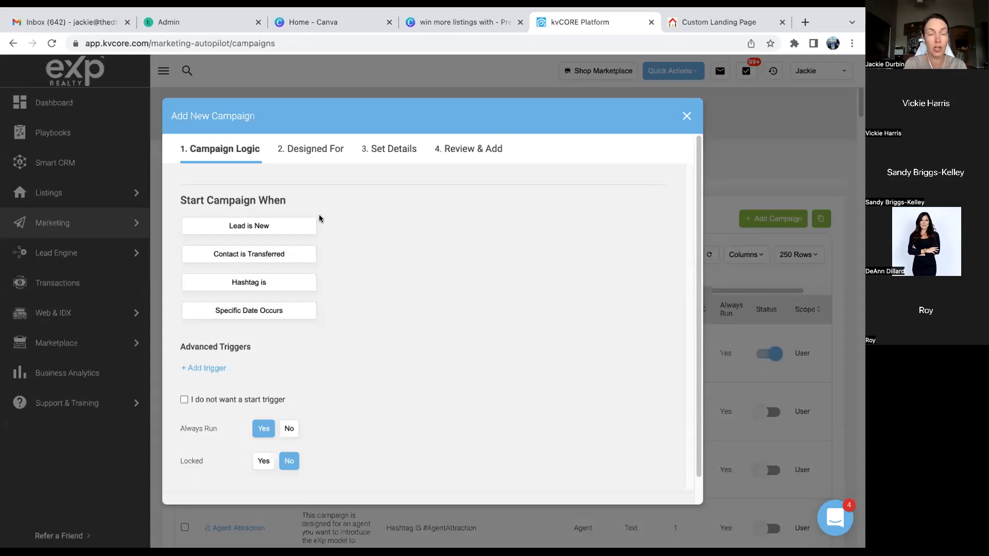
pyautogui.click(266, 282)
pyautogui.click(388, 292)
pyautogui.write('1234aind')
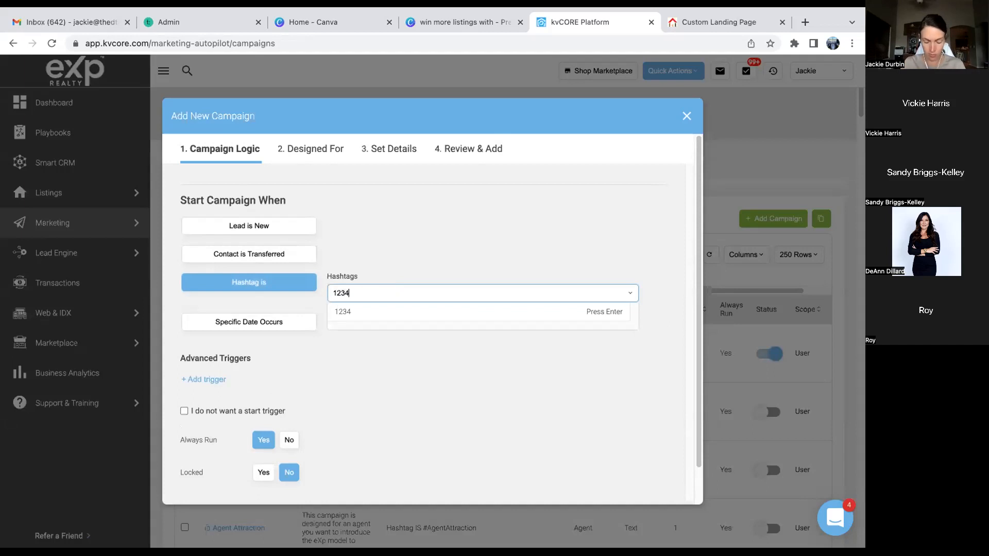
pyautogui.press('BackSpace')
pyautogui.write('b')
pyautogui.press('BackSpace')
pyautogui.press('BackSpace')
pyautogui.press('BackSpace')
pyautogui.write('rainbow')
pyautogui.click(391, 313)
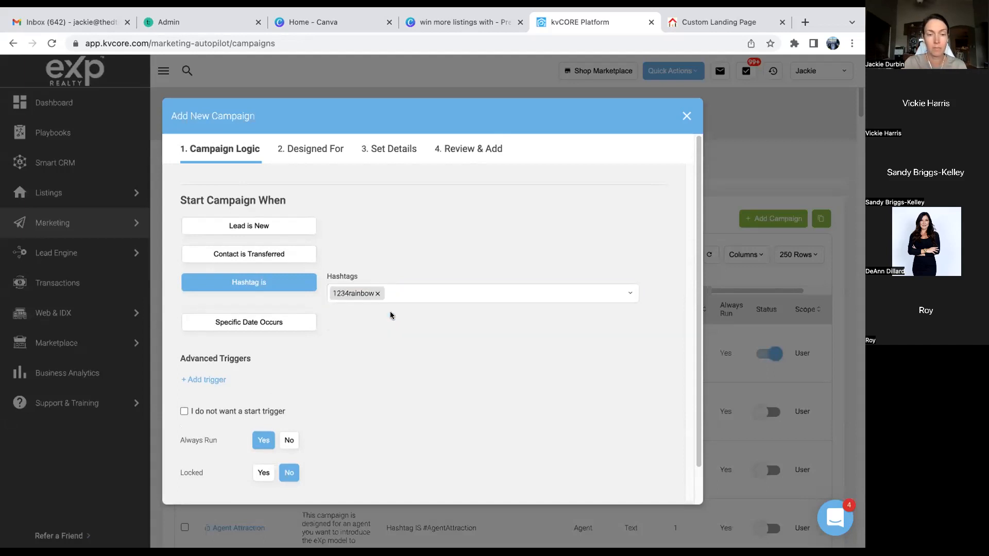
pyautogui.scroll(-1, 222, 438)
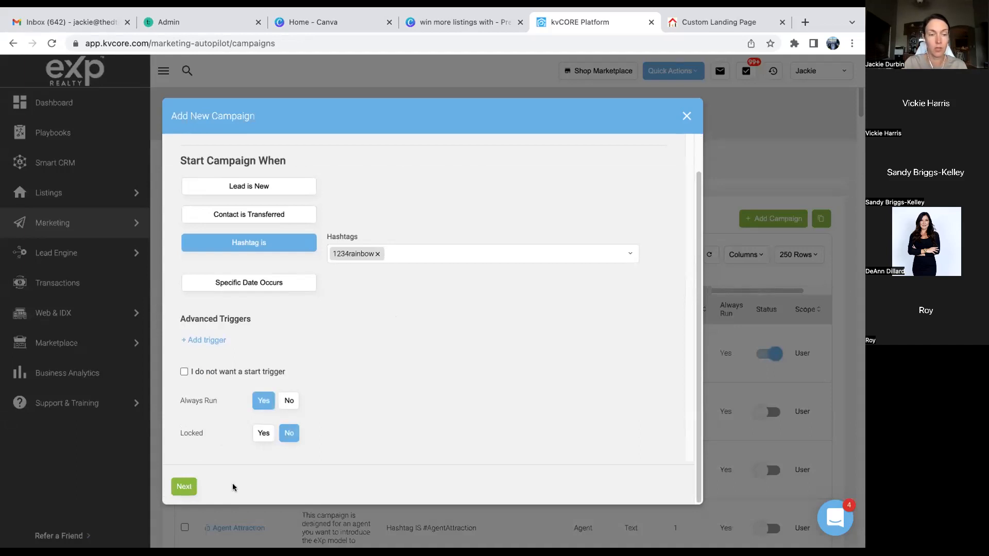
# - Target the campaign at buyers and sellers only
pyautogui.click(184, 487)
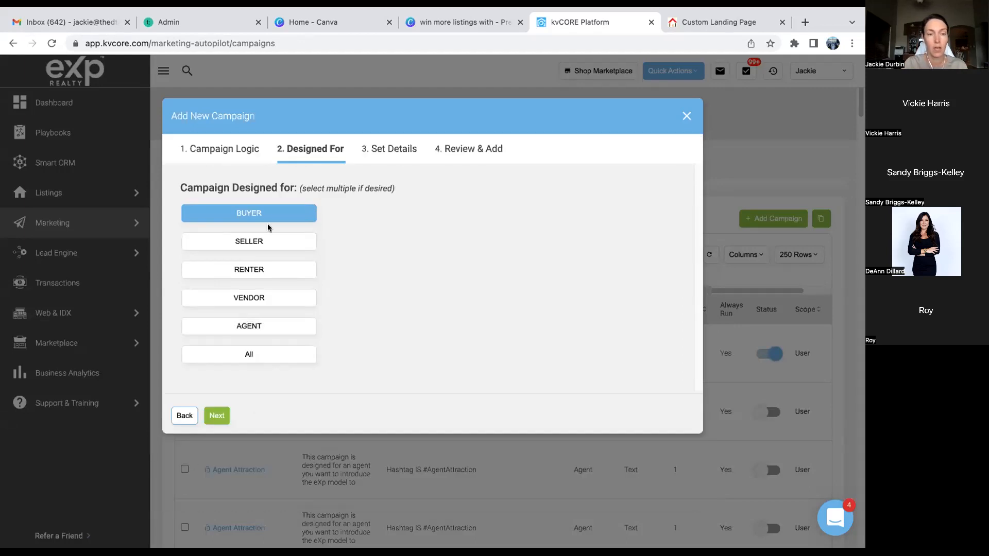
pyautogui.click(259, 242)
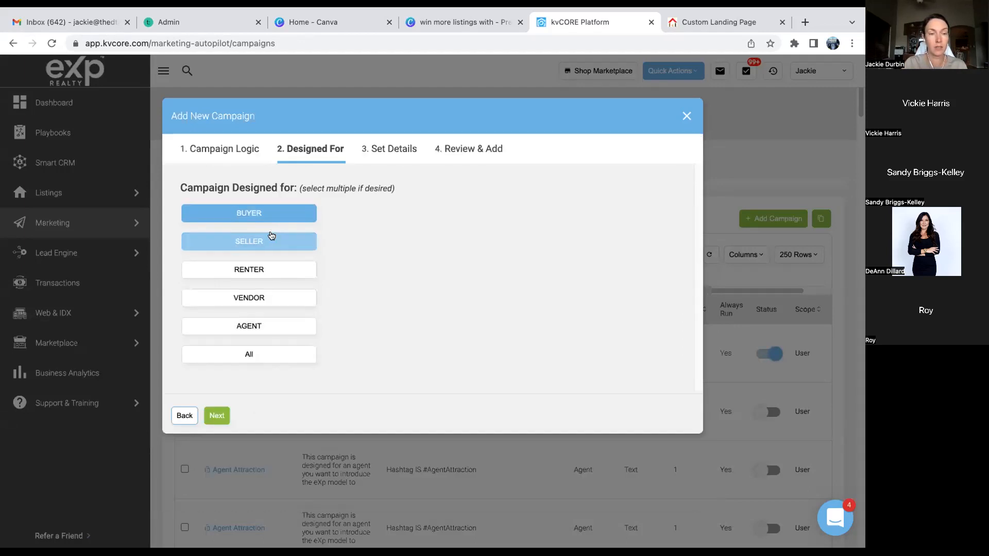
pyautogui.click(264, 270)
pyautogui.click(264, 300)
pyautogui.click(284, 297)
pyautogui.click(283, 269)
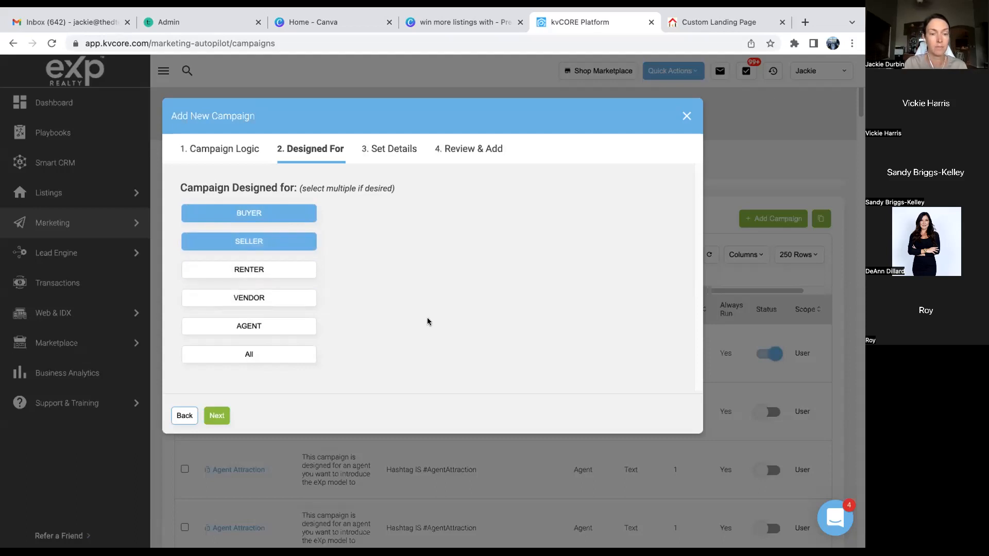
pyautogui.click(217, 416)
# - Name it '1234 Rainbow', describe it 'Just Sold Landing Page for 1234 Rainbow in SunGroves', then review
pyautogui.click(232, 224)
pyautogui.write('1234 Ra')
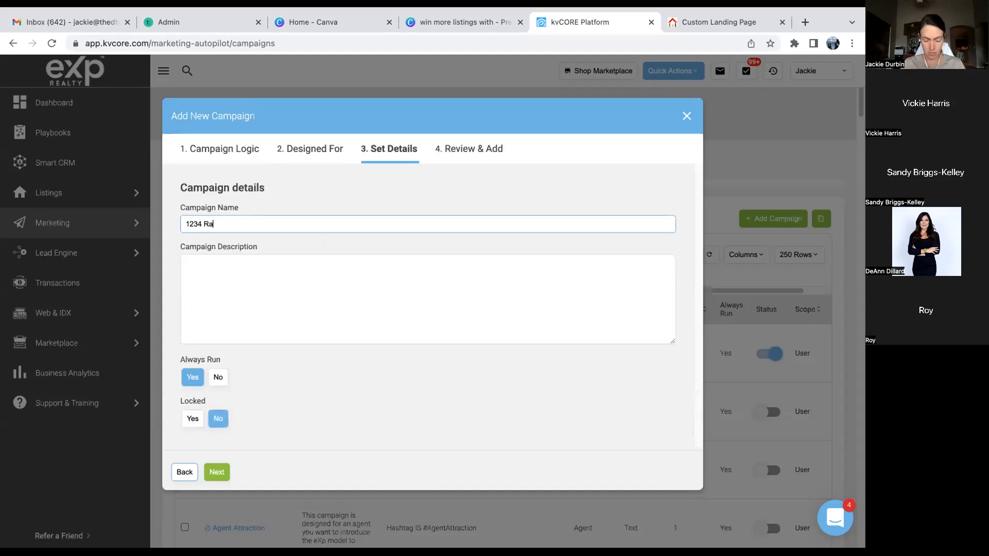
pyautogui.write('inbow')
pyautogui.click(226, 267)
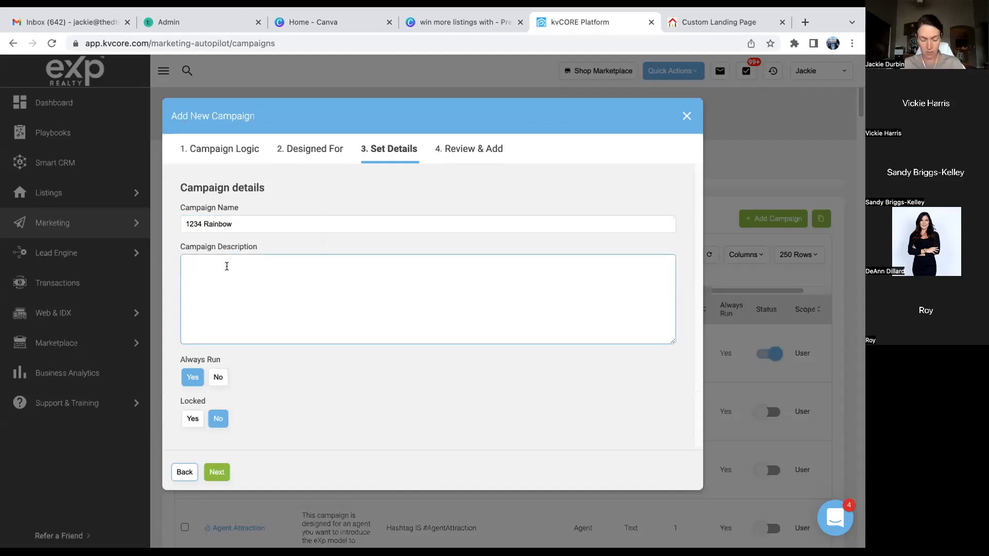
pyautogui.write('Just So')
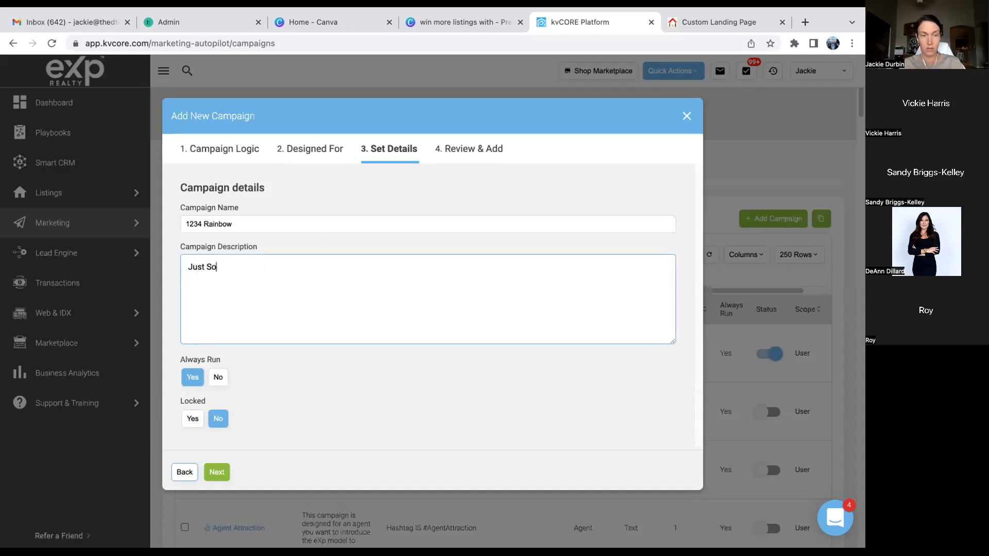
pyautogui.write('ld Landing Pag')
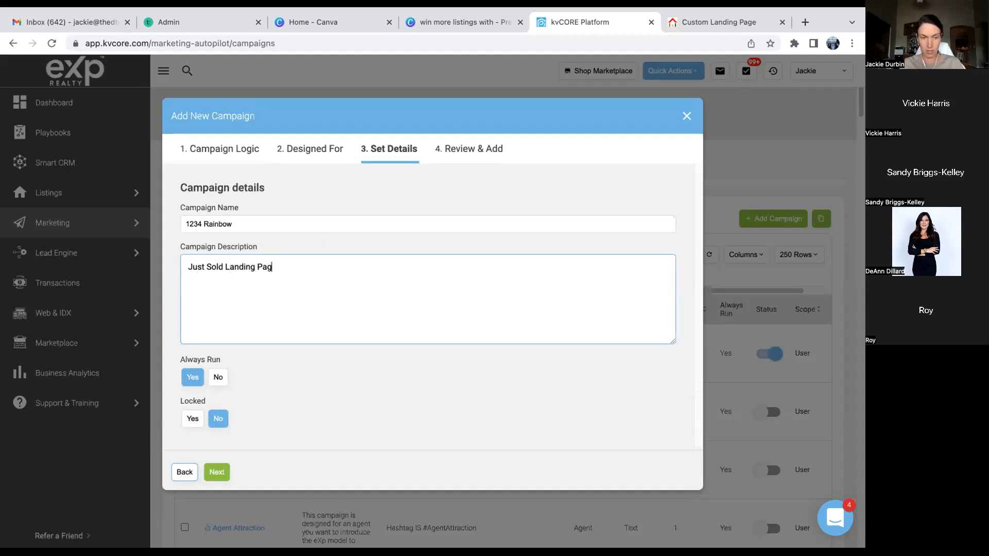
pyautogui.write('e for 12234')
pyautogui.press('BackSpace')
pyautogui.press('BackSpace')
pyautogui.press('BackSpace')
pyautogui.write('34 Rainbow ')
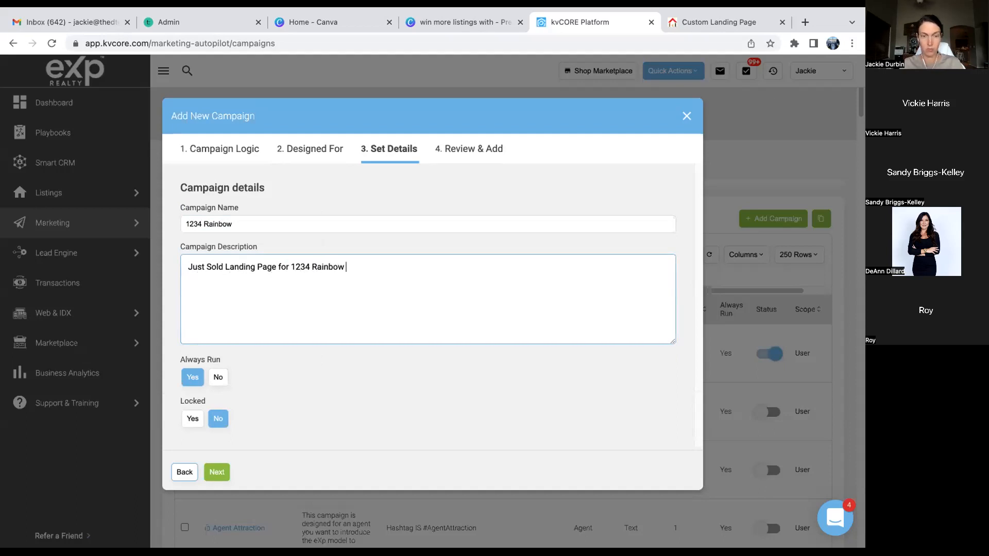
pyautogui.write('in SunGroves')
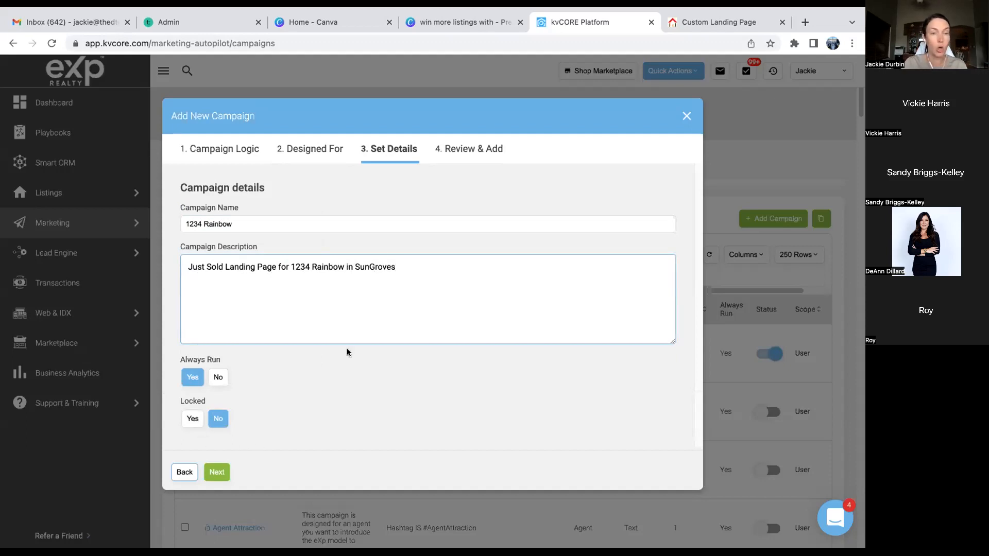
pyautogui.click(217, 473)
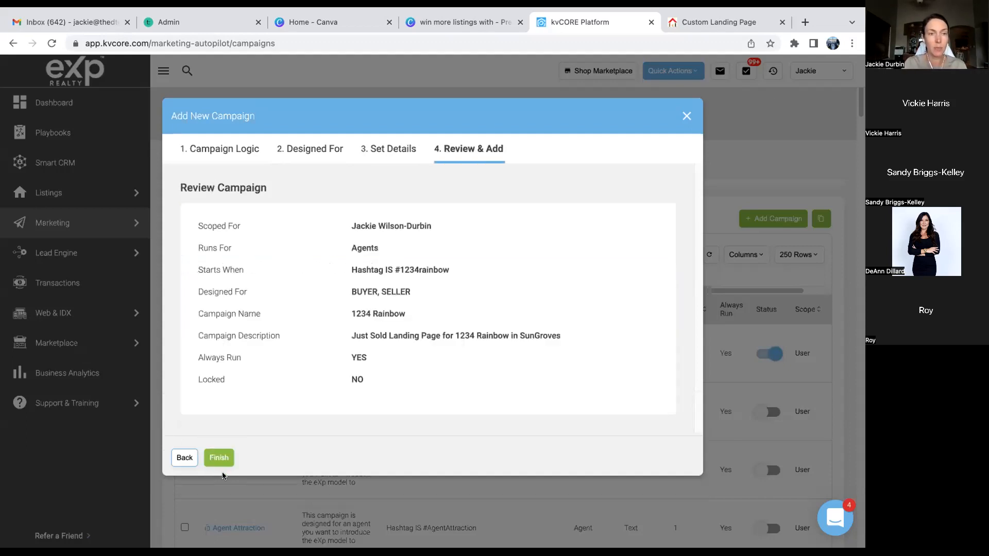
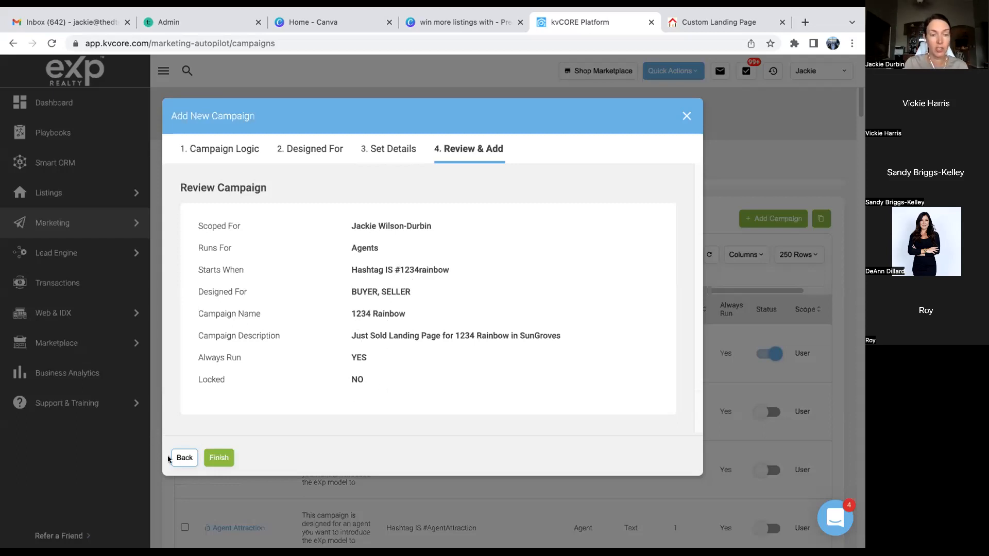
# - Finish creating the 1234 Rainbow campaign and search the campaign list for '1234 rainbow'
pyautogui.click(214, 459)
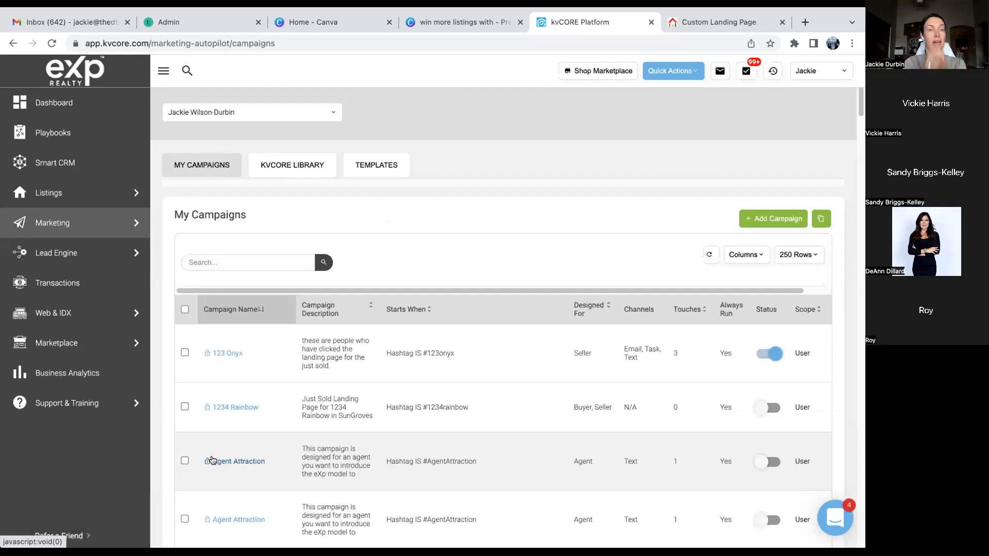
pyautogui.click(208, 261)
pyautogui.write('123')
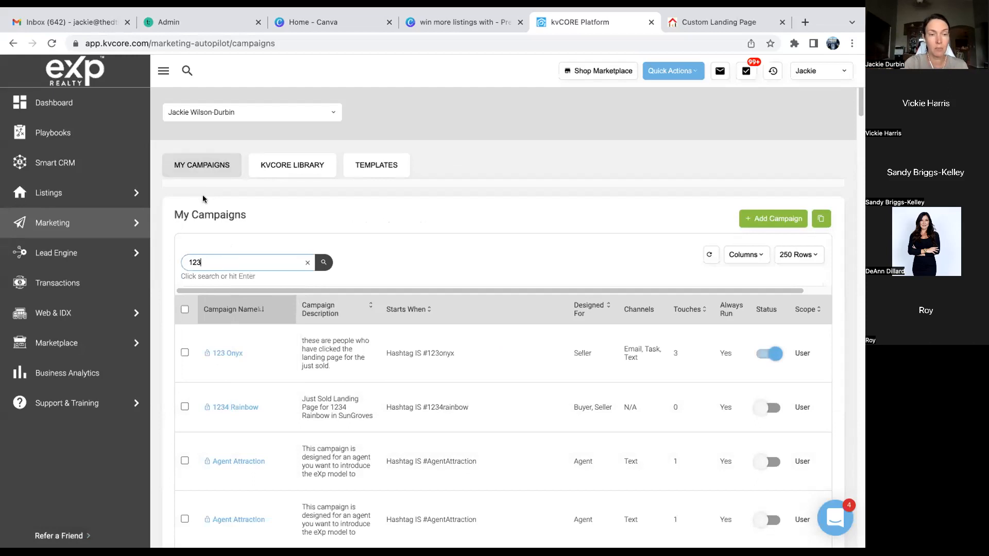
pyautogui.write('4 rainbow')
pyautogui.press('Return')
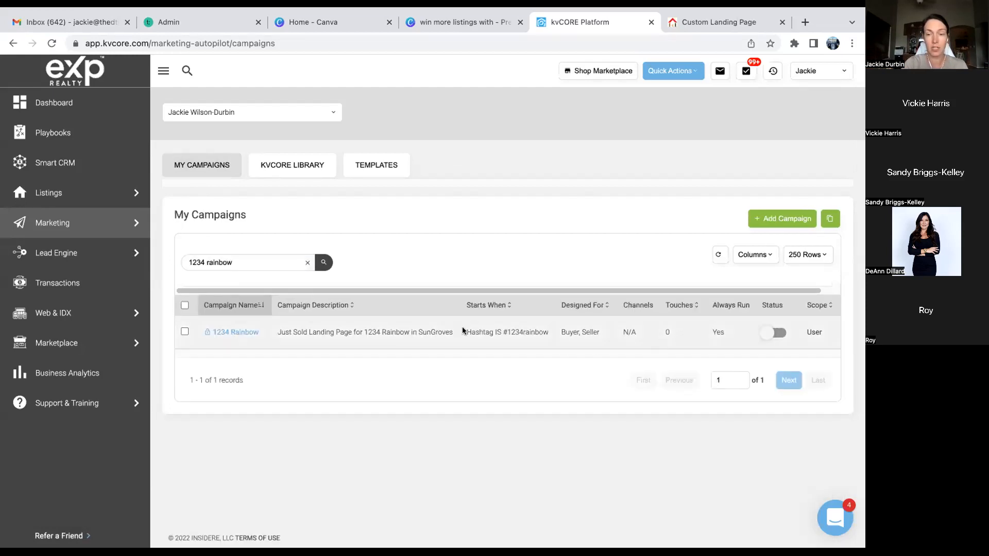
# - In the 1234 Rainbow campaign, add a Text/SMS action using the 1234rainbow Text 1 template
pyautogui.click(230, 332)
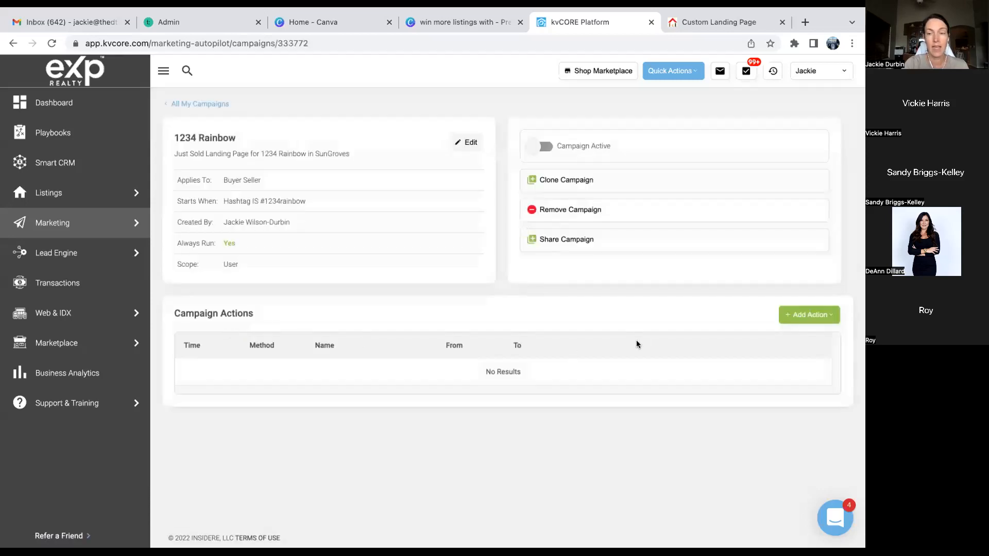
pyautogui.click(798, 315)
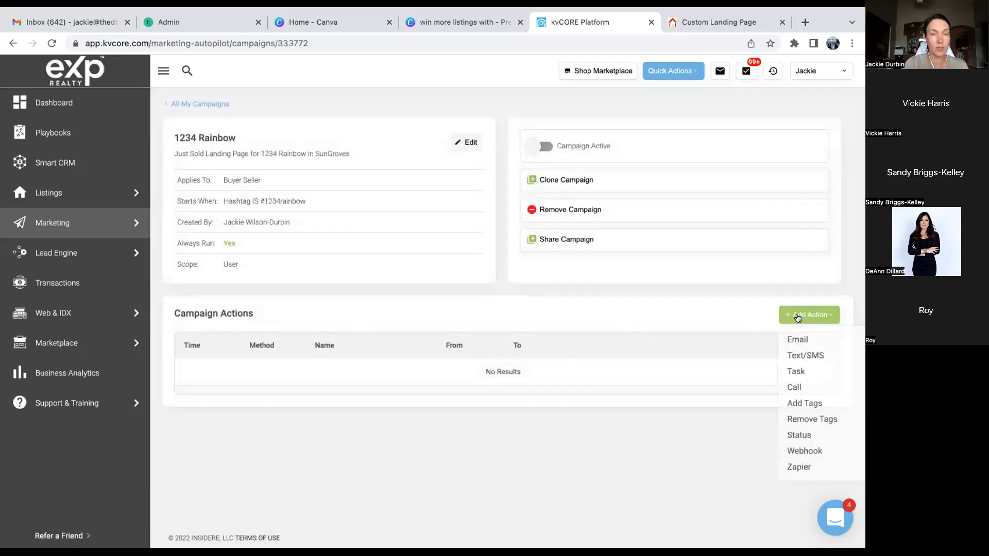
pyautogui.click(796, 355)
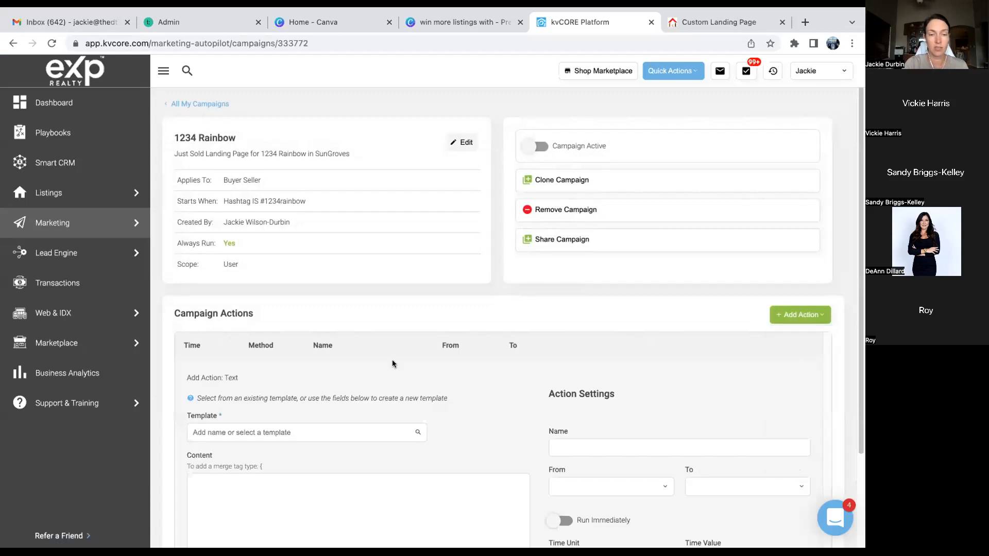
pyautogui.scroll(-3, 393, 364)
pyautogui.click(342, 314)
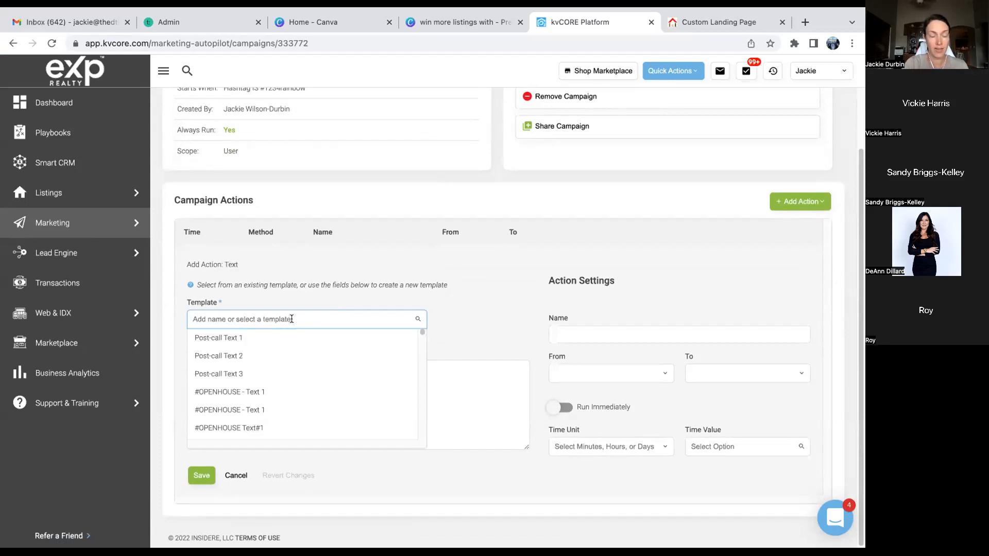
pyautogui.write('1234')
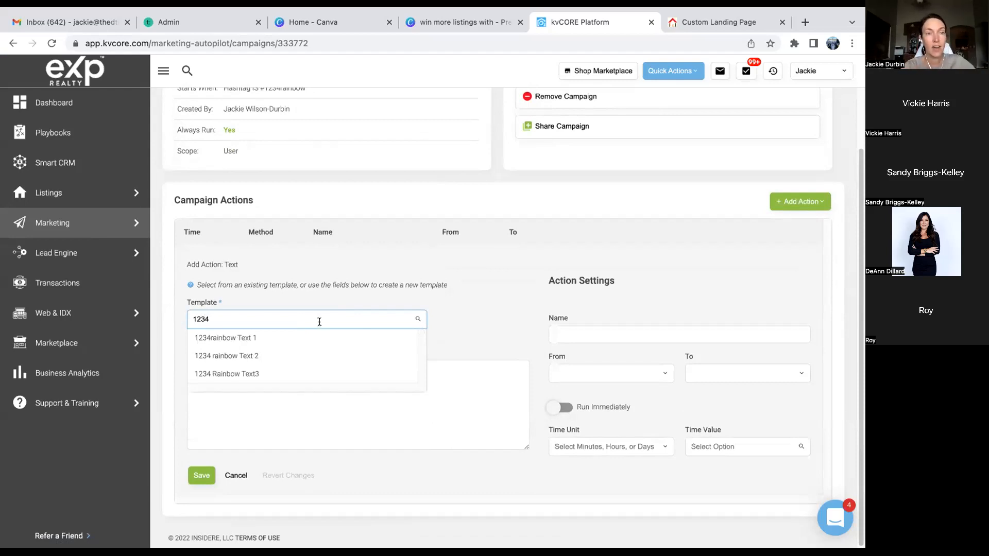
pyautogui.click(245, 340)
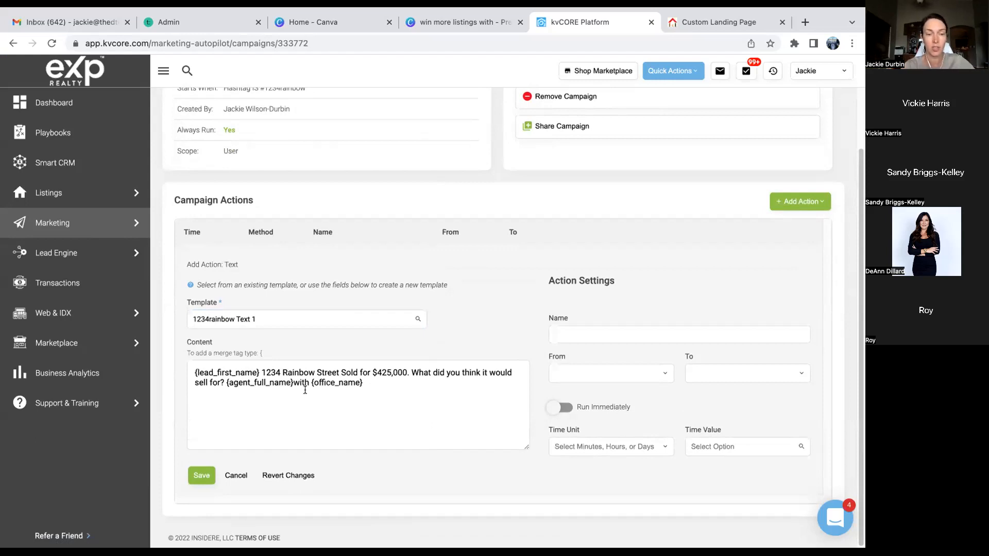
# - Name the action 'Text1', send it from the agent immediately, and save it
pyautogui.click(578, 329)
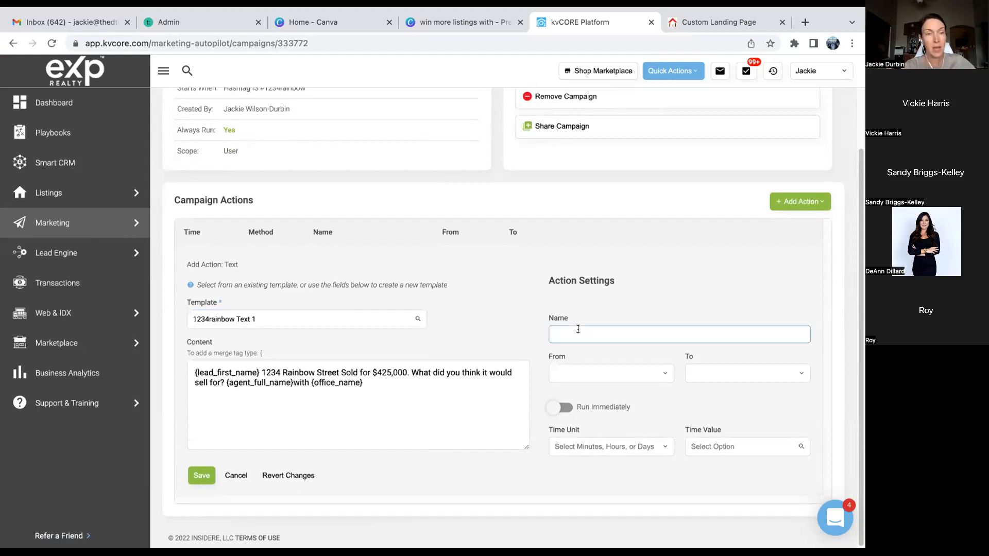
pyautogui.write('Text1')
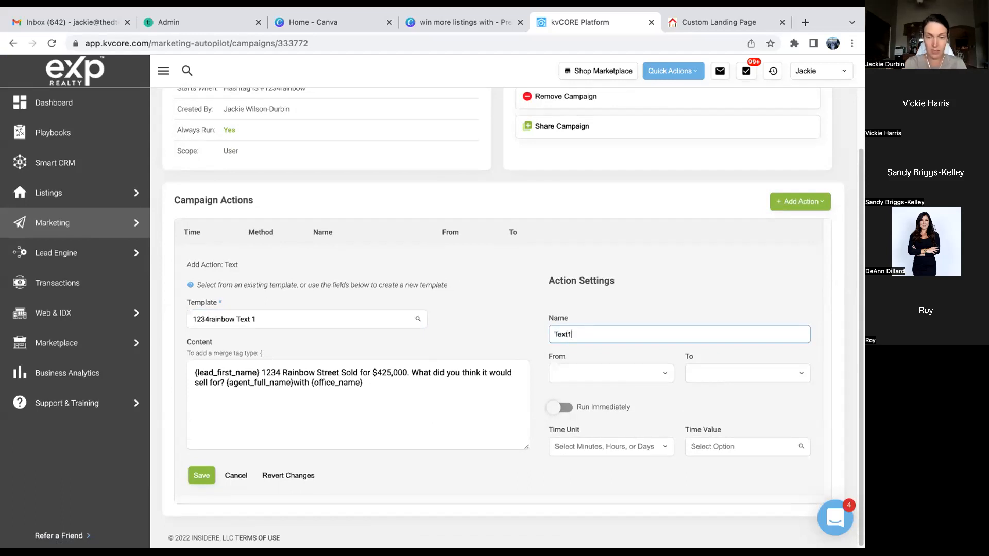
pyautogui.click(642, 369)
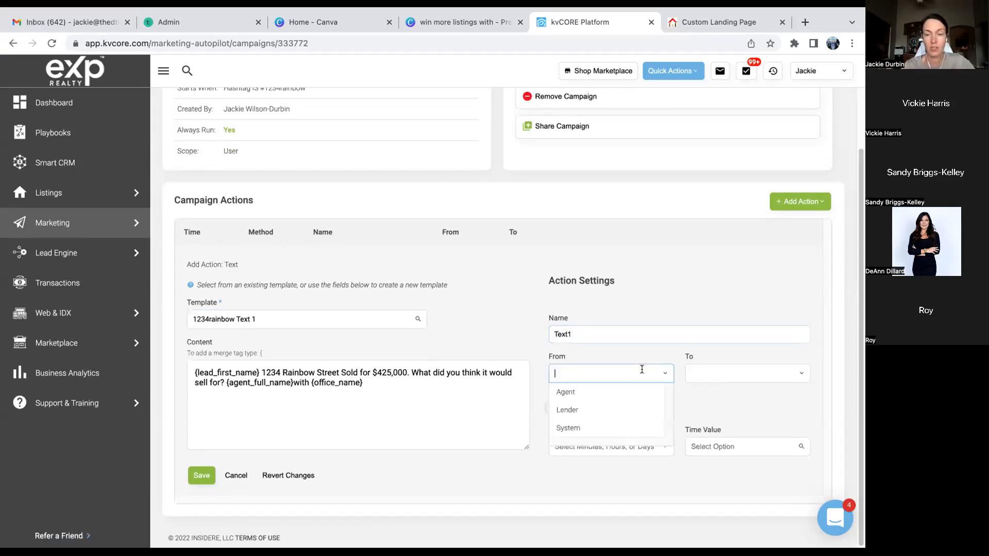
pyautogui.click(608, 396)
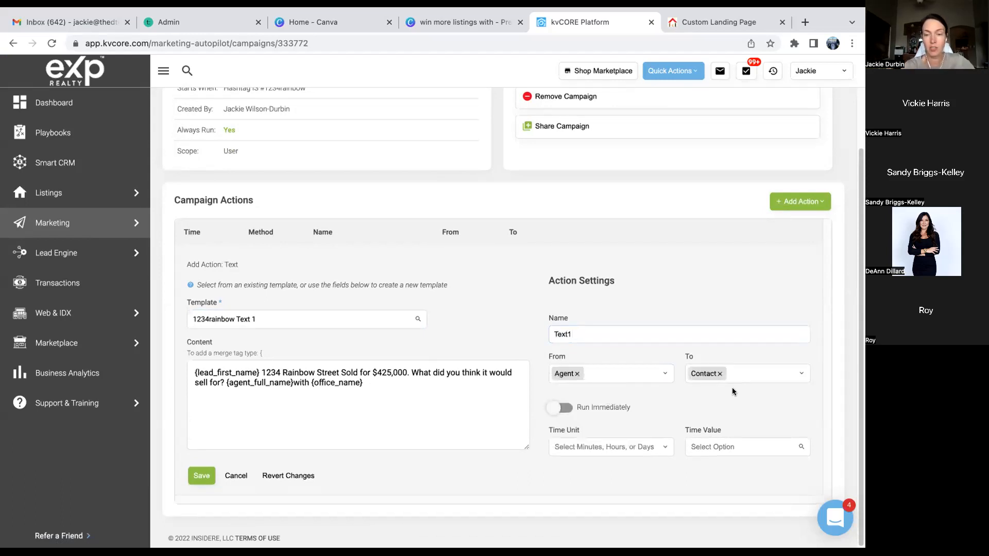
pyautogui.click(566, 409)
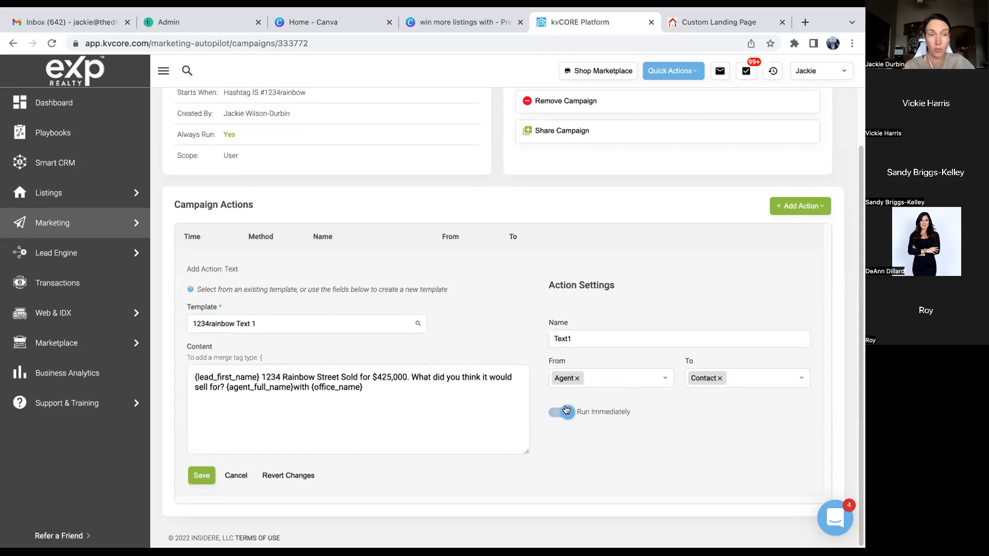
pyautogui.click(200, 476)
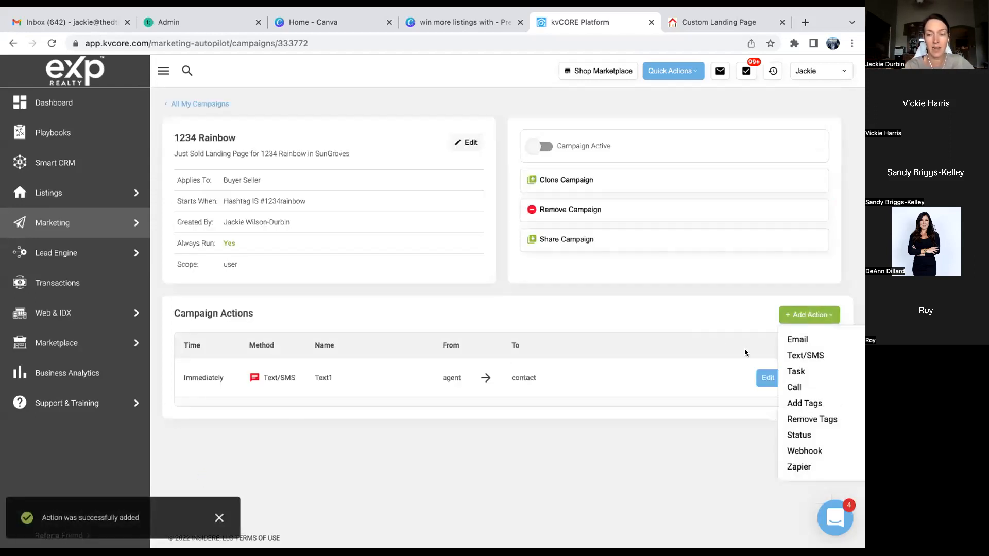
# - Add another Text/SMS action using the 1234 rainbow Text 2 template
pyautogui.click(814, 356)
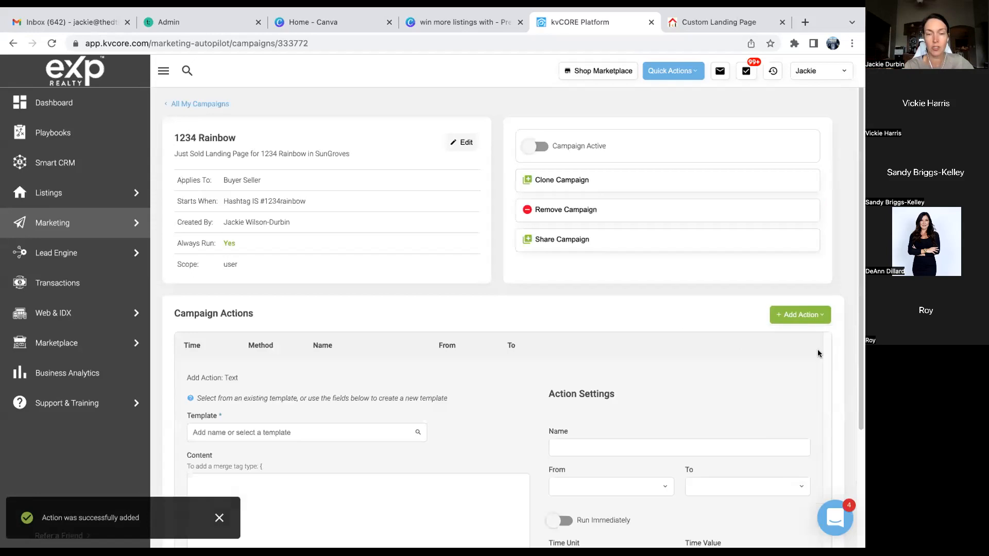
pyautogui.click(334, 434)
pyautogui.write('1234')
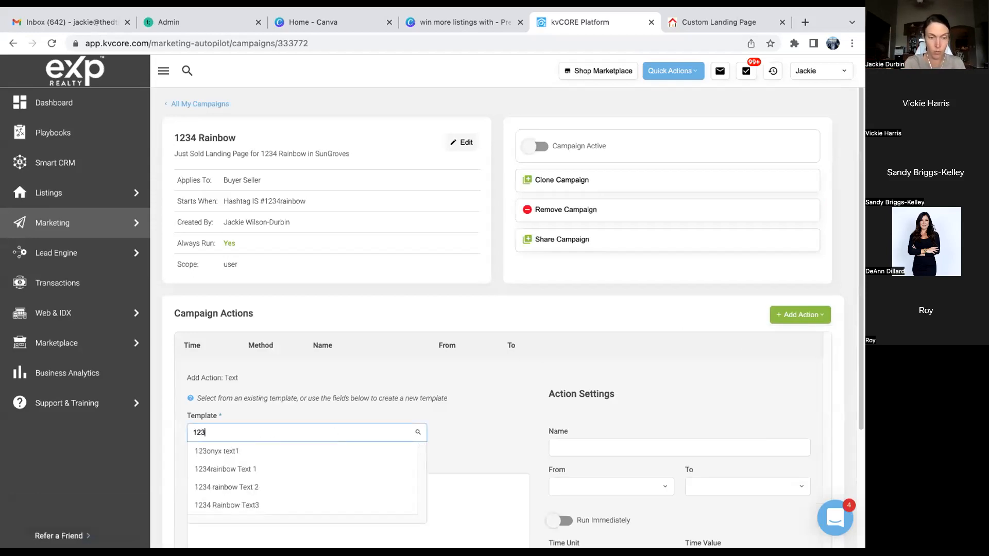
pyautogui.click(313, 465)
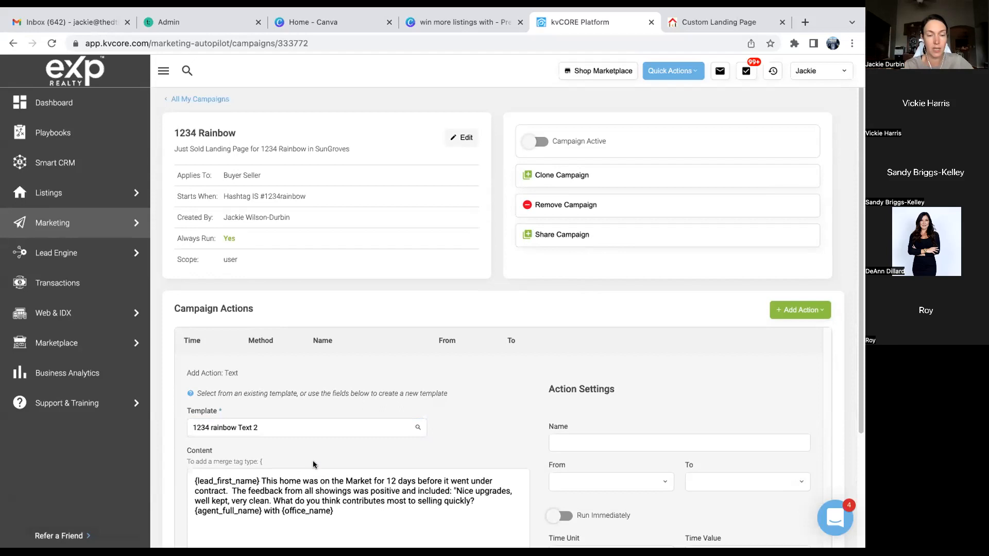
pyautogui.scroll(-1, 313, 460)
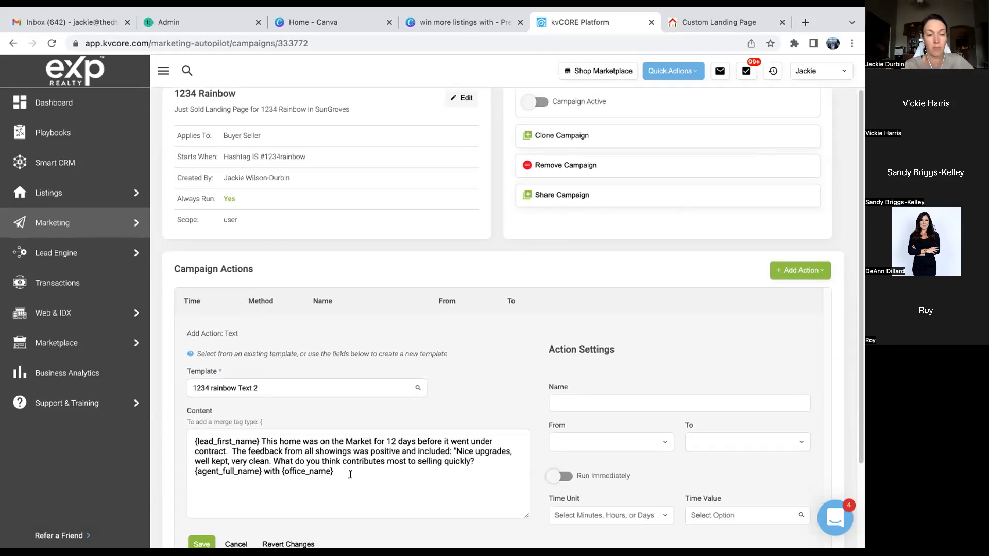
pyautogui.scroll(-1, 469, 448)
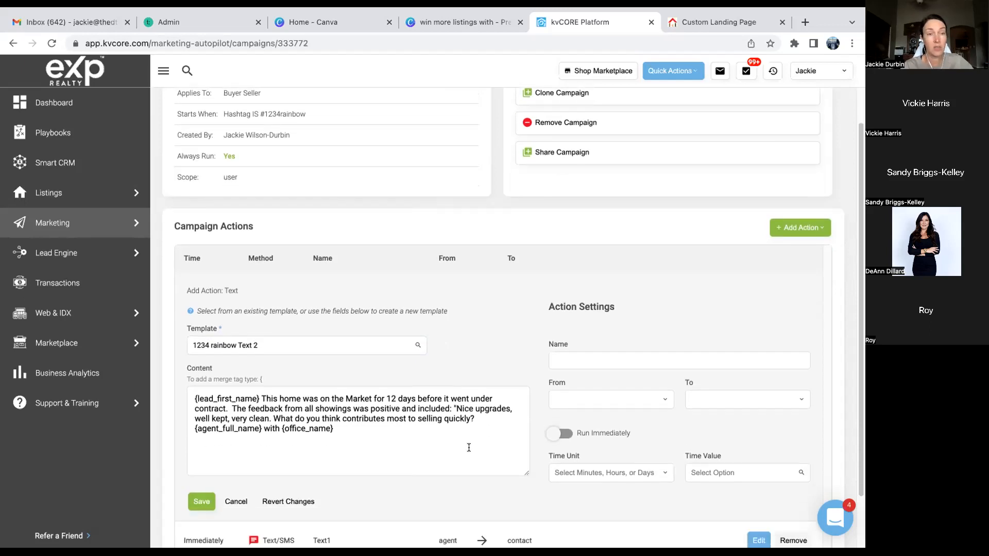
# - Name it 'text 2', send from the agent after 15 minutes, and save
pyautogui.click(584, 360)
pyautogui.write('text 2')
pyautogui.click(625, 400)
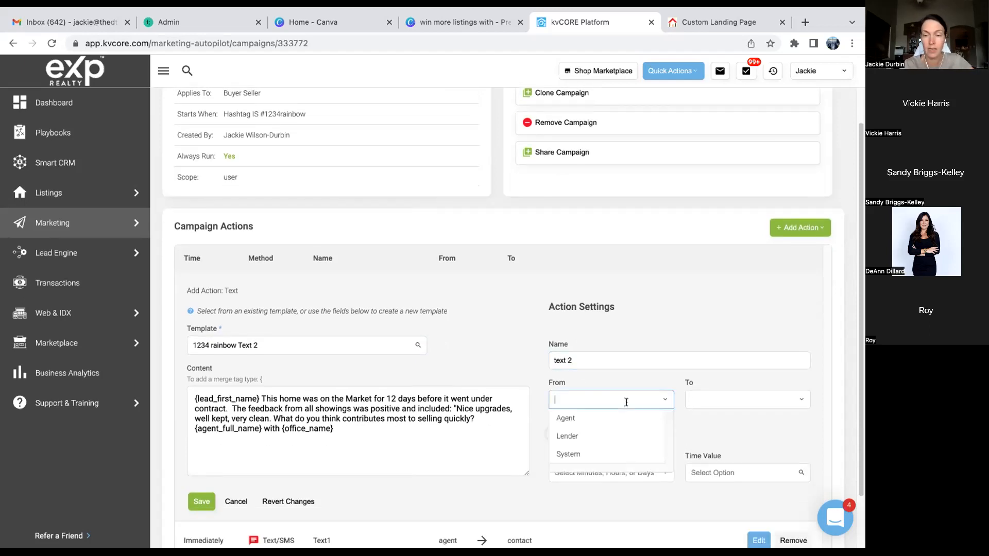
pyautogui.click(607, 421)
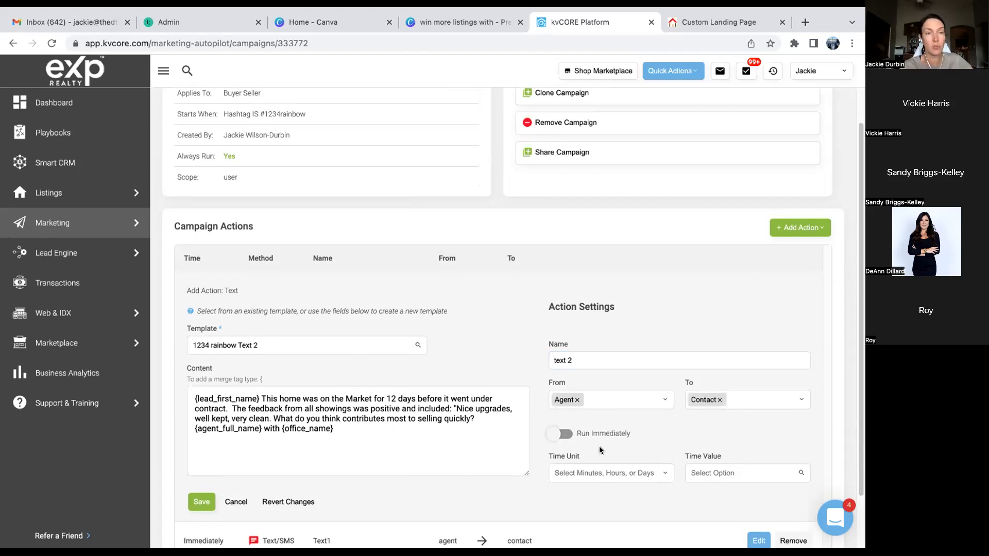
pyautogui.click(603, 472)
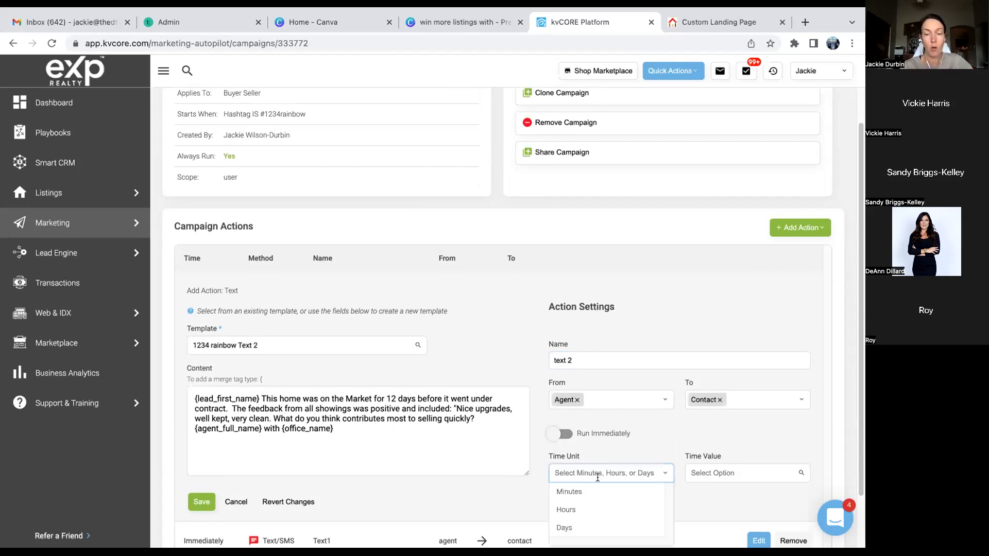
pyautogui.click(581, 496)
pyautogui.click(742, 473)
pyautogui.write('15')
pyautogui.click(732, 491)
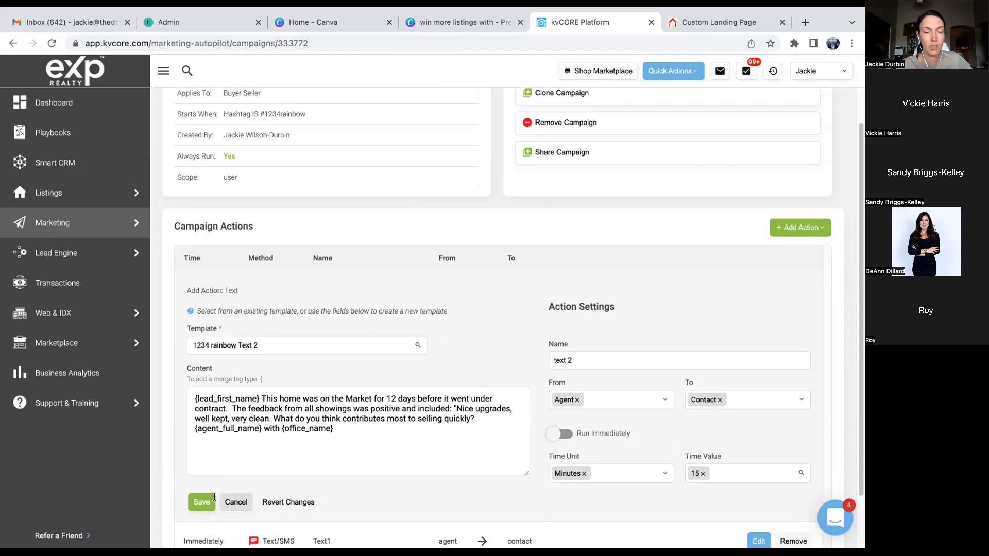
pyautogui.click(199, 501)
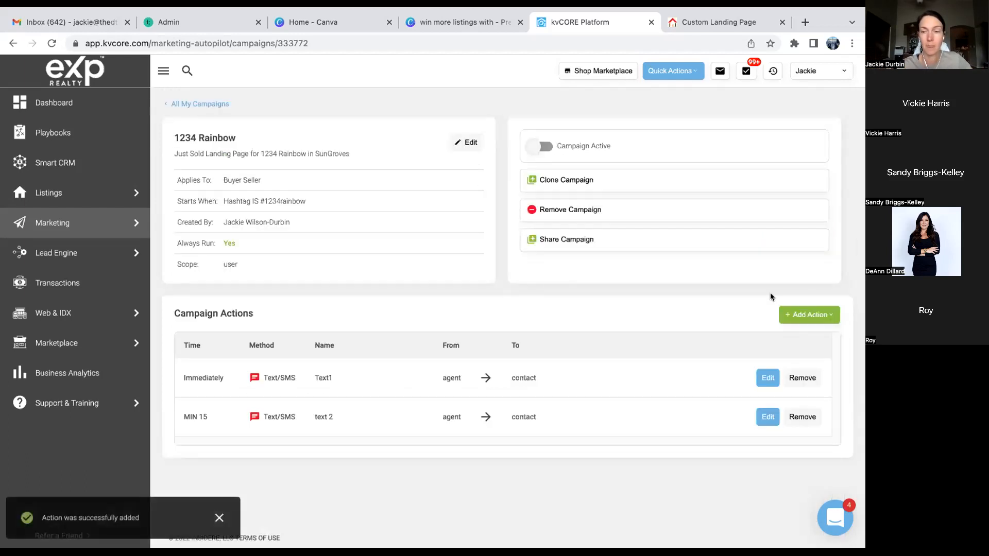
# - Add a Task action using the 1234 Rainbow Task 1 template
pyautogui.click(796, 316)
pyautogui.click(802, 356)
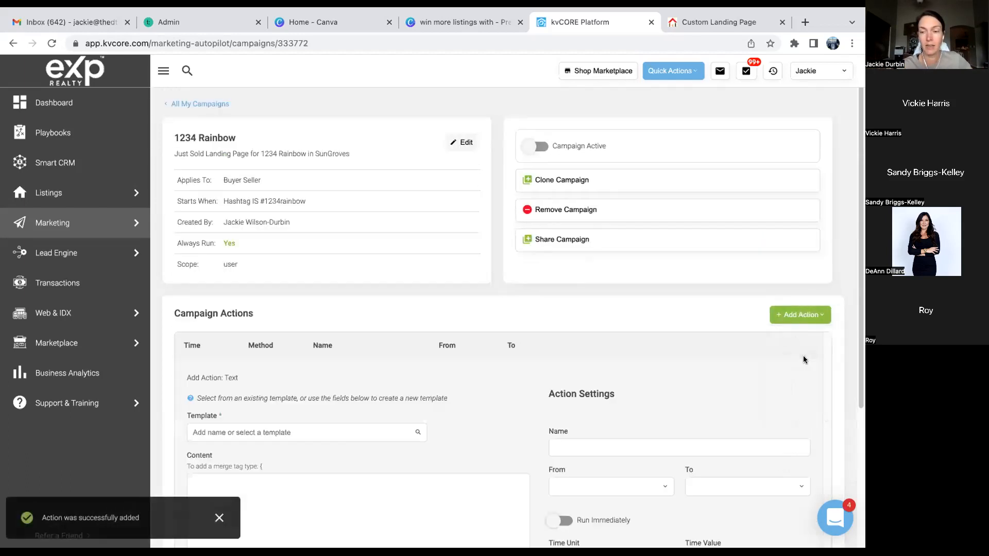
pyautogui.click(801, 314)
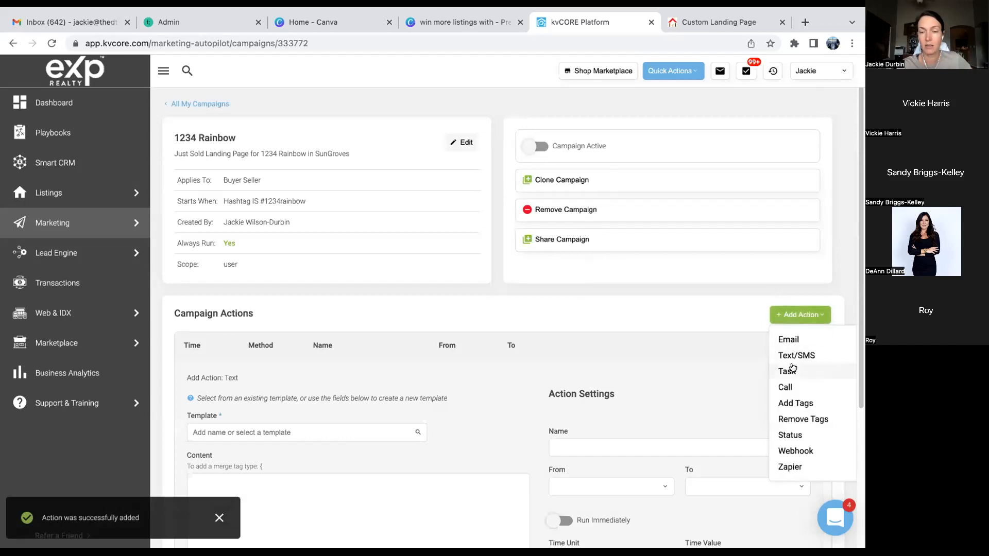
pyautogui.click(811, 371)
pyautogui.click(354, 432)
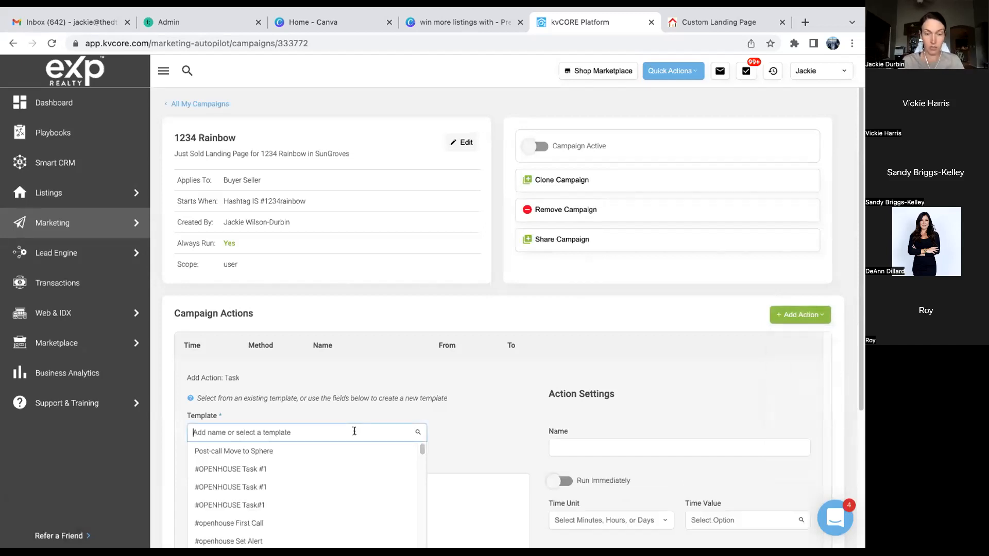
pyautogui.write('123')
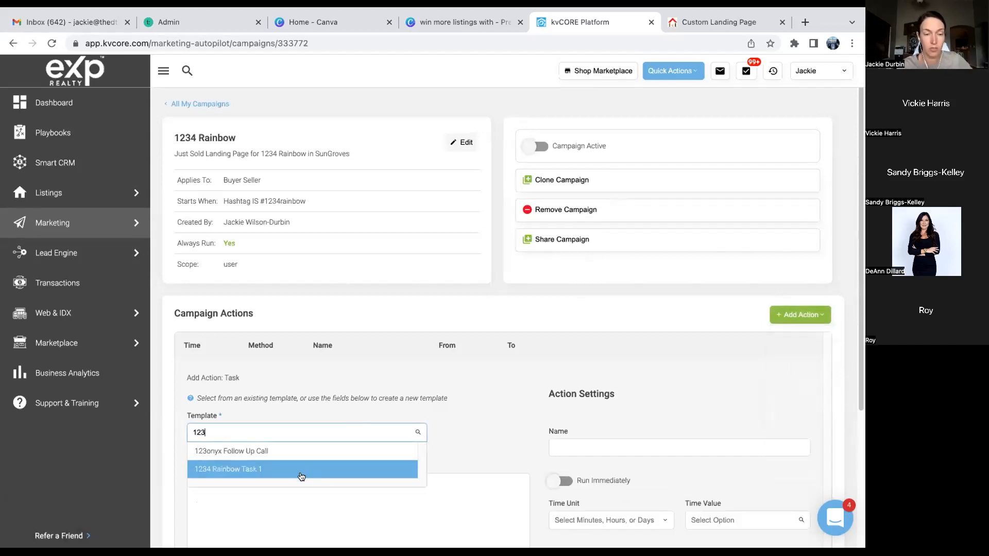
pyautogui.click(301, 476)
pyautogui.scroll(-2, 408, 479)
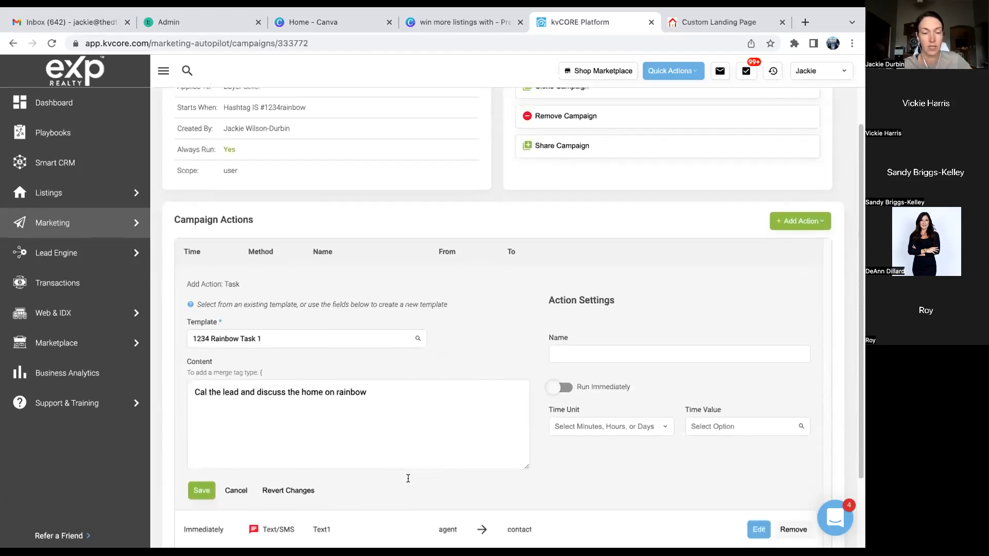
# - Name the task 'Task 1', schedule it after 2 days, and save it
pyautogui.click(569, 345)
pyautogui.write('Task 1')
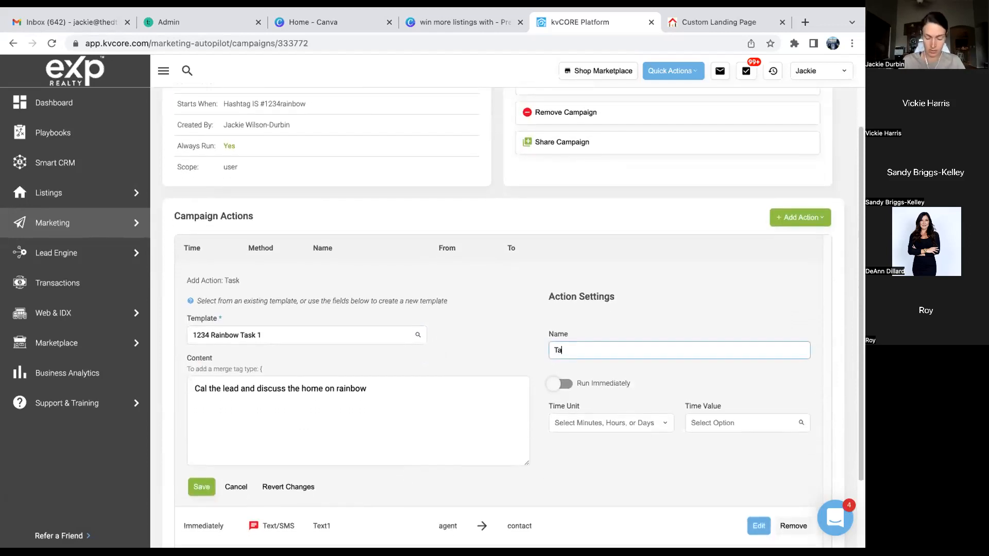
pyautogui.click(633, 420)
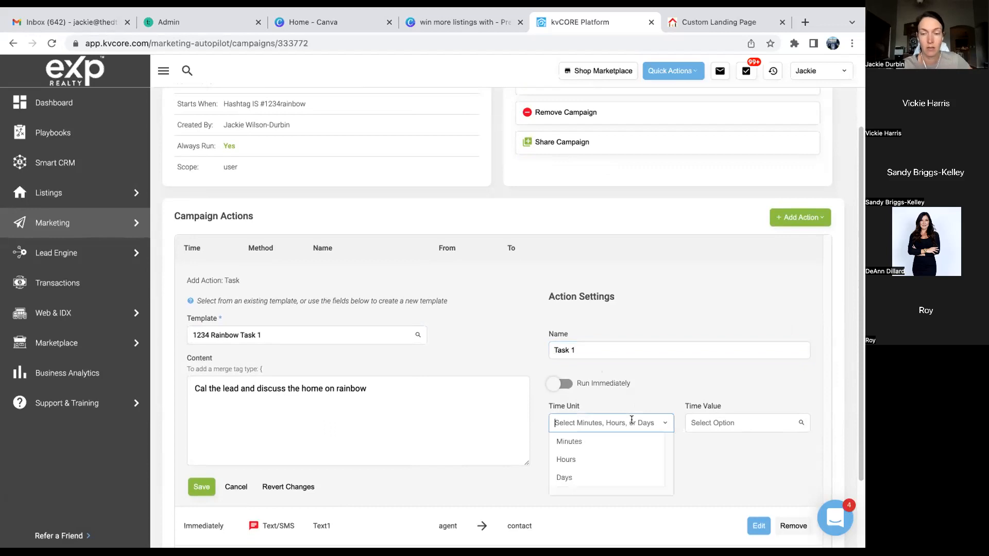
pyautogui.click(594, 476)
pyautogui.click(722, 423)
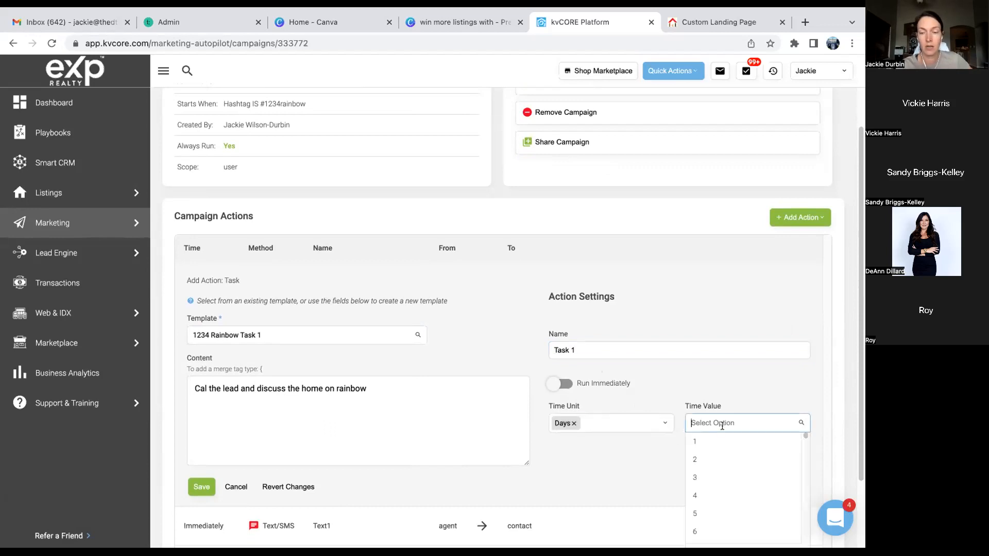
pyautogui.click(699, 458)
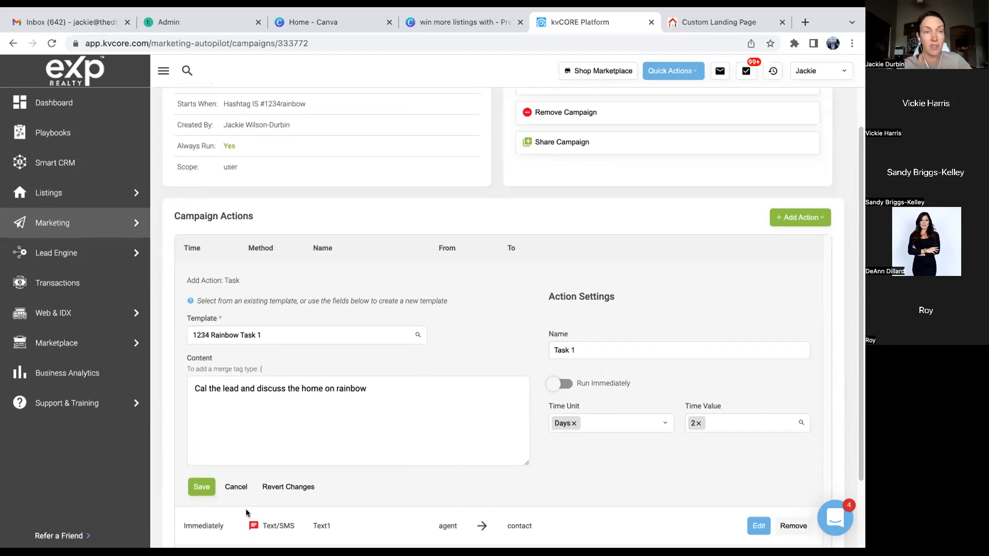
pyautogui.click(203, 486)
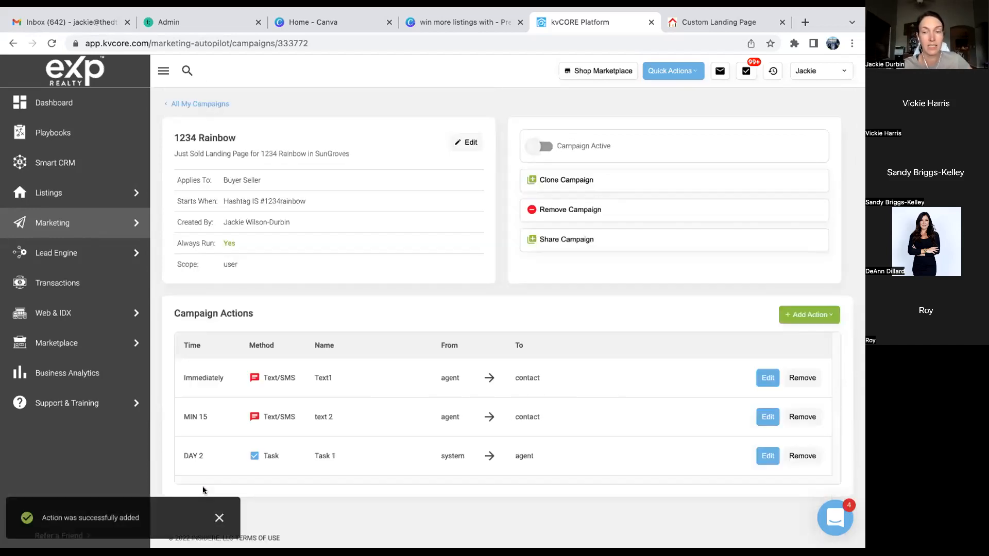
pyautogui.click(792, 315)
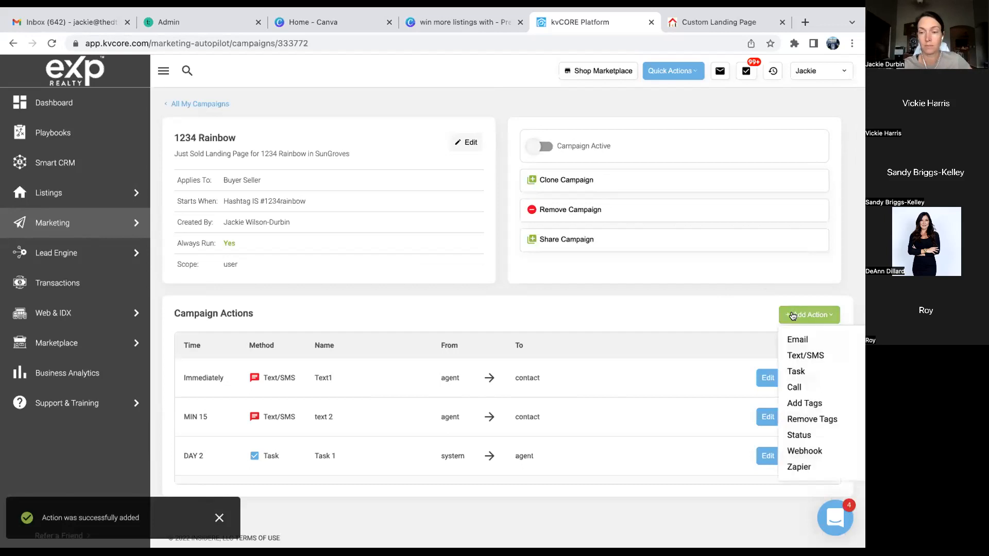
# - Add a Text/SMS action using the 1234 Rainbow Text3 template
pyautogui.click(797, 355)
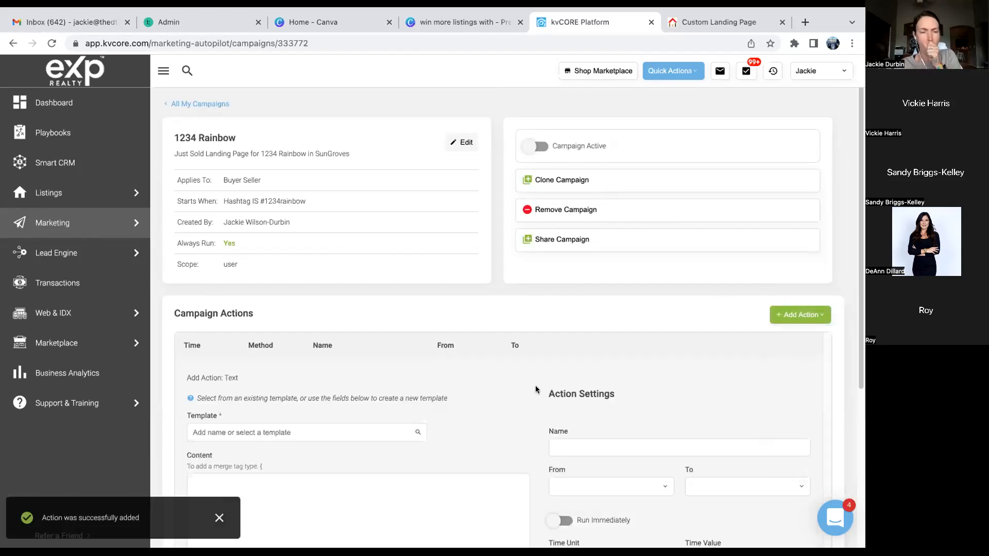
pyautogui.click(367, 431)
pyautogui.write('1234')
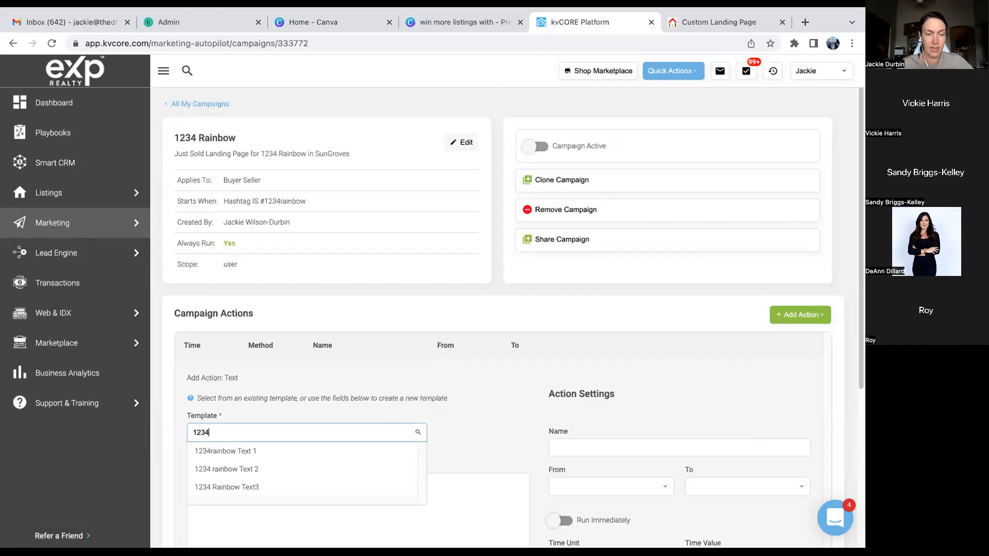
pyautogui.click(353, 487)
pyautogui.scroll(-2, 401, 466)
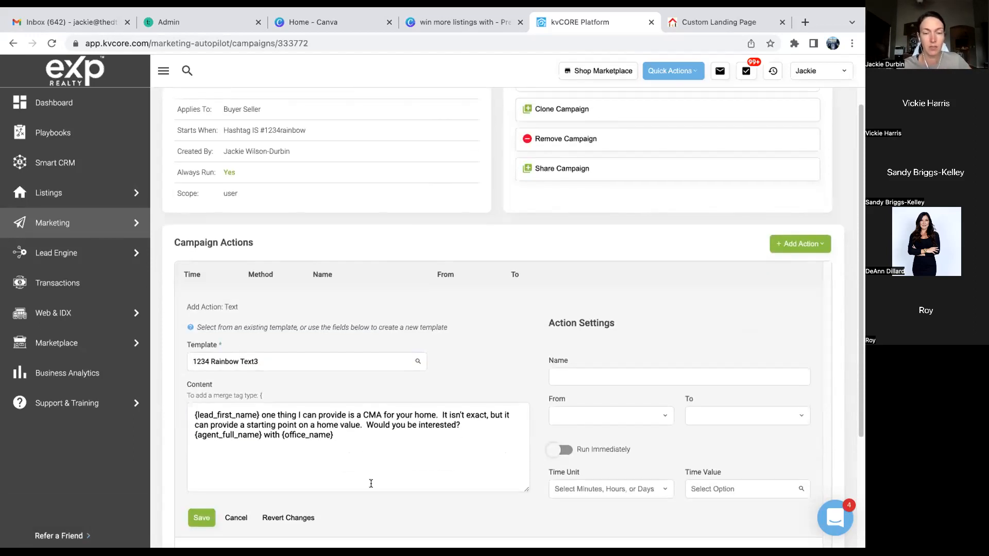
# - Name it 'Text 3', send from the agent, with a 3-day delay
pyautogui.click(570, 381)
pyautogui.write('Text 3')
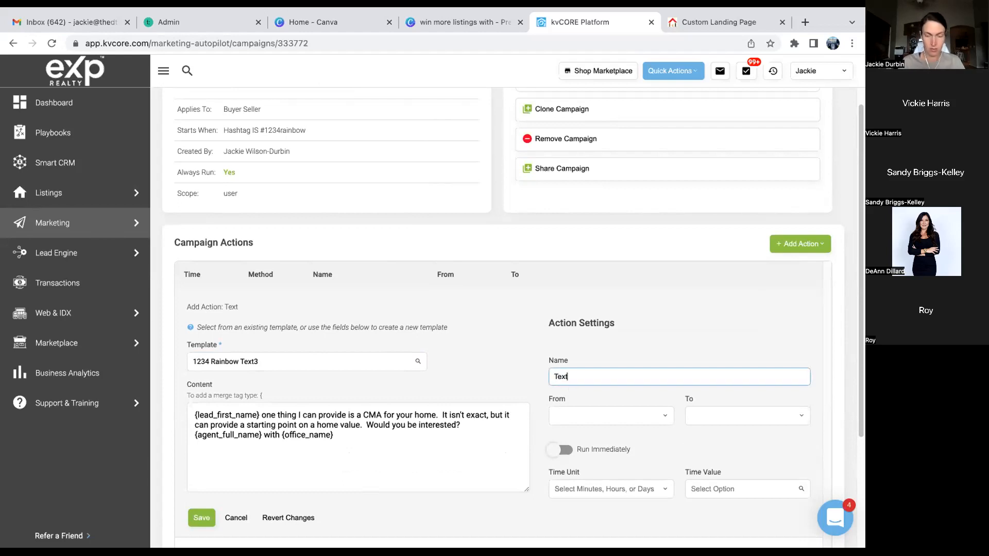
pyautogui.click(612, 415)
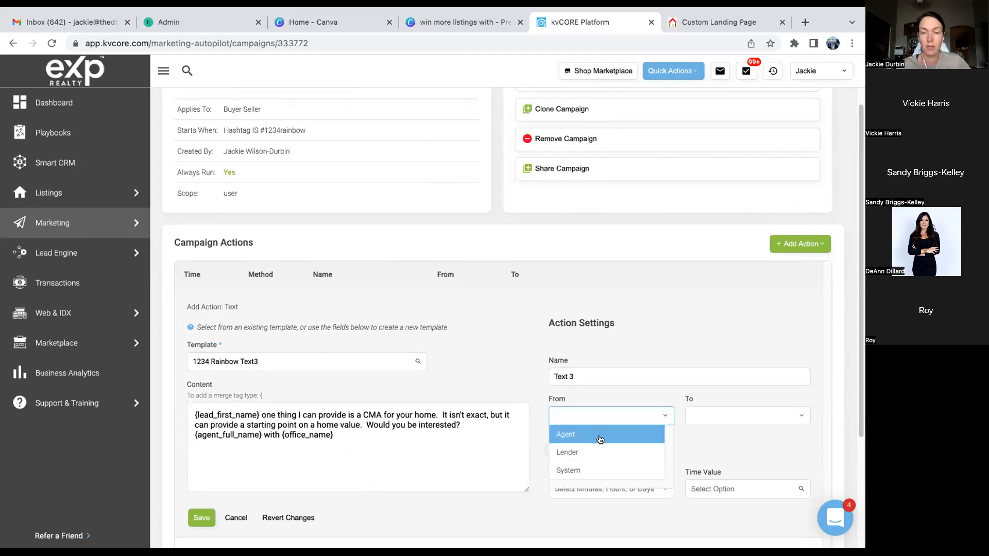
pyautogui.click(596, 437)
pyautogui.click(619, 486)
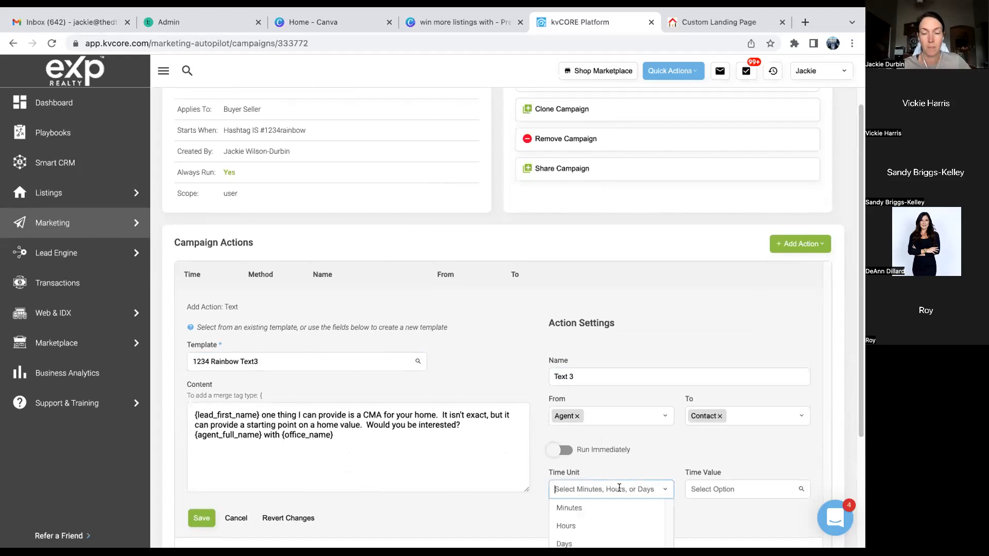
pyautogui.scroll(-1, 619, 488)
pyautogui.click(595, 487)
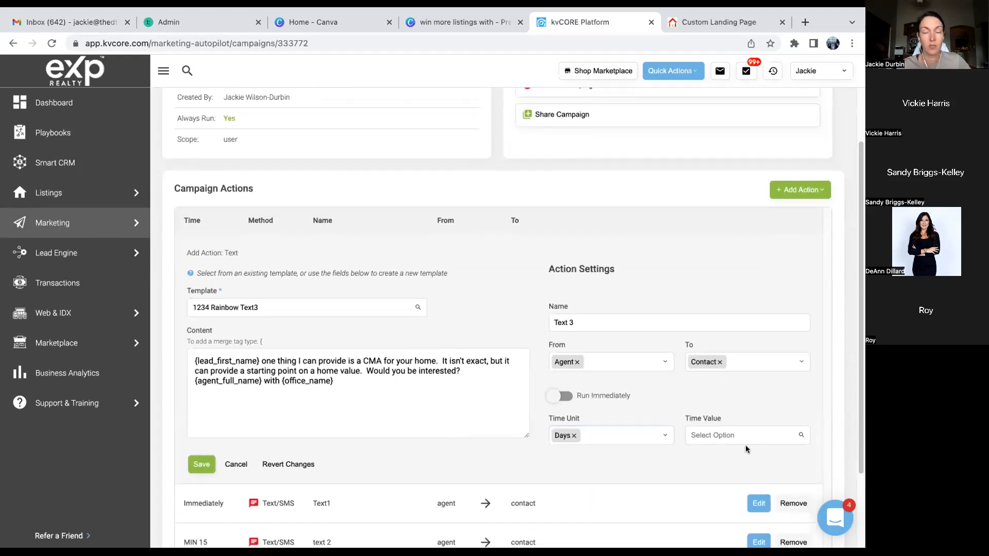
pyautogui.click(745, 430)
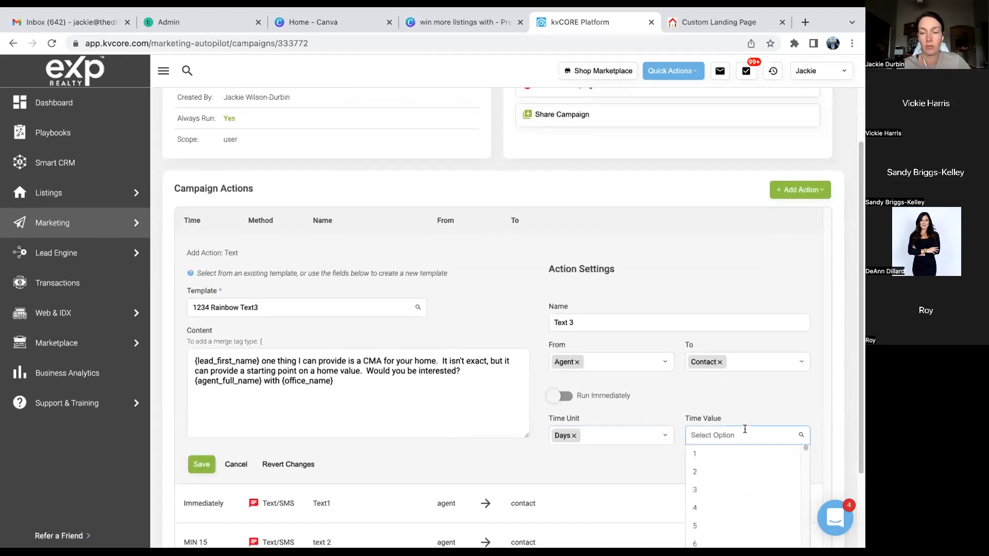
pyautogui.click(696, 489)
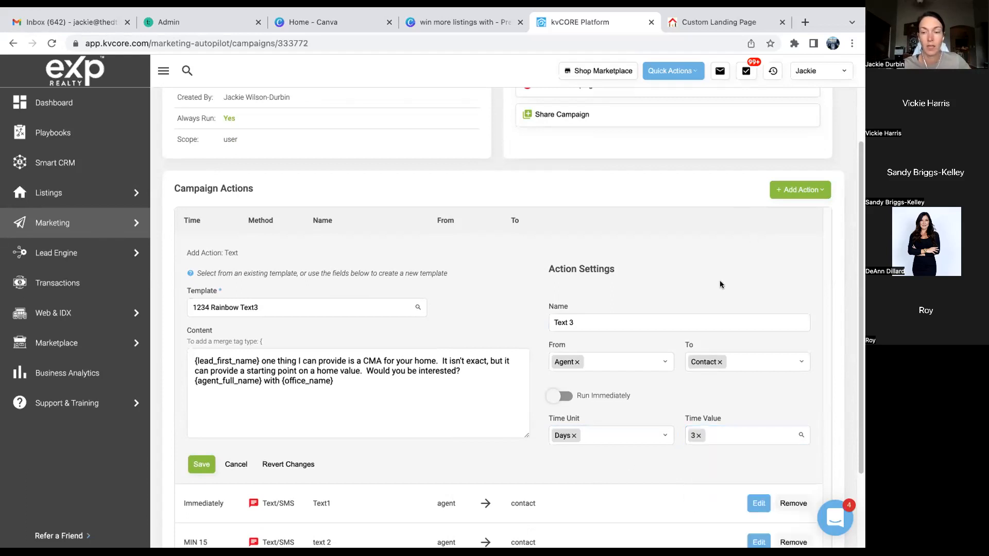
pyautogui.scroll(-2, 720, 284)
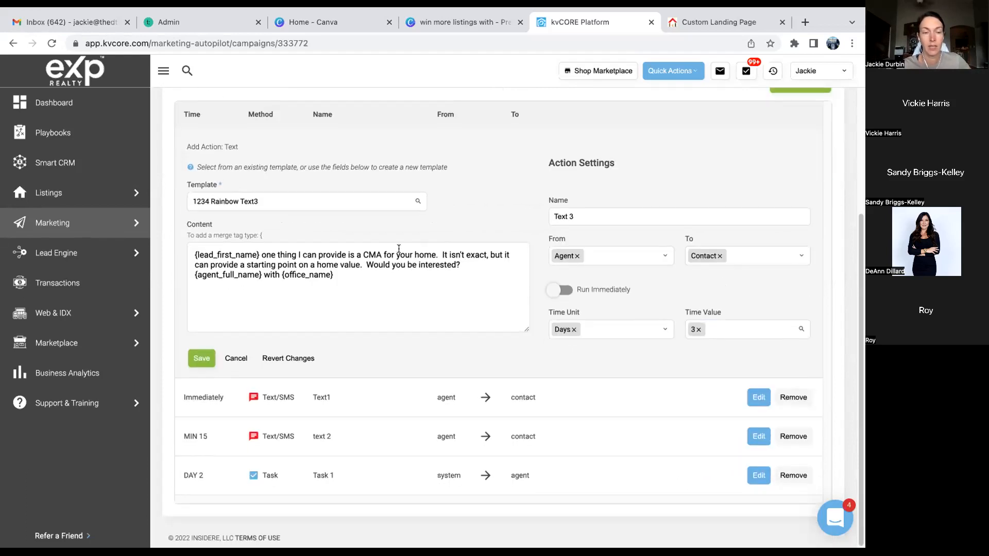
# - Save the Text 3 action and activate the 1234 Rainbow campaign, confirming Yes
pyautogui.click(198, 362)
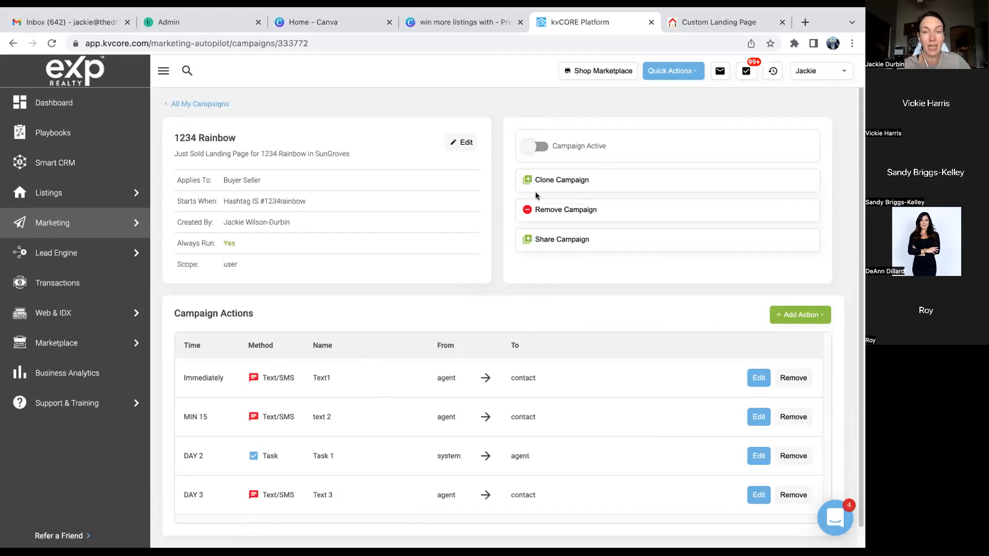
pyautogui.click(537, 147)
pyautogui.click(398, 282)
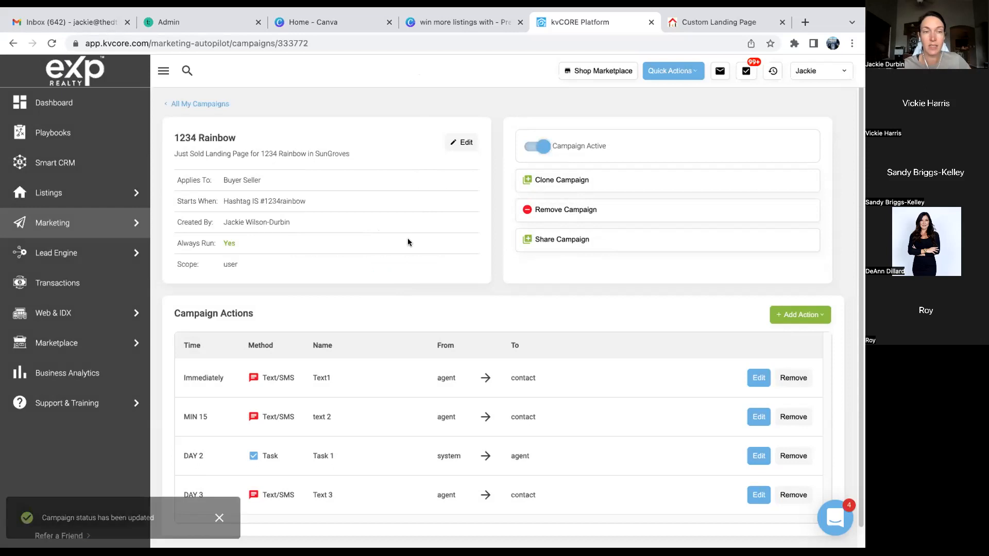
pyautogui.click(689, 20)
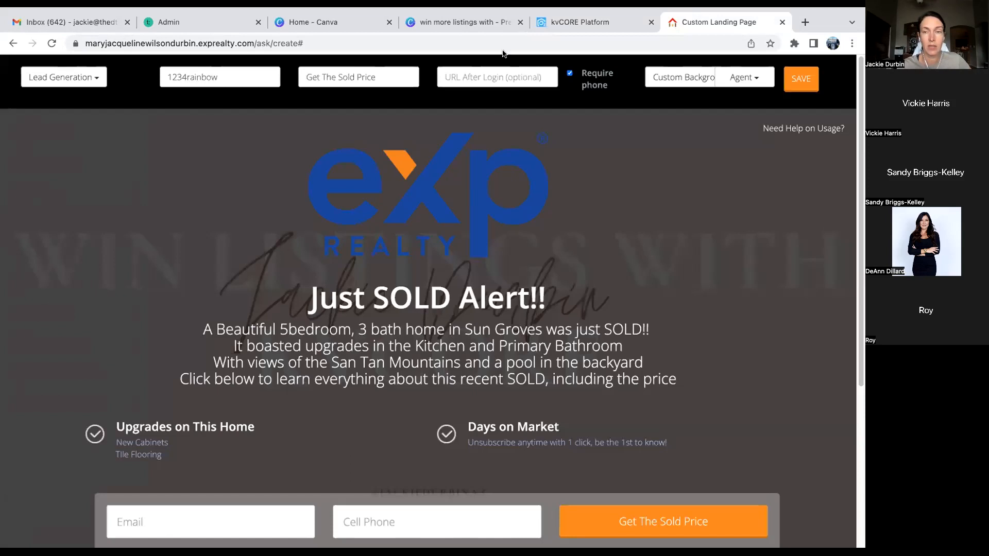
# - Bring up the published Just SOLD Alert landing page and select its web address
pyautogui.click(581, 22)
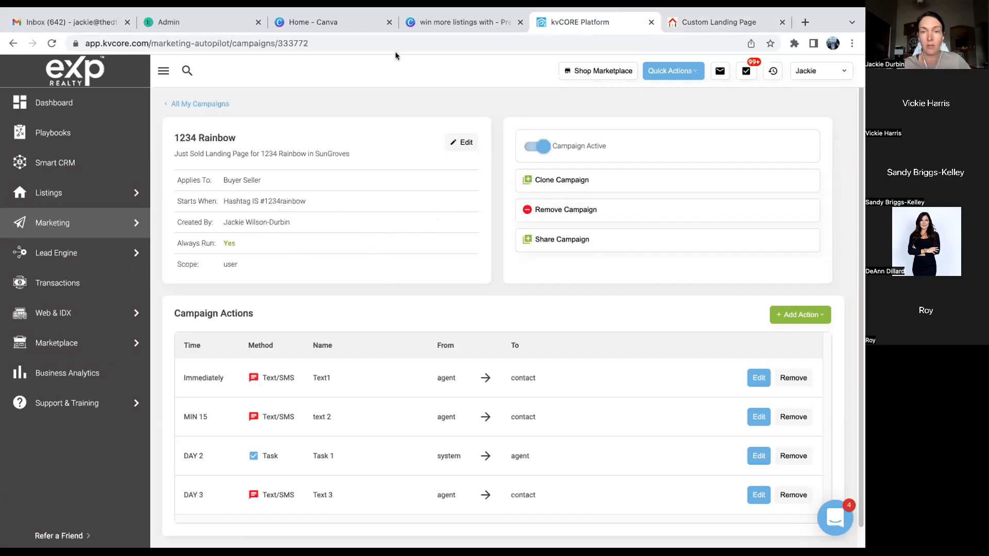
pyautogui.click(675, 23)
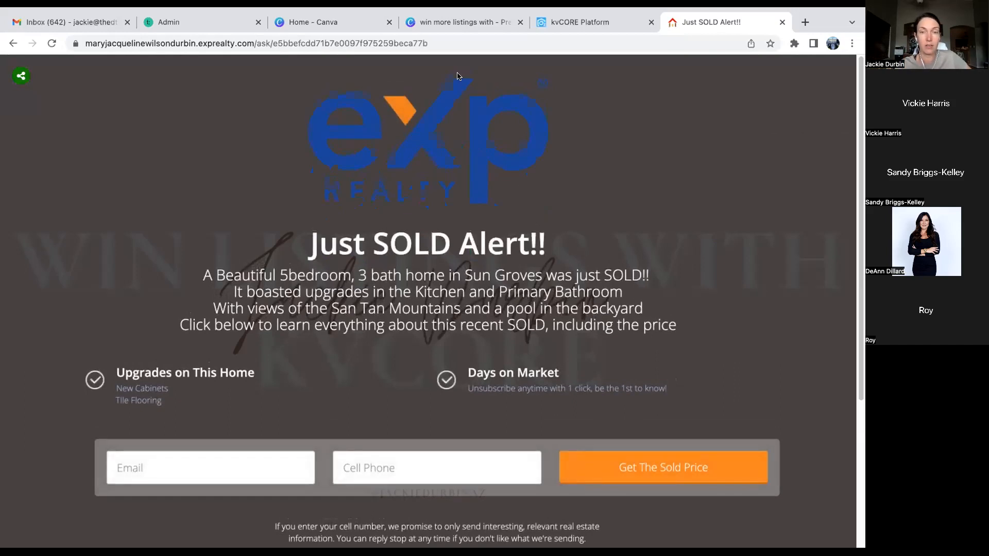
pyautogui.click(437, 43)
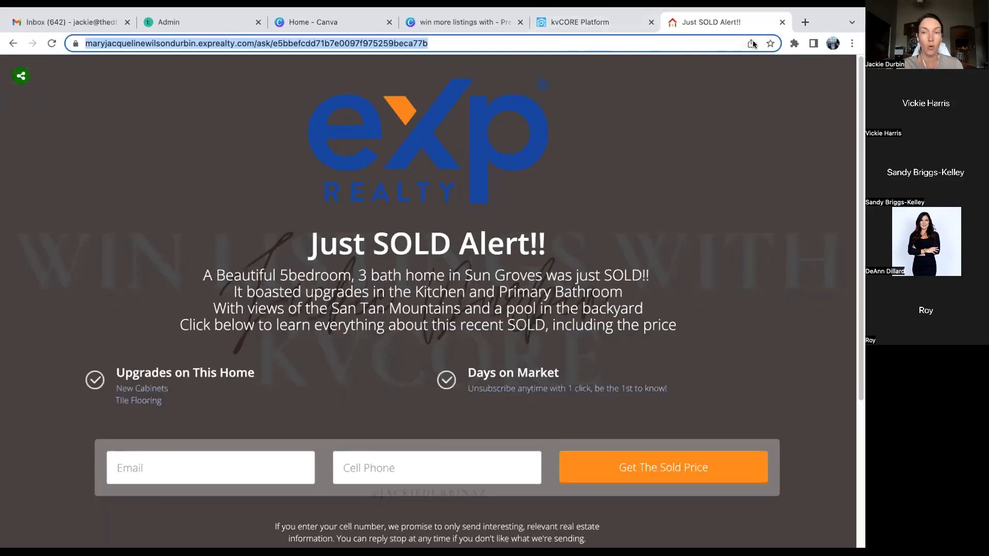
# - Open facebook.com in a new tab and paste the image link into a new post
pyautogui.click(804, 24)
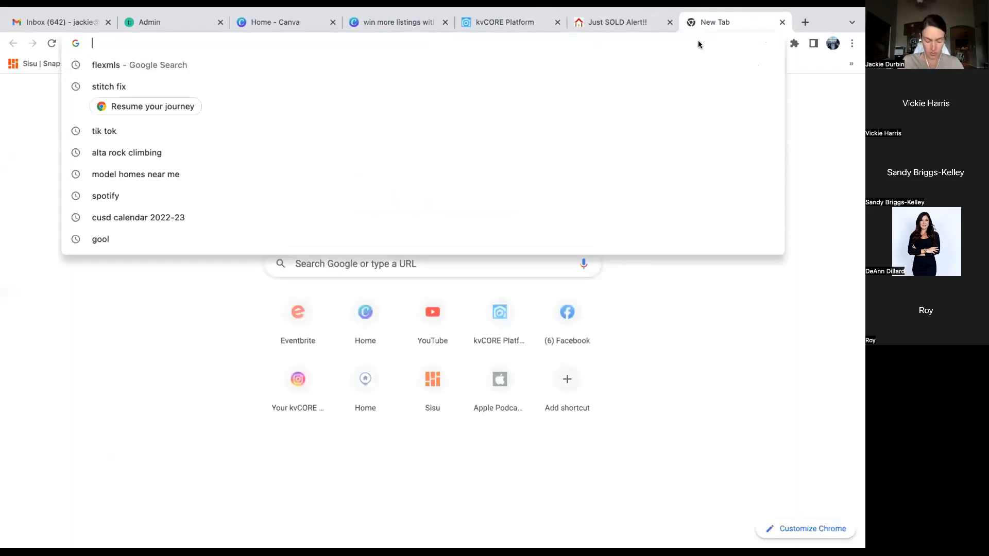
pyautogui.write('facebo')
pyautogui.press('Return')
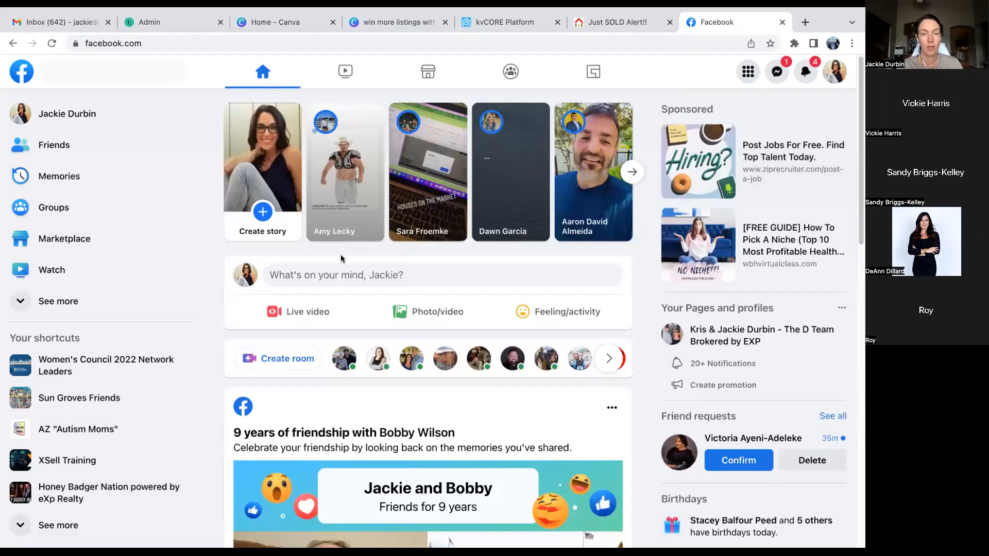
pyautogui.click(333, 275)
pyautogui.hotkey('ctrl', 'v')
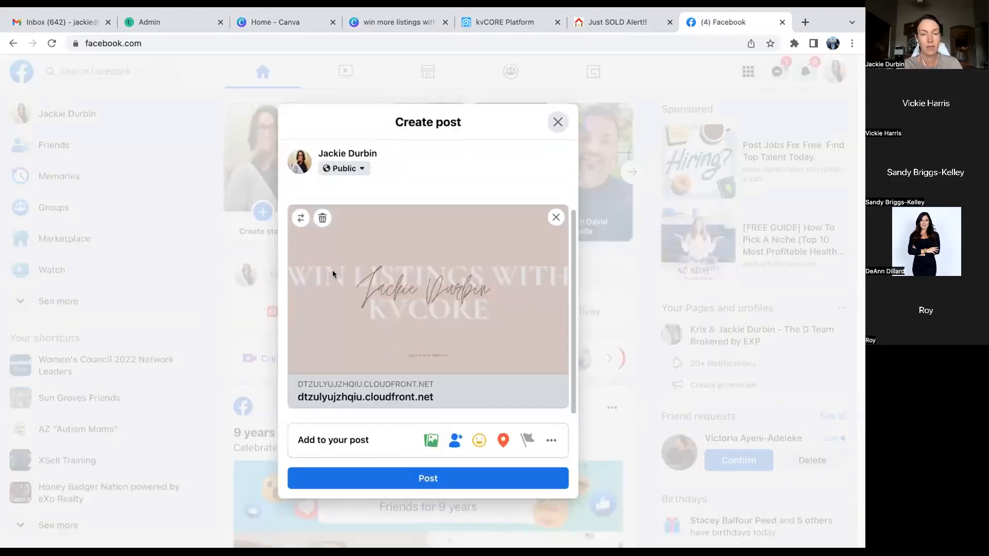
# - Clear the pasted link and its preview, then paste the link into the post again
pyautogui.scroll(1, 332, 270)
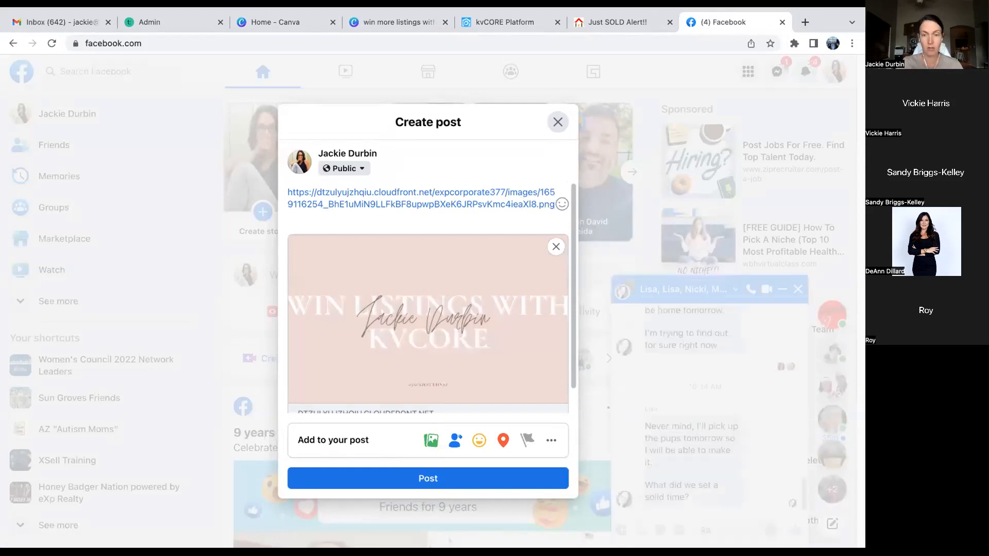
pyautogui.hotkey('shift', 'Up')
pyautogui.press('BackSpace')
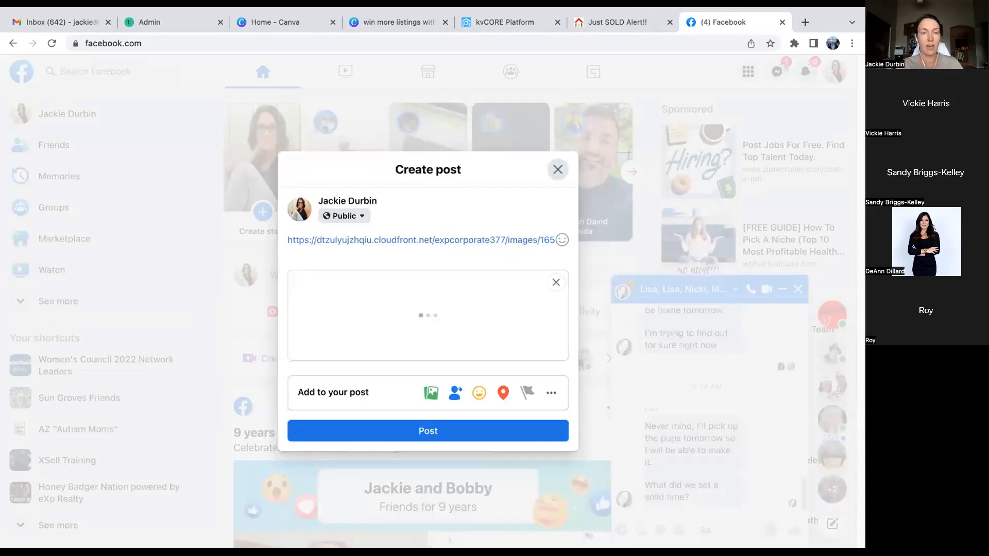
pyautogui.hotkey('ctrl', 'a')
pyautogui.press('BackSpace')
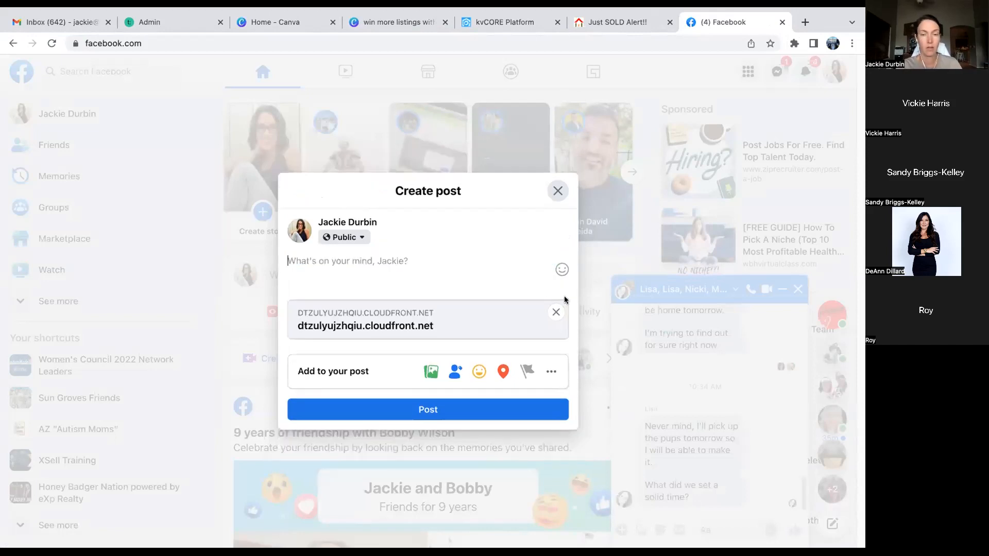
pyautogui.click(556, 313)
pyautogui.click(347, 259)
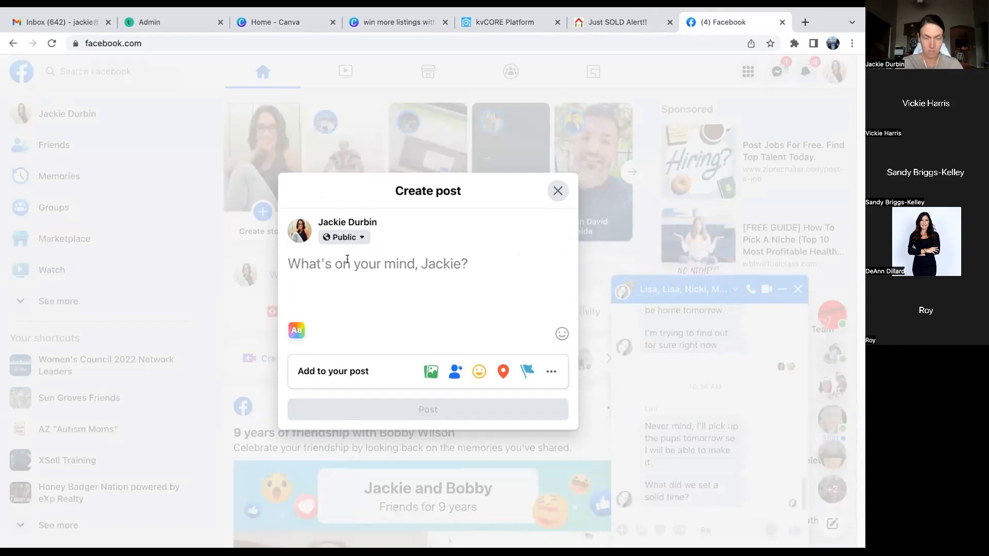
pyautogui.hotkey('ctrl', 'v')
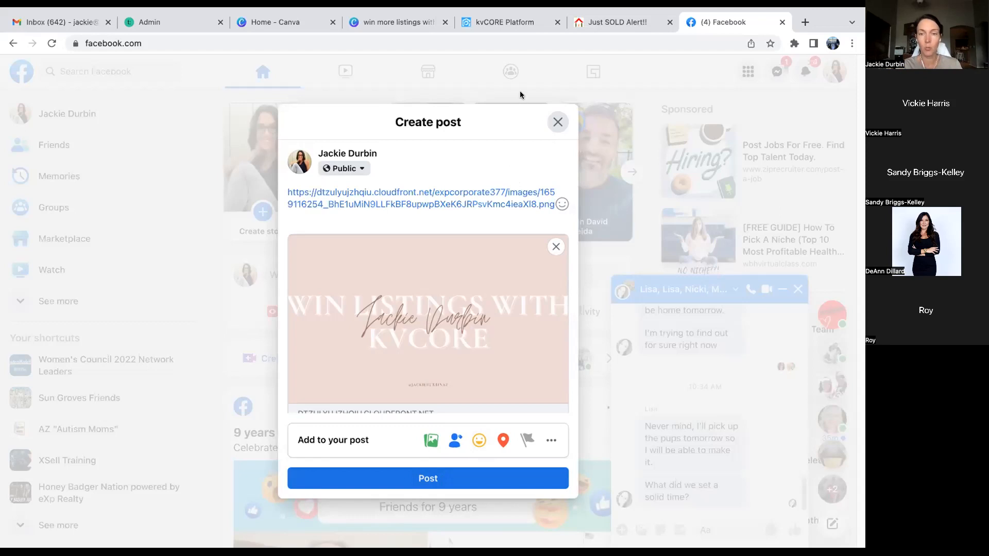
# - Keep the post as a draft, close the Messenger chat, and return to the Just SOLD Alert!! tab
pyautogui.click(558, 122)
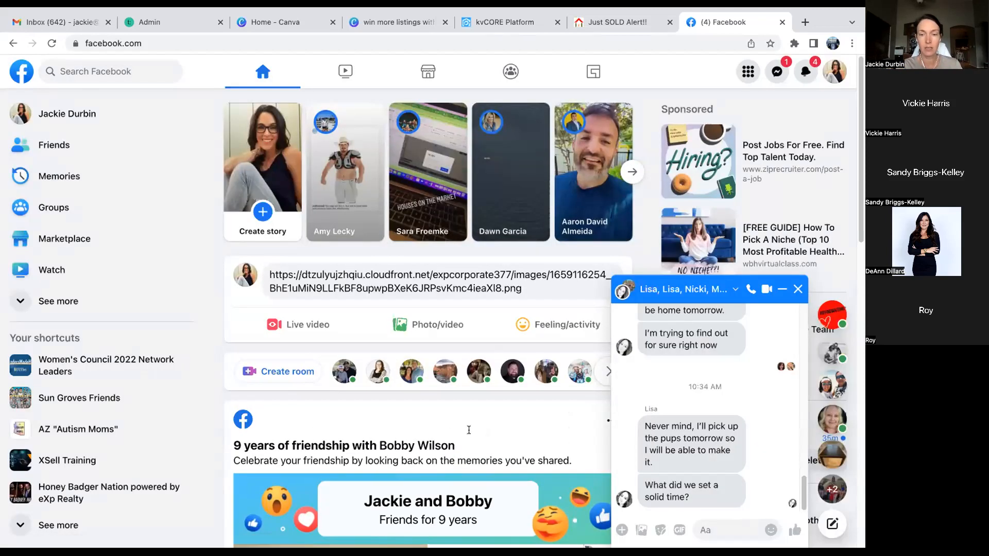
pyautogui.click(797, 289)
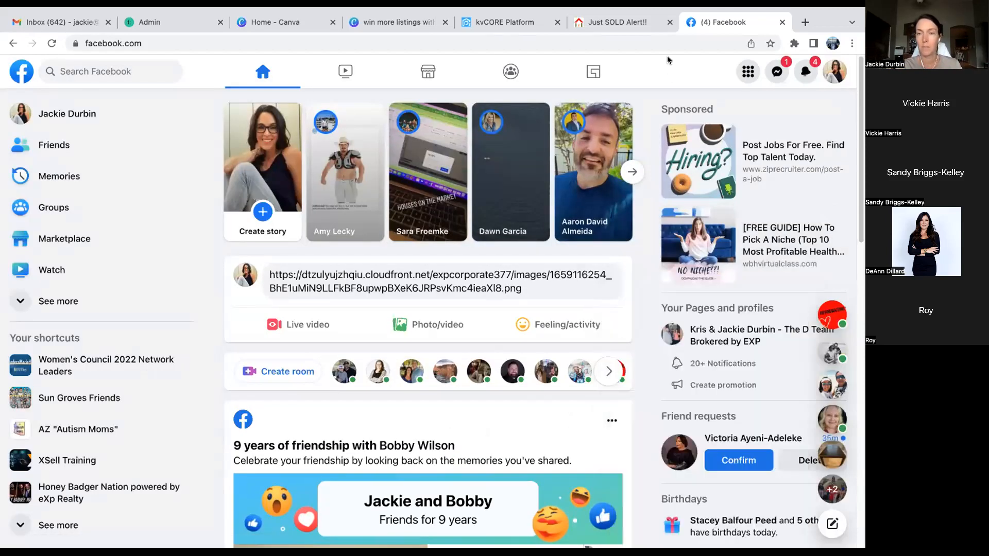
pyautogui.click(609, 22)
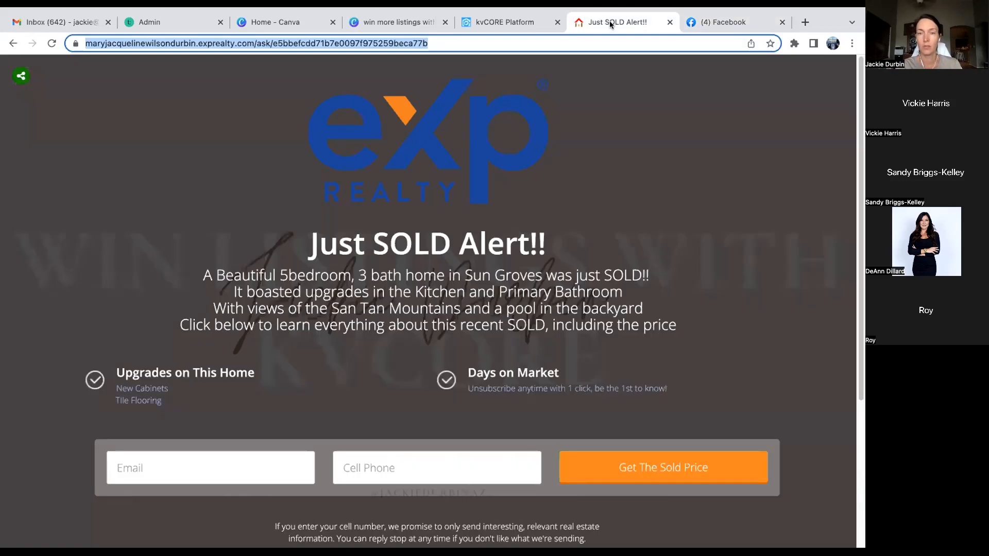
# - Close the Just SOLD Alert!! tab and start a new page via Lead Engine > Build Landing Page
pyautogui.click(505, 23)
pyautogui.click(670, 22)
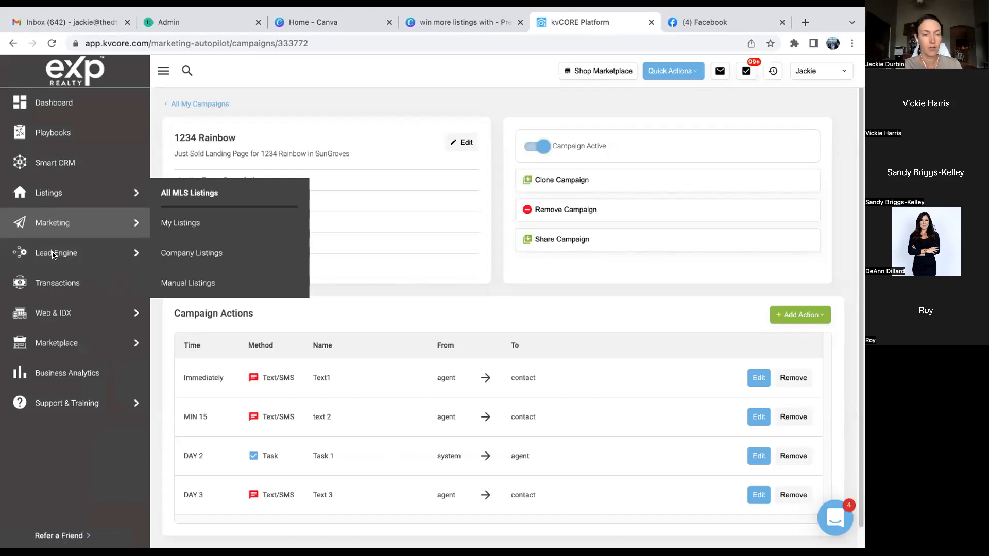
pyautogui.moveTo(111, 250)
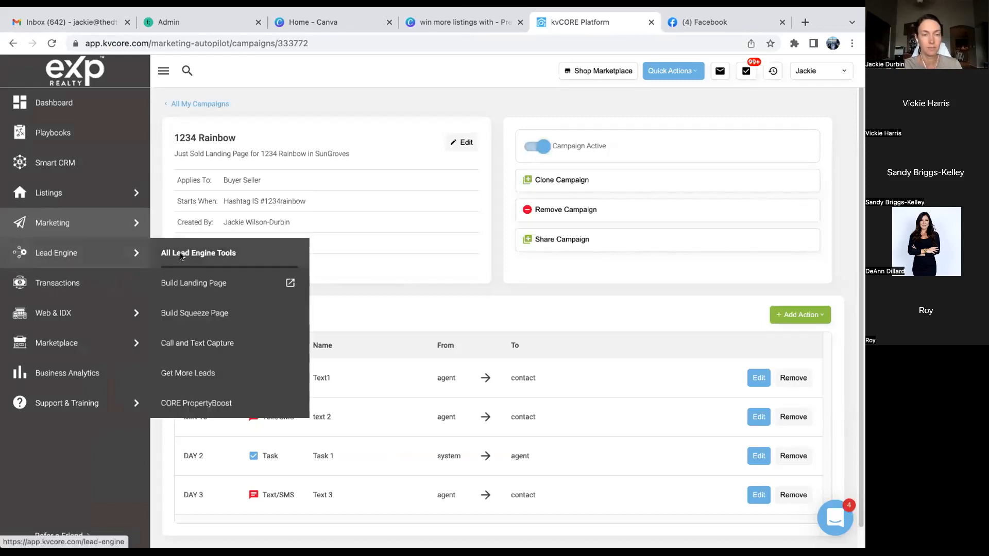
pyautogui.click(173, 284)
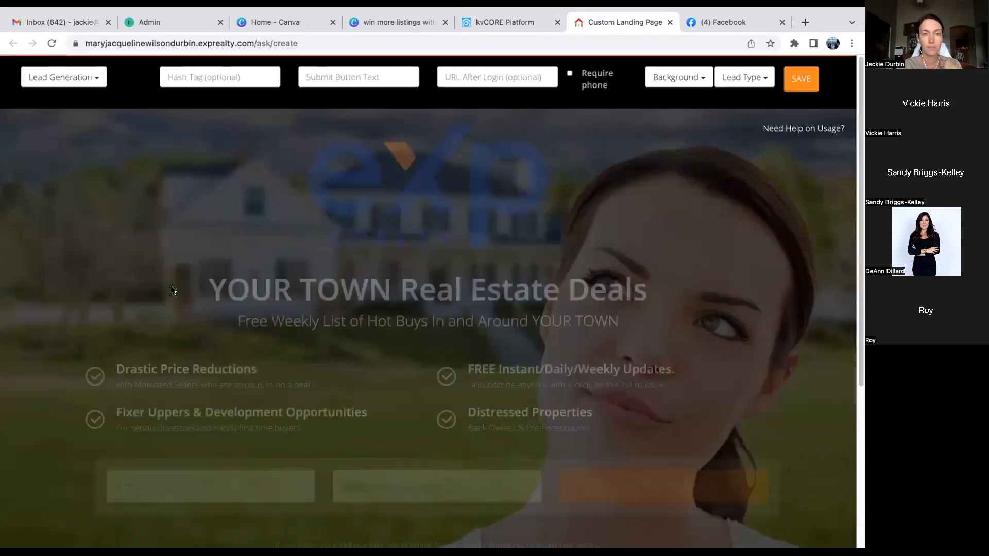
# - Set the landing page type to Video + Lead, after trying Video View
pyautogui.click(96, 82)
pyautogui.click(43, 135)
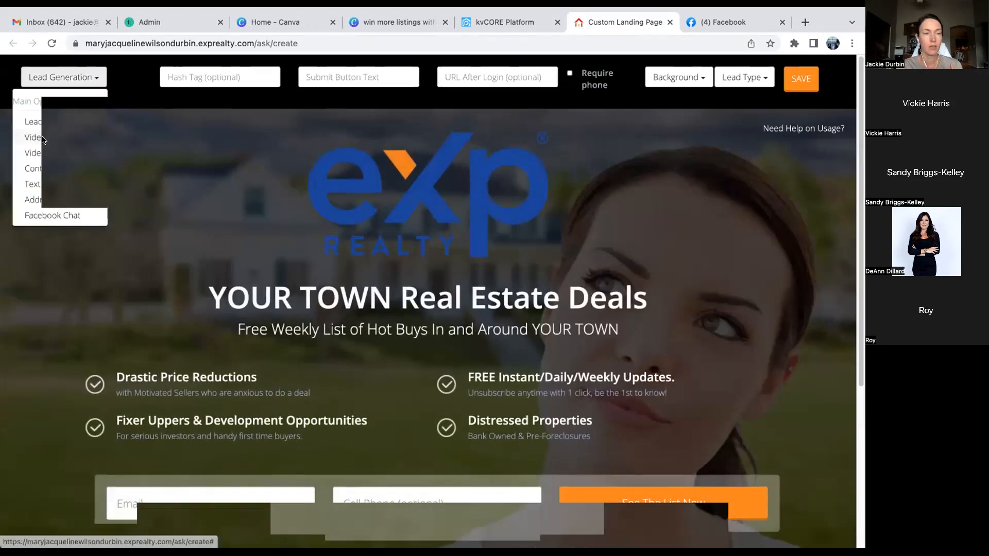
pyautogui.click(59, 79)
pyautogui.click(41, 152)
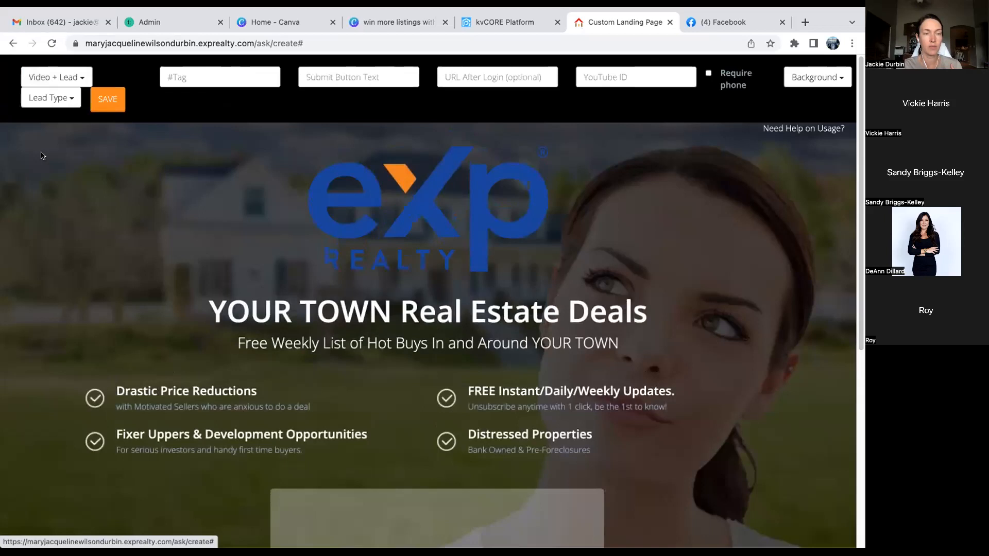
pyautogui.scroll(-3, 288, 344)
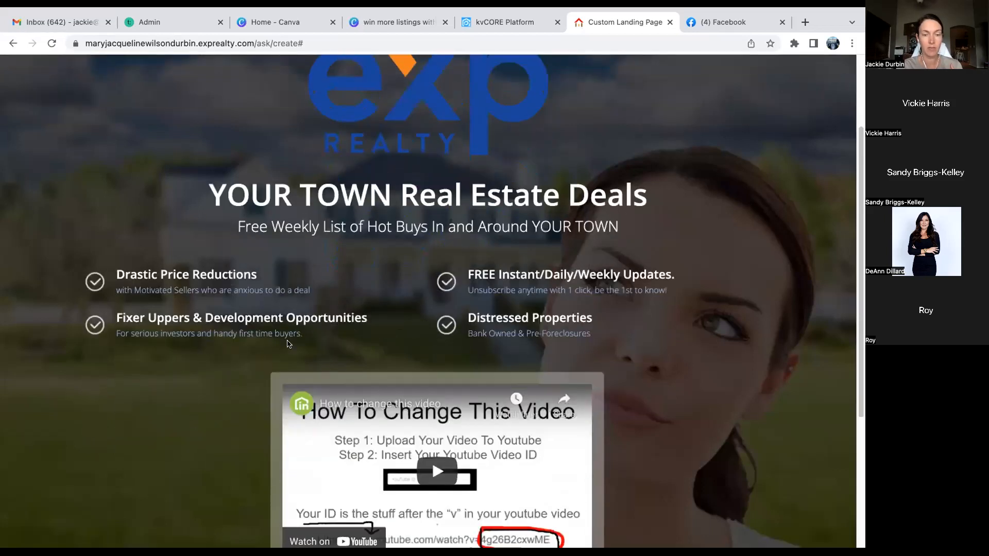
pyautogui.scroll(-3, 288, 344)
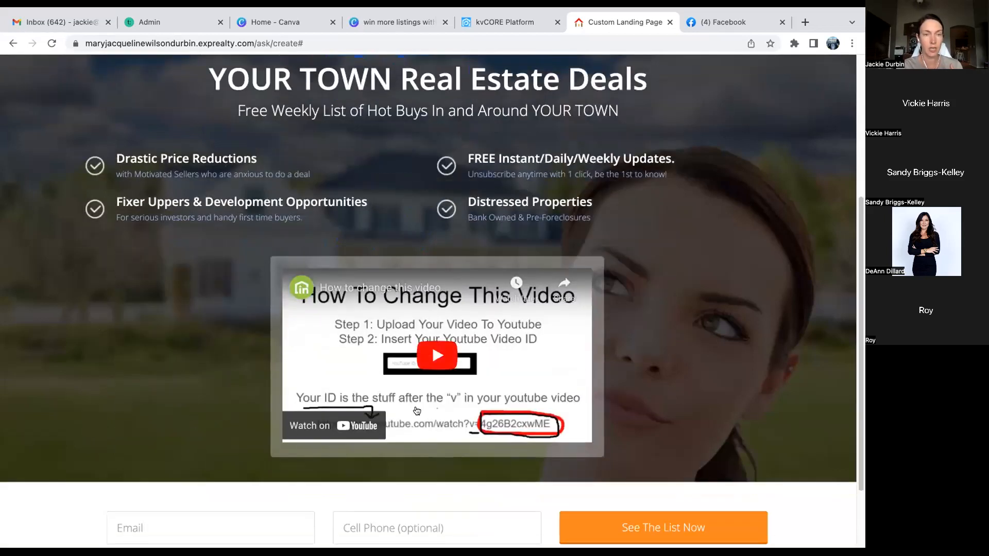
pyautogui.scroll(6, 417, 411)
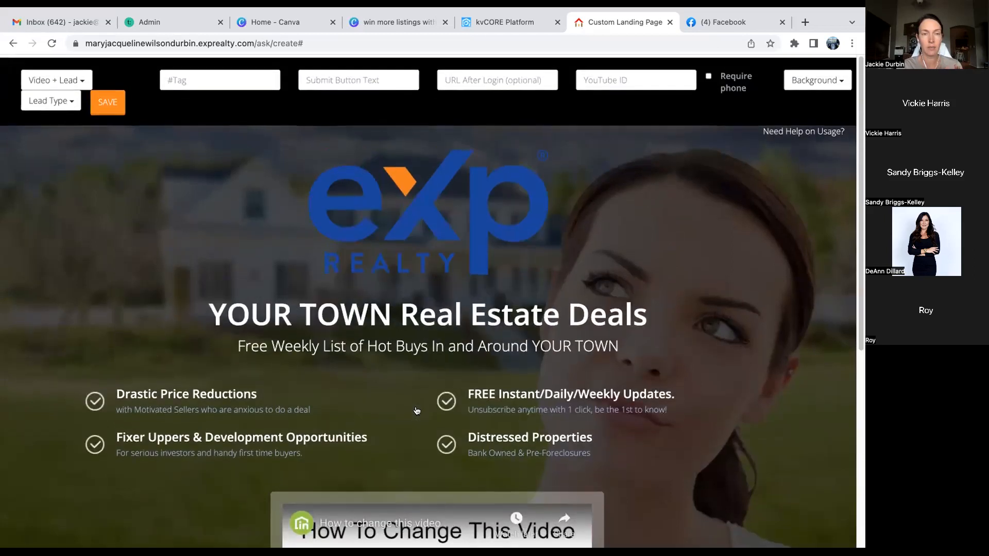
# - Replace Facebook with youtube.com in the browser tab, confirming you want to leave
pyautogui.click(761, 24)
pyautogui.click(668, 40)
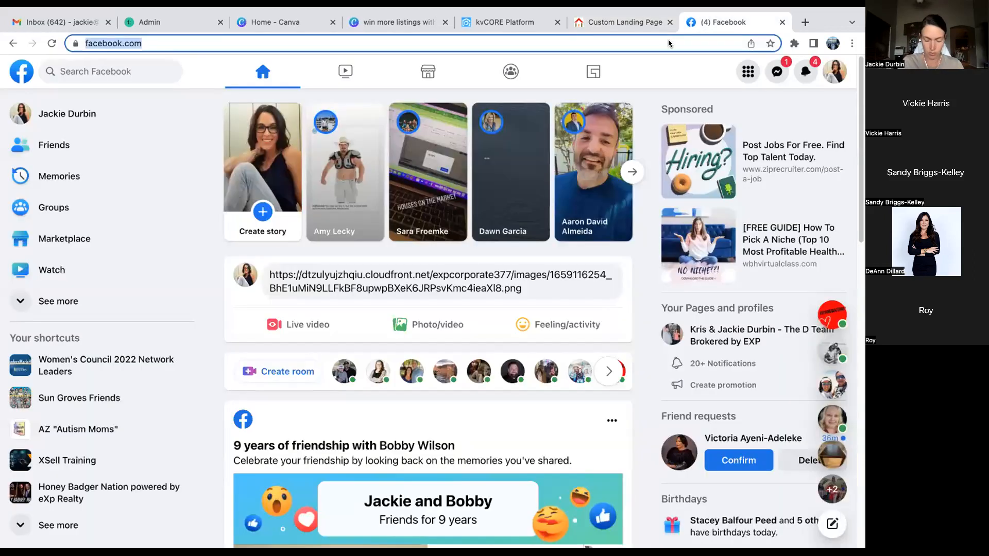
pyautogui.write('tyou')
pyautogui.press('BackSpace')
pyautogui.press('BackSpace')
pyautogui.press('BackSpace')
pyautogui.press('BackSpace')
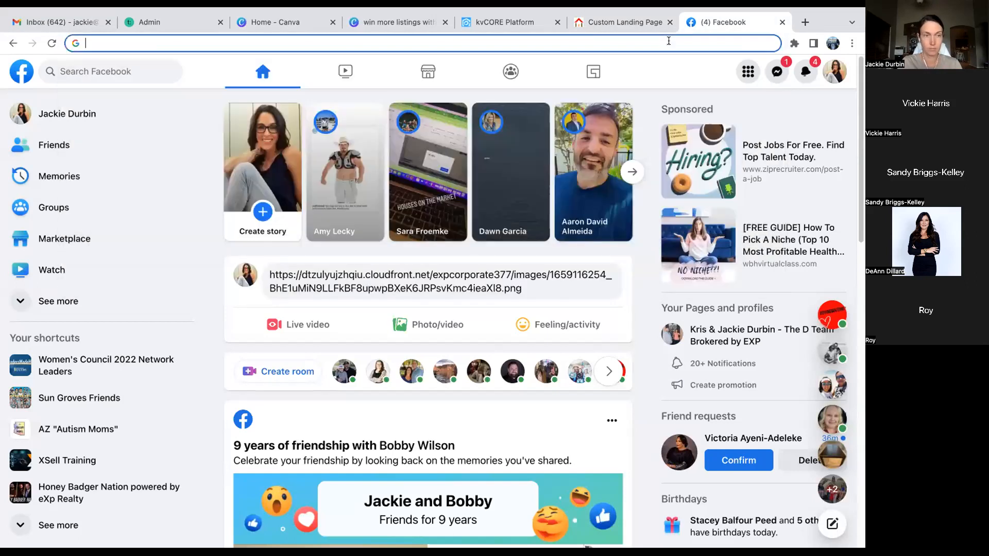
pyautogui.write('youtub')
pyautogui.press('Return')
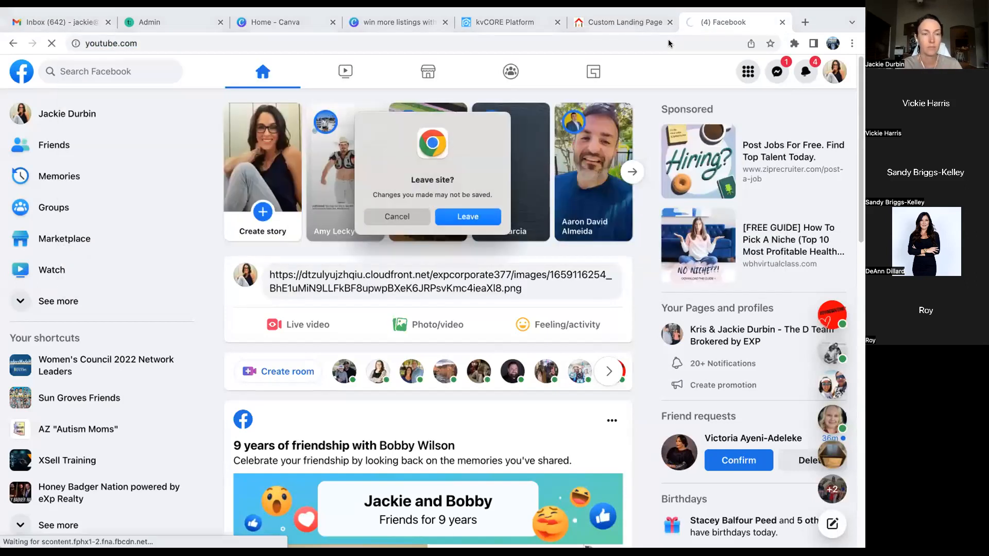
pyautogui.click(492, 216)
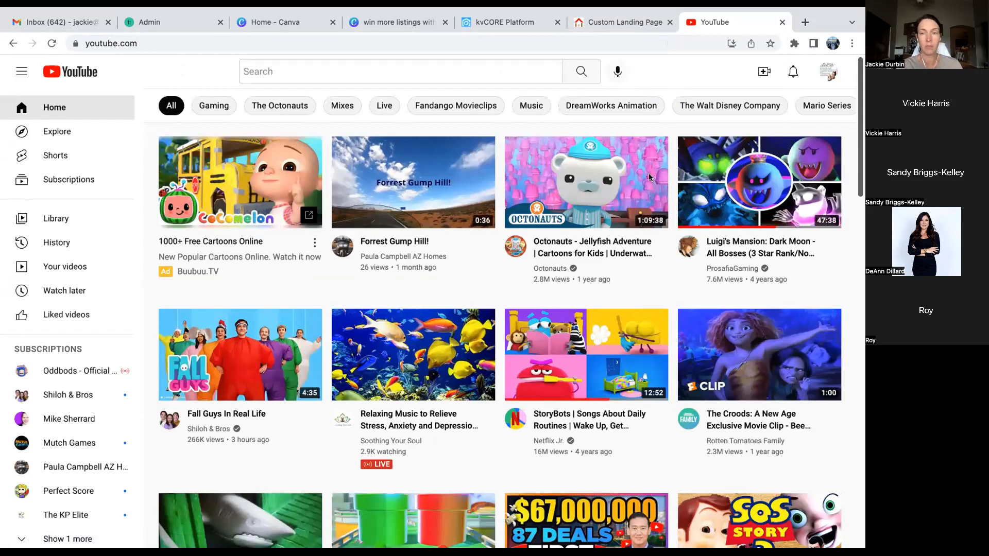
# - From Your channel, open and pause the 'A Quick Canva Tip - Micro Holiday Posts' video
pyautogui.click(828, 73)
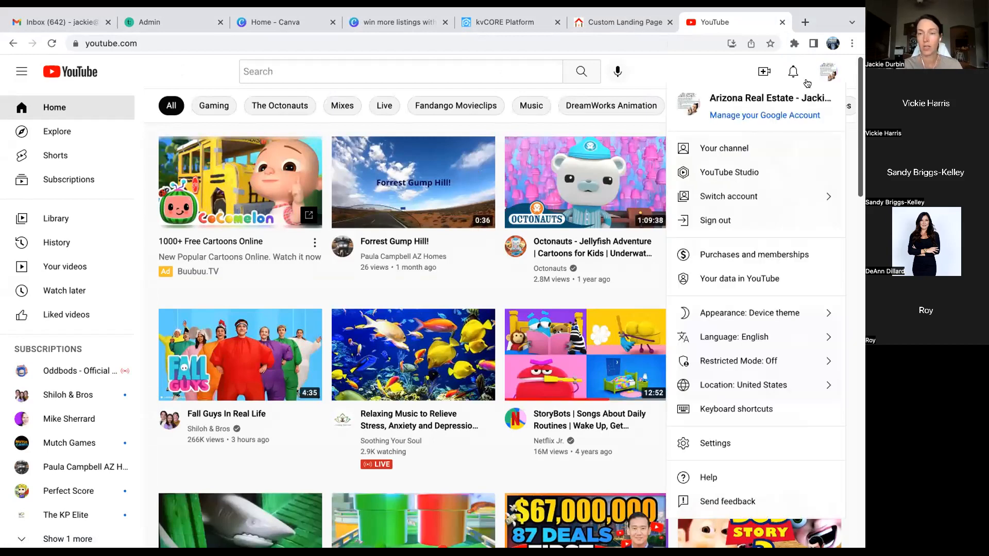
pyautogui.click(721, 148)
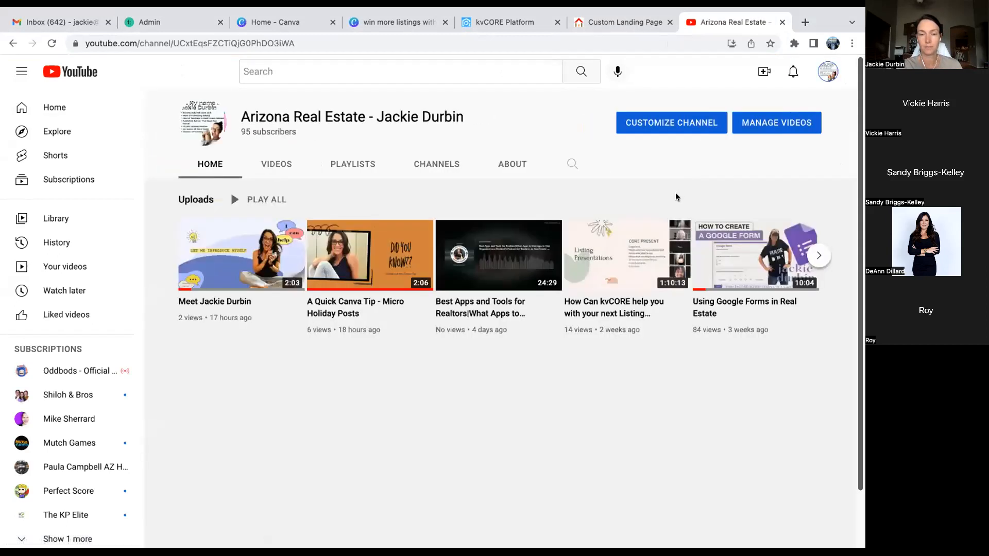
pyautogui.moveTo(225, 263)
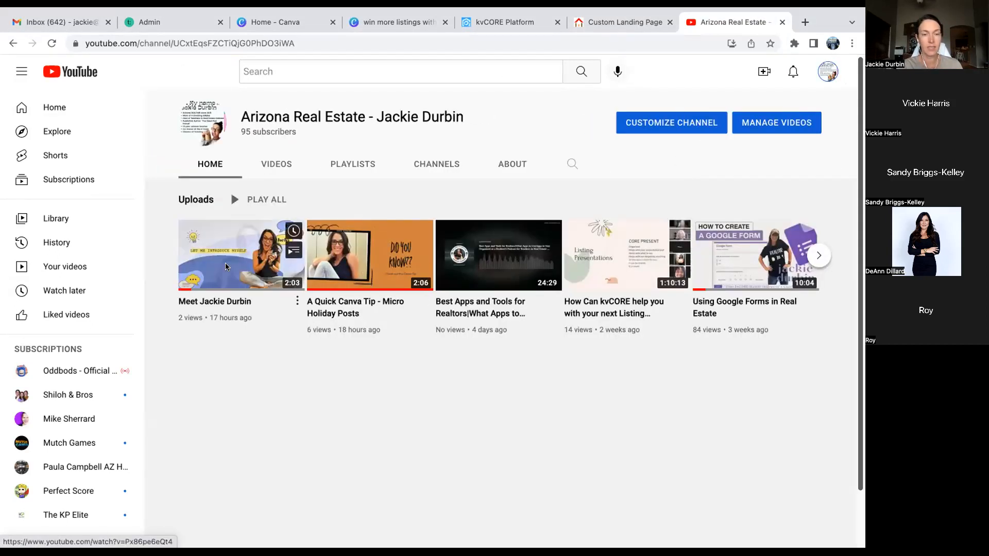
pyautogui.click(384, 265)
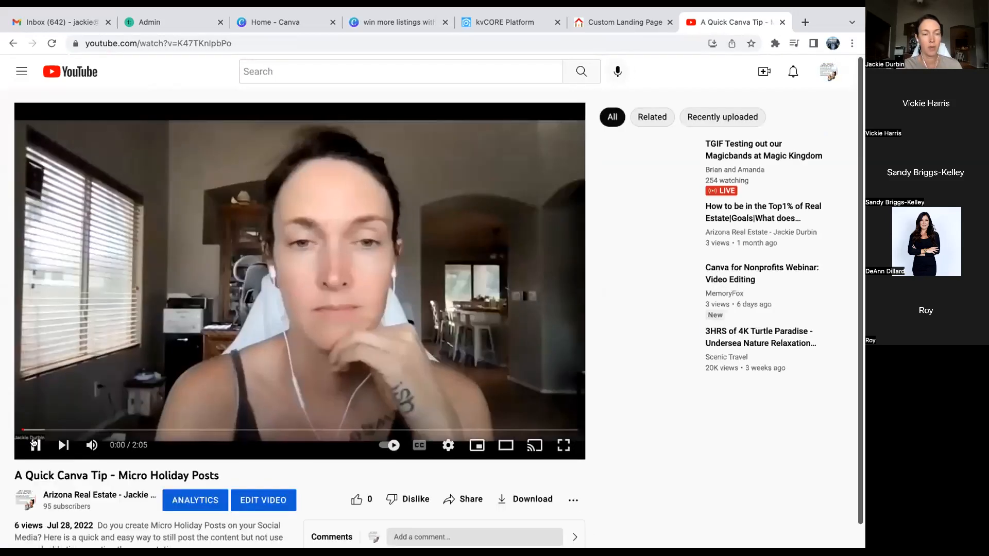
pyautogui.click(35, 445)
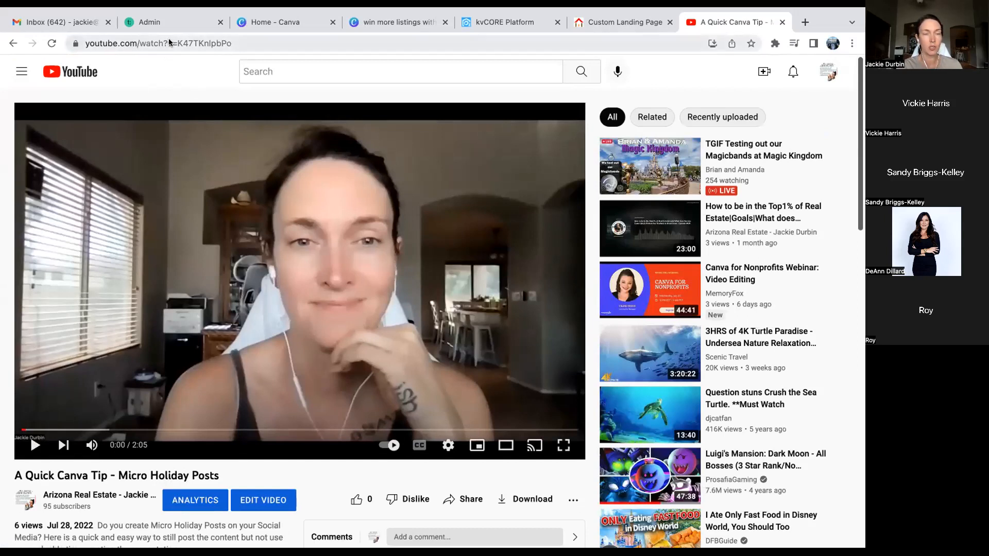
# - Select the video ID after v= at the end of the video's URL
pyautogui.click(233, 40)
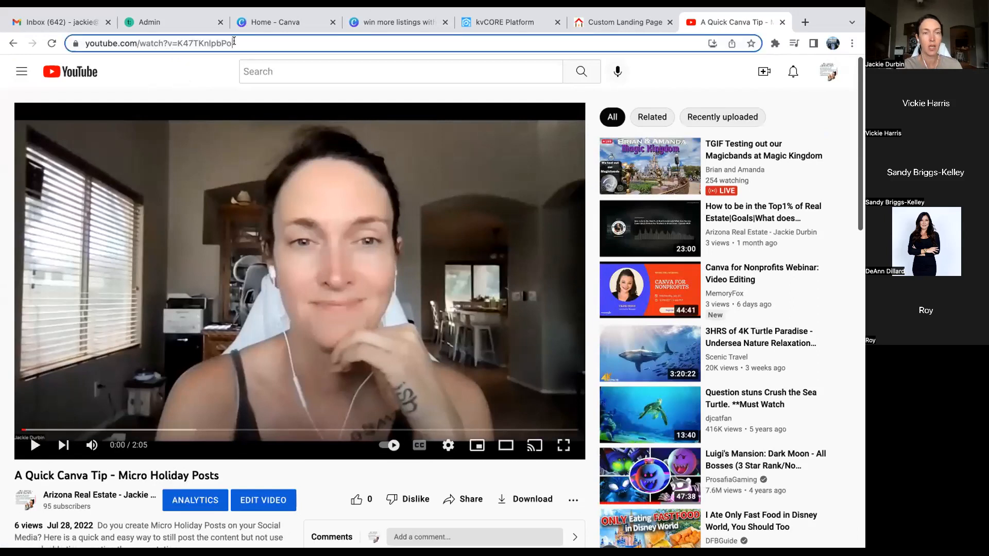
pyautogui.press('Right')
pyautogui.hotkey('shift', 'Left')
pyautogui.hotkey('shift', 'Left')
pyautogui.hotkey('shift', 'Left')
pyautogui.hotkey('shift', 'Left')
pyautogui.hotkey('shift', 'Left')
pyautogui.hotkey('shift', 'Left')
pyautogui.hotkey('shift', 'Left')
pyautogui.hotkey('shift', 'Left')
pyautogui.hotkey('shift', 'Left')
pyautogui.hotkey('shift', 'Left')
pyautogui.hotkey('shift', 'Left')
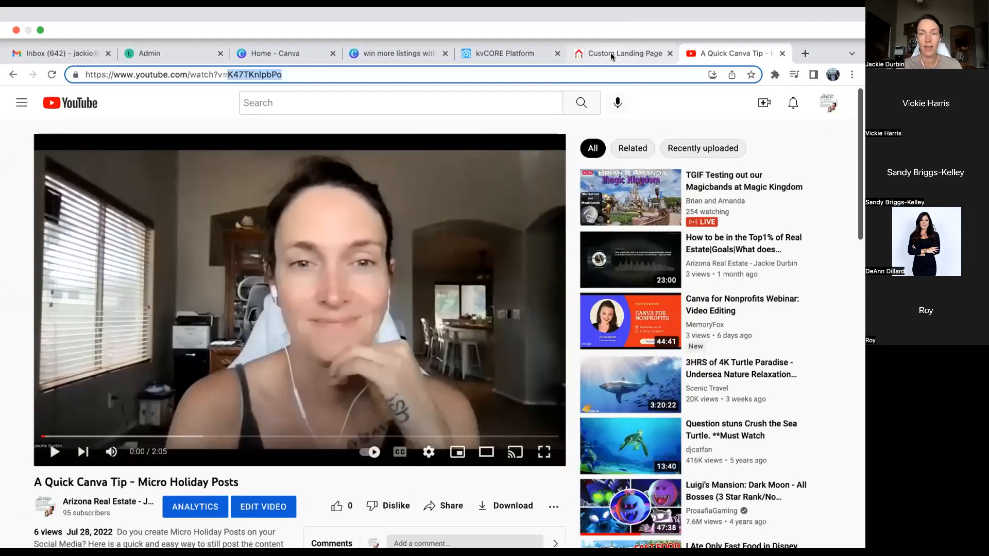
# - Paste the A Quick Canva Tip YouTube ID into the landing page, then return to the 1234 Rainbow campaign
pyautogui.click(592, 56)
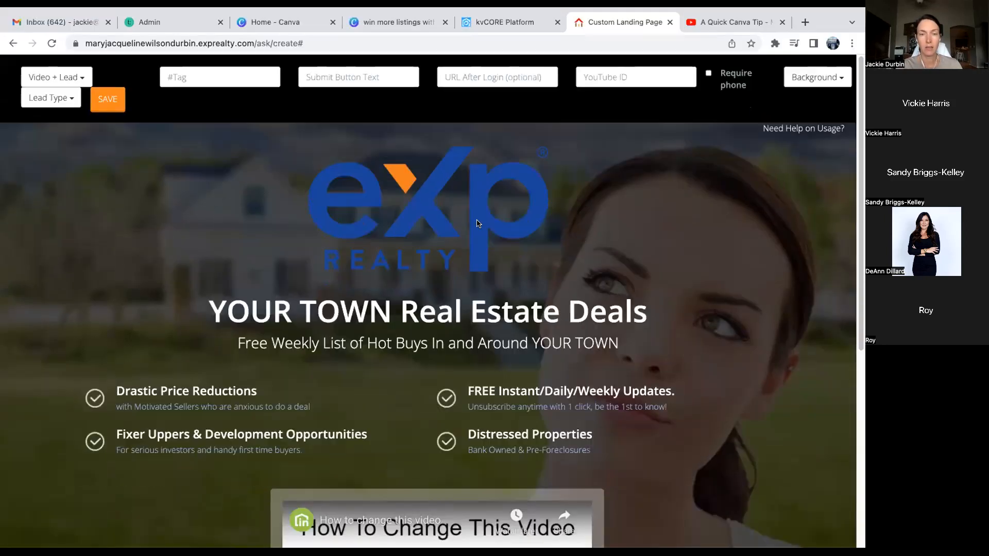
pyautogui.click(618, 75)
pyautogui.write('K47TKnIboPo')
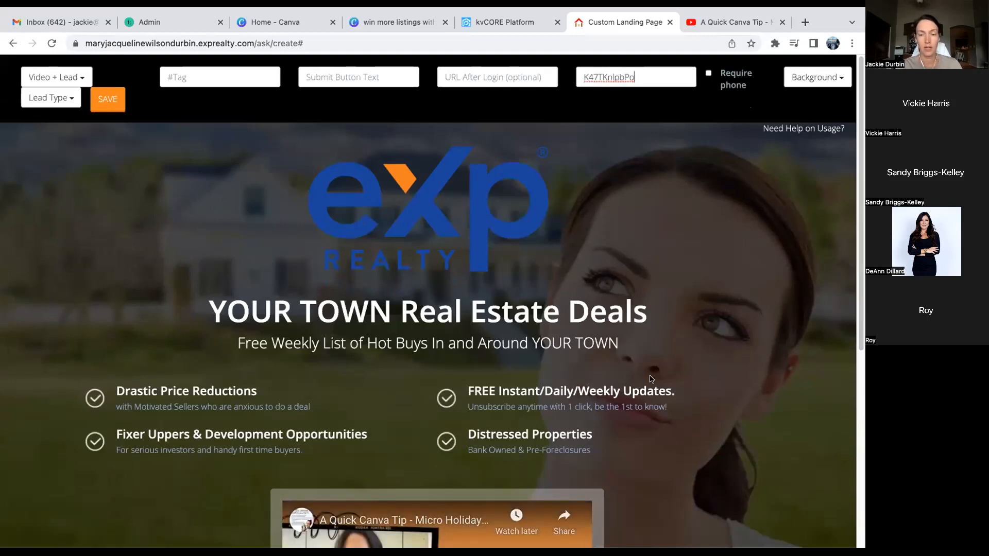
pyautogui.scroll(-5, 651, 379)
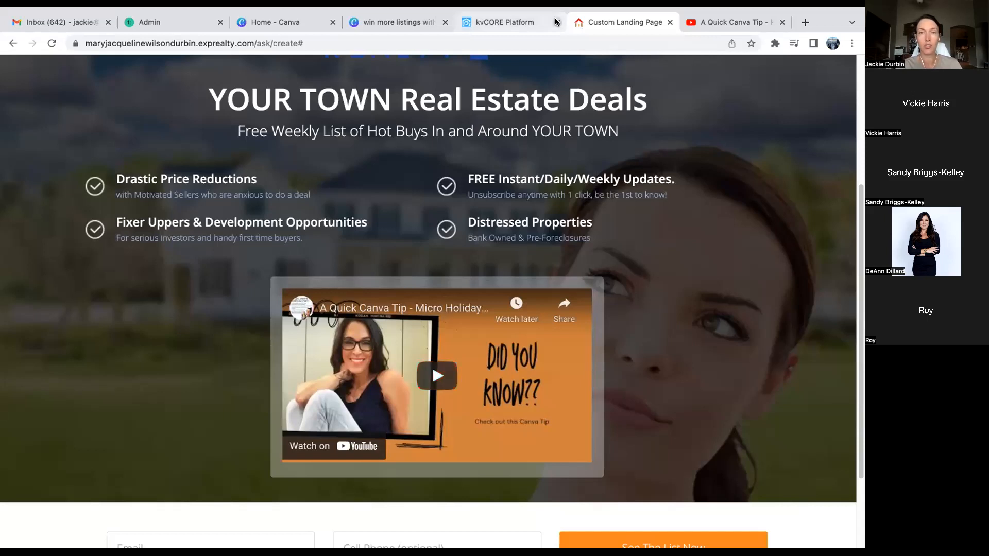
pyautogui.click(508, 22)
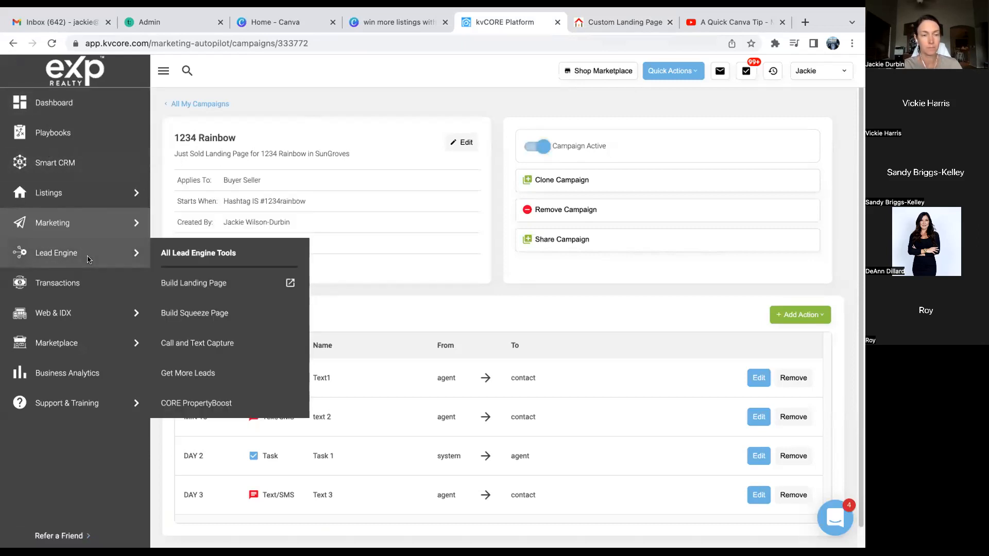
# - From Smart Campaigns' Templates, add a new blank Email Template
pyautogui.moveTo(91, 226)
pyautogui.click(192, 253)
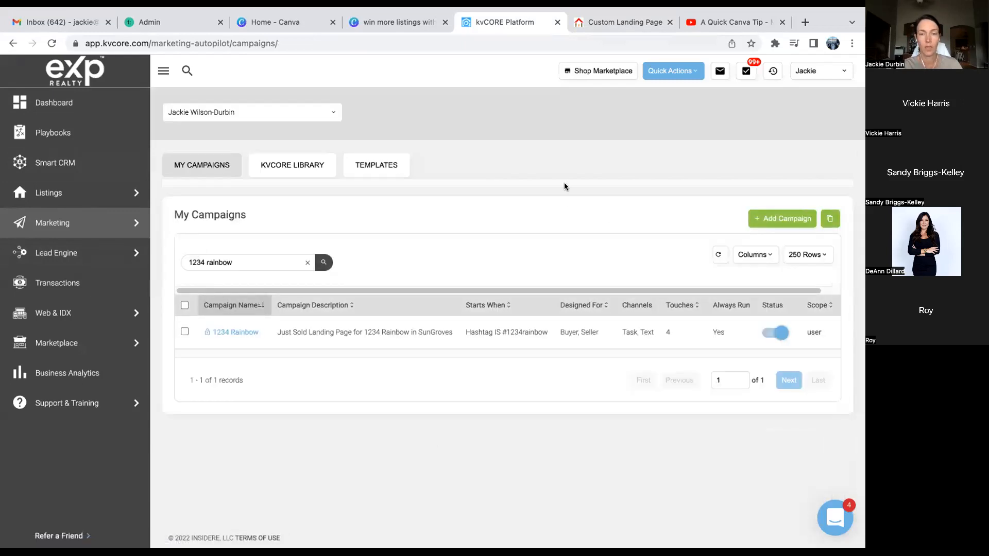
pyautogui.click(403, 173)
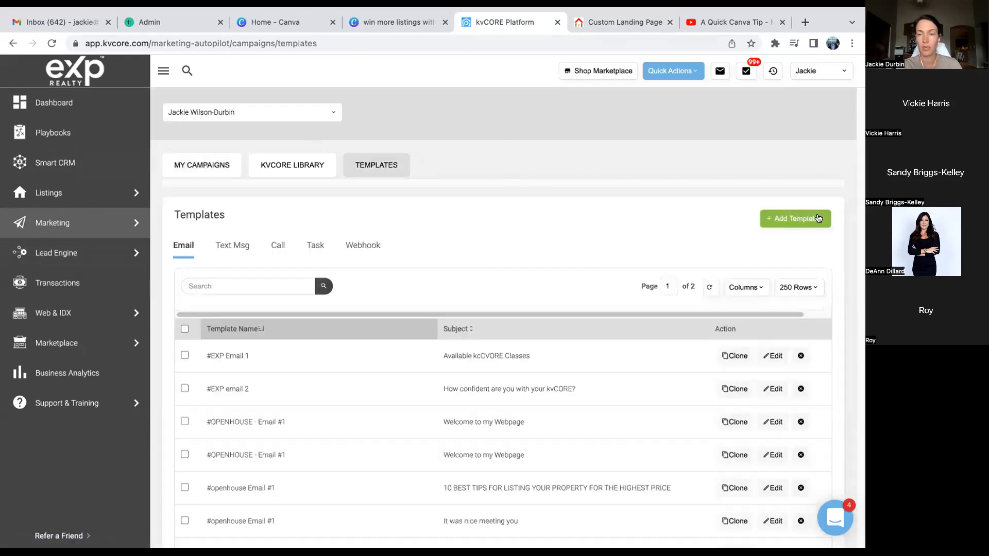
pyautogui.click(805, 226)
pyautogui.click(797, 244)
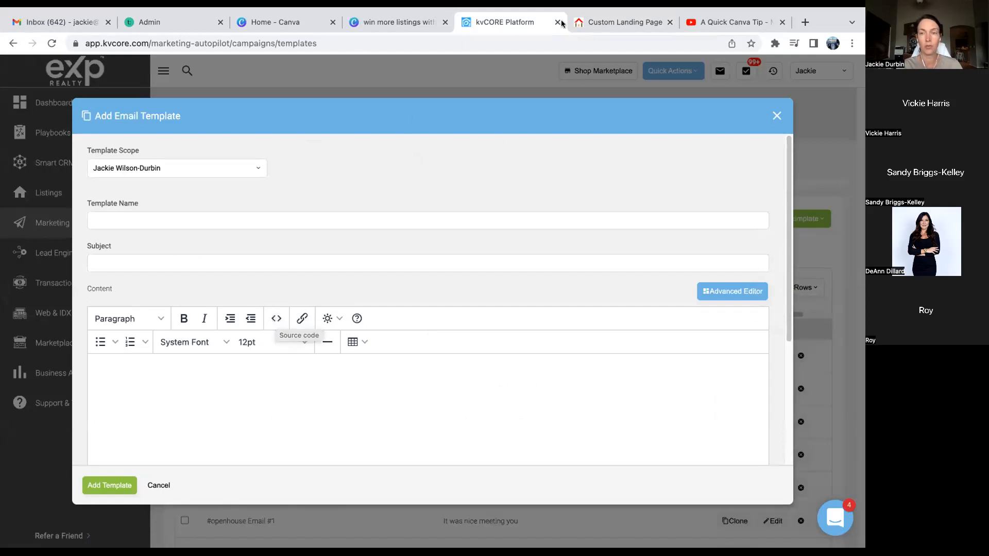
# - Copy the A Quick Canva Tip video's YouTube embed code and go back to the kvCORE template
pyautogui.click(717, 23)
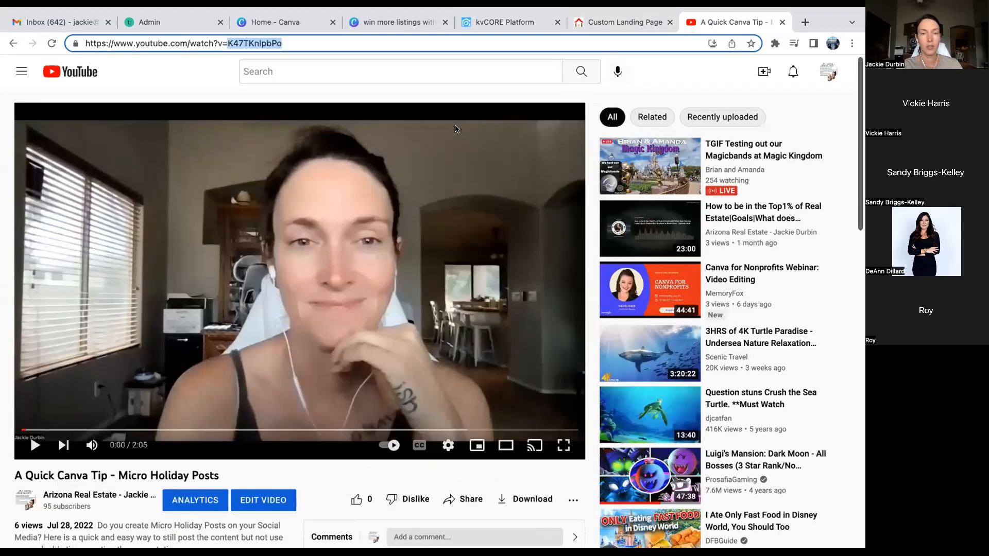
pyautogui.scroll(-2, 308, 485)
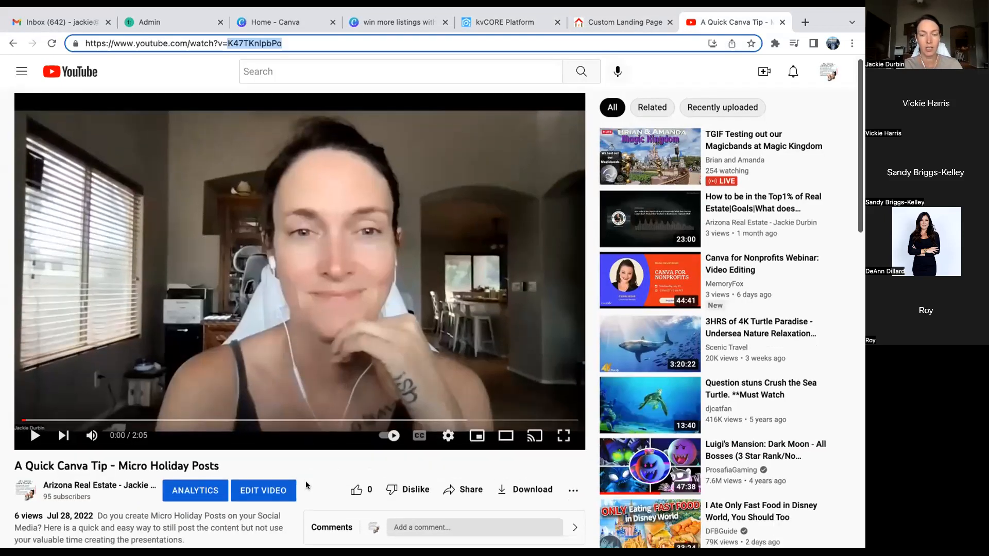
pyautogui.click(464, 430)
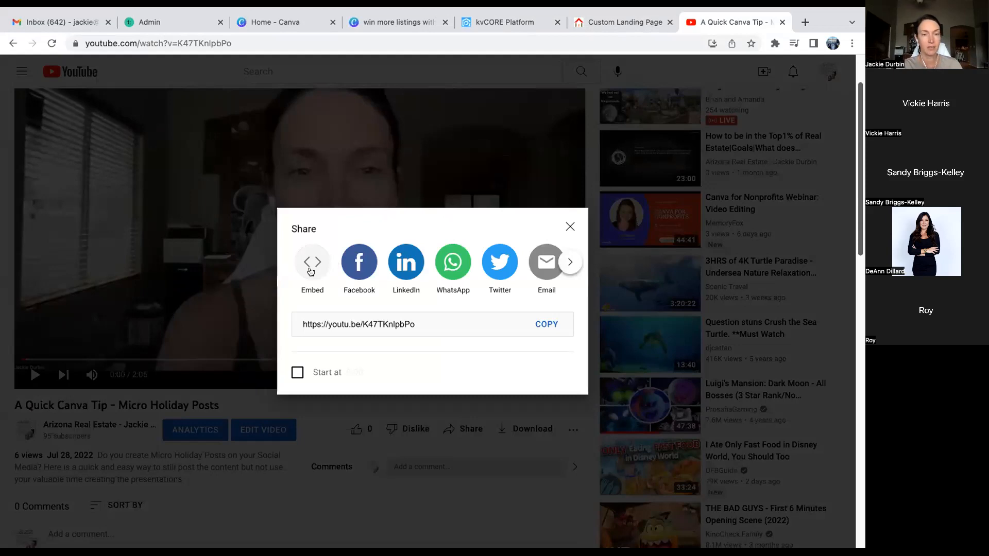
pyautogui.click(311, 272)
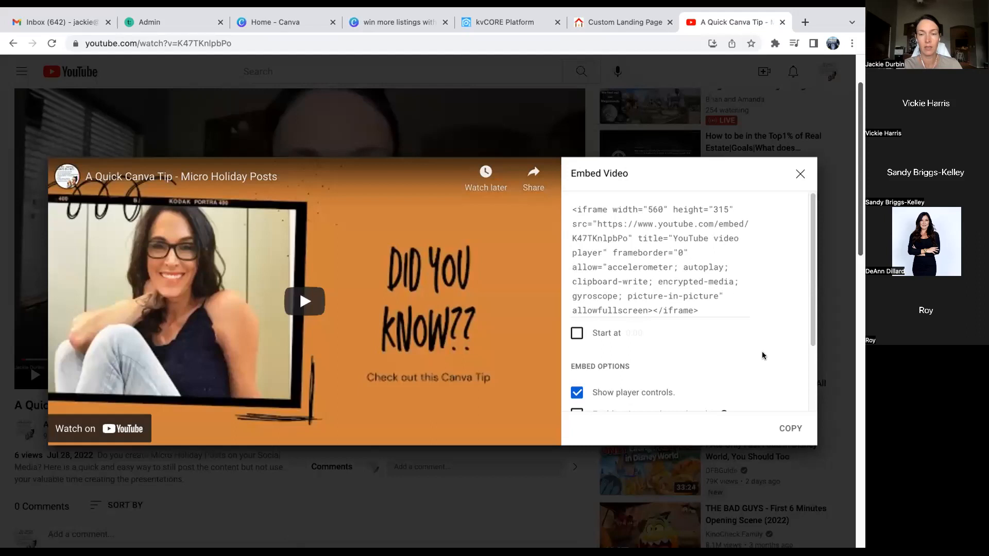
pyautogui.click(785, 430)
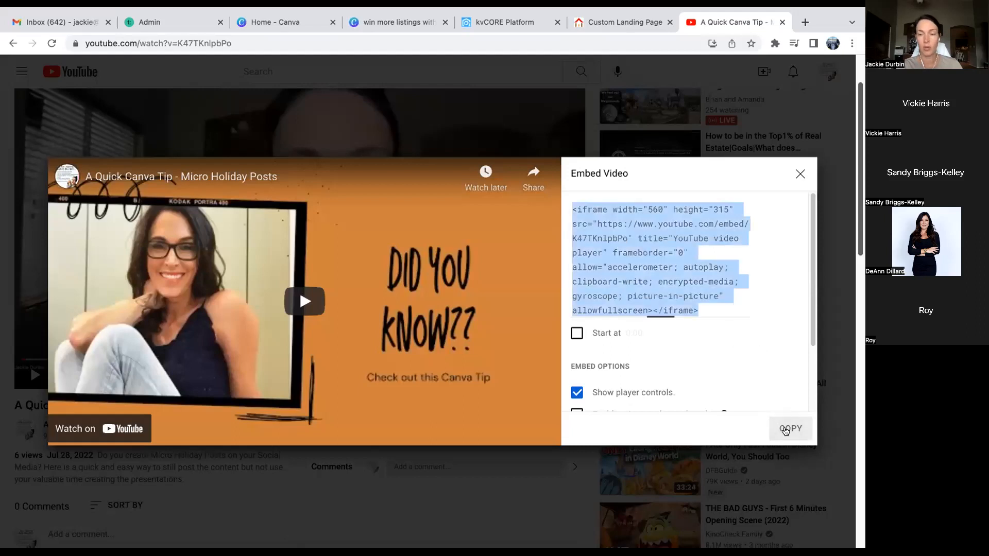
pyautogui.click(577, 23)
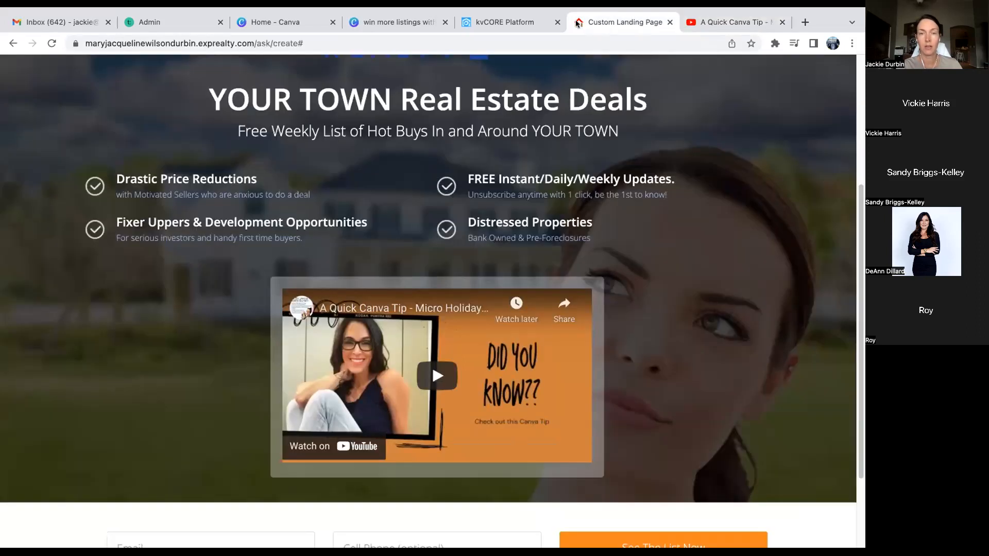
pyautogui.click(506, 22)
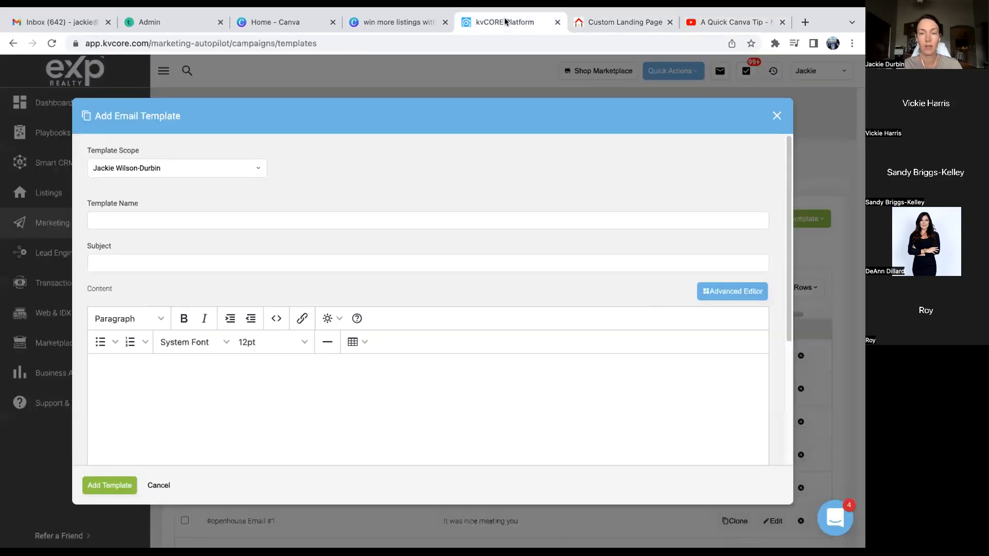
# - Paste the YouTube iframe into the template's Source Code, save it, and add a line below the video
pyautogui.click(276, 318)
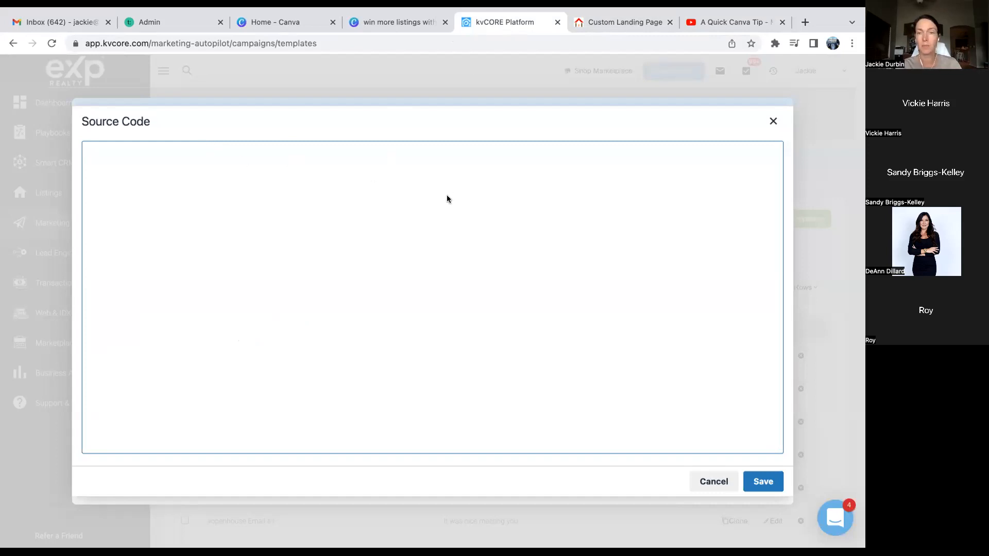
pyautogui.click(724, 20)
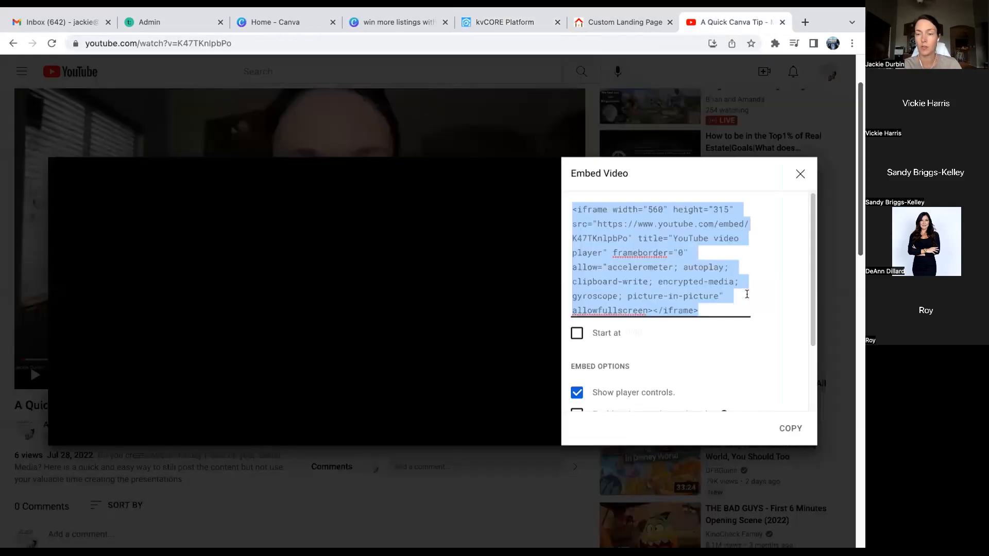
pyautogui.click(789, 428)
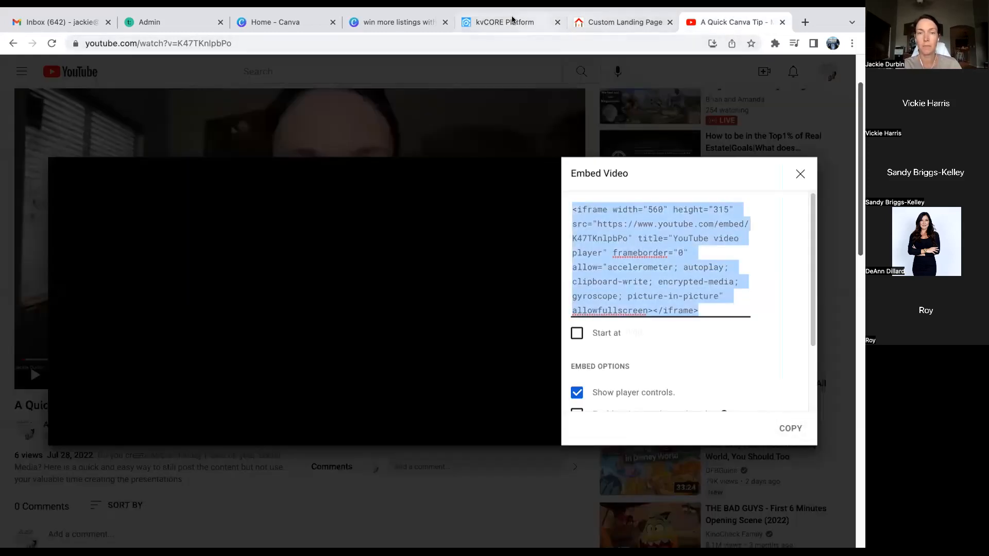
pyautogui.click(512, 19)
pyautogui.press('super+v')
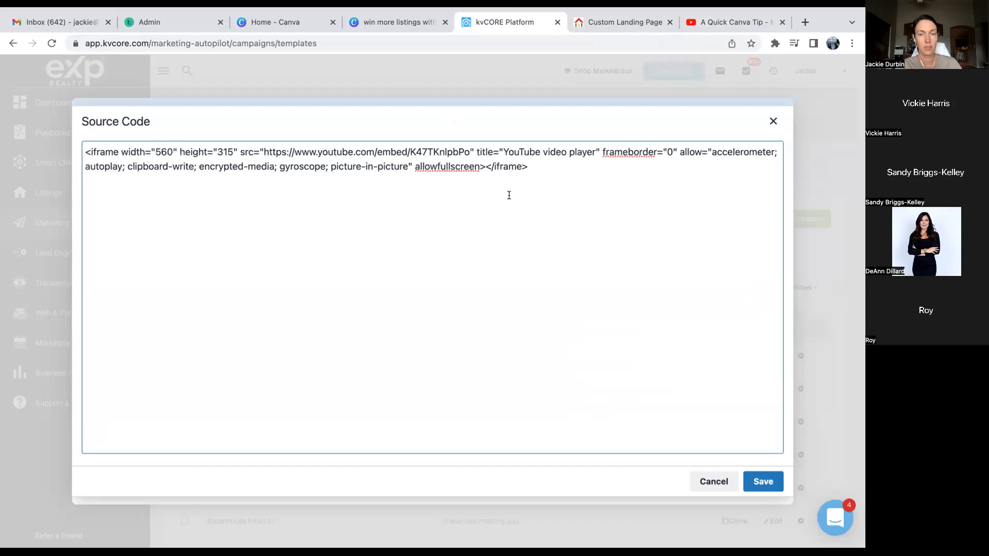
pyautogui.click(763, 482)
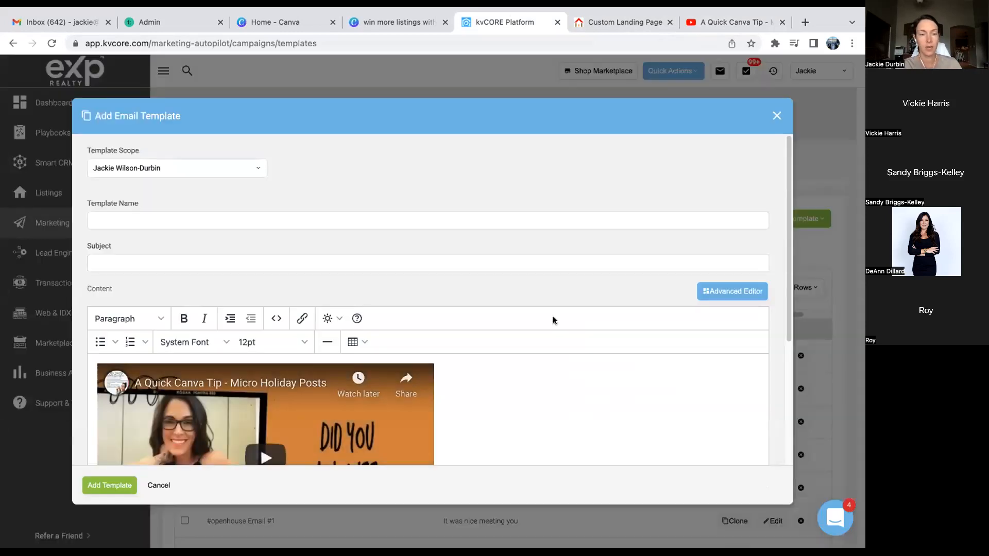
pyautogui.scroll(-3, 486, 281)
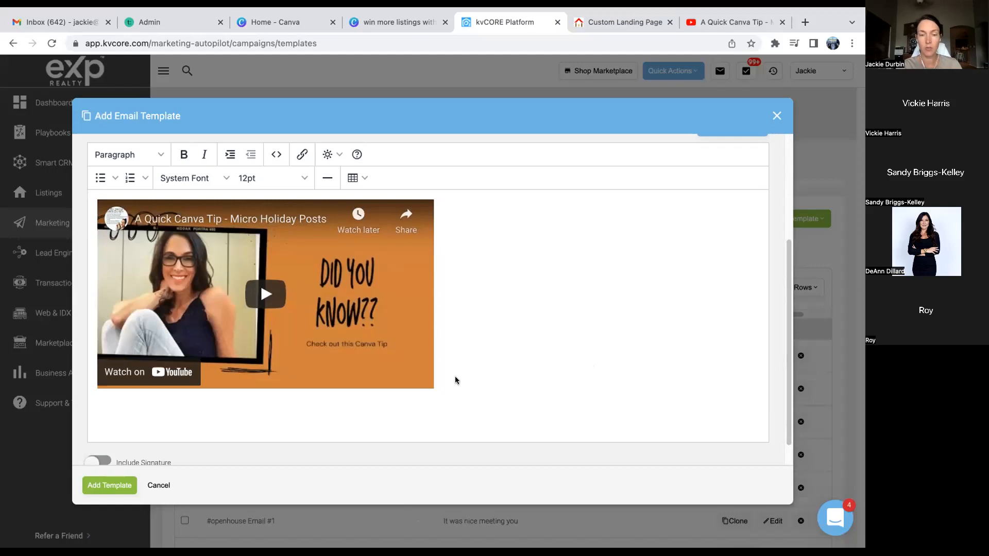
pyautogui.press('Return')
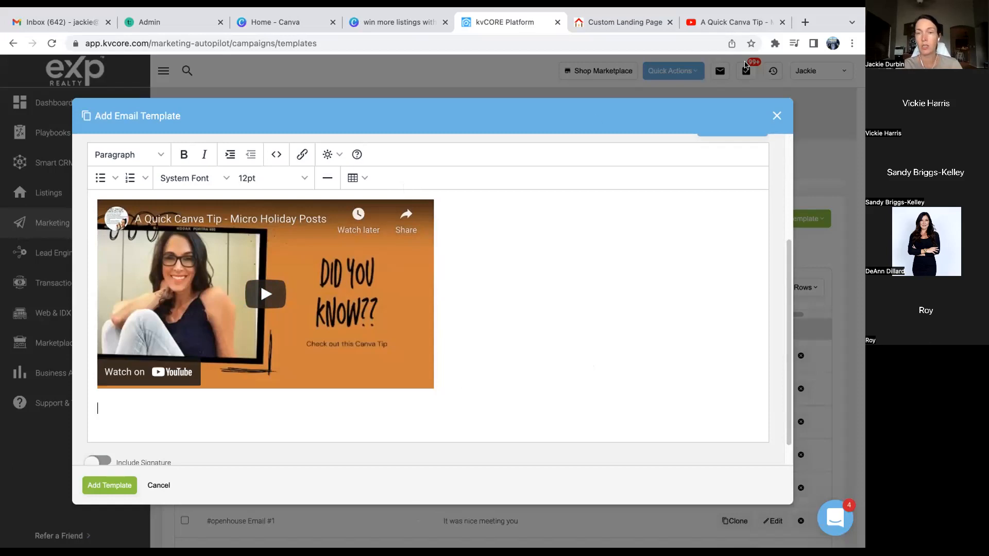
# - Open imgbb.com in another browser tab
pyautogui.click(623, 23)
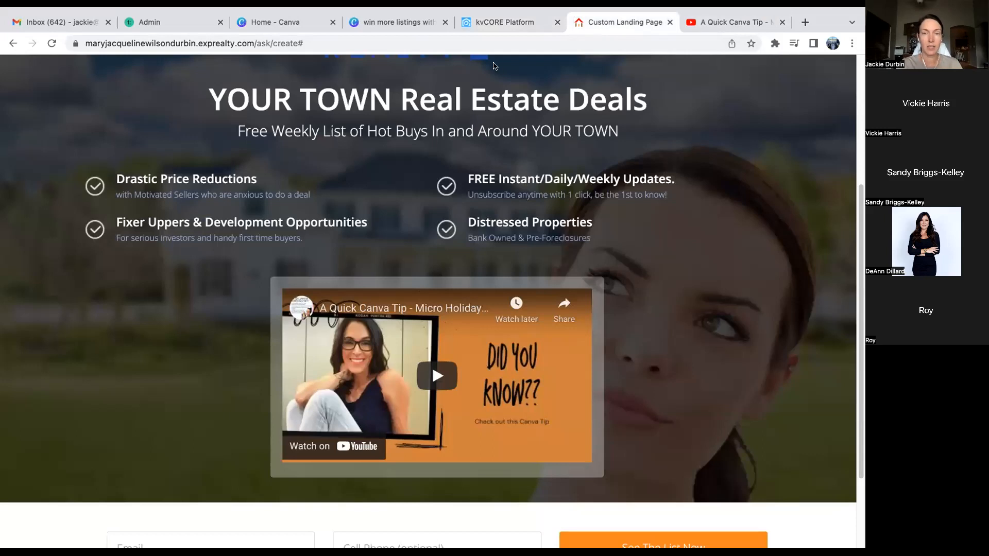
pyautogui.click(484, 41)
pyautogui.write('im')
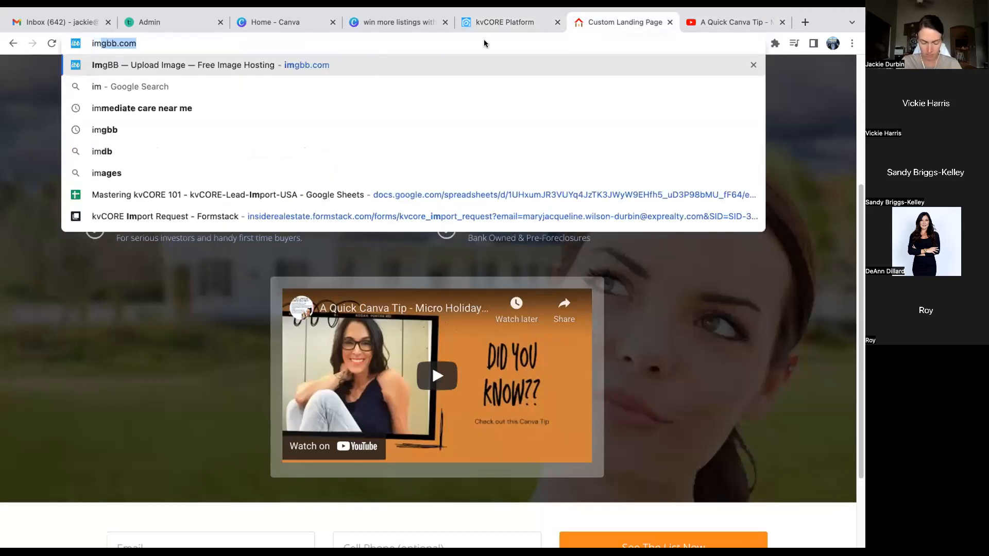
pyautogui.write('gbb')
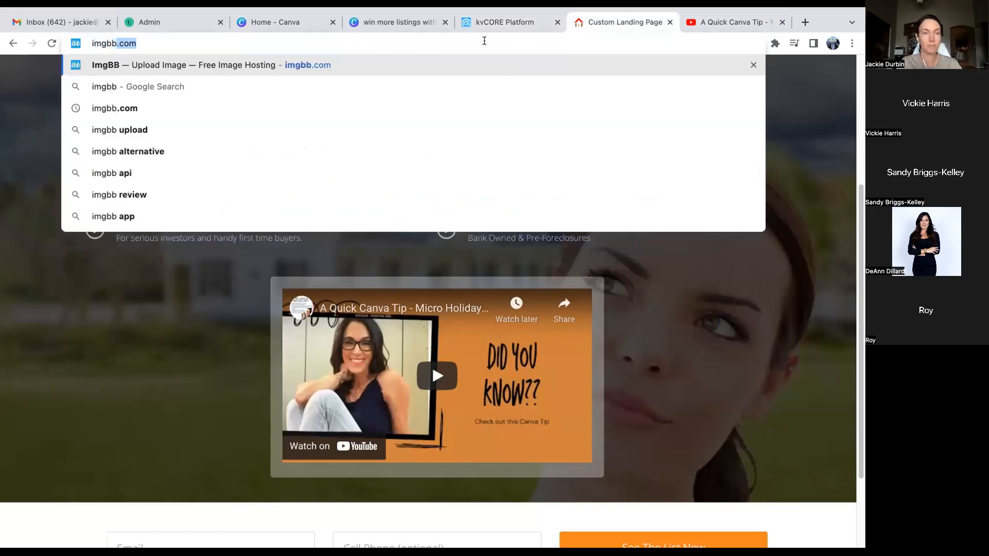
pyautogui.press('Return')
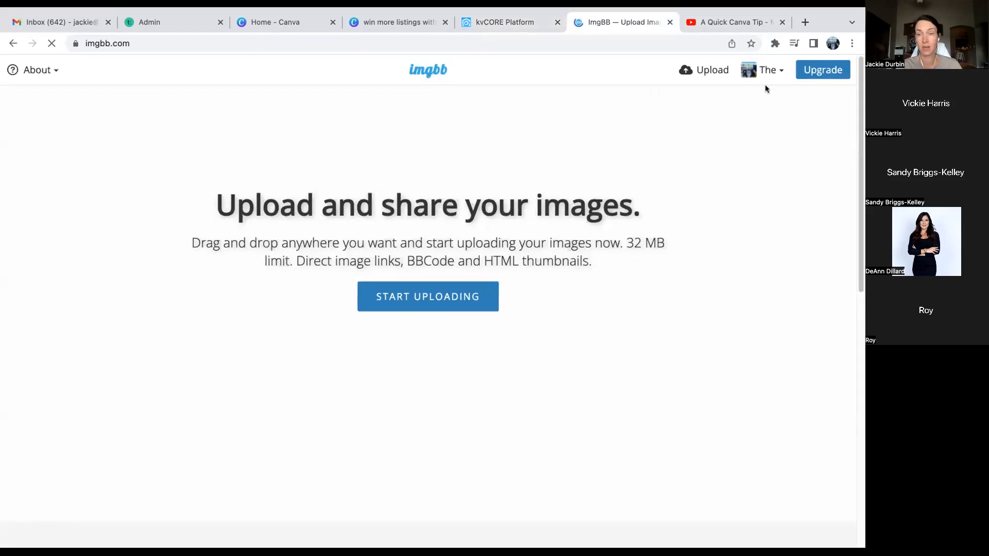
pyautogui.click(810, 73)
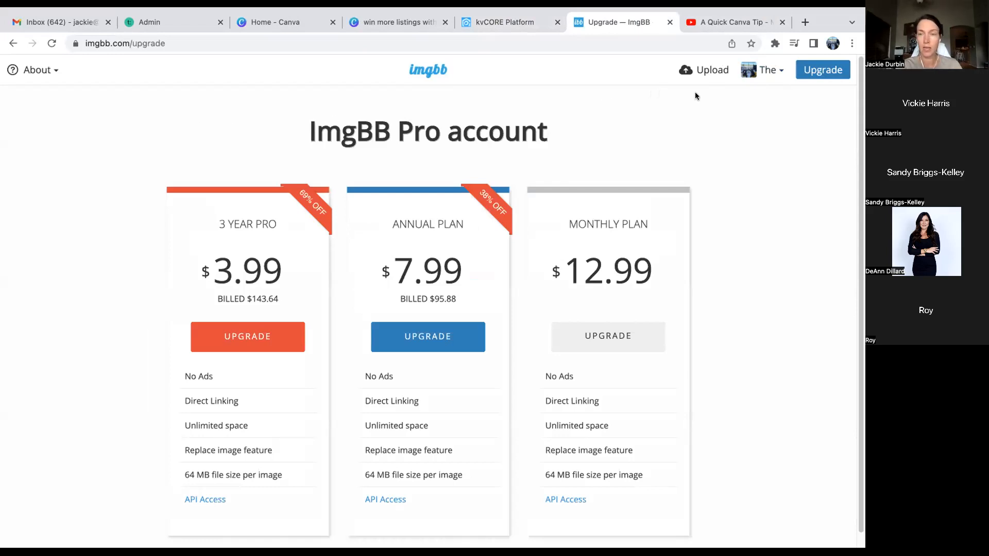
# - Upload the pink promo image from the computer and copy its HTML image embed code
pyautogui.click(705, 70)
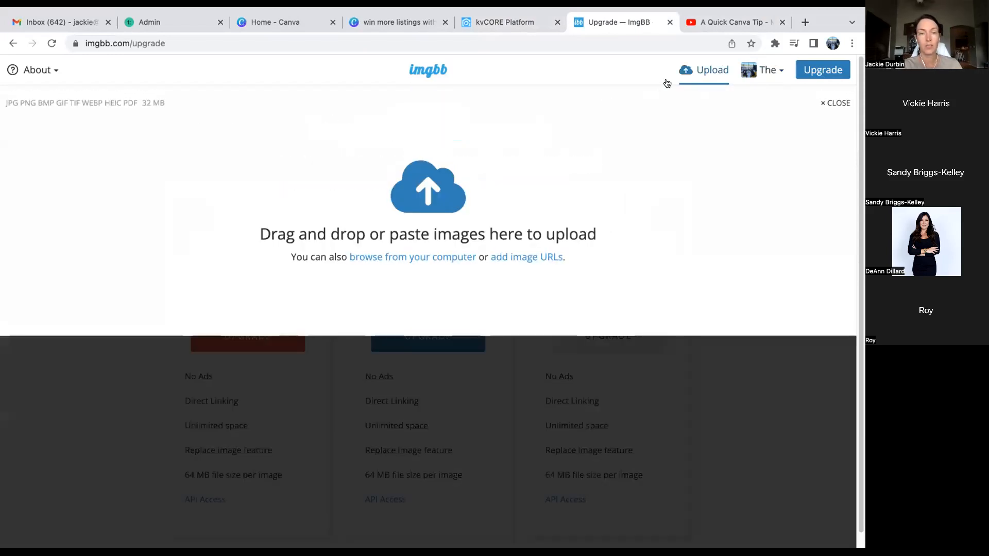
pyautogui.click(419, 258)
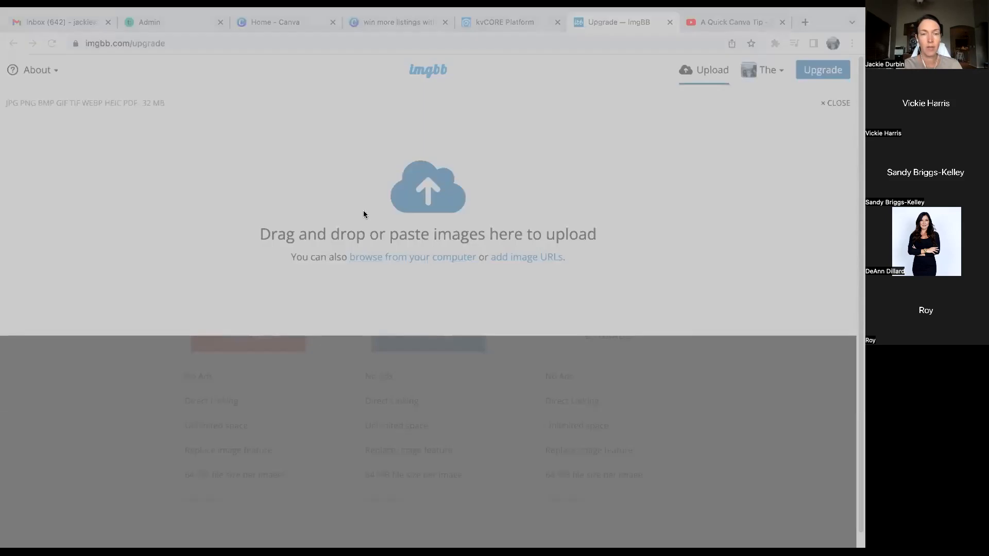
pyautogui.click(638, 414)
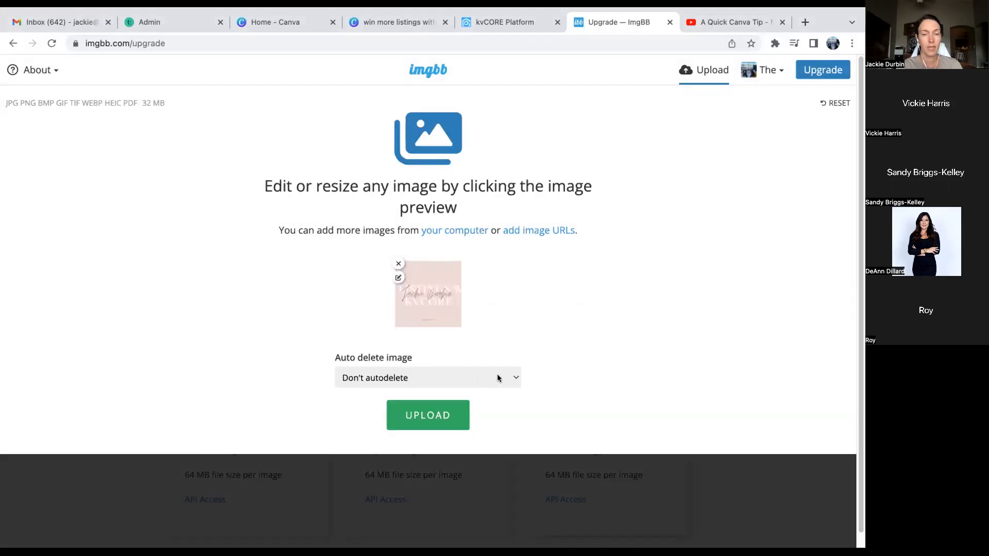
pyautogui.click(426, 415)
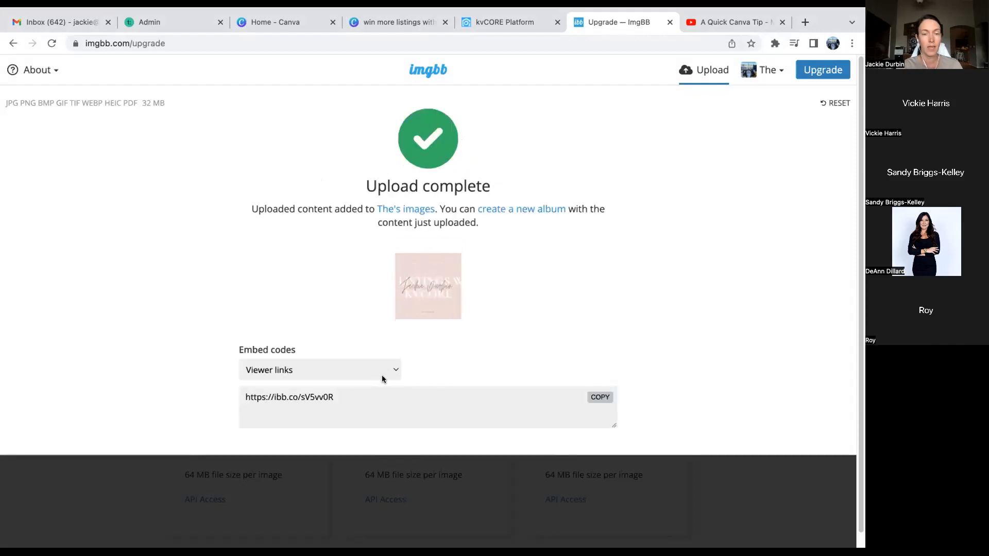
pyautogui.click(390, 370)
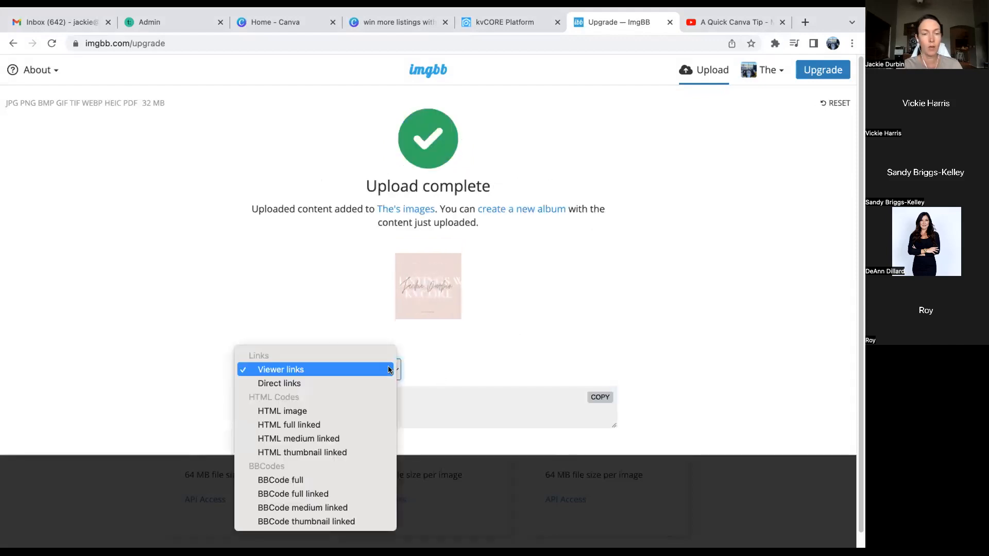
pyautogui.click(313, 414)
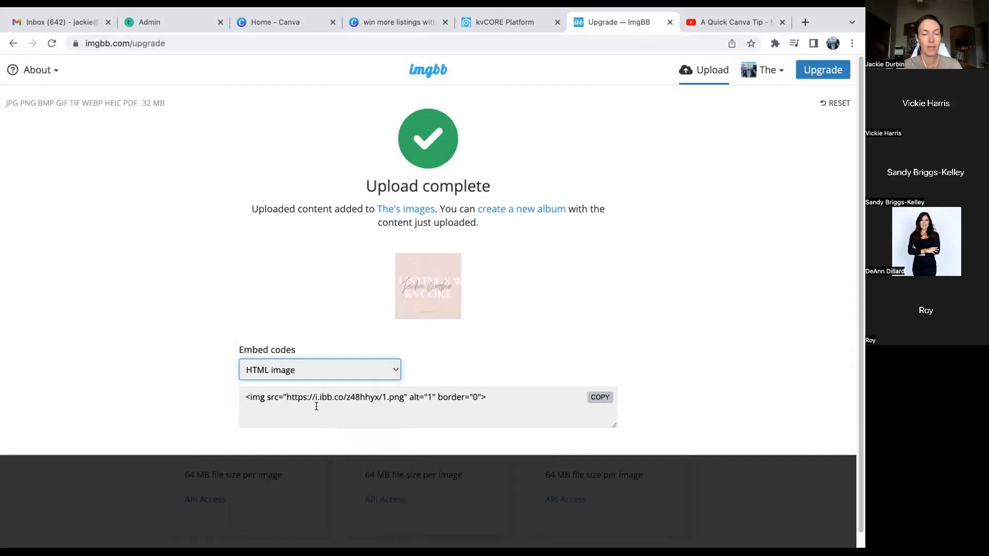
pyautogui.click(601, 398)
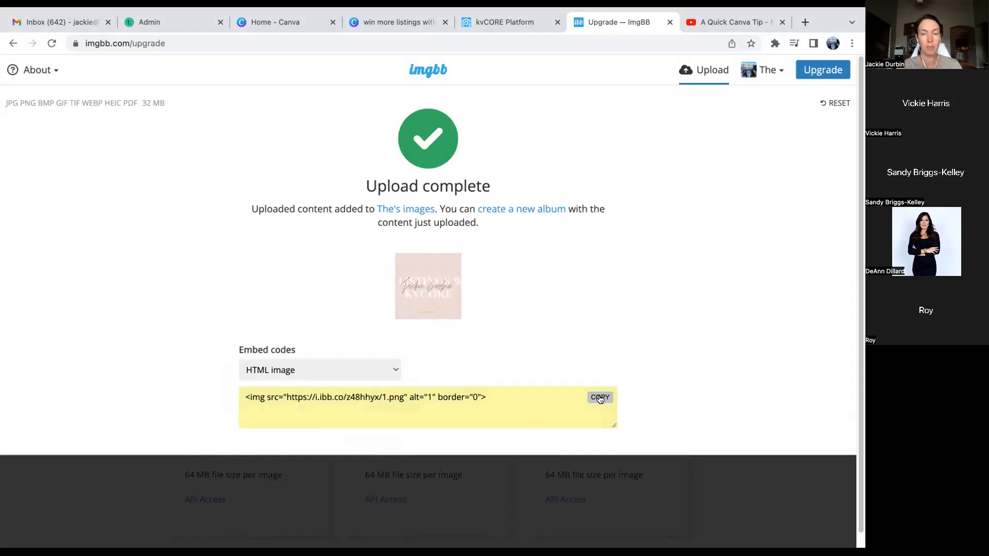
# - Paste the ImgBB image code into the template's source below the video and save it
pyautogui.click(508, 20)
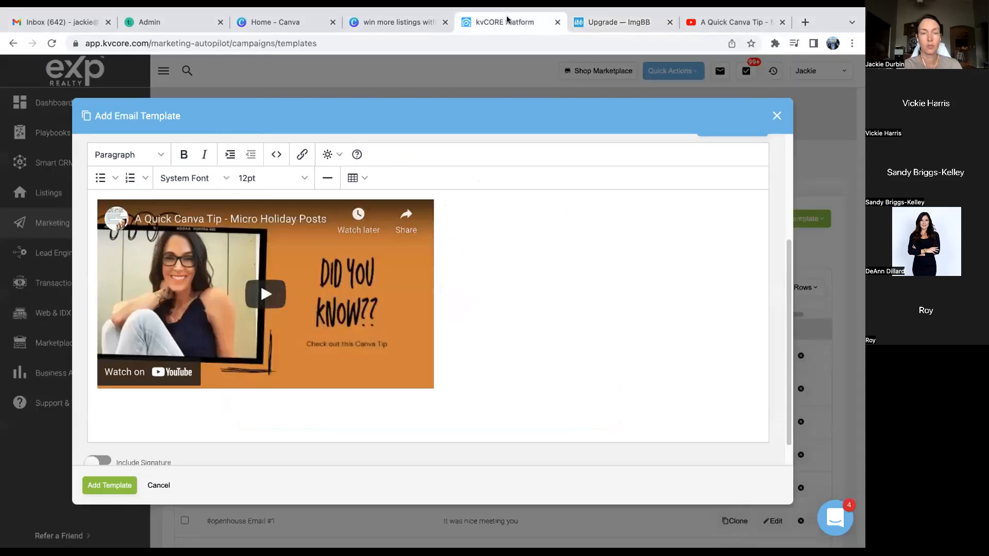
pyautogui.click(274, 154)
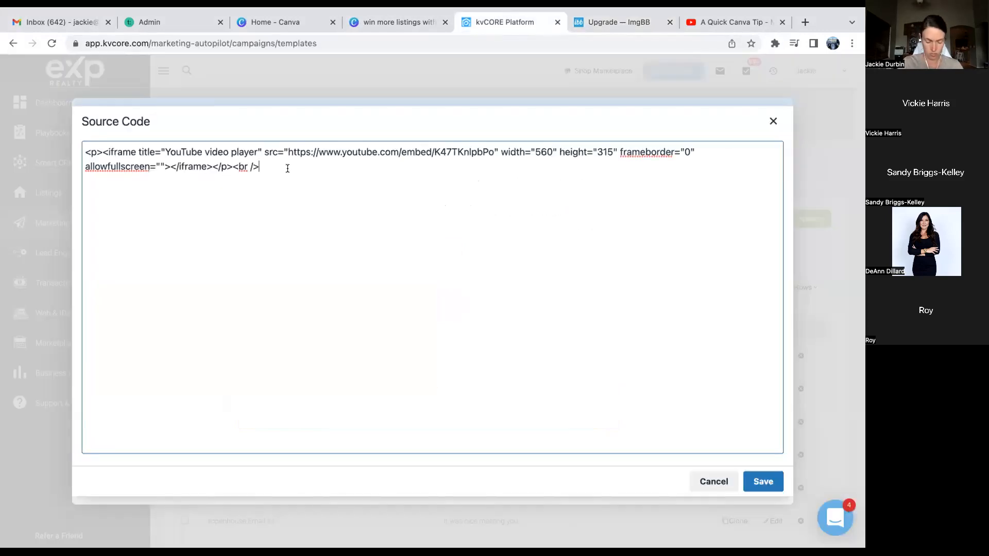
pyautogui.hotkey('ctrl', 'v')
pyautogui.press('Return')
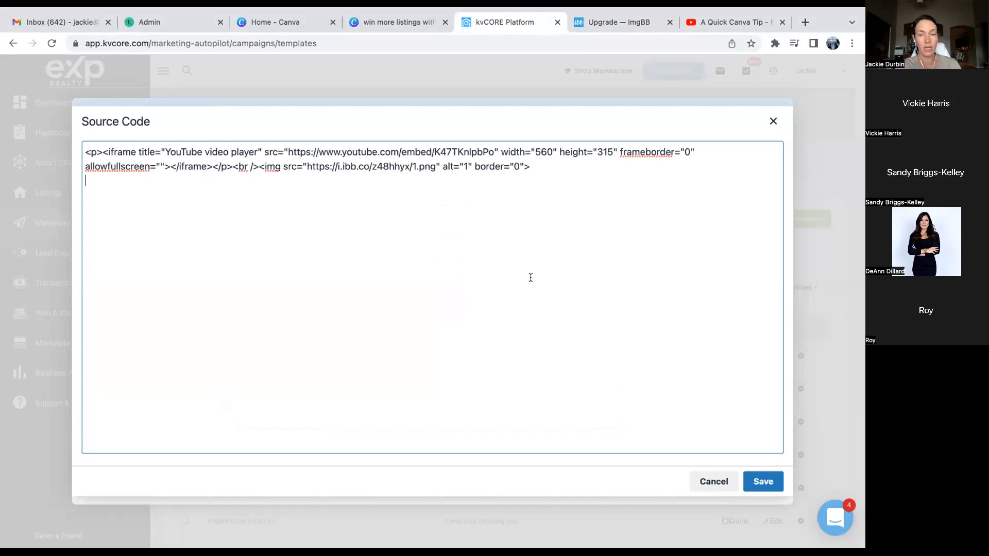
pyautogui.click(761, 481)
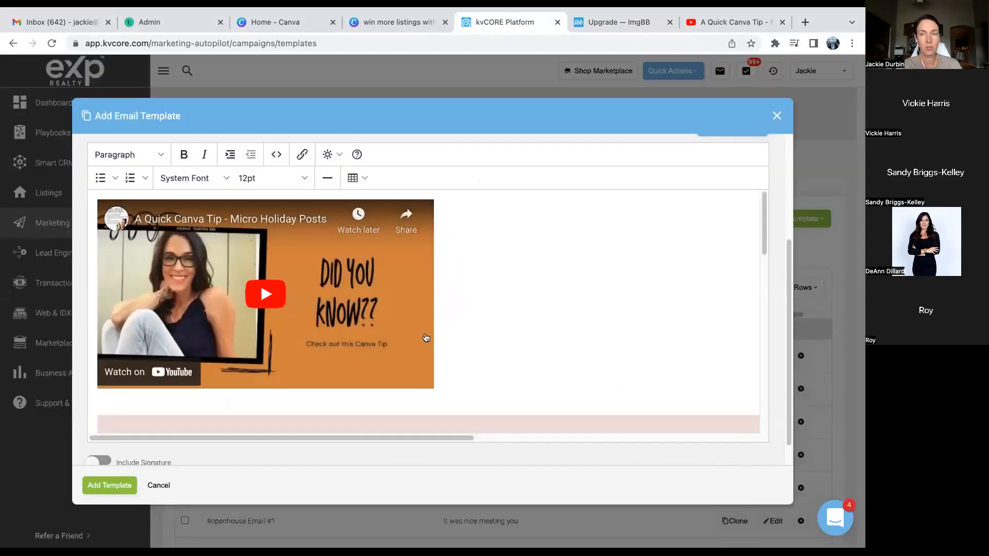
pyautogui.scroll(-3, 426, 336)
# - Shrink the pink 'Win Listings with kvCORE' image to fit the email, then close the template
pyautogui.click(425, 333)
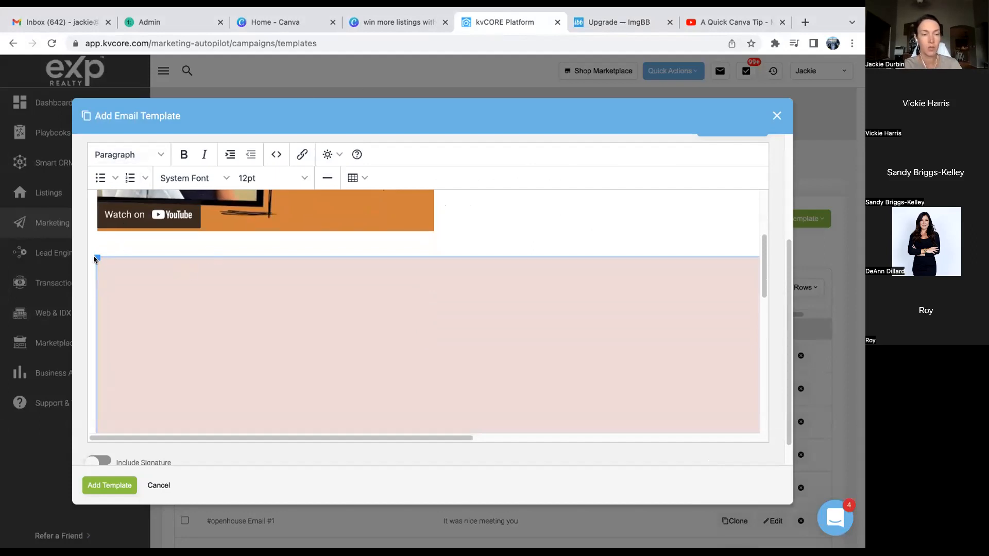
pyautogui.moveTo(95, 259); pyautogui.dragTo(293, 340)
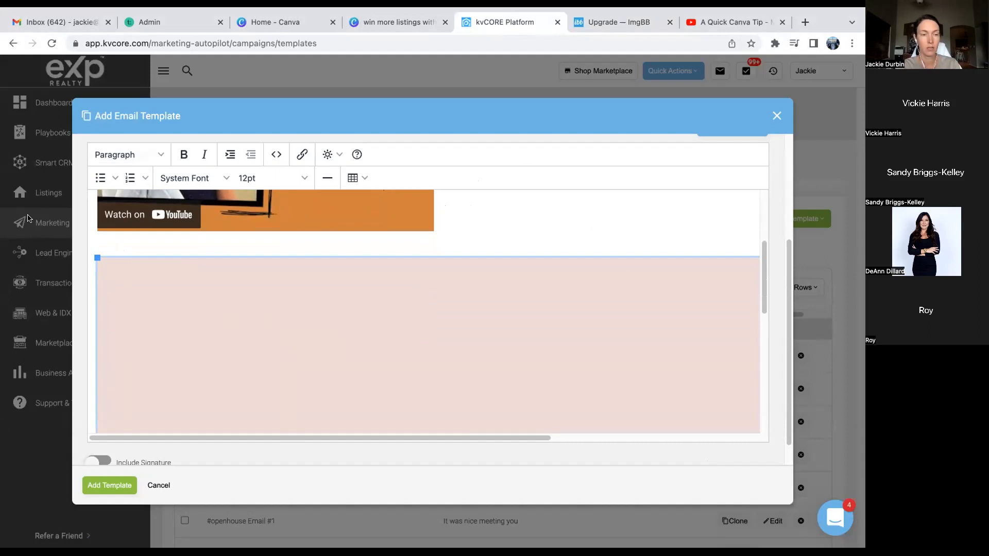
pyautogui.moveTo(95, 256); pyautogui.dragTo(247, 347)
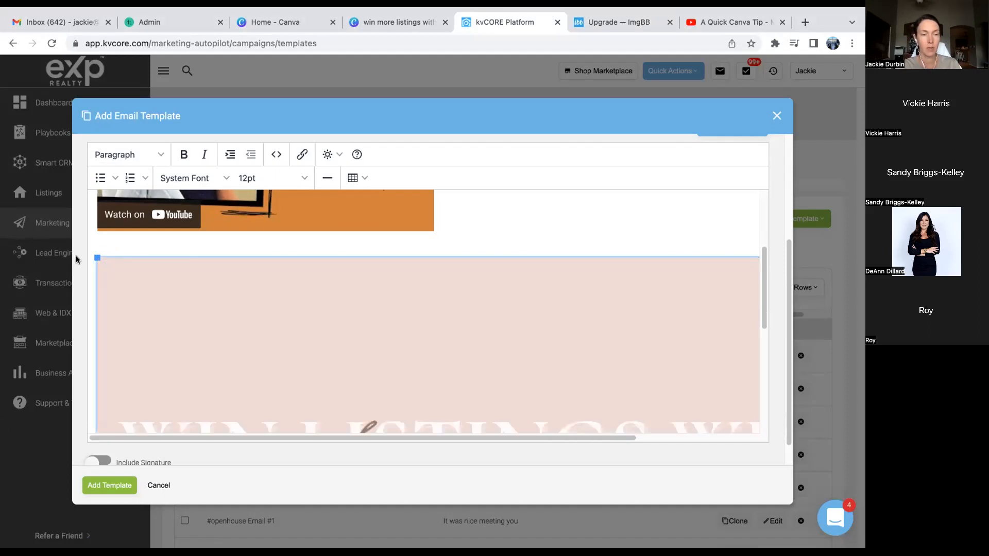
pyautogui.moveTo(96, 256); pyautogui.dragTo(145, 292)
pyautogui.moveTo(96, 258); pyautogui.dragTo(252, 377)
pyautogui.moveTo(95, 258); pyautogui.dragTo(201, 321)
pyautogui.moveTo(92, 254); pyautogui.dragTo(193, 333)
pyautogui.click(536, 359)
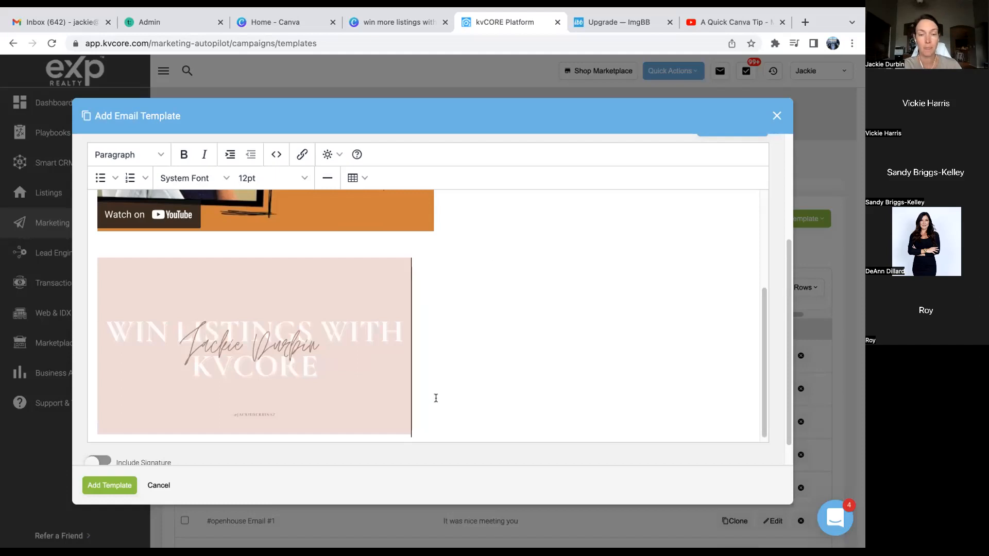
pyautogui.click(776, 117)
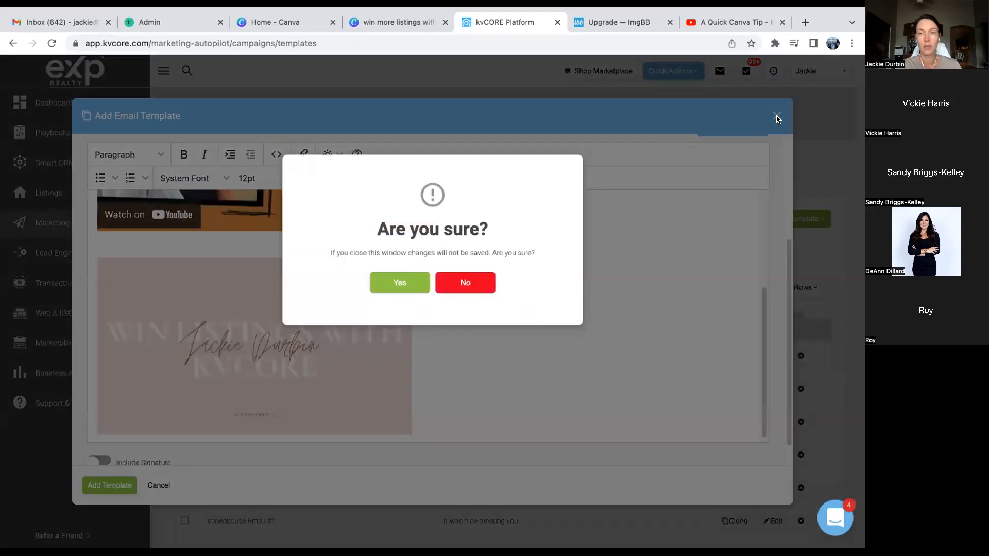
# - Discard the unsaved template and open Lead Engine's Build Squeeze Page on the Seller Squeeze tab
pyautogui.click(406, 284)
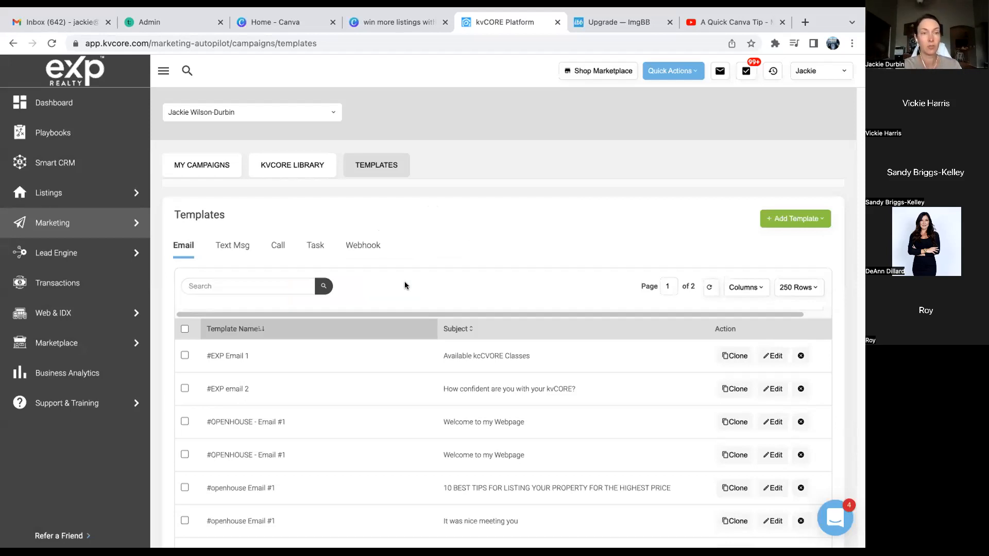
pyautogui.moveTo(49, 221)
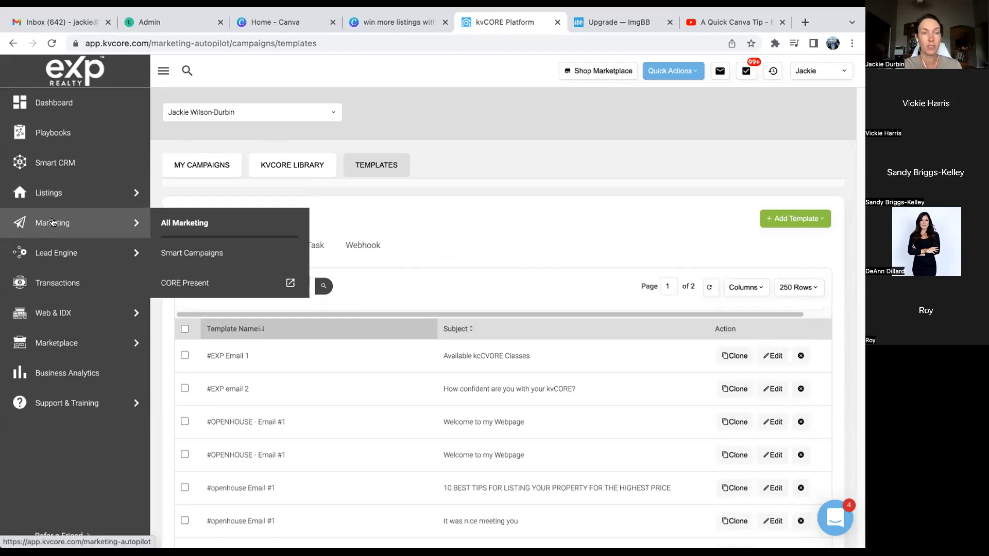
pyautogui.moveTo(49, 252)
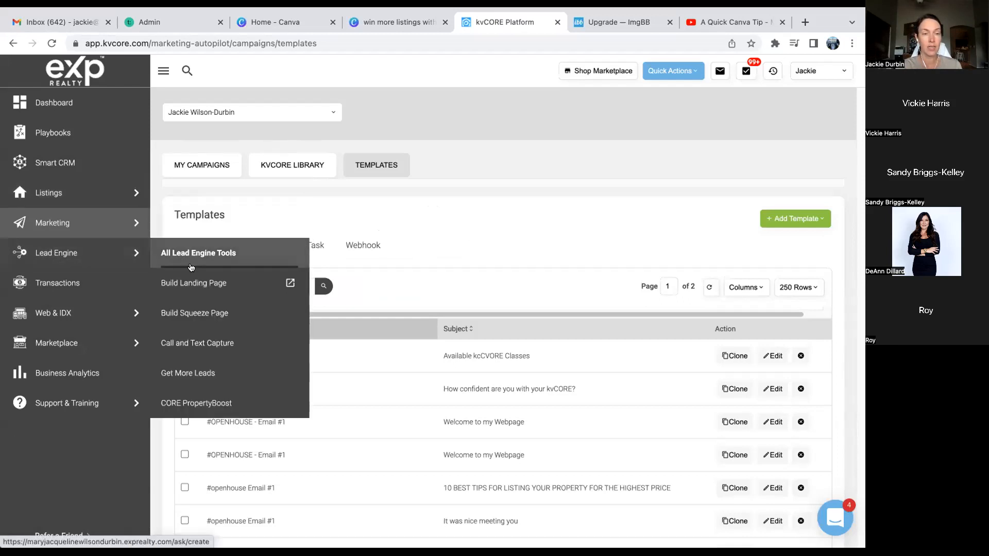
pyautogui.click(185, 313)
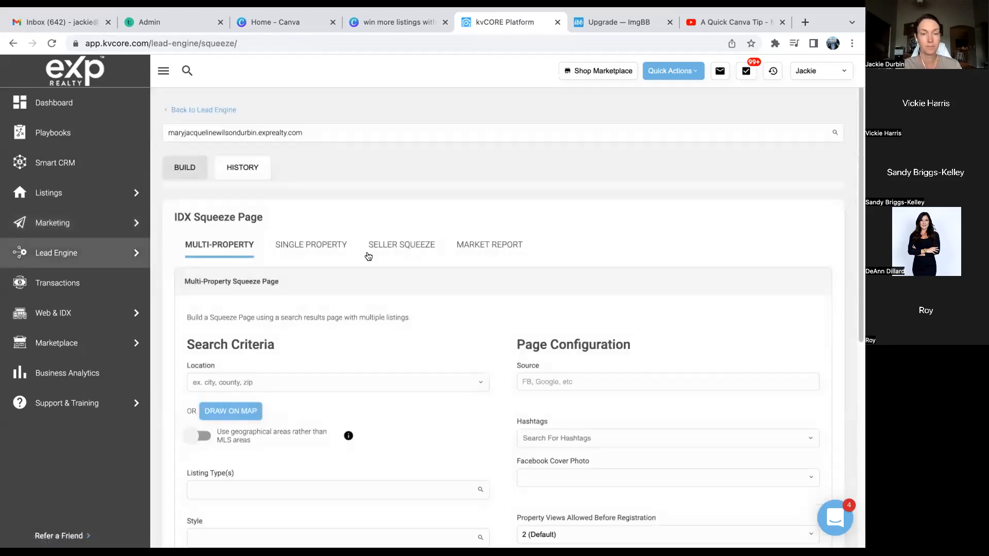
pyautogui.click(412, 244)
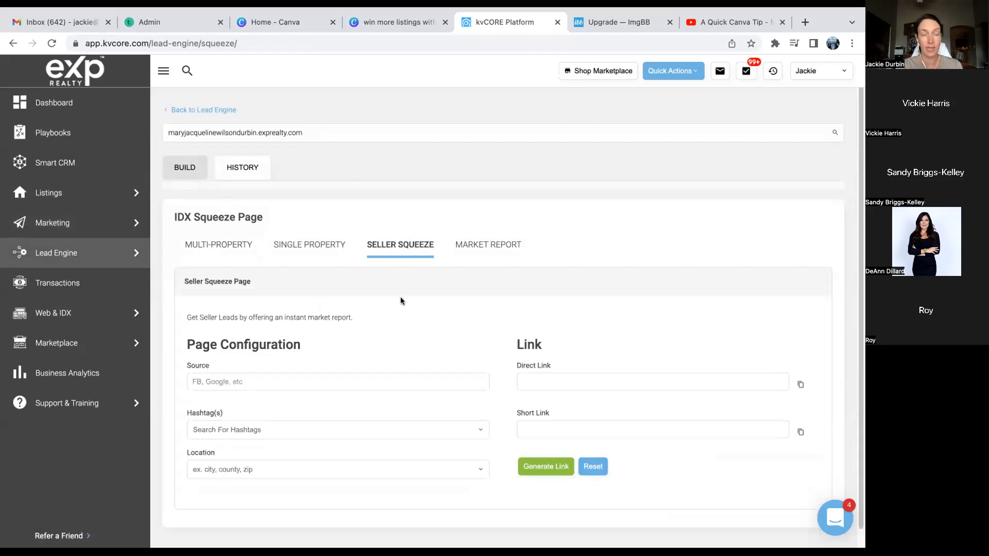
pyautogui.scroll(-1, 401, 300)
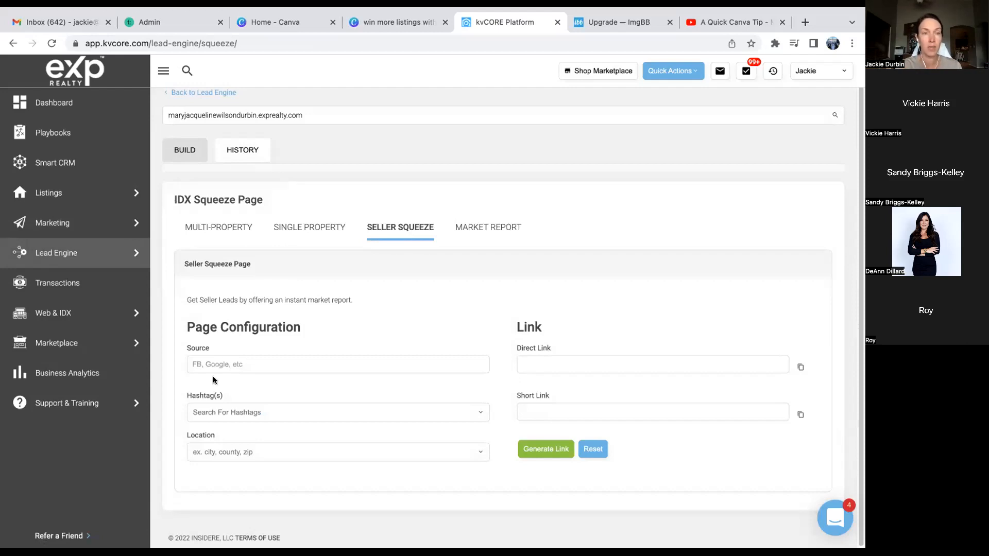
# - Set the location to City: Queen Creek, AZ, generate the links, and copy the short link
pyautogui.click(220, 450)
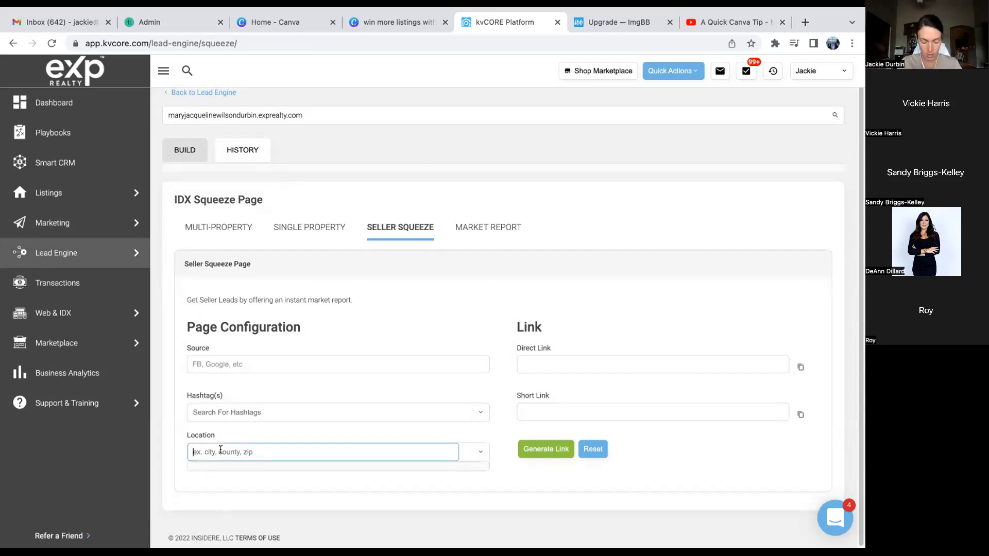
pyautogui.write('Queen')
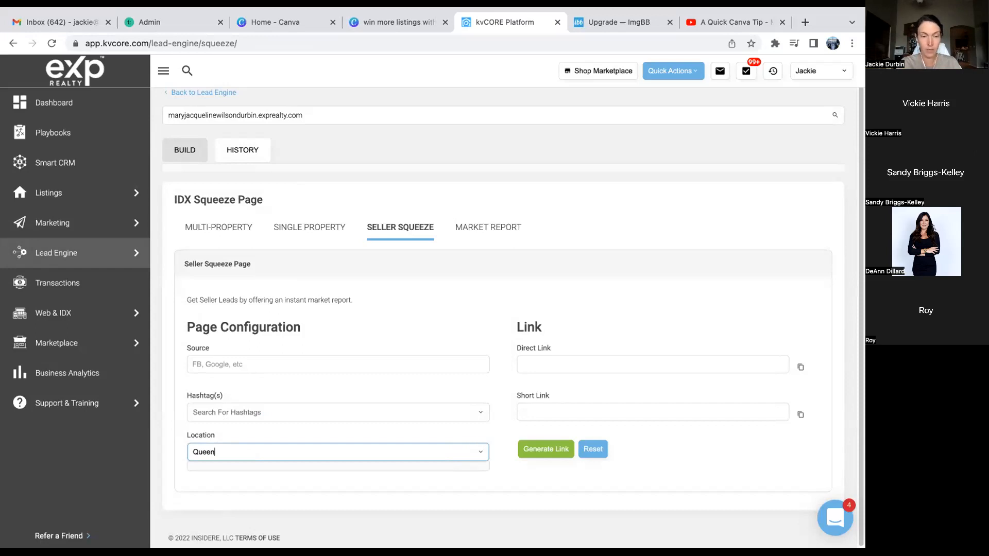
pyautogui.write(' Creek, AZ')
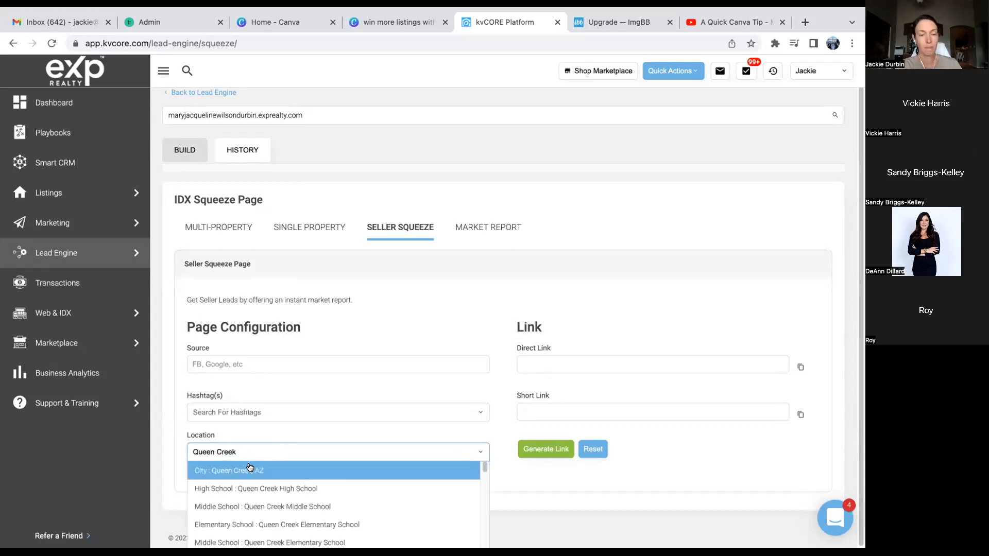
pyautogui.click(250, 469)
pyautogui.click(539, 452)
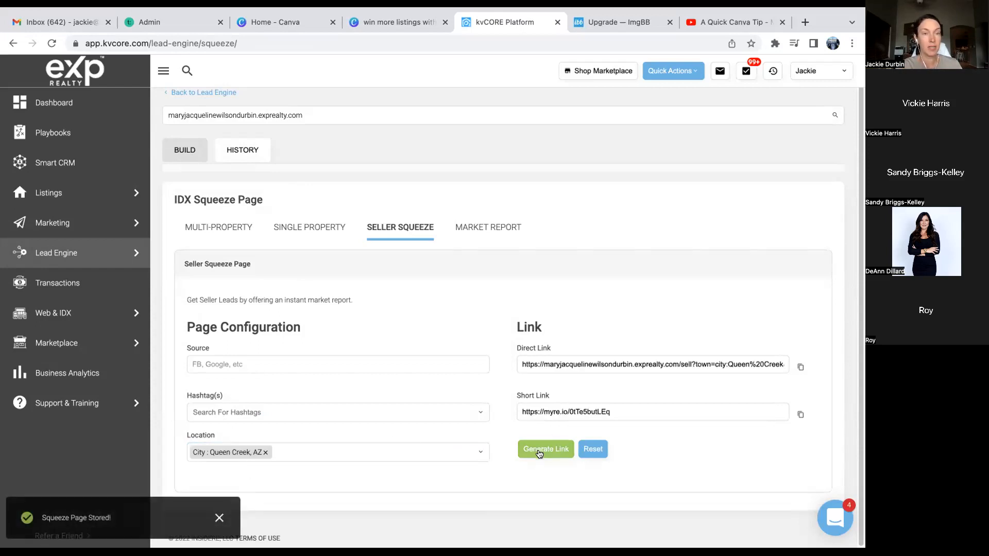
pyautogui.click(800, 414)
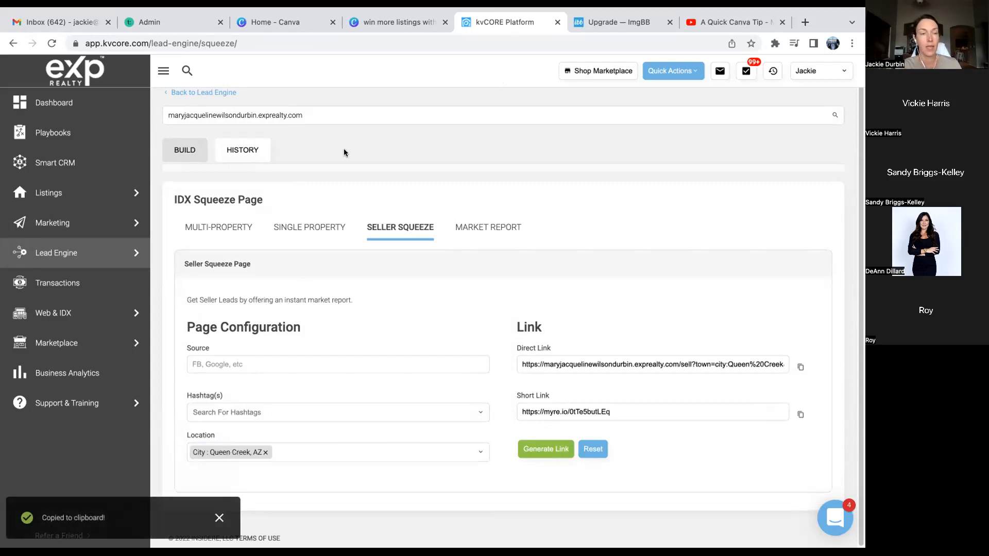
# - Start a Lead Engine landing page with the copied short link as the URL After Login
pyautogui.moveTo(109, 256)
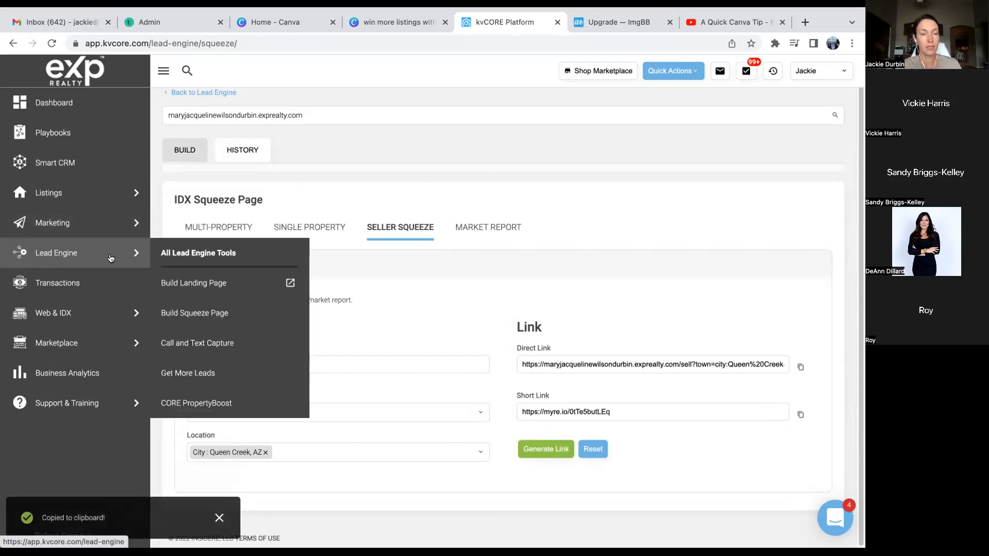
pyautogui.click(186, 284)
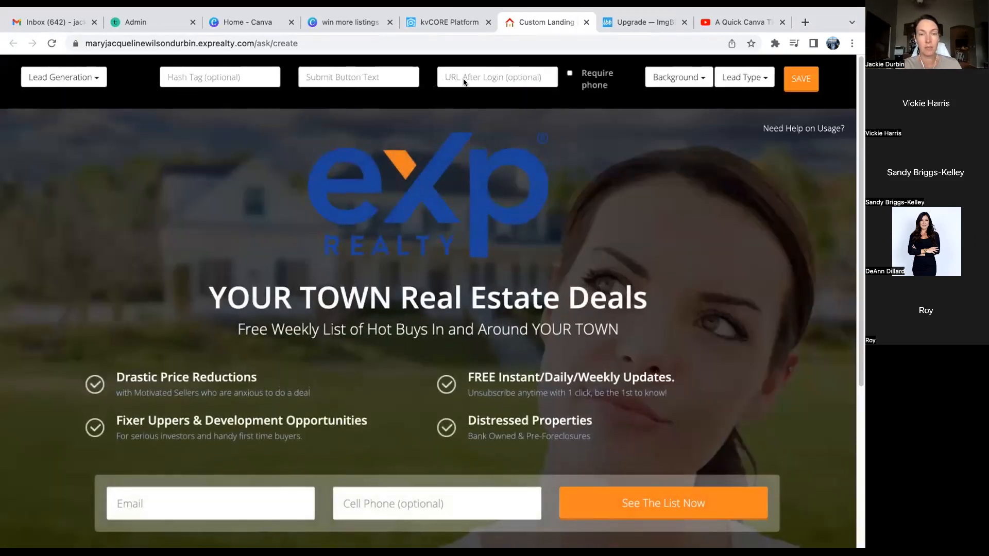
pyautogui.click(465, 72)
pyautogui.hotkey('ctrl', 'v')
pyautogui.click(582, 139)
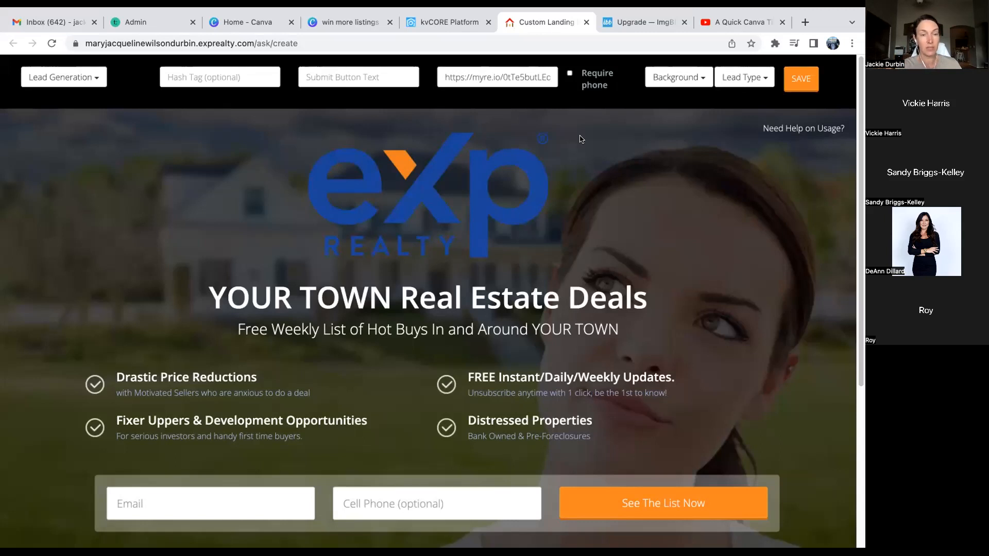
# - Set the submit button text to 'Get My Home Value' and require the cell phone number
pyautogui.click(333, 73)
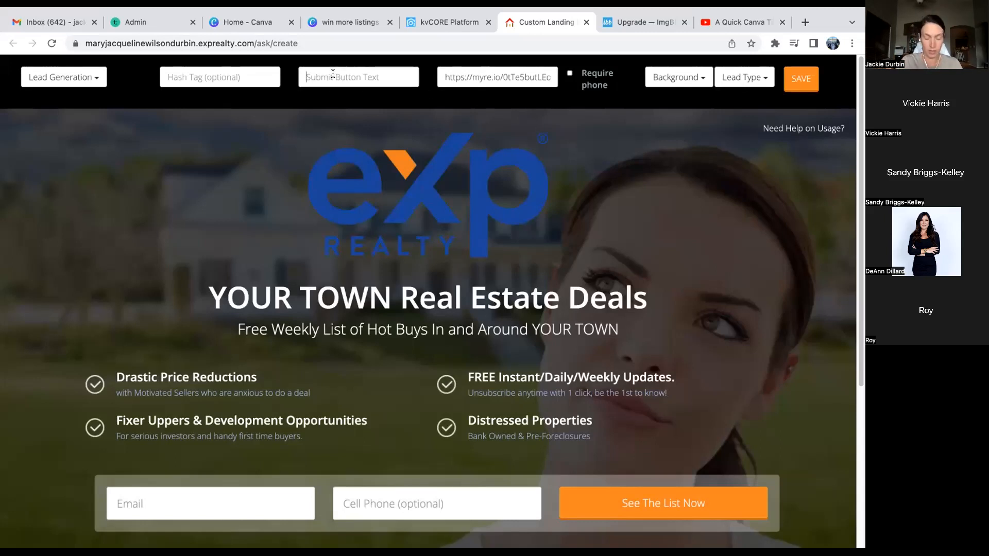
pyautogui.write('Get M')
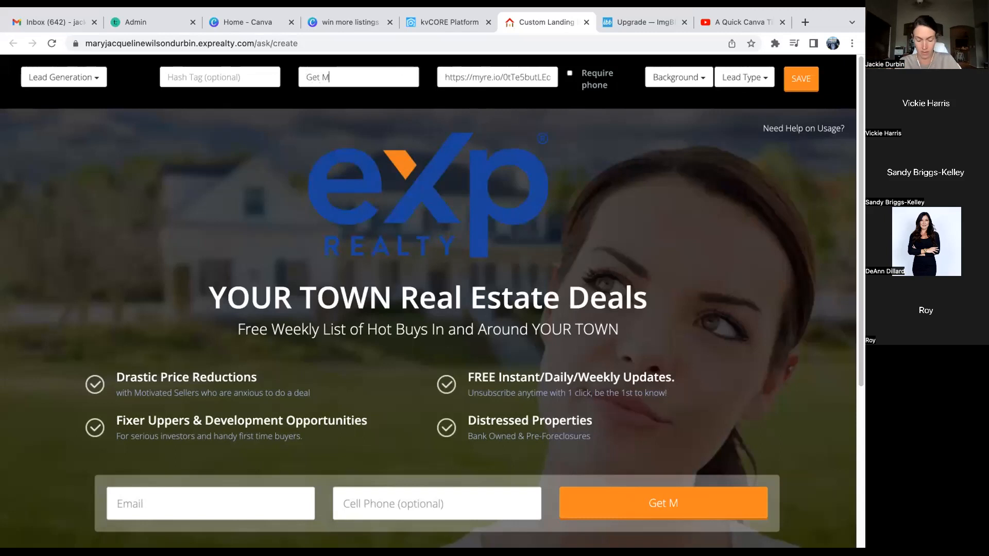
pyautogui.write('y Home Value')
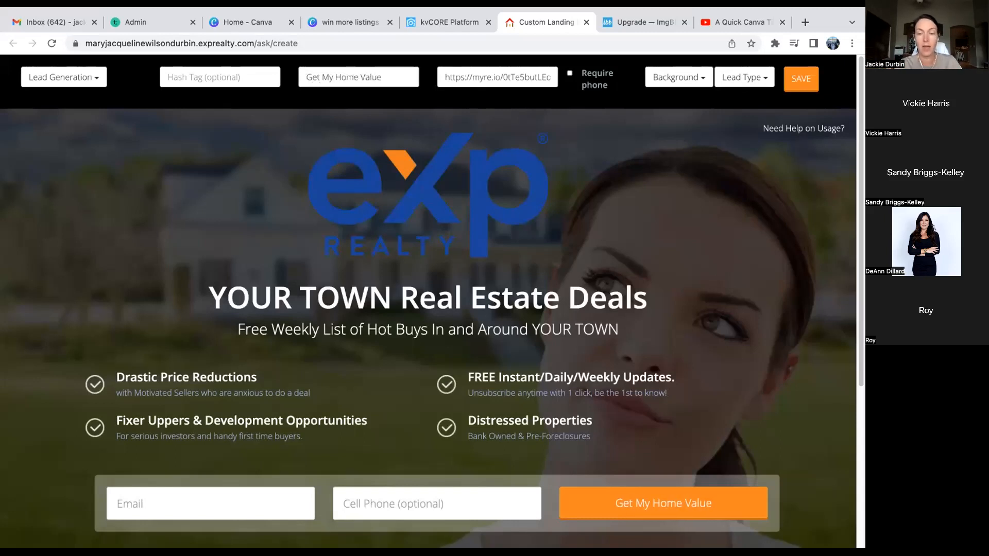
pyautogui.scroll(-2, 643, 429)
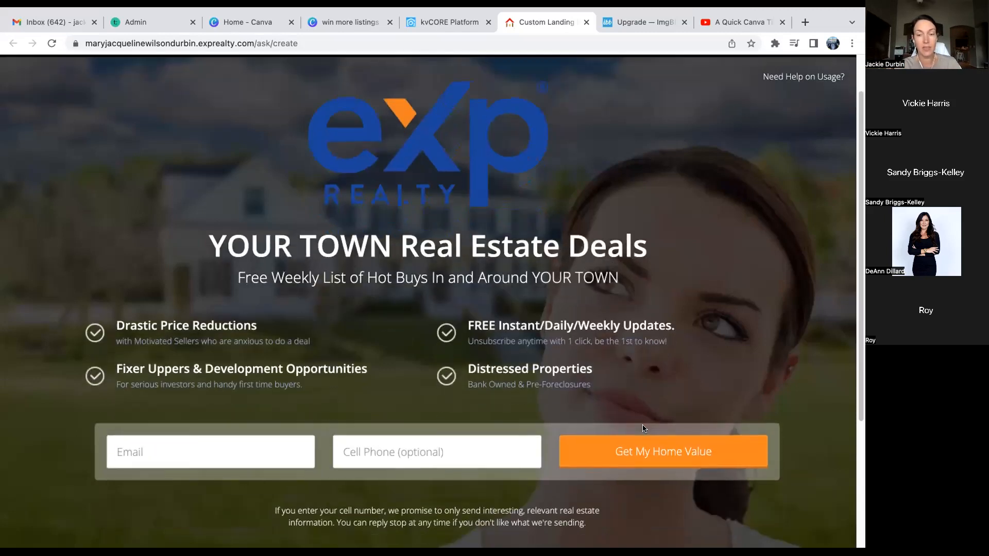
pyautogui.scroll(2, 644, 429)
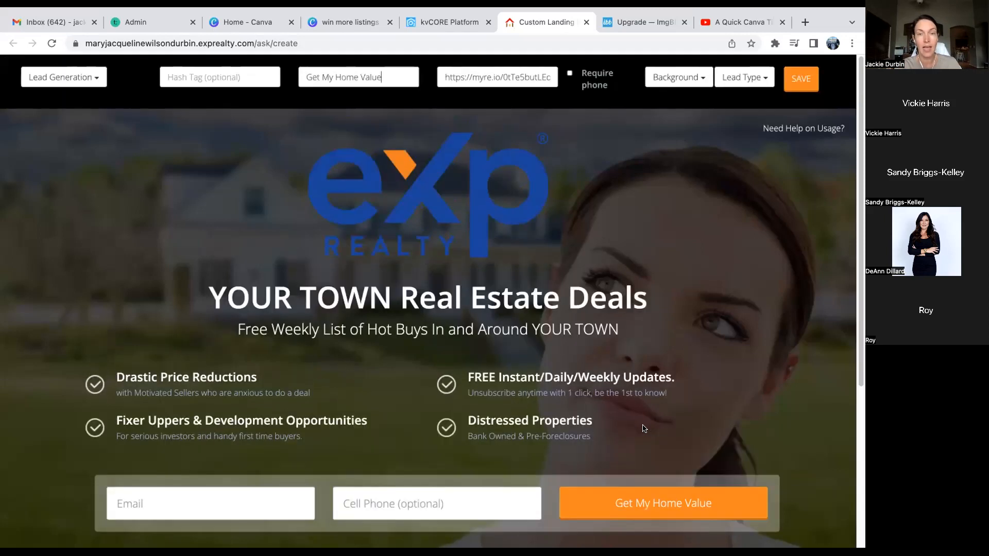
pyautogui.click(570, 73)
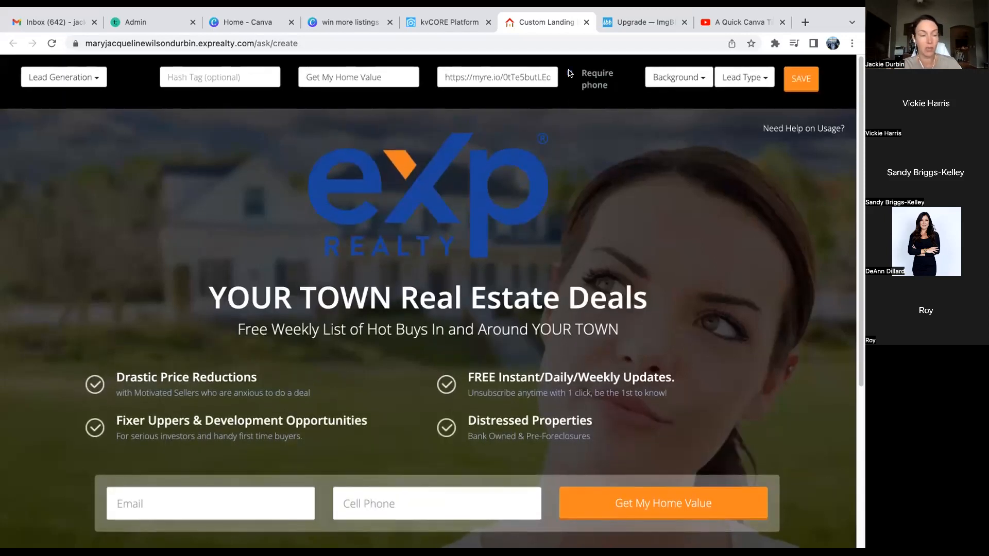
pyautogui.scroll(-3, 400, 406)
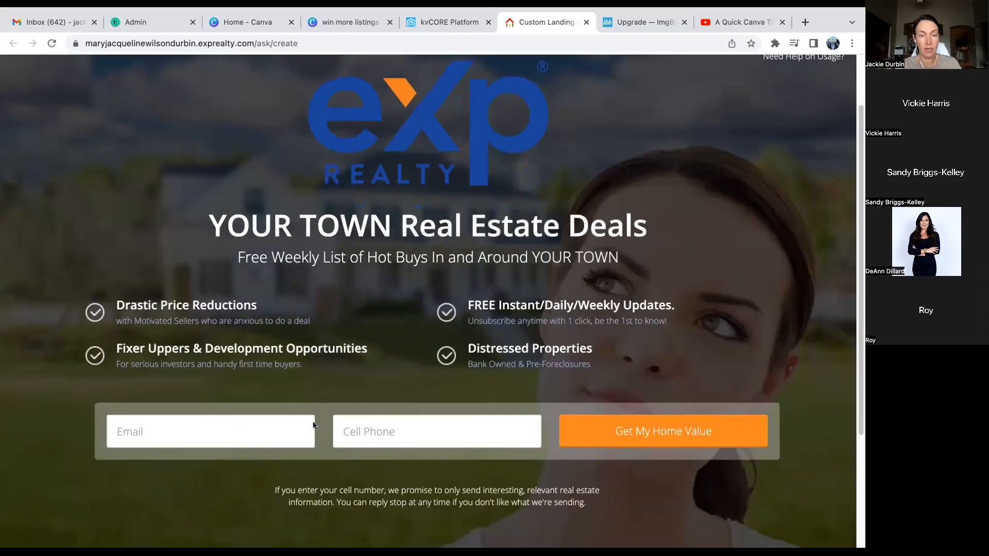
pyautogui.scroll(3, 314, 426)
pyautogui.click(219, 297)
# - Select all of the 'YOUR TOWN Real Estate Deals' headline text with Ctrl+A
pyautogui.press('super+a')
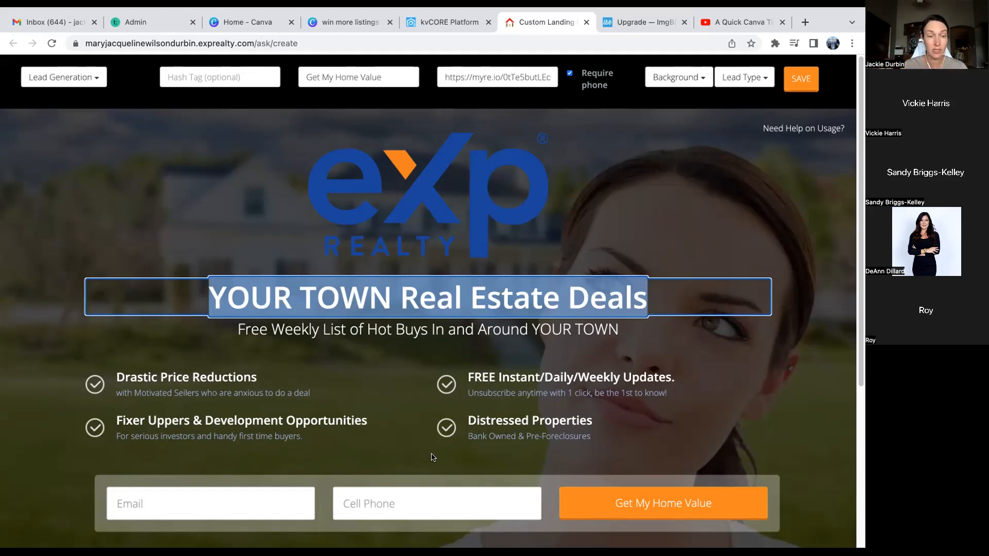
# - Write a headline introducing the agent as 'your friend and REALTOR' and enter the hashtag friendseller
pyautogui.write('H')
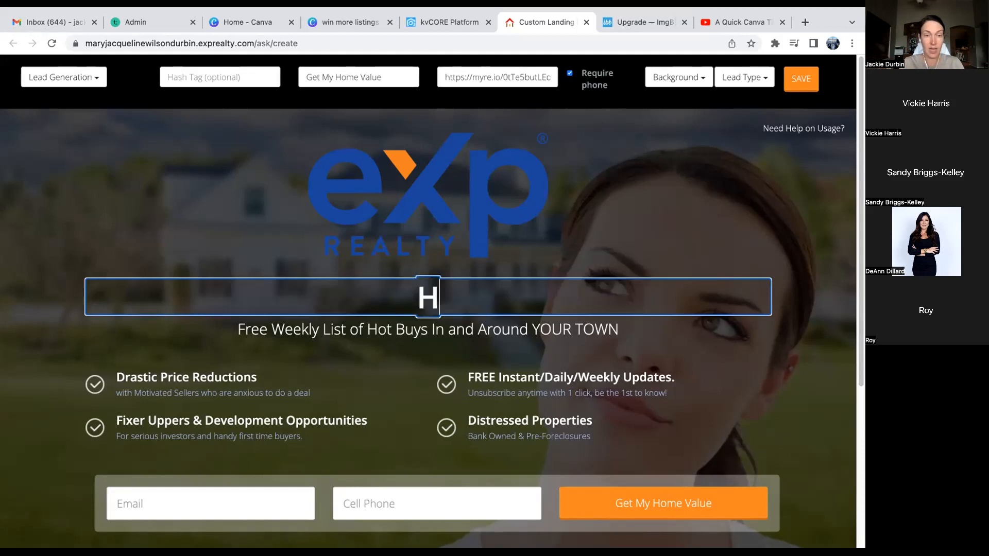
pyautogui.write('ey,')
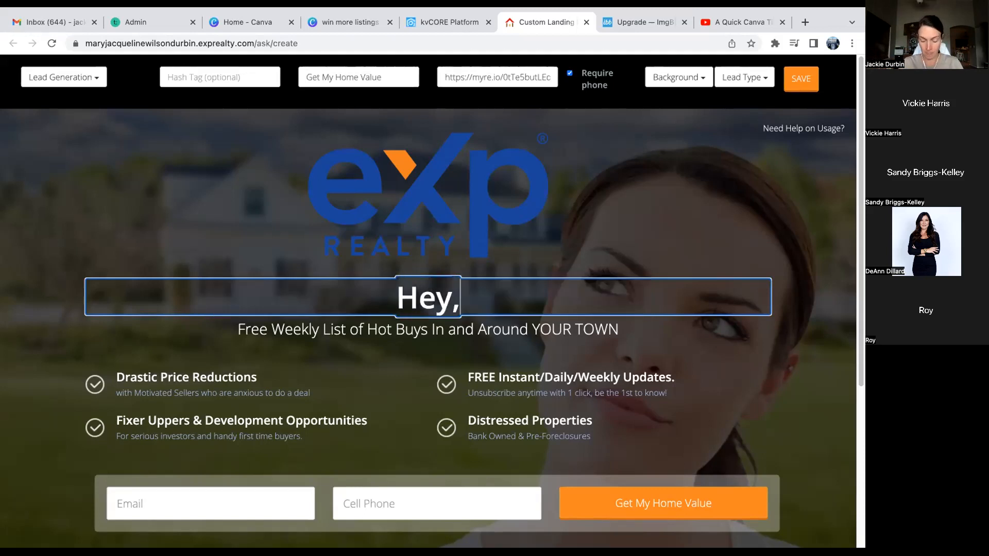
pyautogui.write(" It's Jackie")
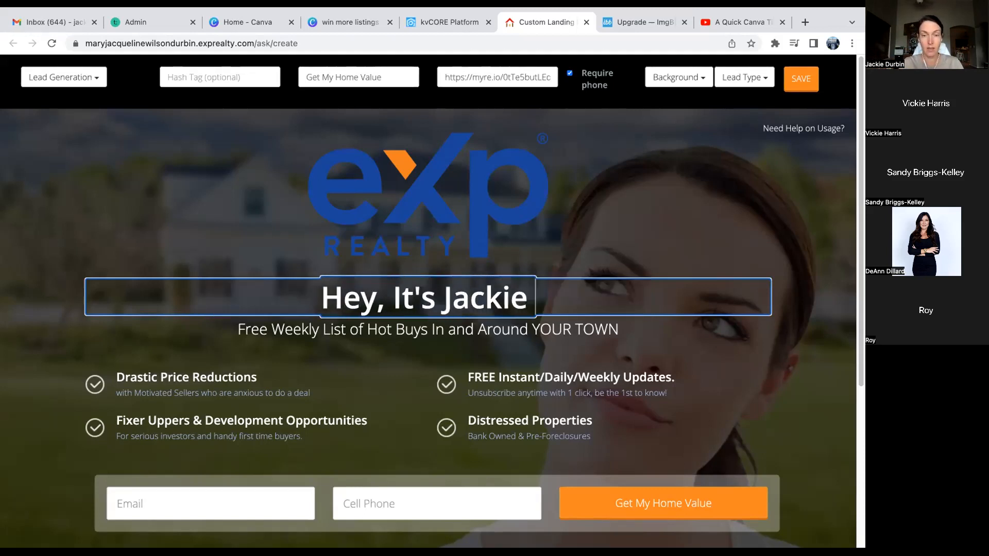
pyautogui.write(' your fri')
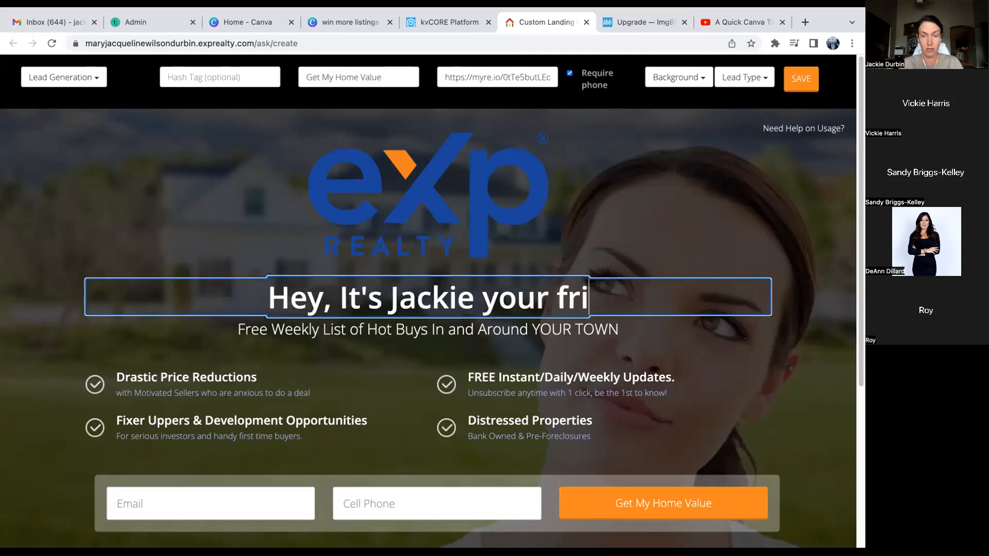
pyautogui.write('end and REALTOR')
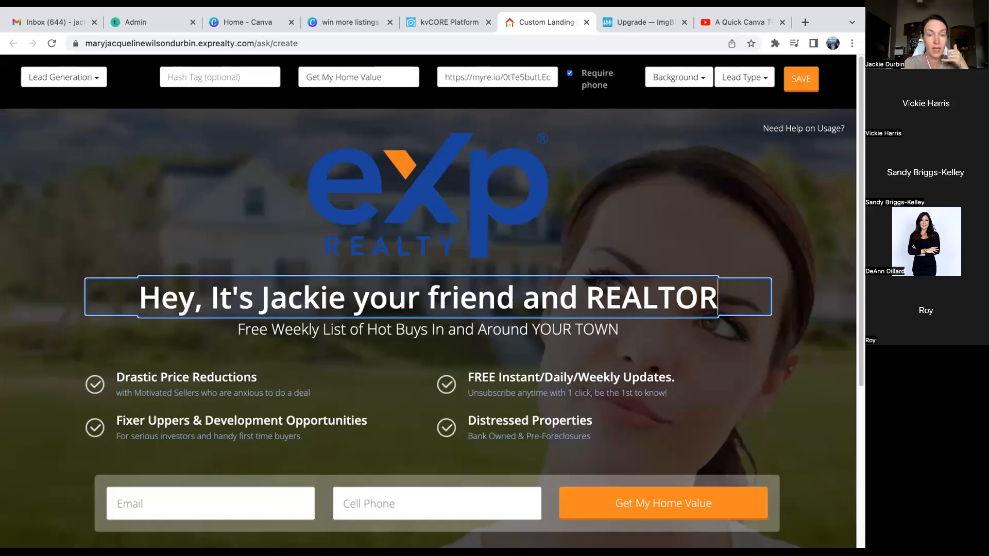
pyautogui.scroll(-1, 419, 428)
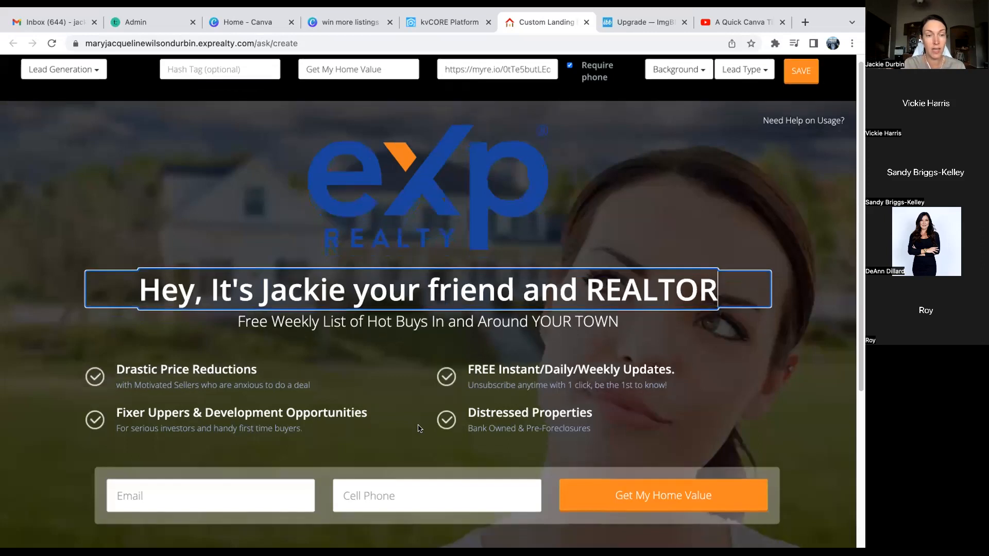
pyautogui.scroll(1, 420, 428)
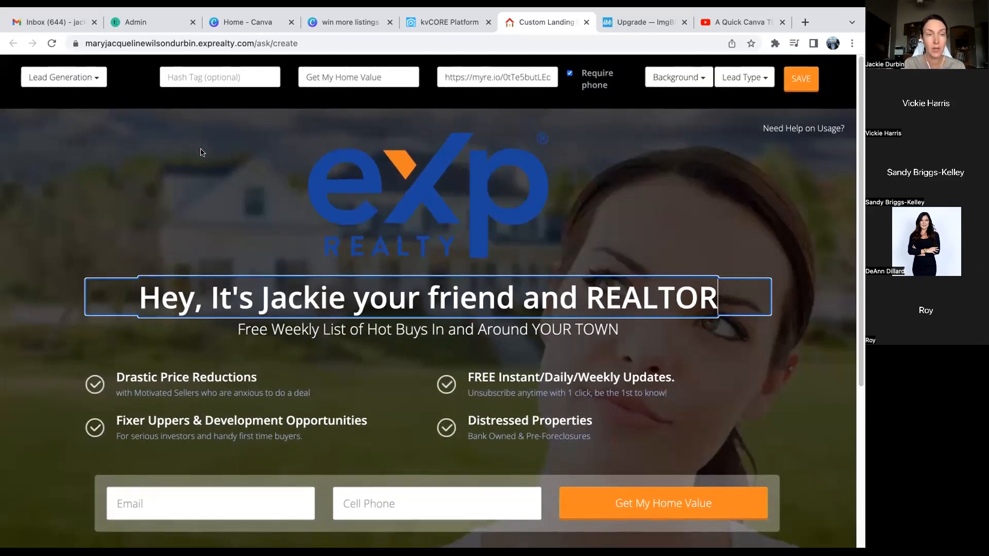
pyautogui.click(201, 77)
pyautogui.write('fr')
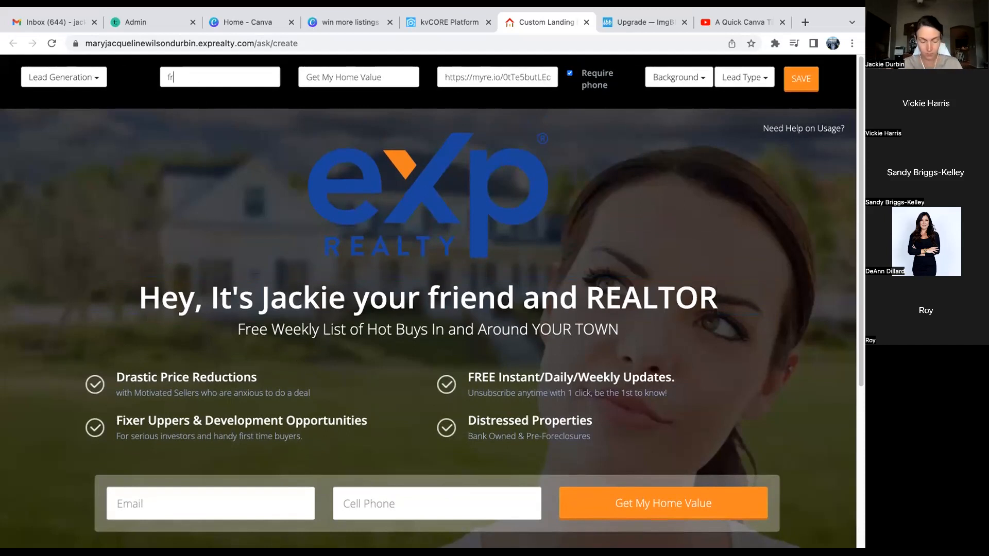
pyautogui.write('iendseller')
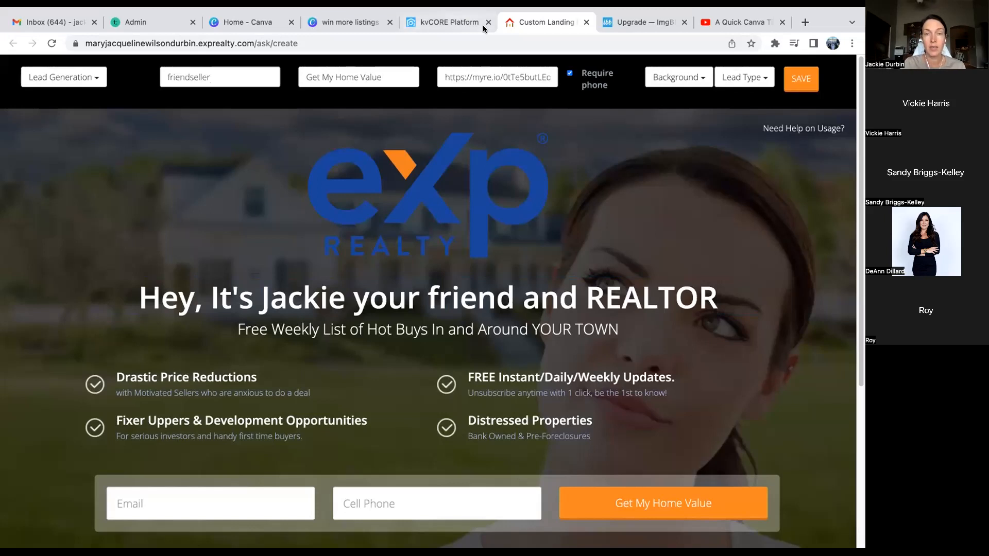
# - Return to kvCORE and open the Smart Campaigns list under Marketing
pyautogui.click(464, 24)
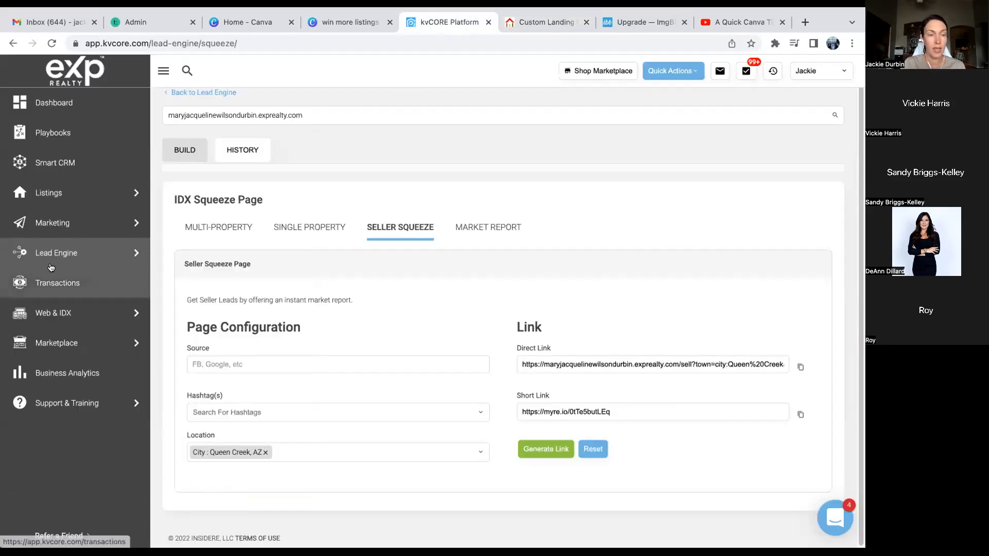
pyautogui.moveTo(70, 246)
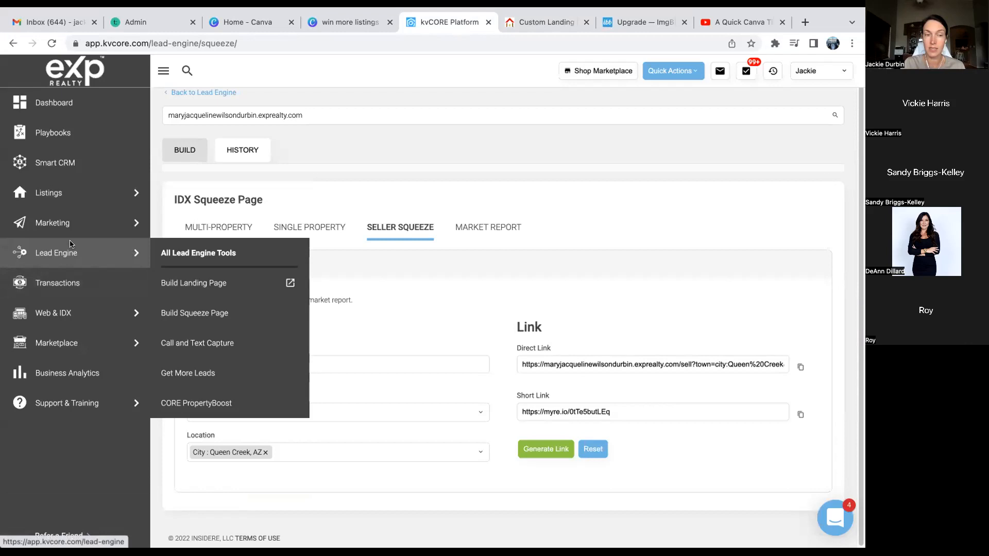
pyautogui.moveTo(73, 227)
pyautogui.click(208, 251)
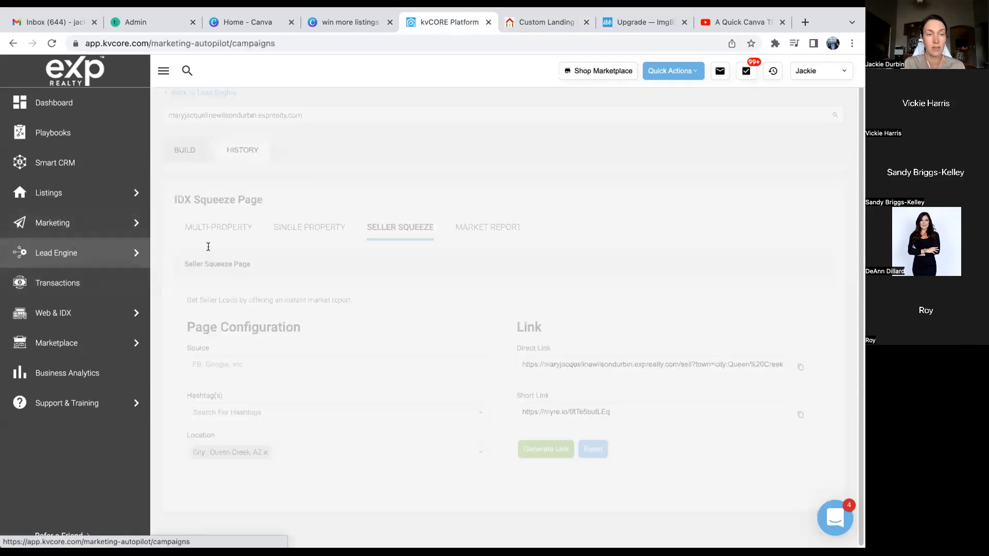
# - Start a new campaign triggered by the hashtag friendseller
pyautogui.click(788, 221)
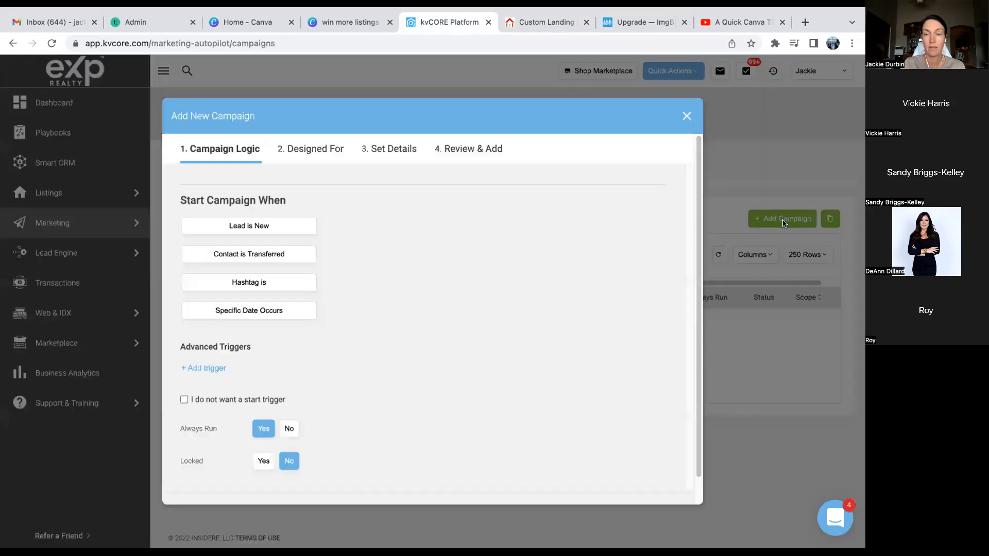
pyautogui.click(283, 290)
pyautogui.click(364, 293)
pyautogui.write('frie')
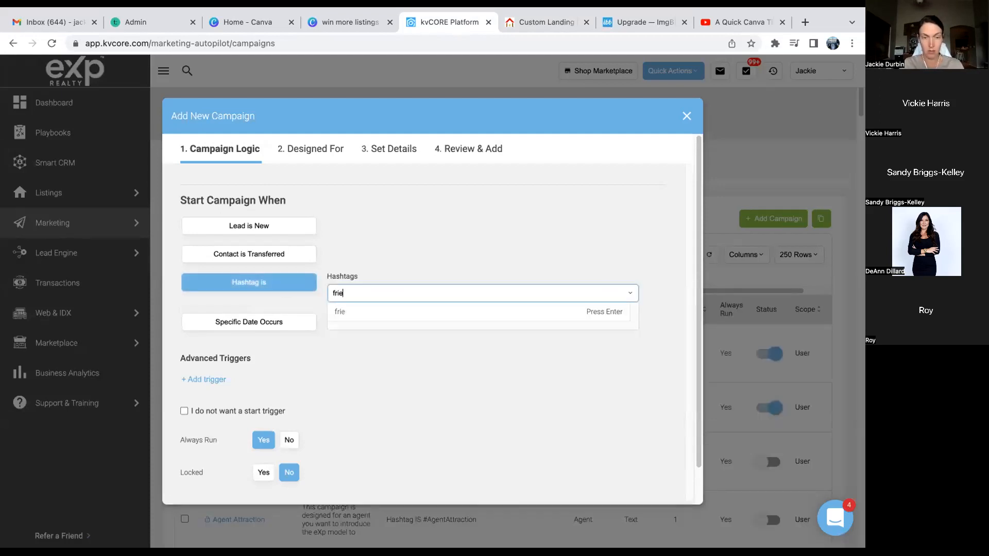
pyautogui.write('ndsell')
pyautogui.press('BackSpace')
pyautogui.press('BackSpace')
pyautogui.press('BackSpace')
pyautogui.press('BackSpace')
pyautogui.write('dseller')
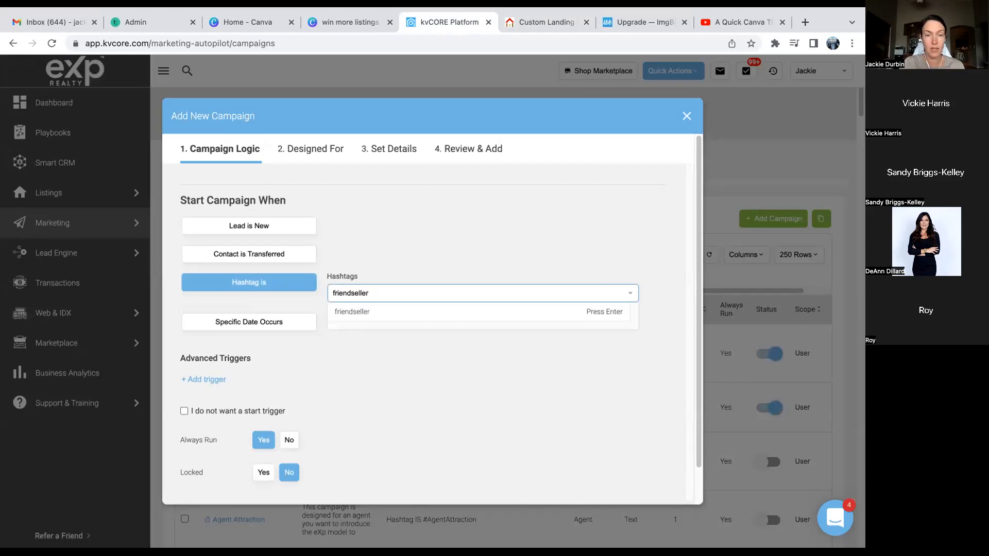
pyautogui.click(362, 312)
# - Target the campaign at sellers only, advance to Set Details, then close the wizard
pyautogui.scroll(-1, 326, 436)
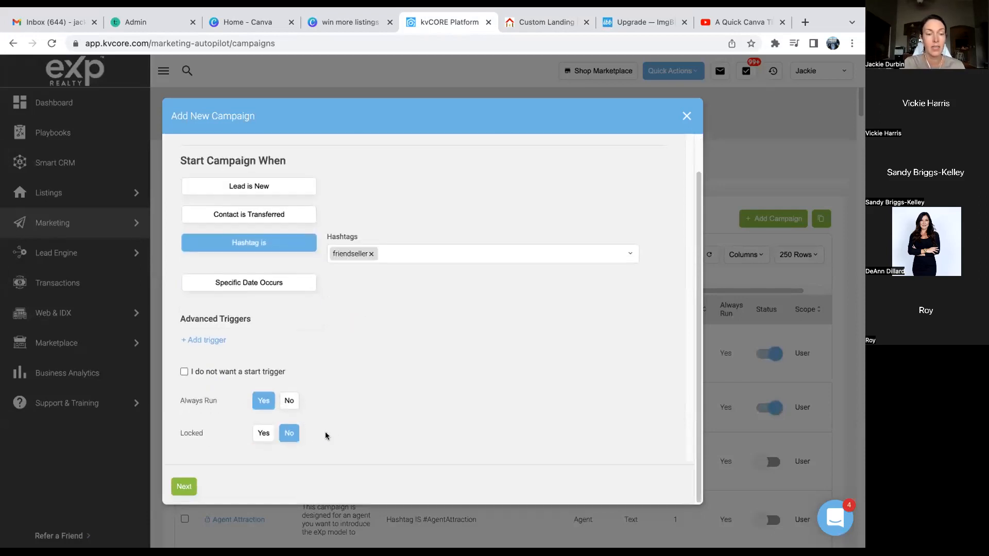
pyautogui.click(183, 489)
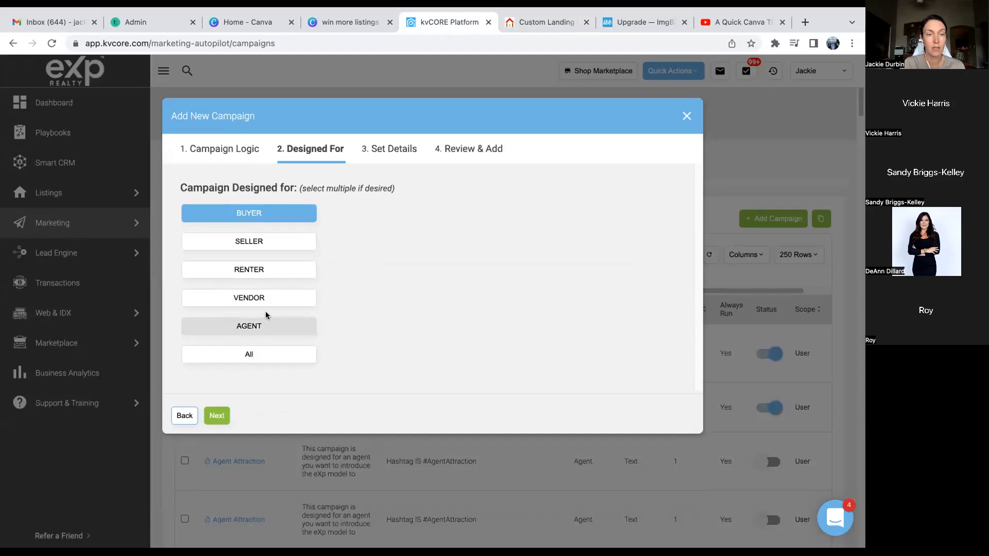
pyautogui.click(256, 240)
pyautogui.click(254, 217)
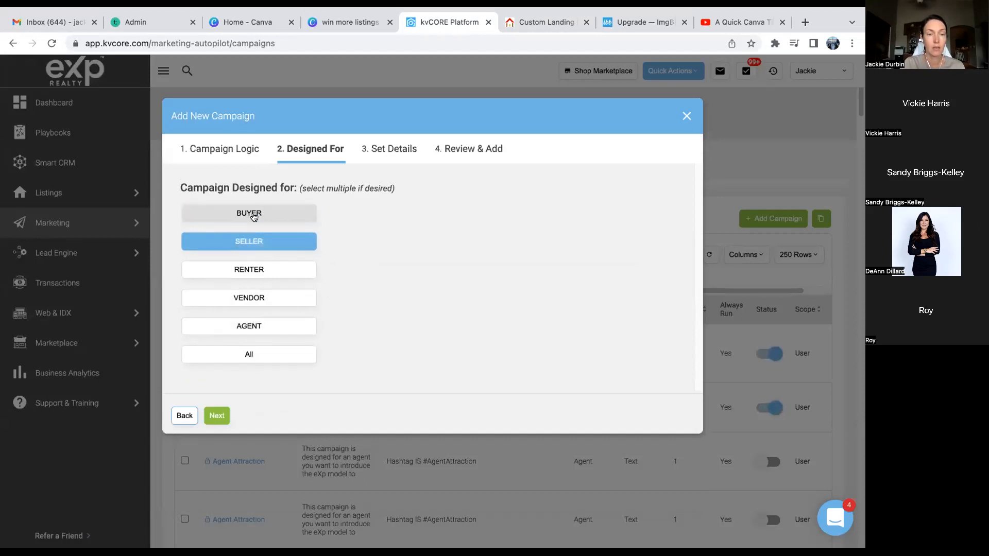
pyautogui.click(217, 416)
pyautogui.click(284, 213)
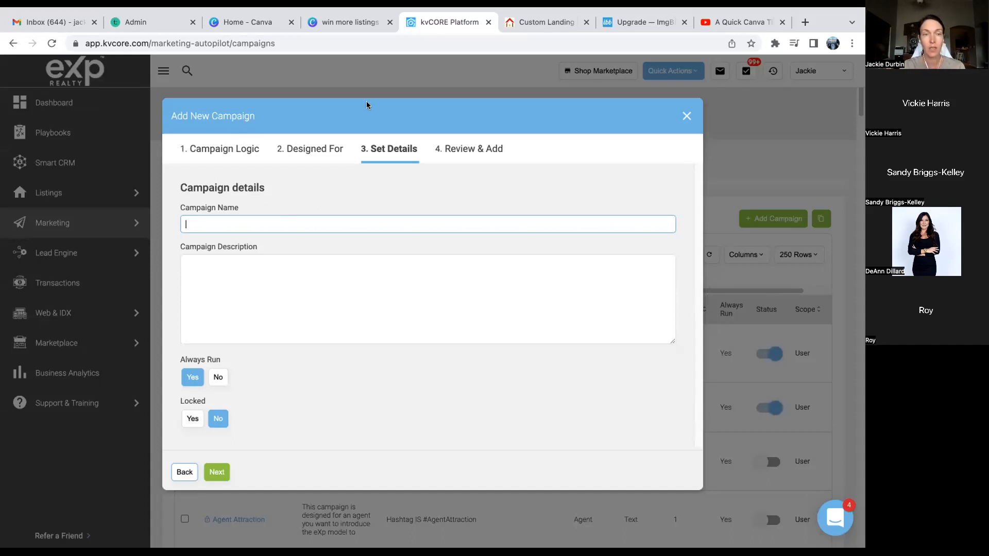
pyautogui.click(686, 116)
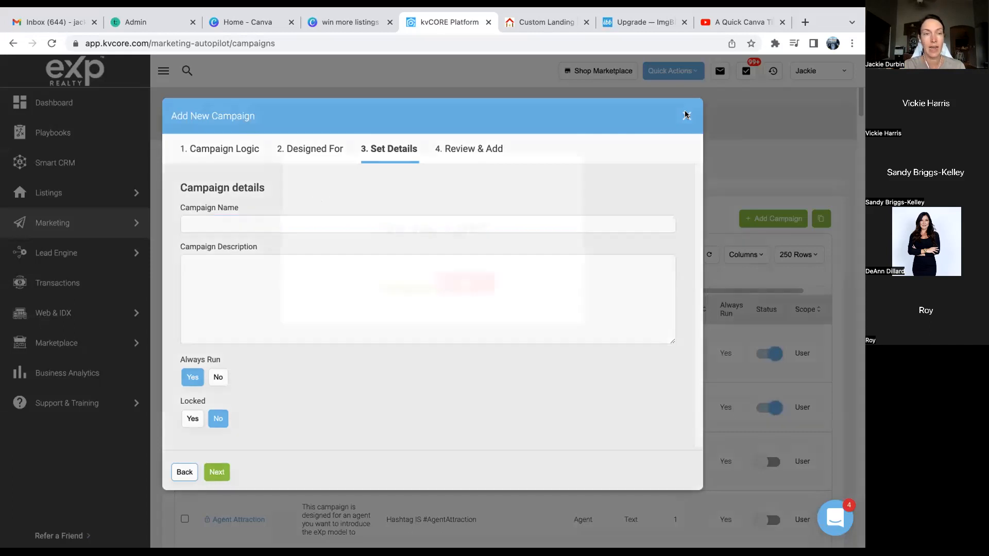
# - Confirm discarding the campaign and go to Marketing > All Marketing
pyautogui.click(401, 280)
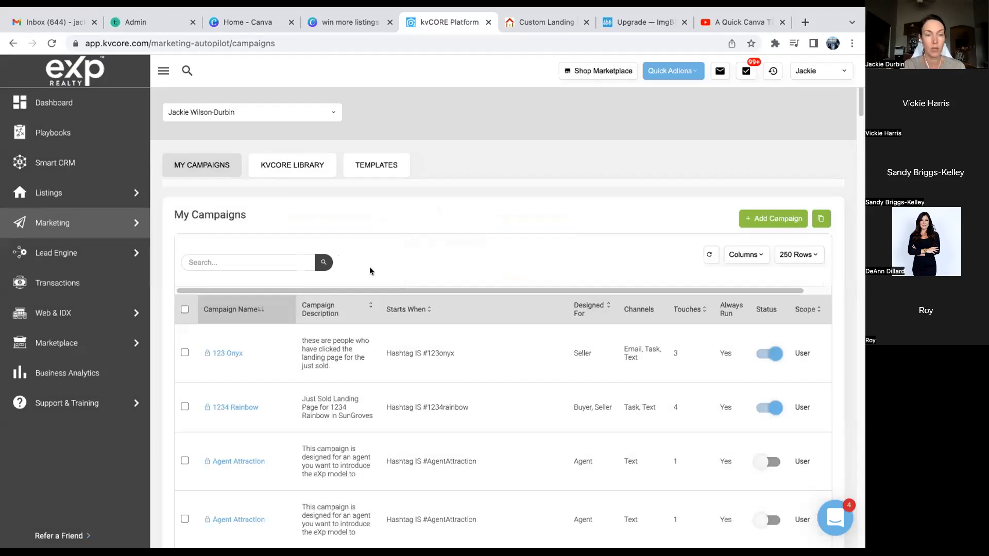
pyautogui.moveTo(69, 226)
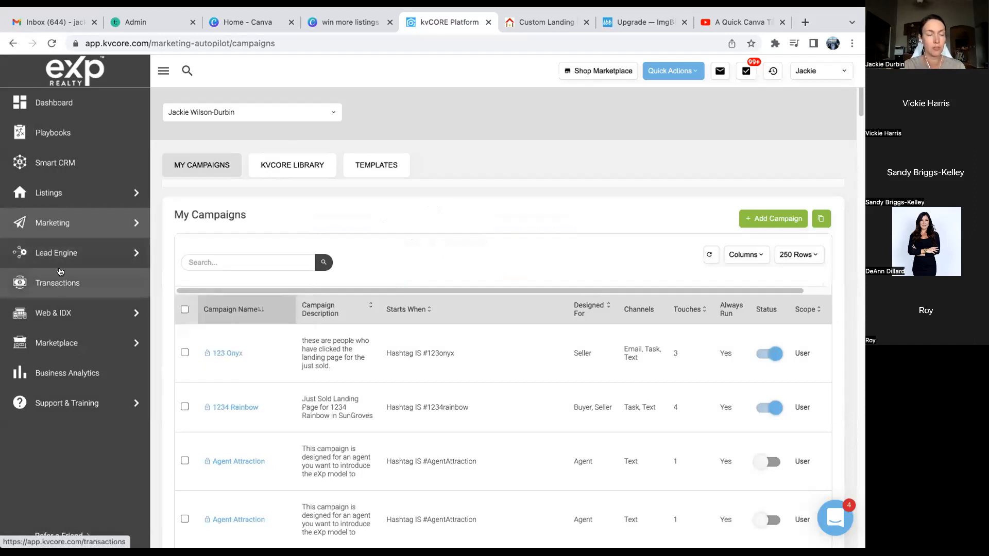
pyautogui.moveTo(56, 194)
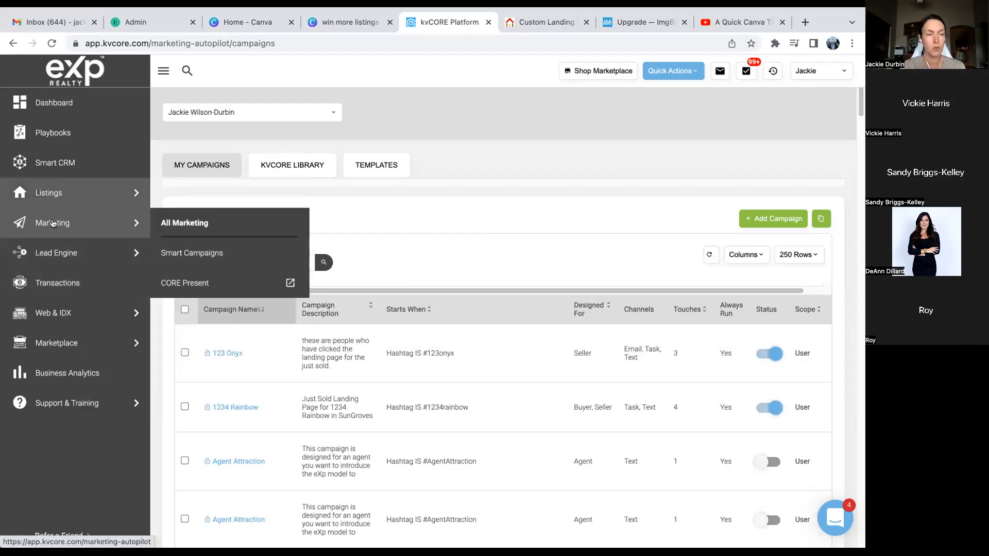
pyautogui.click(189, 222)
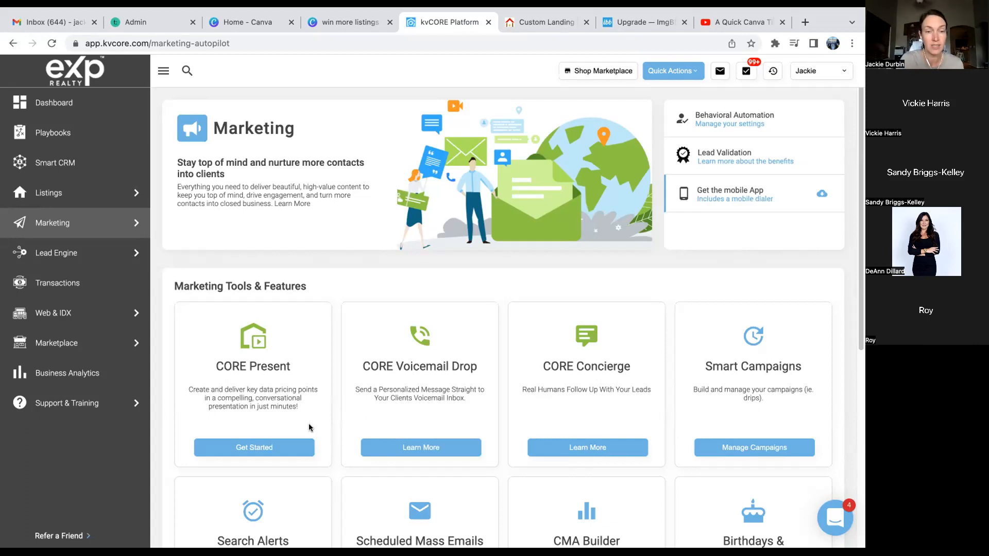
# - Launch CORE Present and scroll through the whole Past Presentations table
pyautogui.click(278, 446)
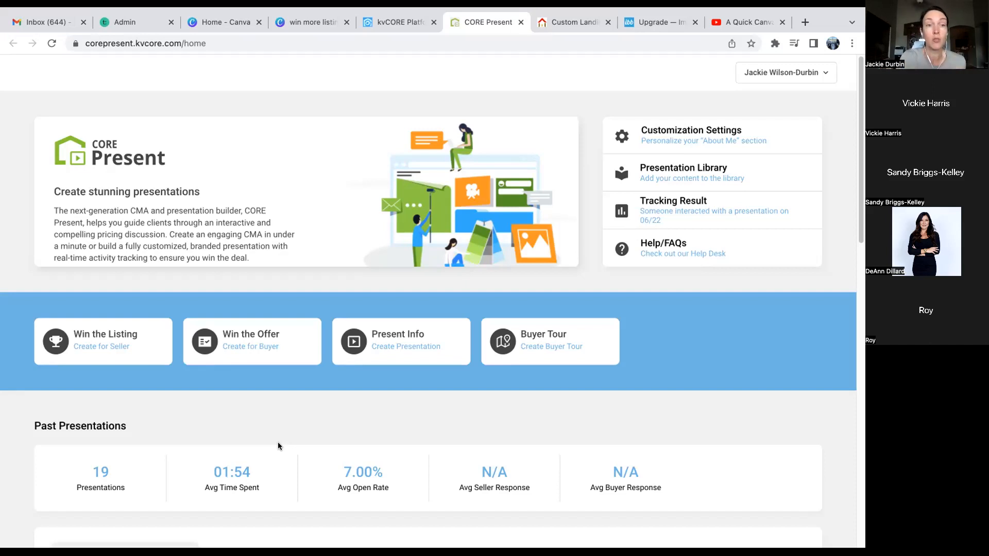
pyautogui.scroll(-2, 230, 393)
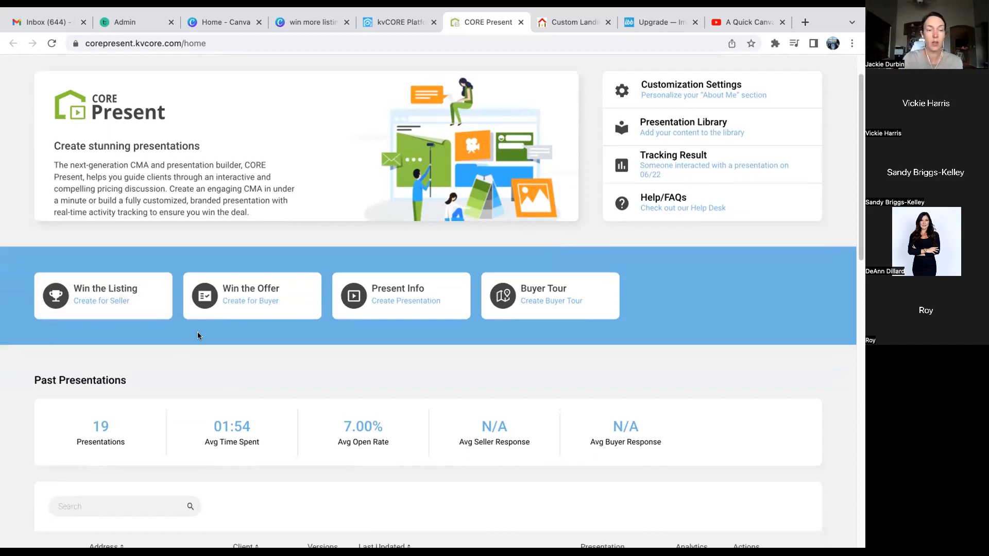
pyautogui.scroll(-3, 198, 336)
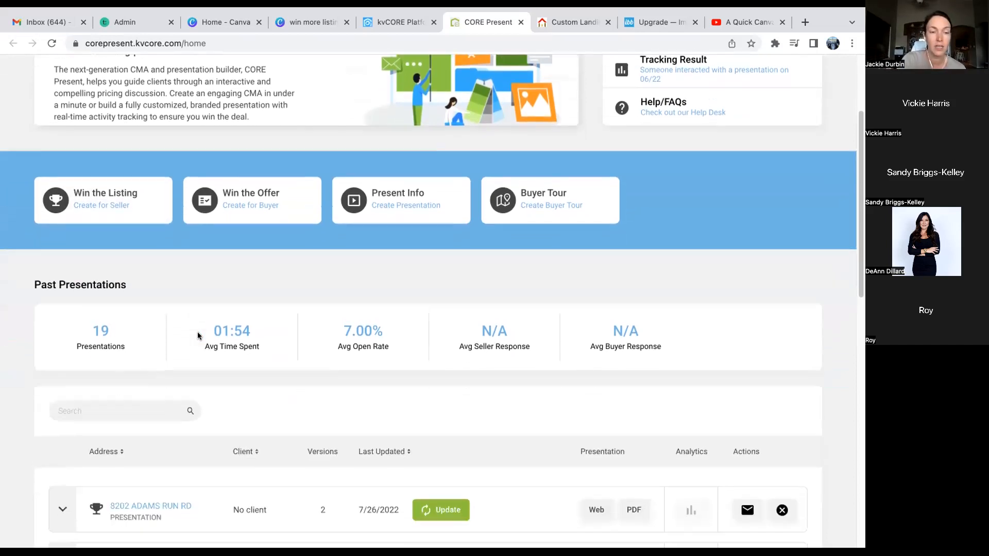
pyautogui.scroll(-4, 198, 335)
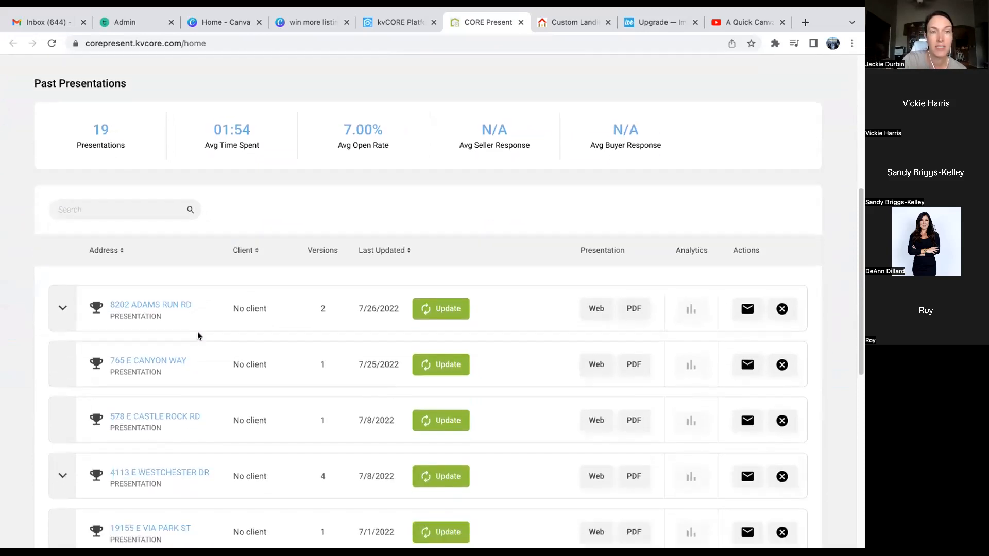
pyautogui.scroll(-2, 198, 336)
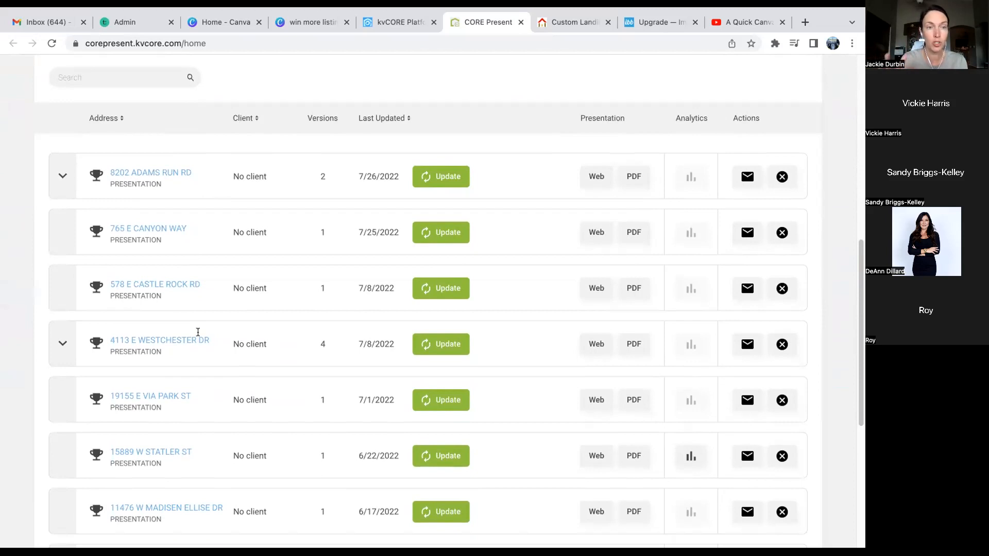
pyautogui.scroll(-4, 198, 332)
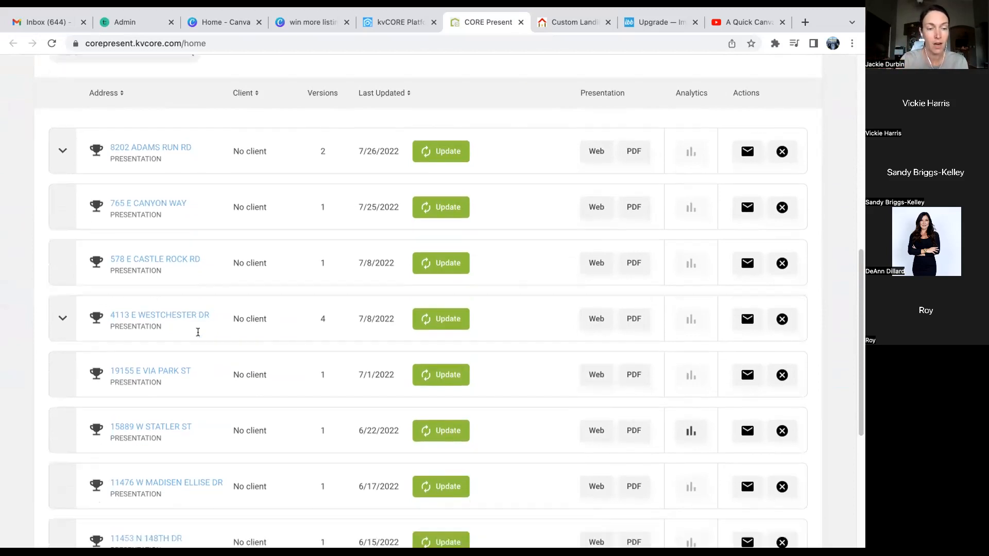
pyautogui.scroll(-3, 199, 335)
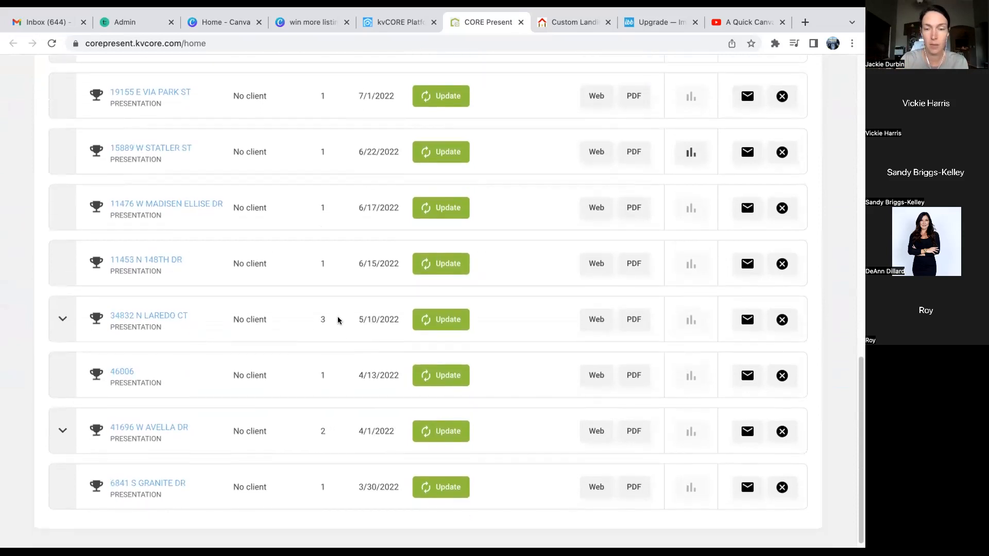
pyautogui.click(596, 322)
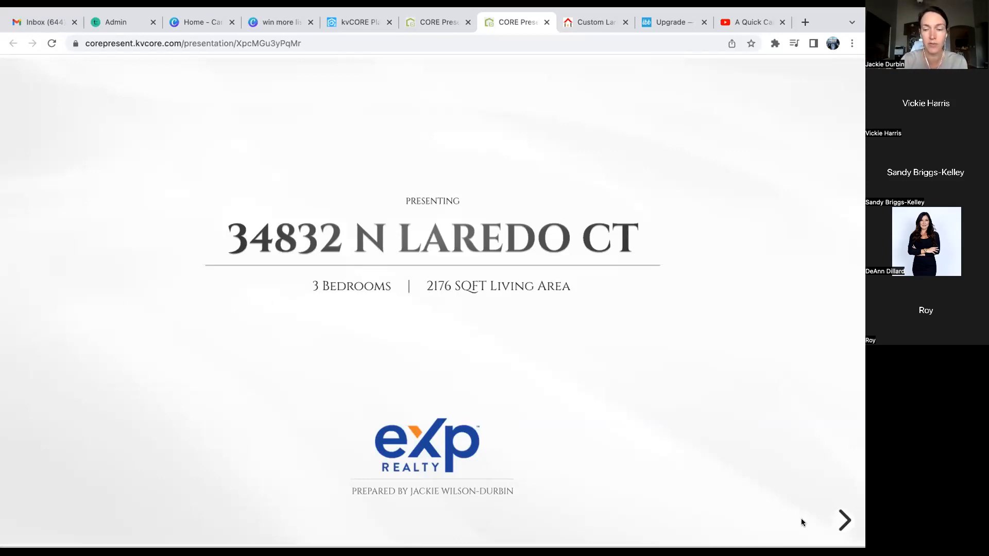
pyautogui.click(841, 521)
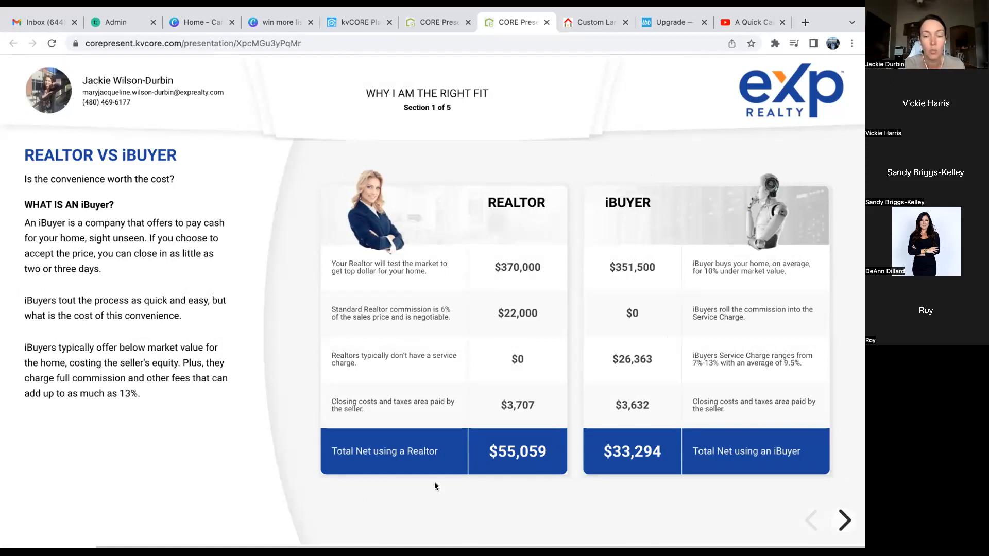
pyautogui.click(843, 520)
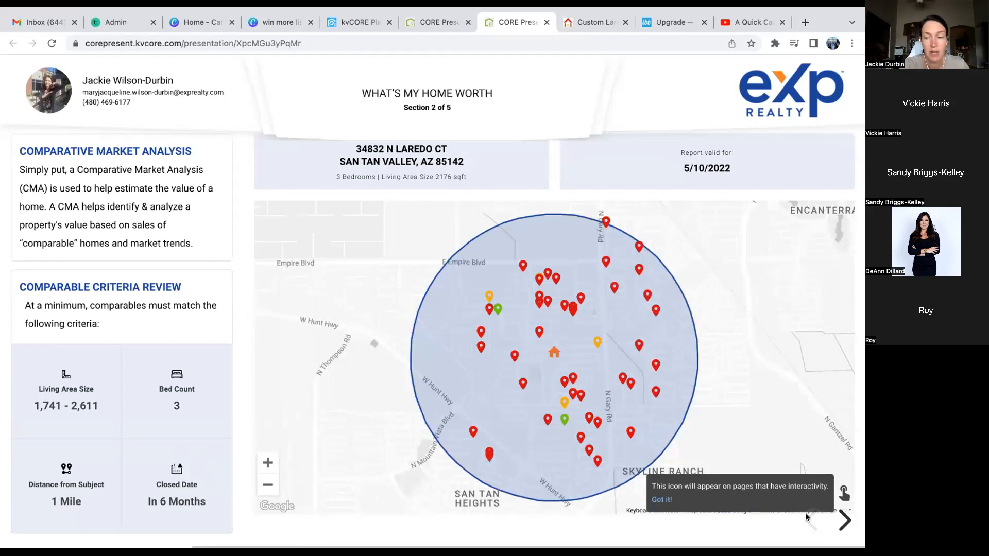
pyautogui.click(843, 522)
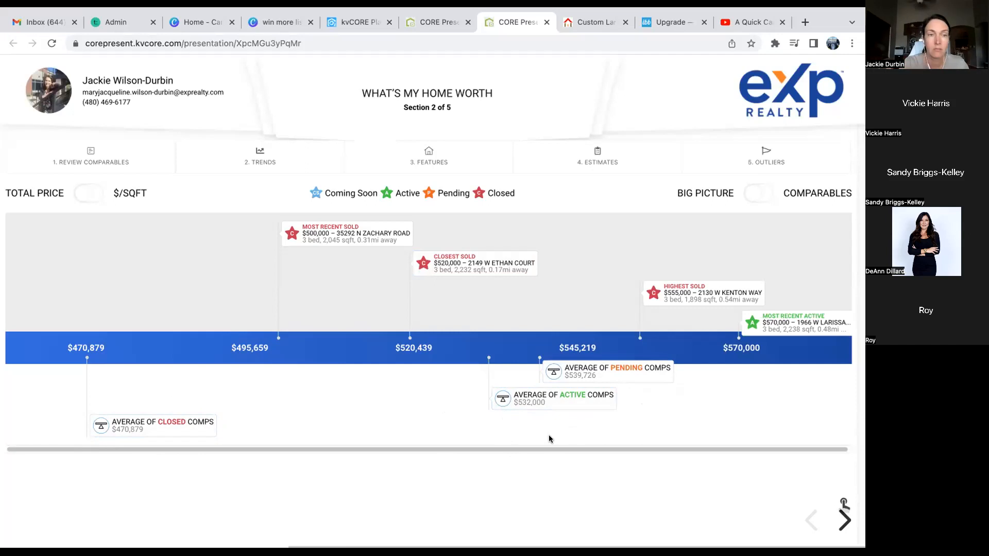
pyautogui.click(844, 522)
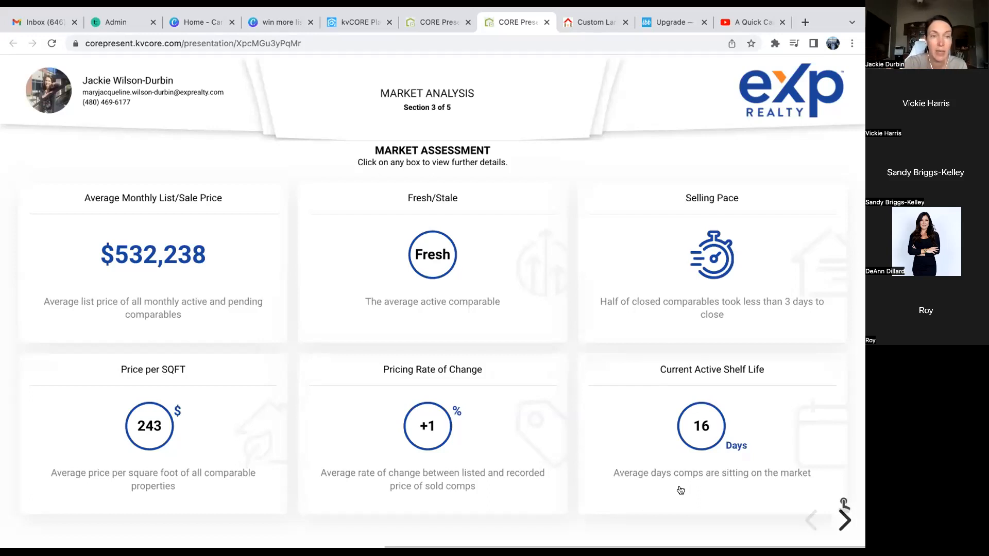
# - Page from the pricing slide through Marketing & Buyer Activity and the marketing plan to Thank You
pyautogui.click(843, 520)
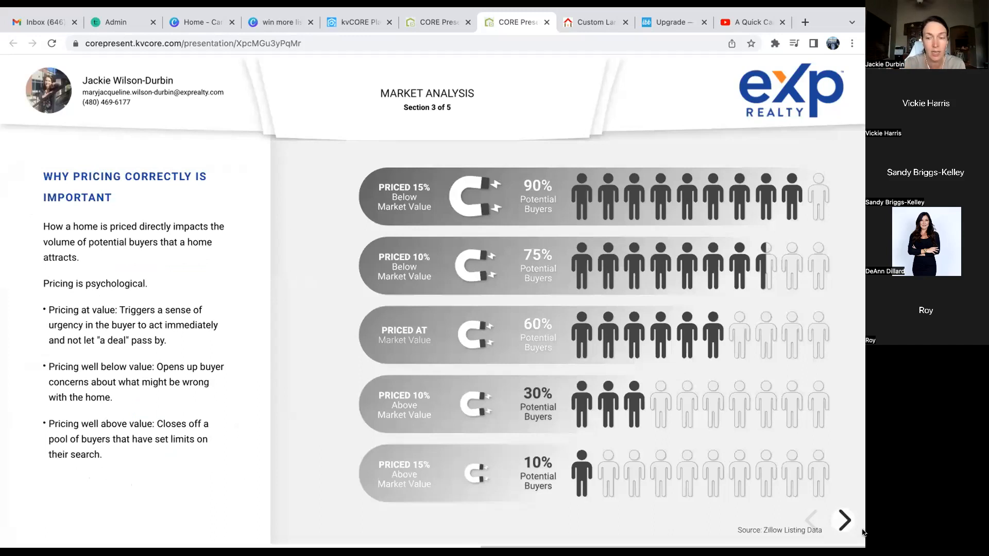
pyautogui.click(845, 520)
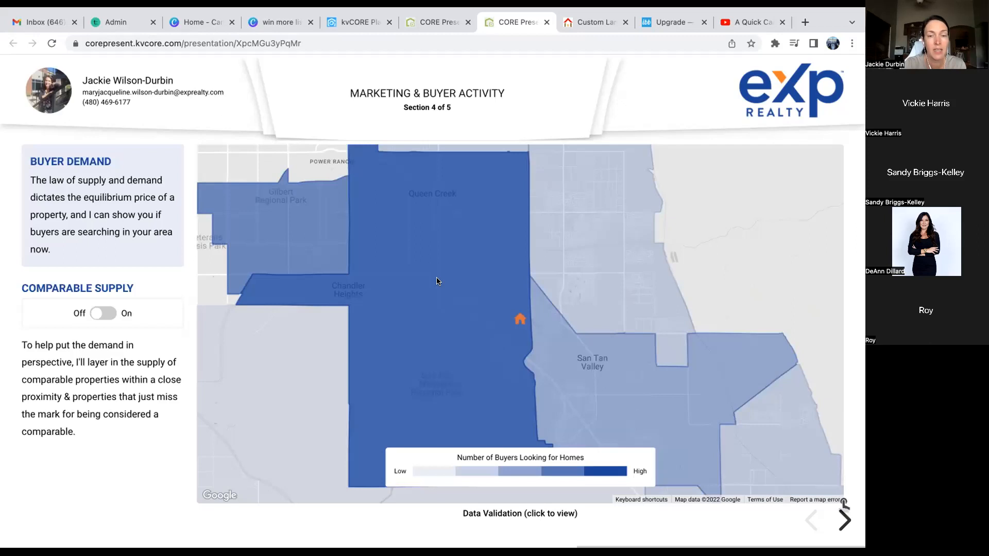
pyautogui.moveTo(281, 11)
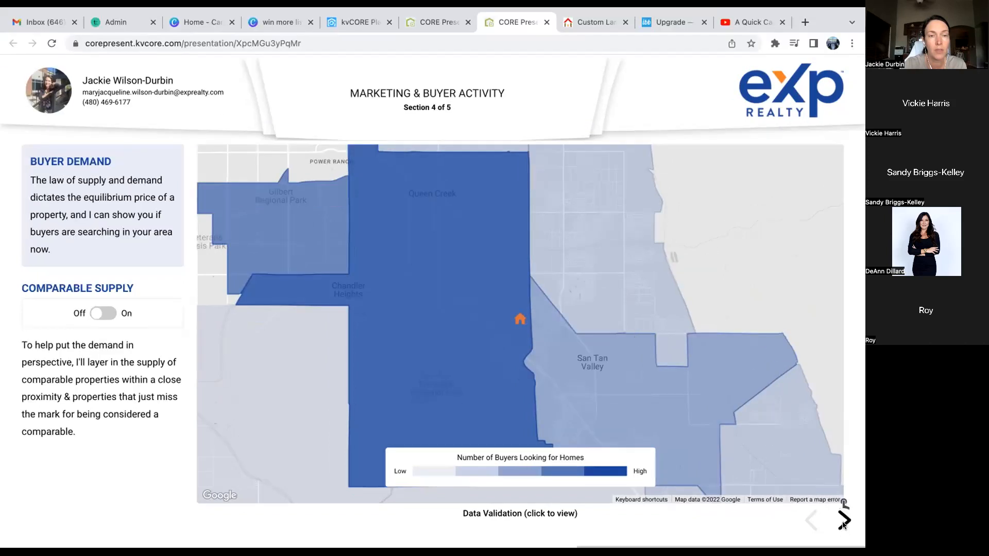
pyautogui.click(843, 522)
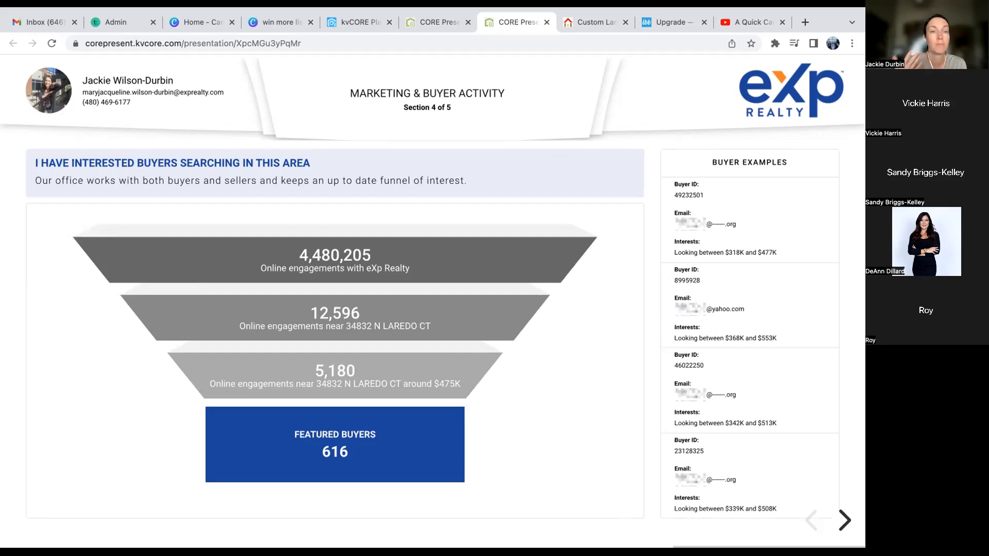
pyautogui.click(843, 520)
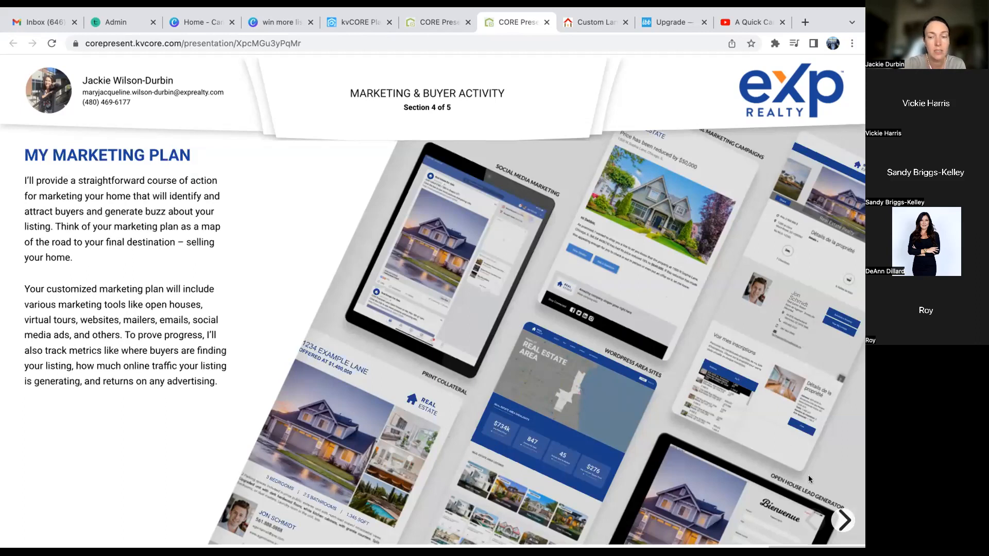
pyautogui.click(843, 520)
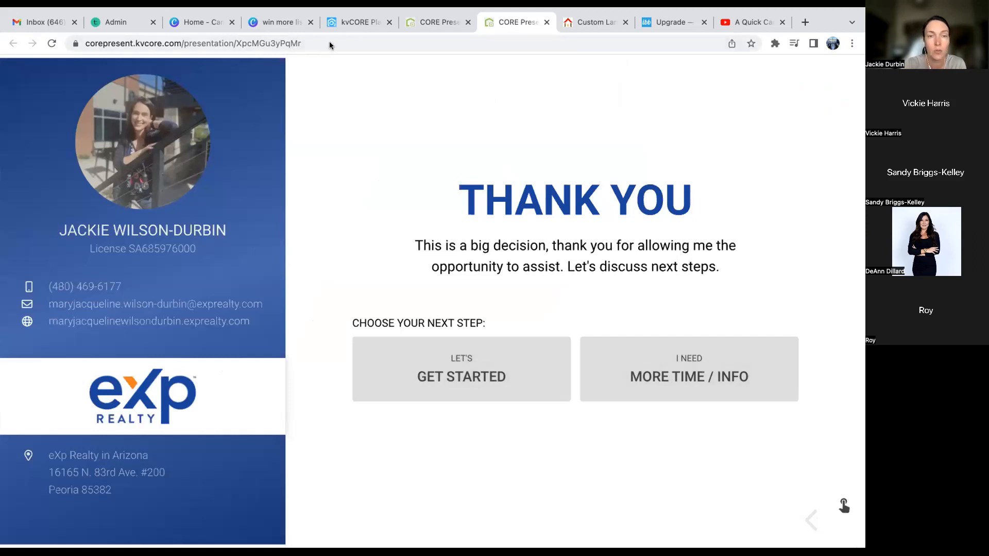
pyautogui.click(437, 22)
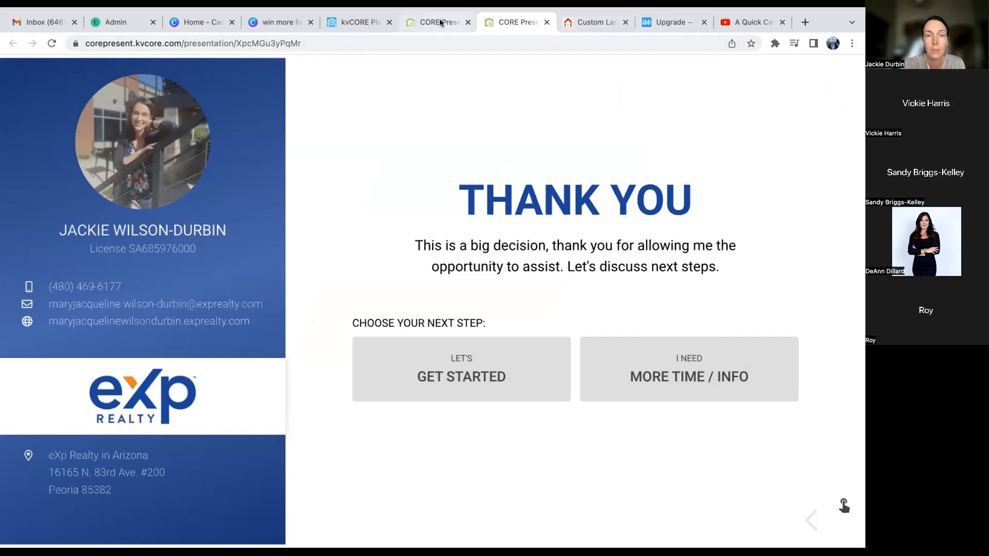
pyautogui.scroll(15, 332, 242)
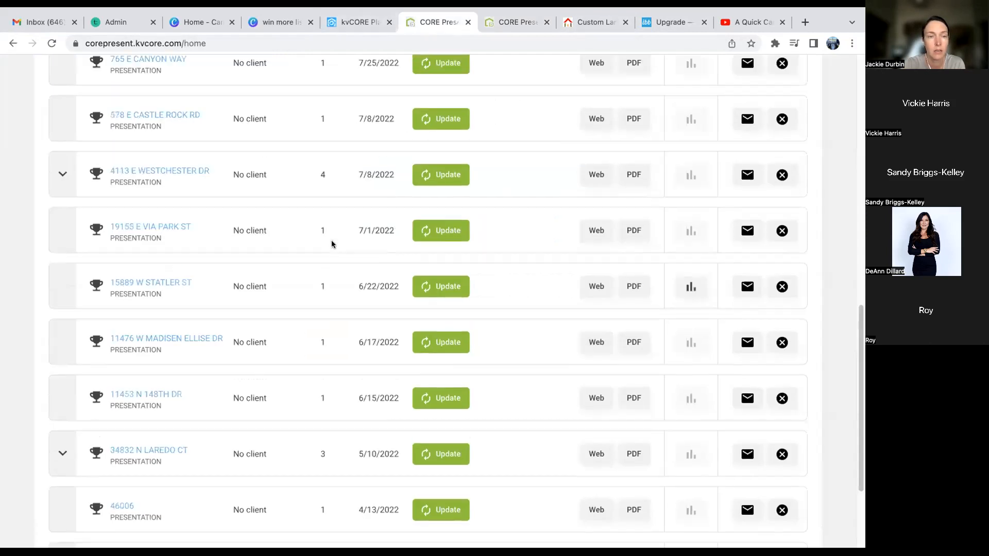
pyautogui.click(98, 334)
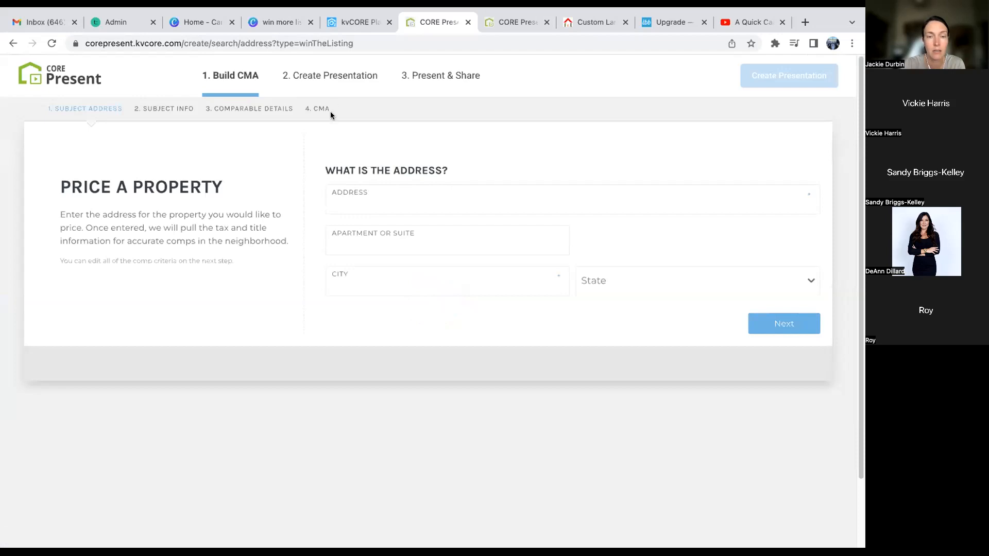
pyautogui.click(347, 198)
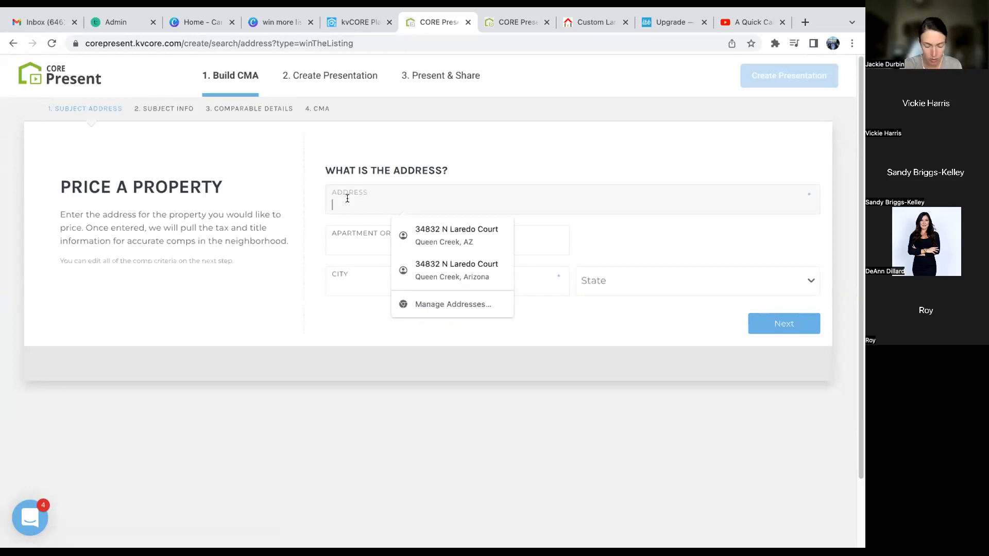
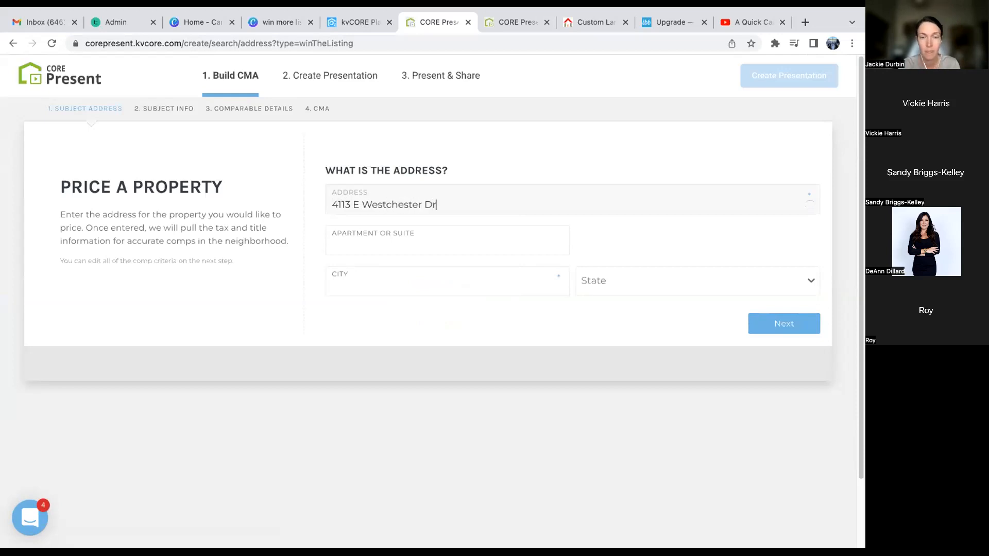
pyautogui.click(341, 270)
pyautogui.write('Chandler')
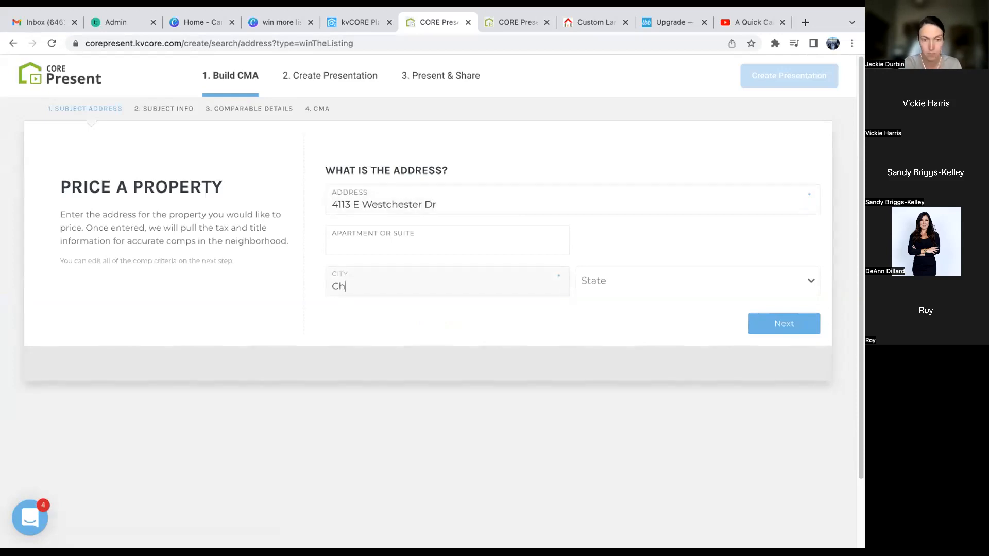
pyautogui.press('Tab')
pyautogui.write('Arizona')
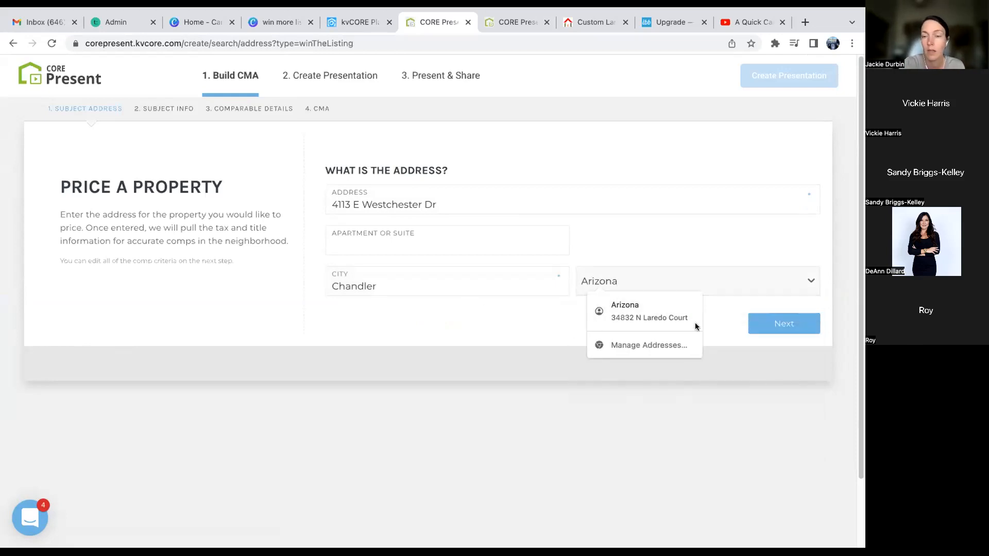
pyautogui.click(786, 325)
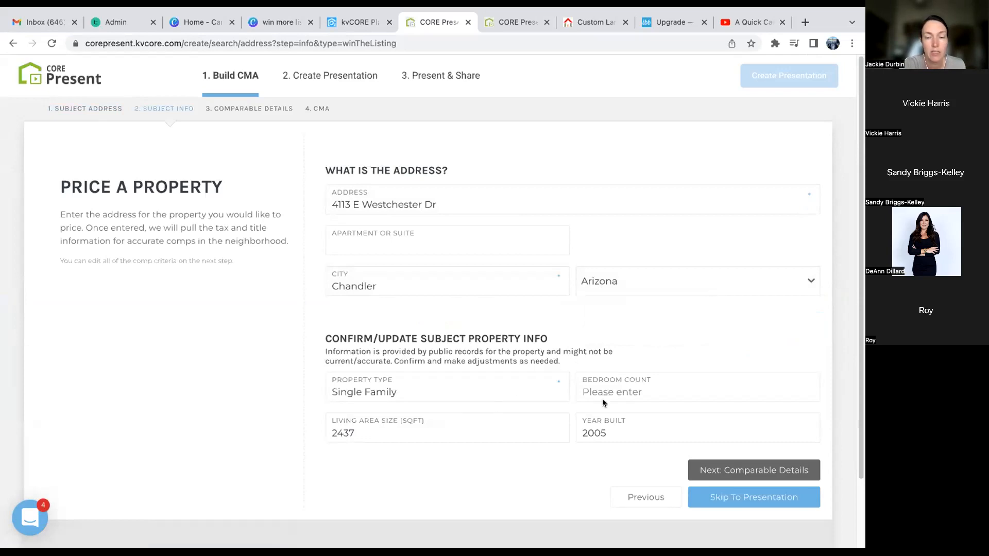
# - Enter a bedroom count of 5 and skip straight to the generated presentation
pyautogui.click(641, 393)
pyautogui.write('5')
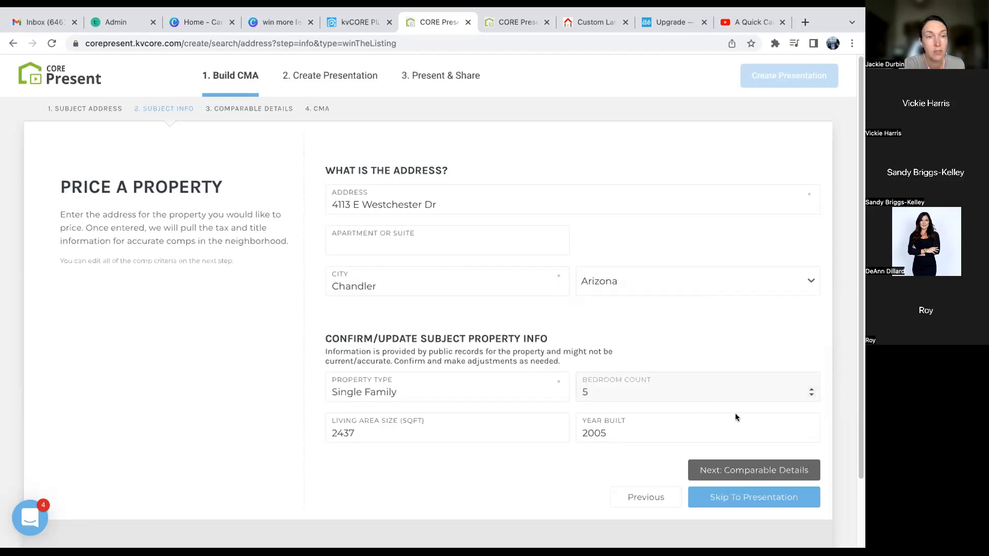
pyautogui.click(767, 502)
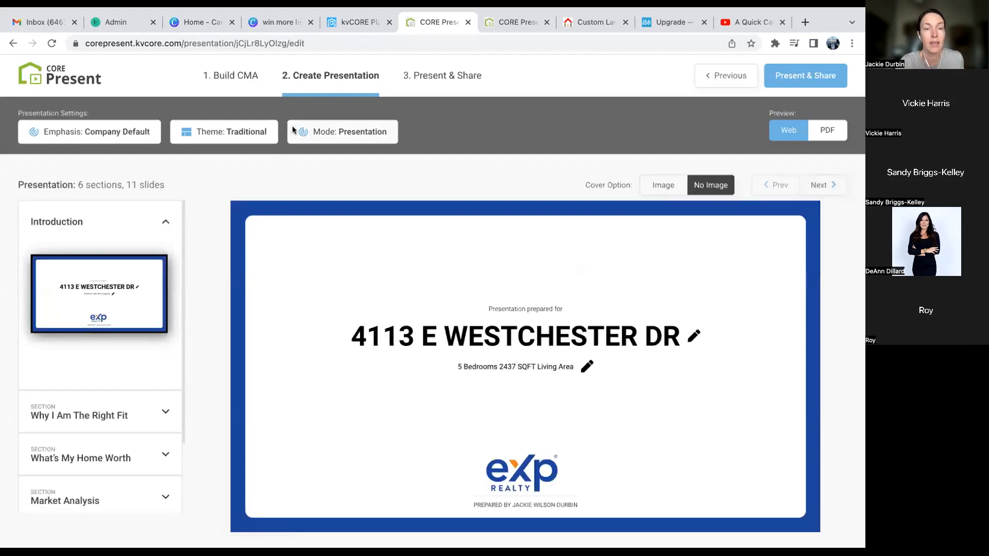
# - Preview the Modern and Luxury theme layouts, then settle on the Modern theme
pyautogui.click(255, 134)
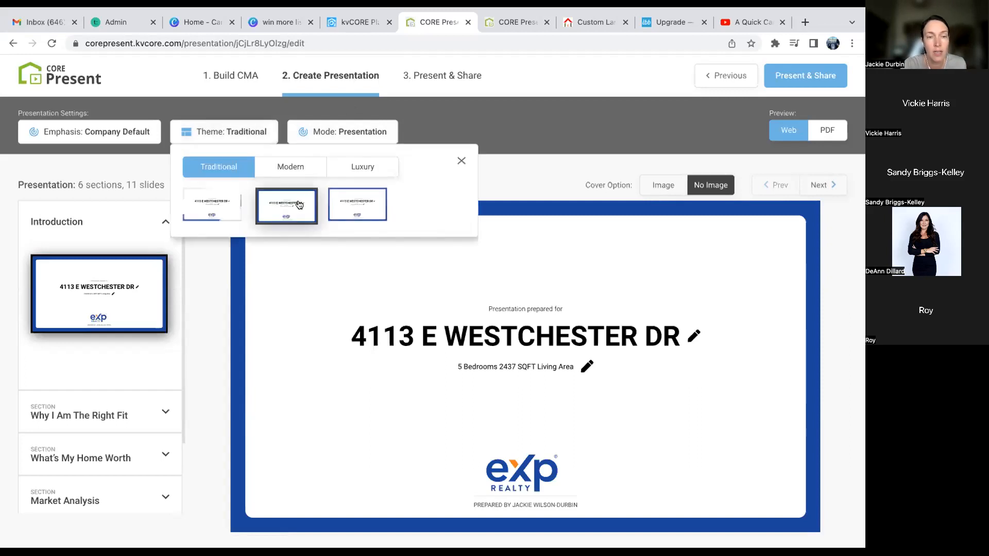
pyautogui.click(291, 168)
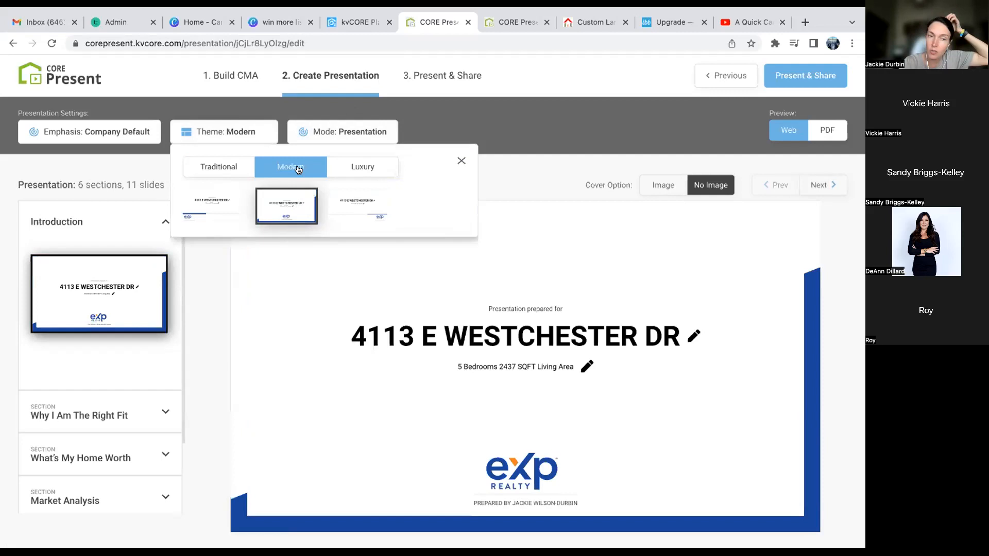
pyautogui.click(202, 207)
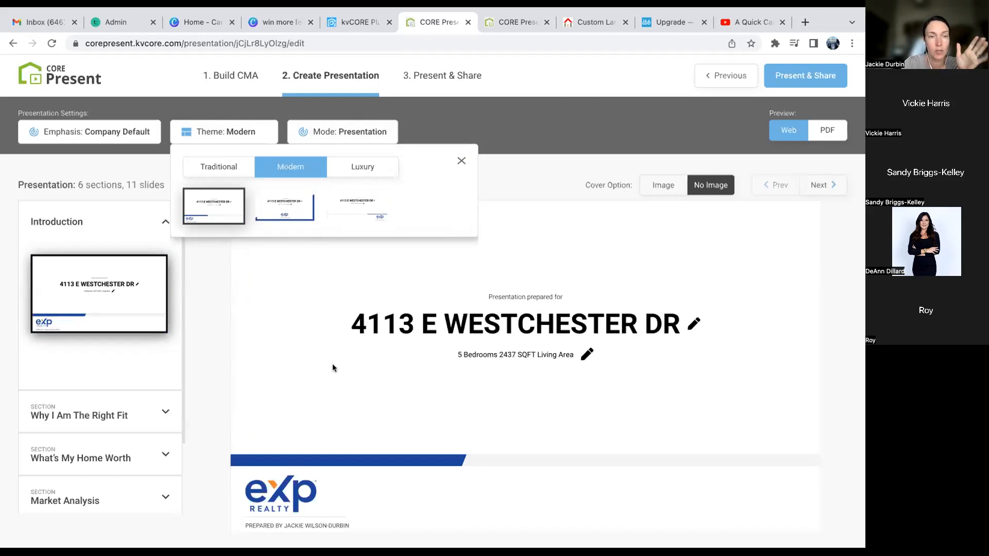
pyautogui.click(376, 170)
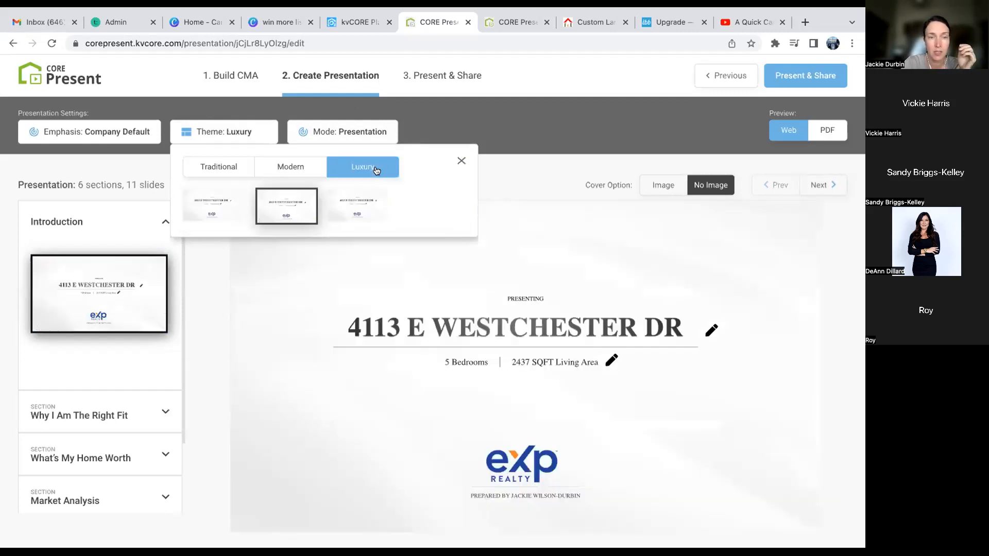
pyautogui.click(363, 208)
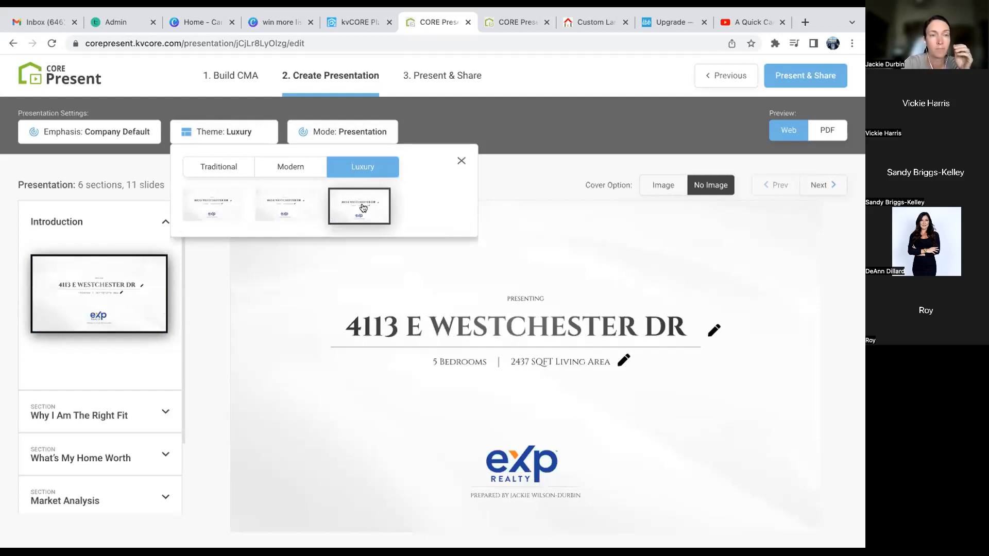
pyautogui.click(305, 165)
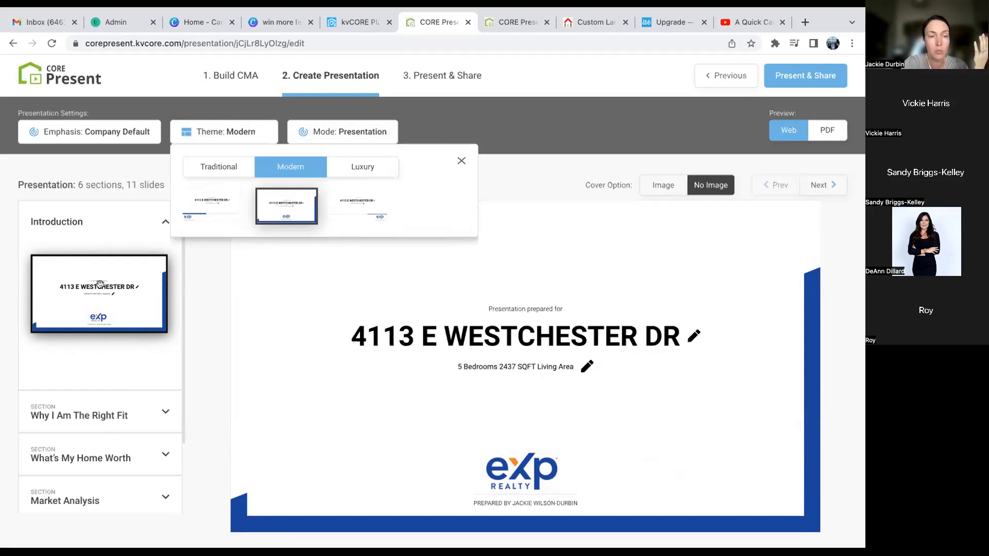
pyautogui.scroll(-2, 100, 284)
pyautogui.click(118, 348)
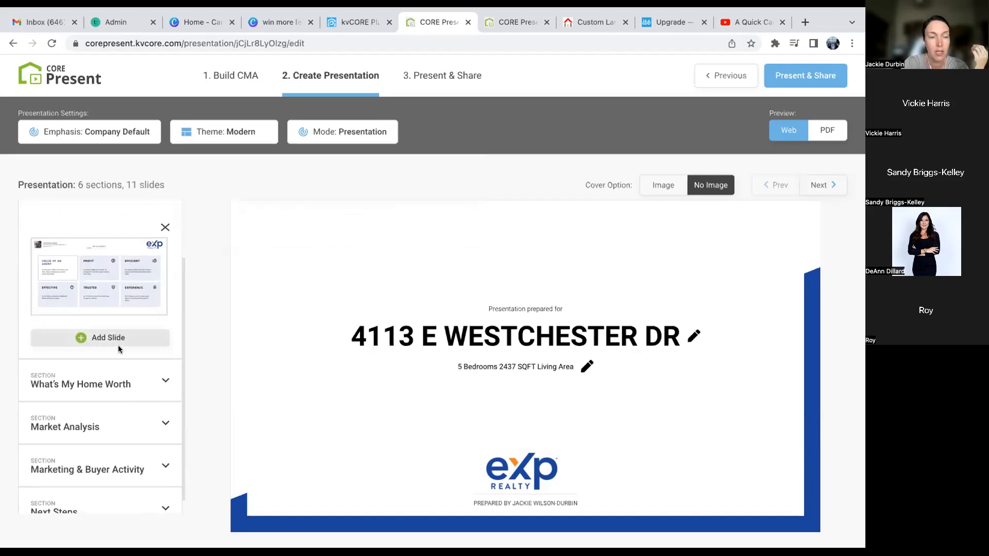
# - Add the Home Selling Process slide to Why I Am The Right Fit, leaving Value of an agent unselected
pyautogui.click(110, 340)
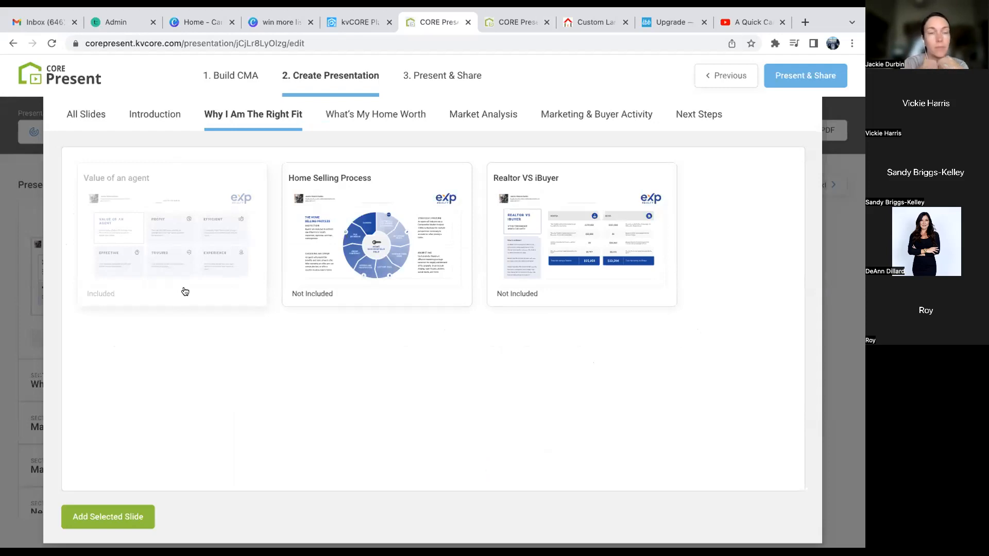
pyautogui.click(185, 292)
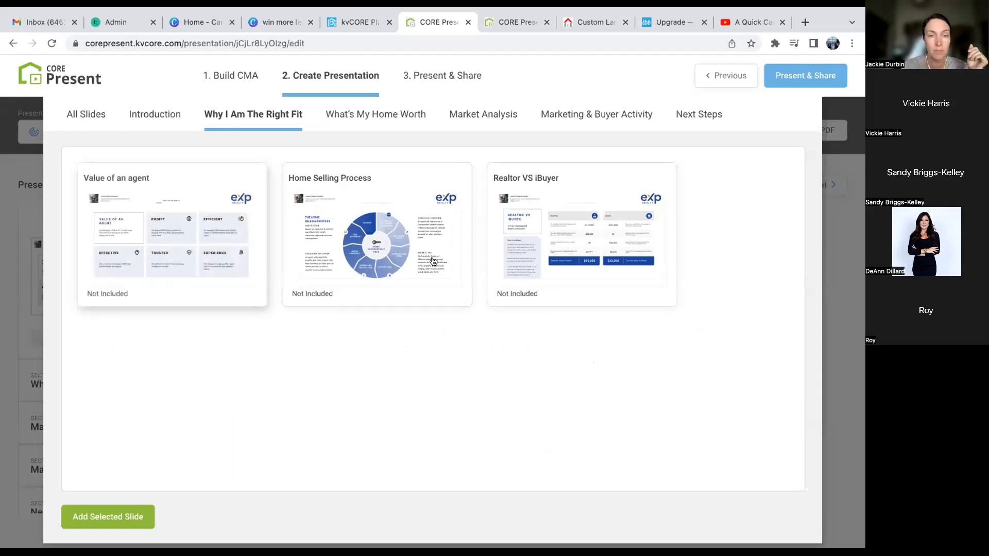
pyautogui.click(427, 293)
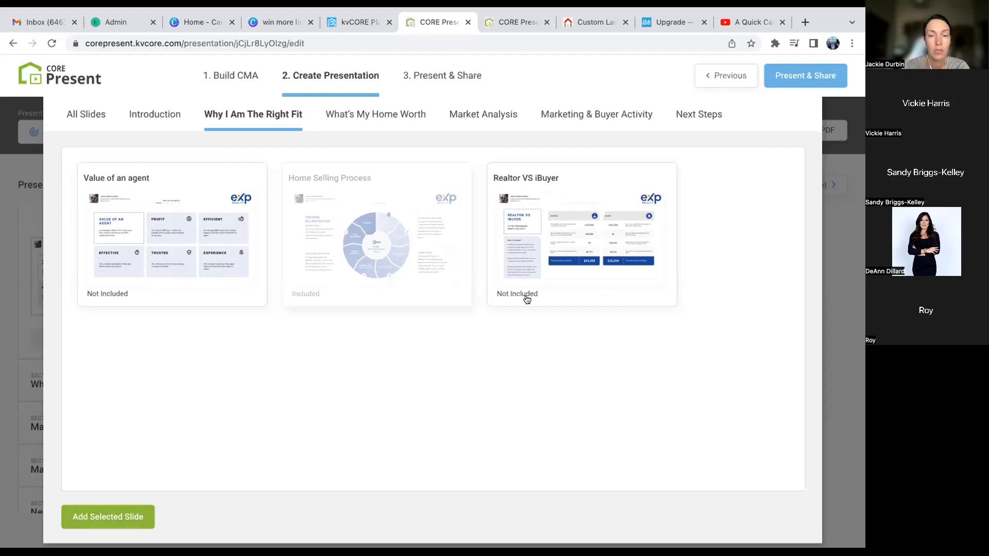
pyautogui.click(213, 296)
pyautogui.click(213, 297)
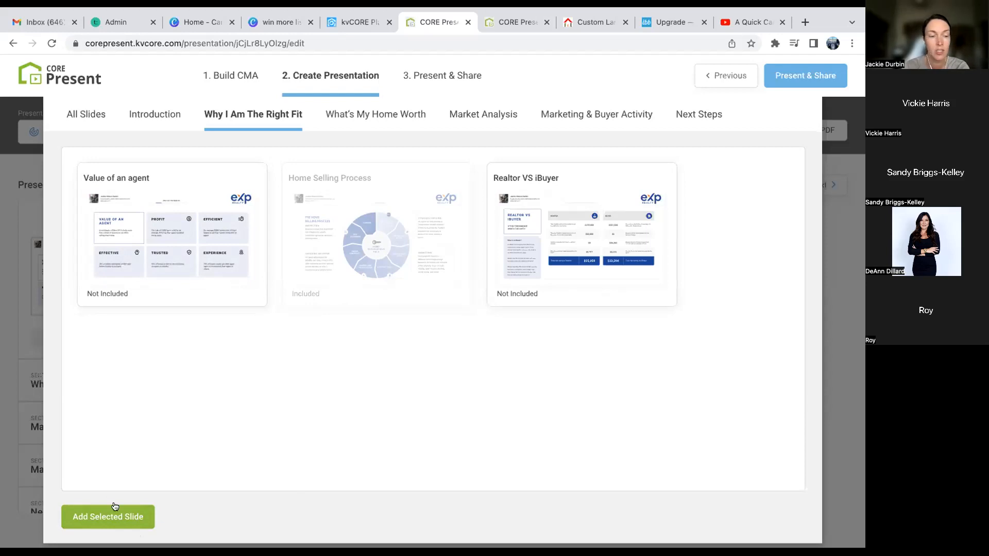
pyautogui.click(114, 519)
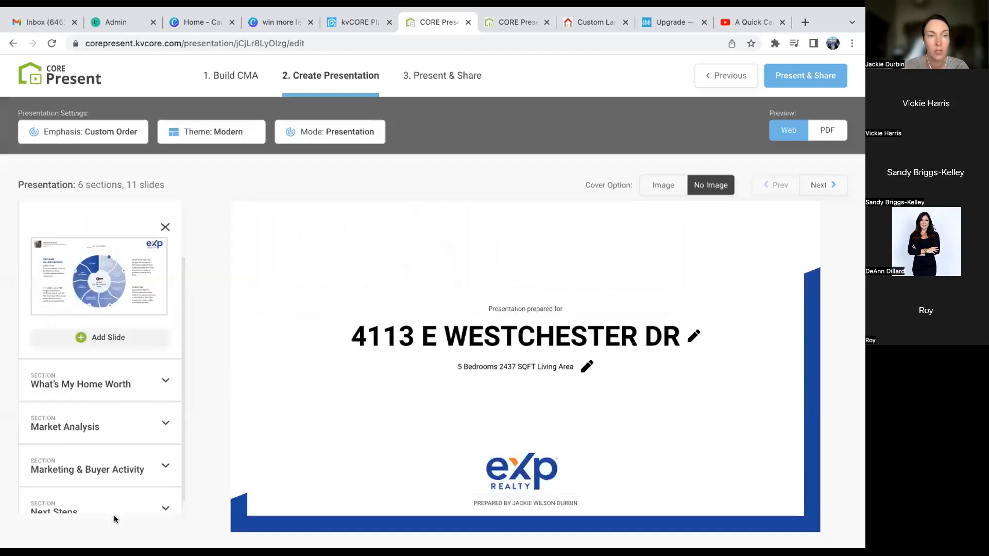
pyautogui.click(119, 385)
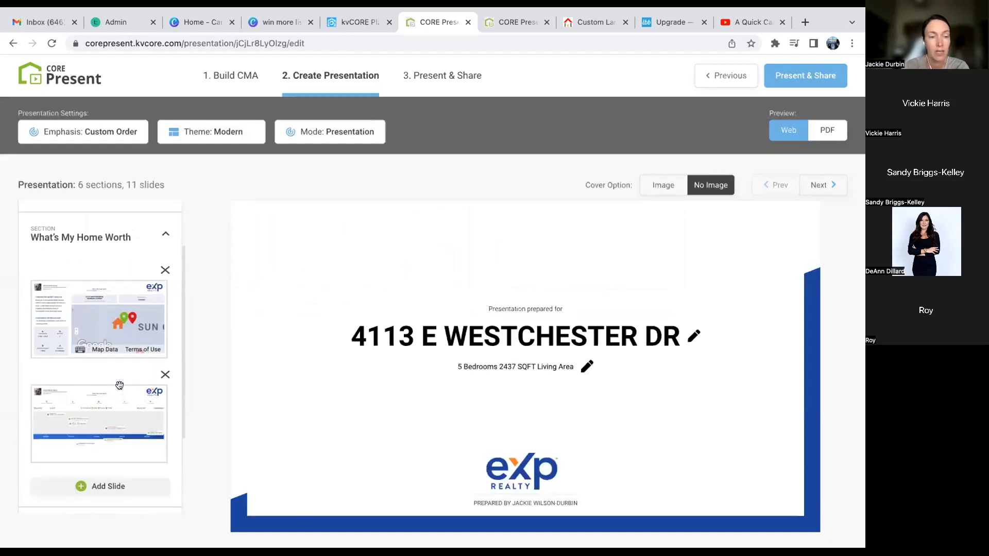
# - Add the 'Where Do Buyers Get Their Info' slide to the What's My Home Worth section
pyautogui.click(115, 487)
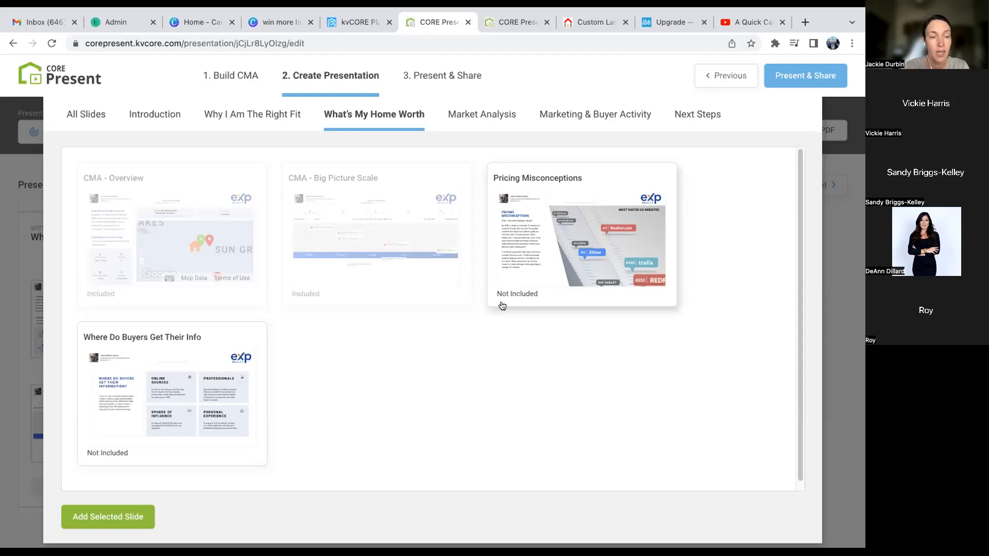
pyautogui.click(197, 436)
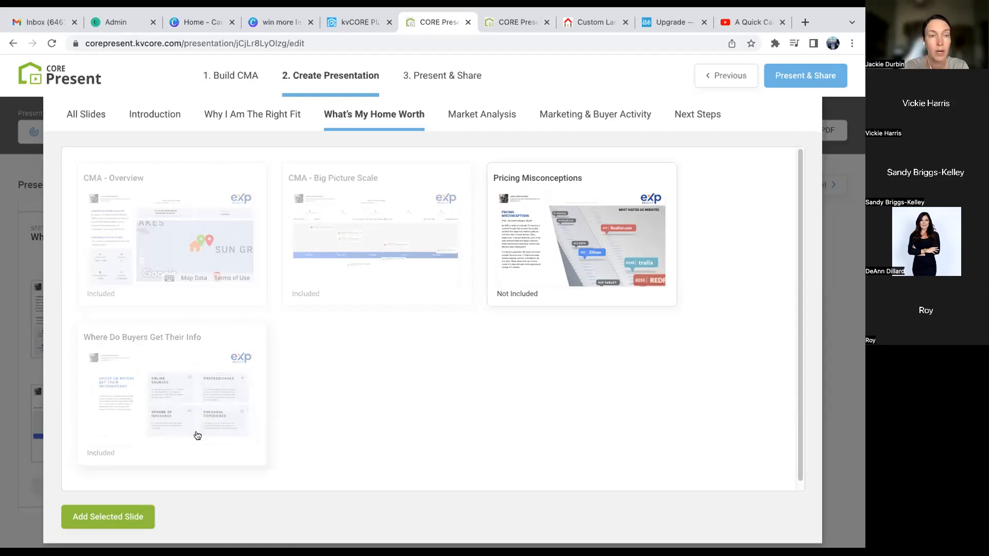
pyautogui.click(130, 517)
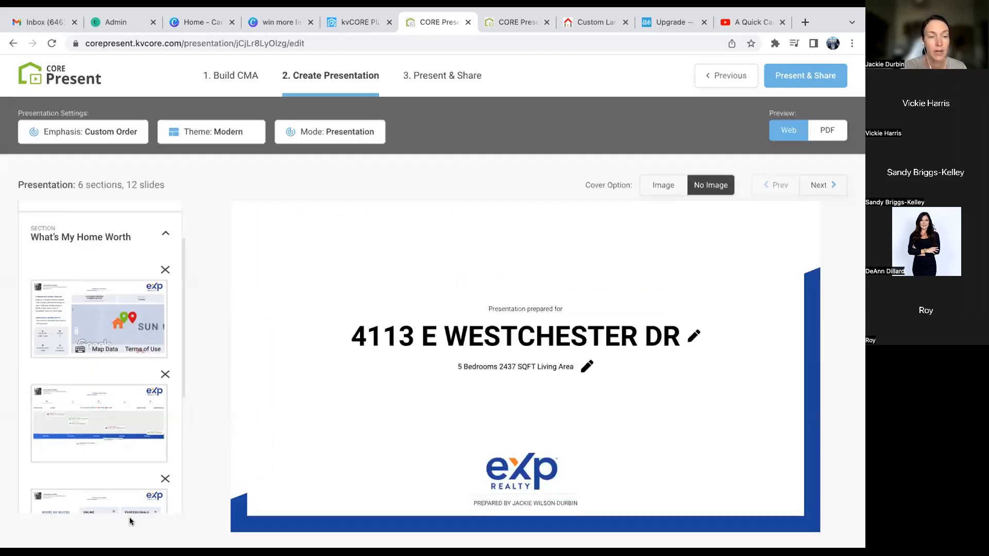
# - Add the 'What factors influence pricing' and 'Importance of Opening Weekend' slides to Market Analysis
pyautogui.scroll(-5, 123, 463)
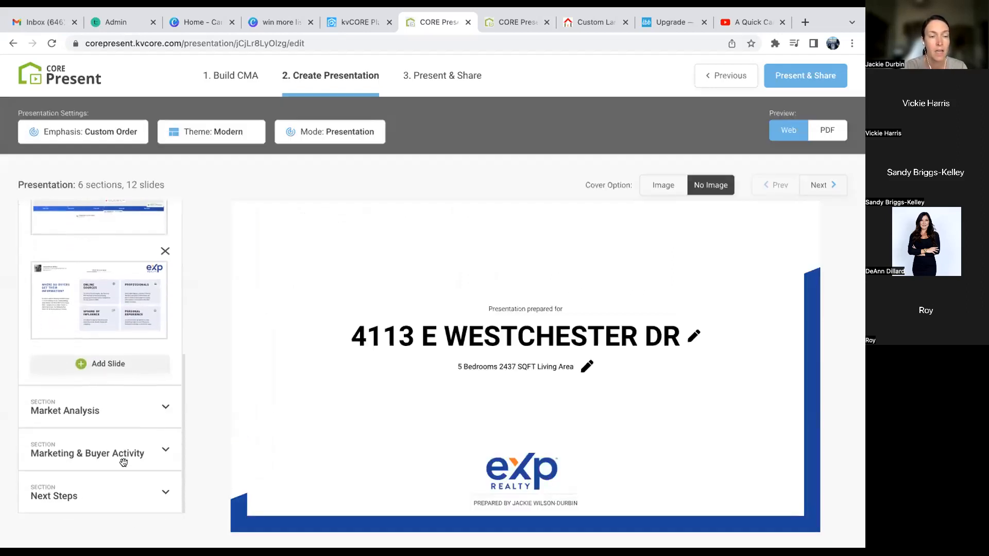
pyautogui.click(118, 415)
pyautogui.scroll(-1, 128, 414)
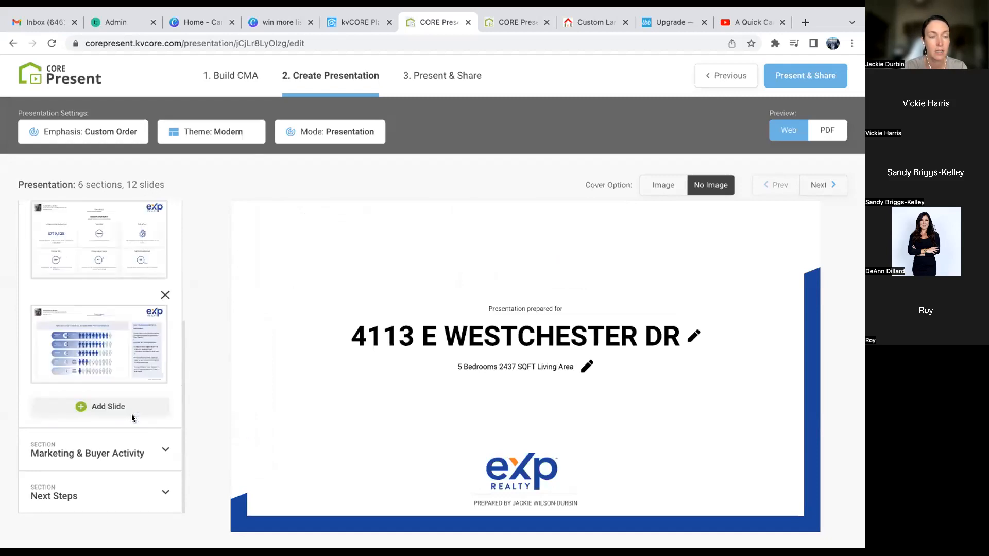
pyautogui.click(125, 407)
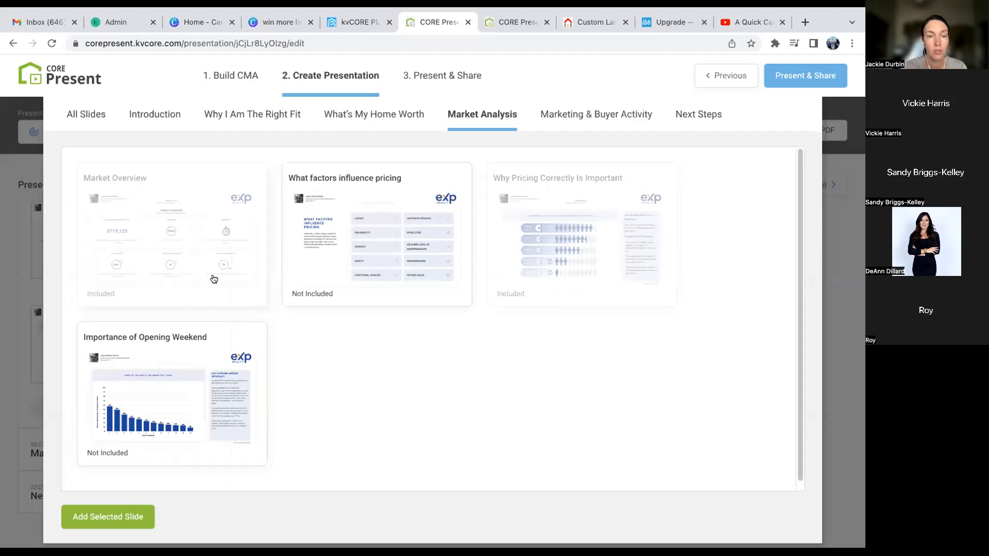
pyautogui.click(378, 298)
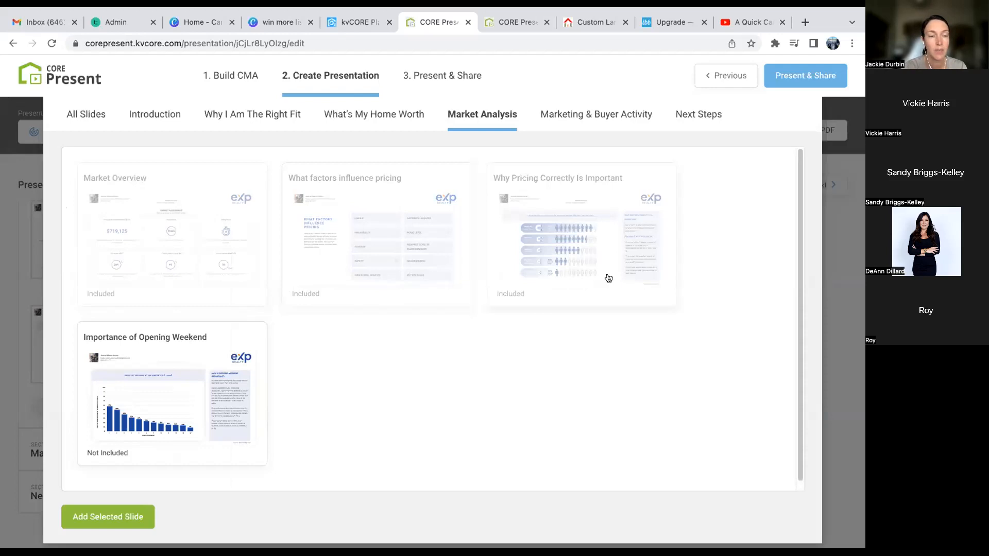
pyautogui.click(175, 451)
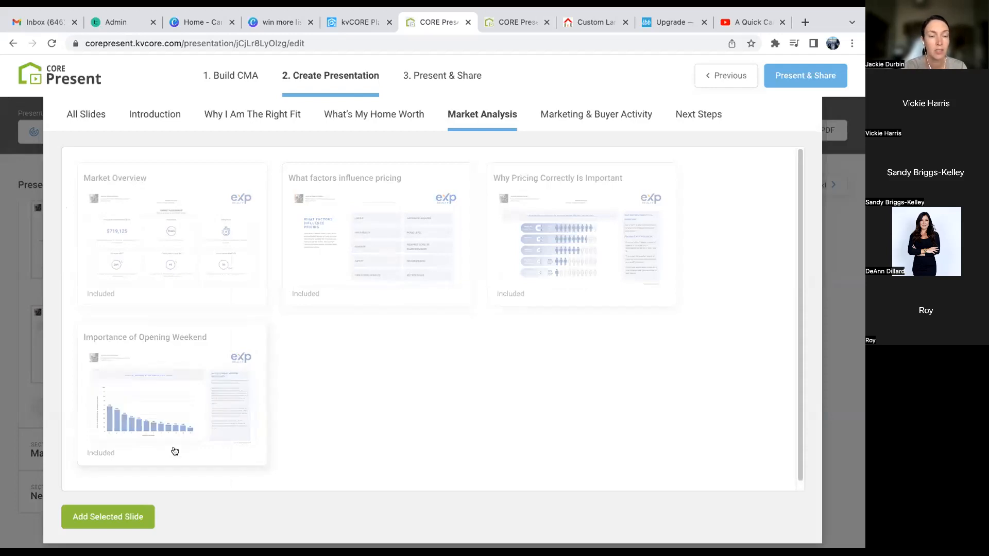
pyautogui.click(119, 519)
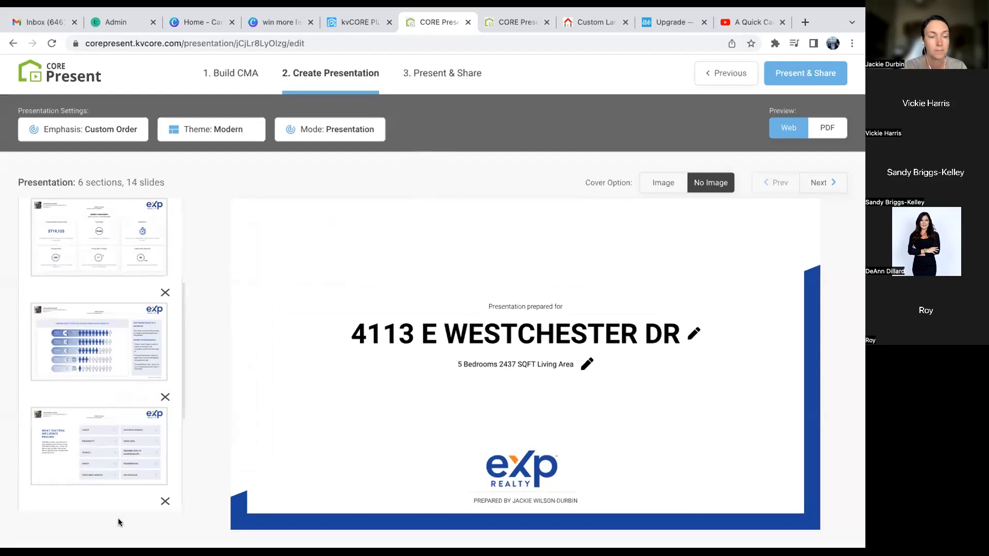
# - In Marketing & Buyer Activity, add the Staging and Property Boost slides and remove CORE Social
pyautogui.scroll(-3, 124, 473)
pyautogui.scroll(-2, 124, 473)
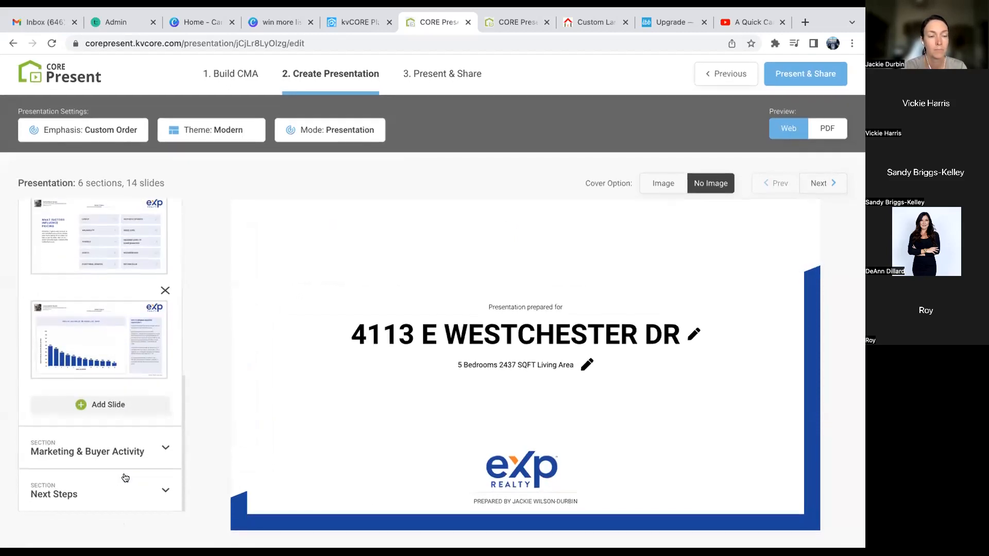
pyautogui.click(119, 457)
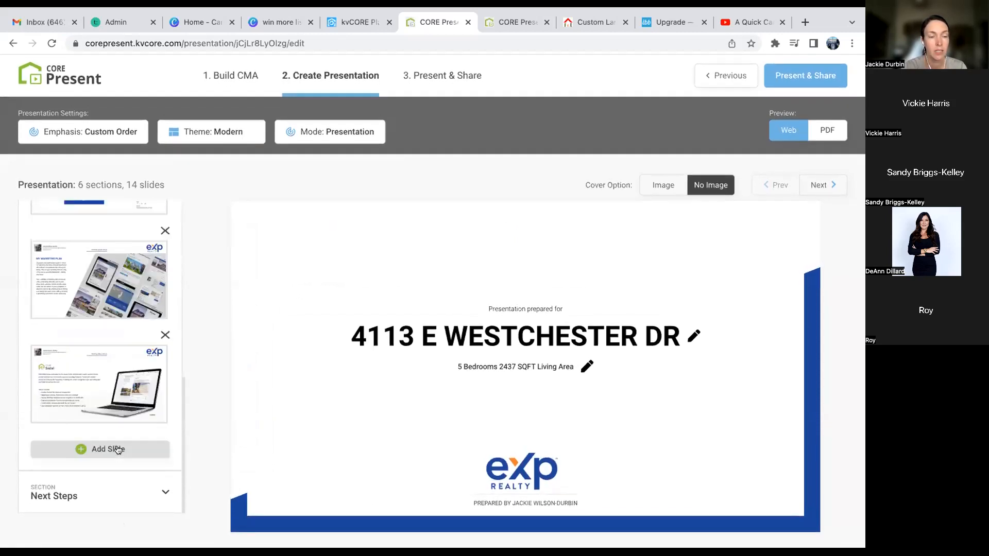
pyautogui.click(118, 449)
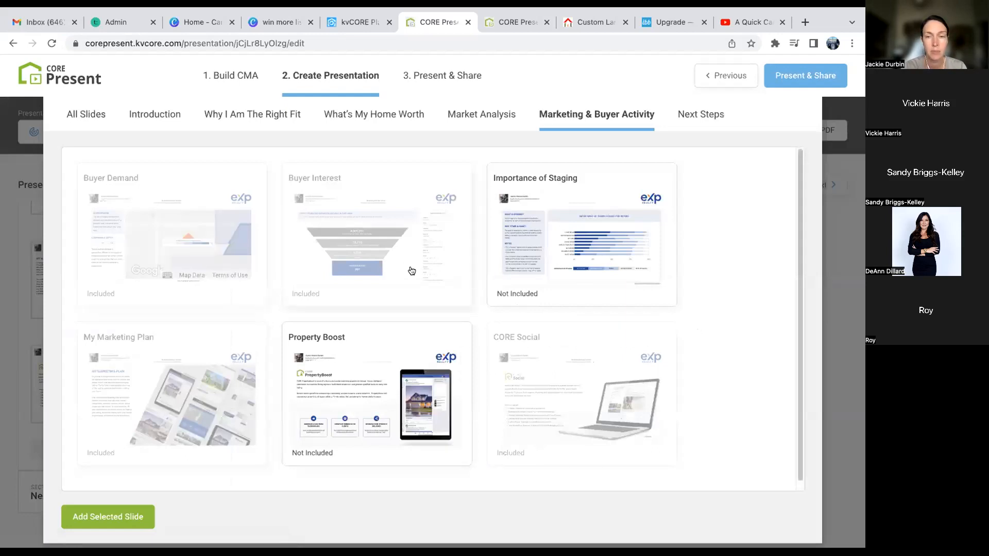
pyautogui.click(579, 296)
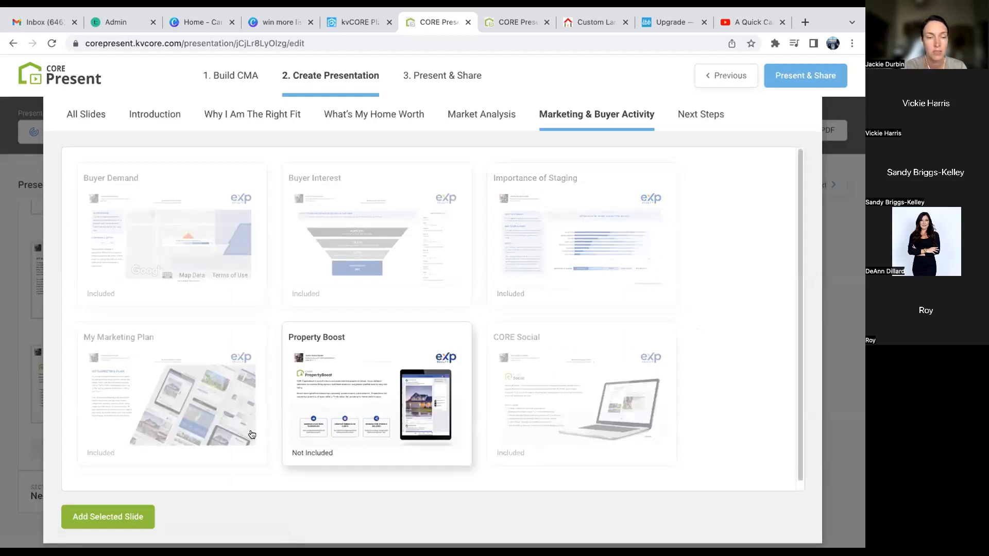
pyautogui.click(573, 443)
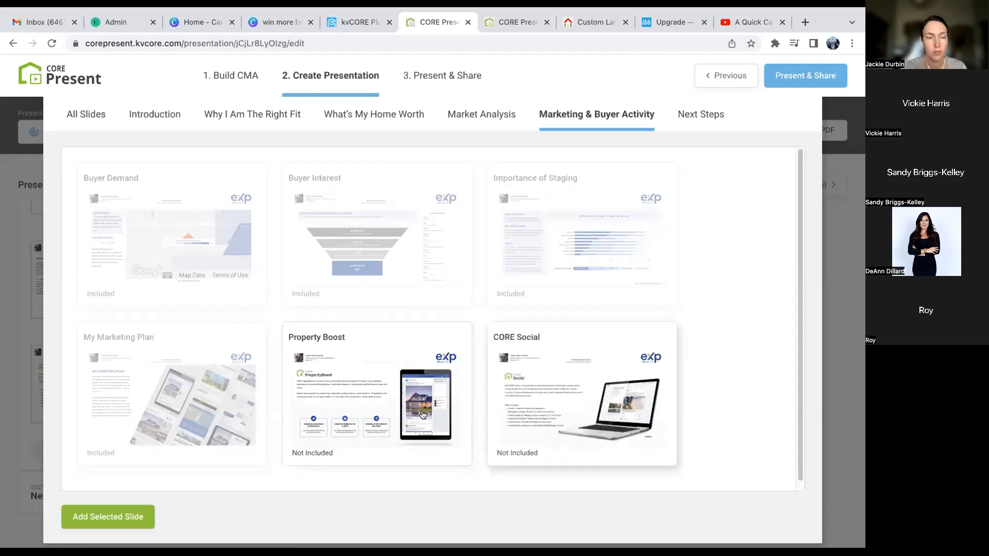
pyautogui.click(318, 431)
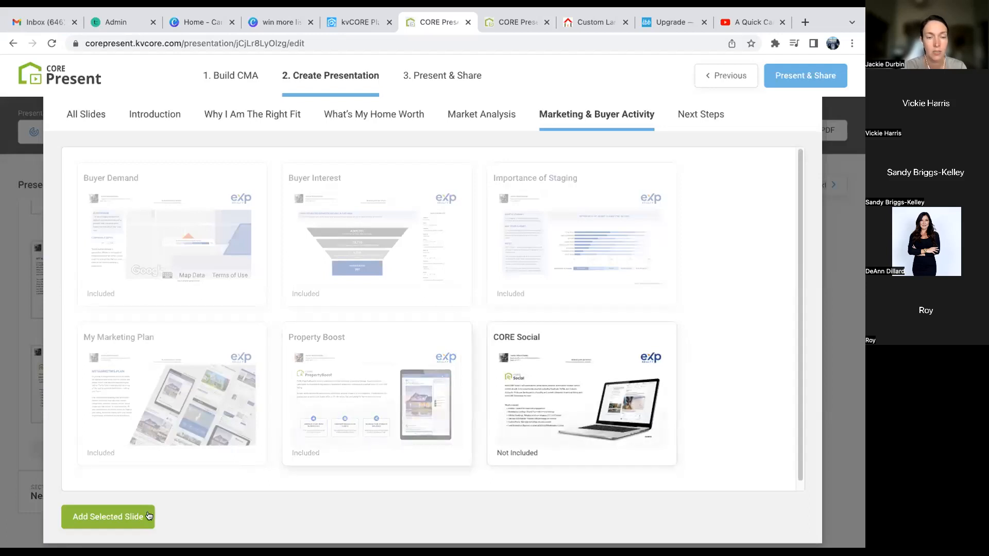
pyautogui.click(109, 517)
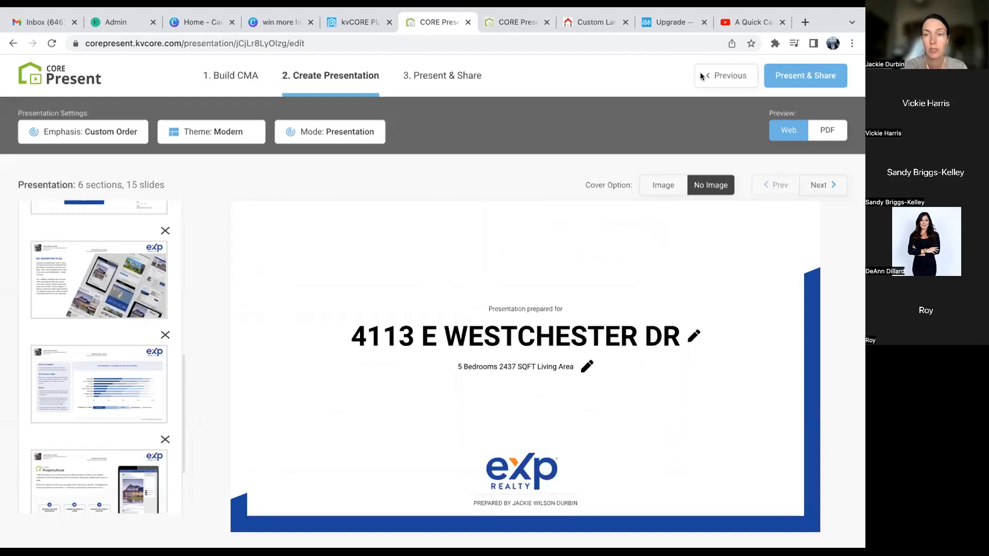
pyautogui.scroll(-3, 88, 383)
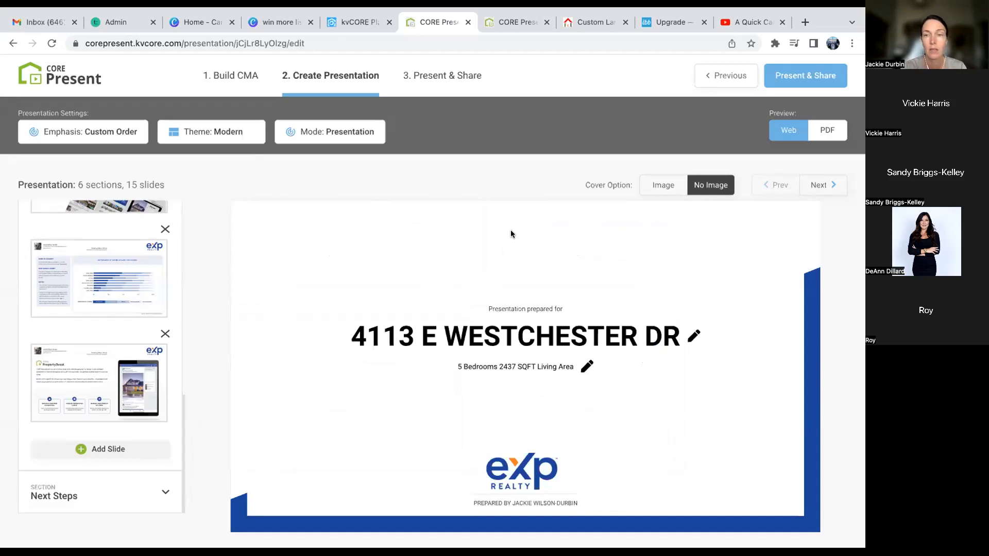
pyautogui.click(789, 79)
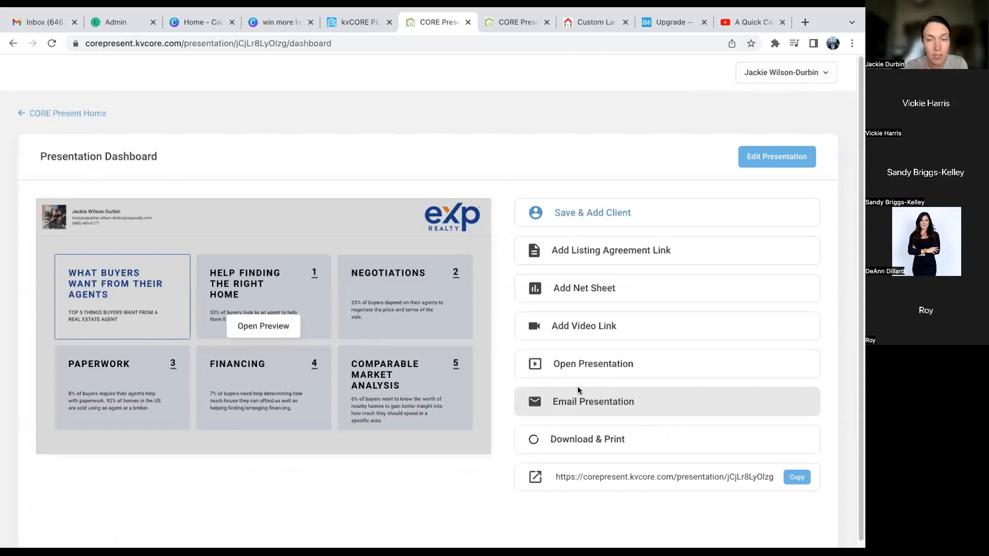
pyautogui.click(595, 362)
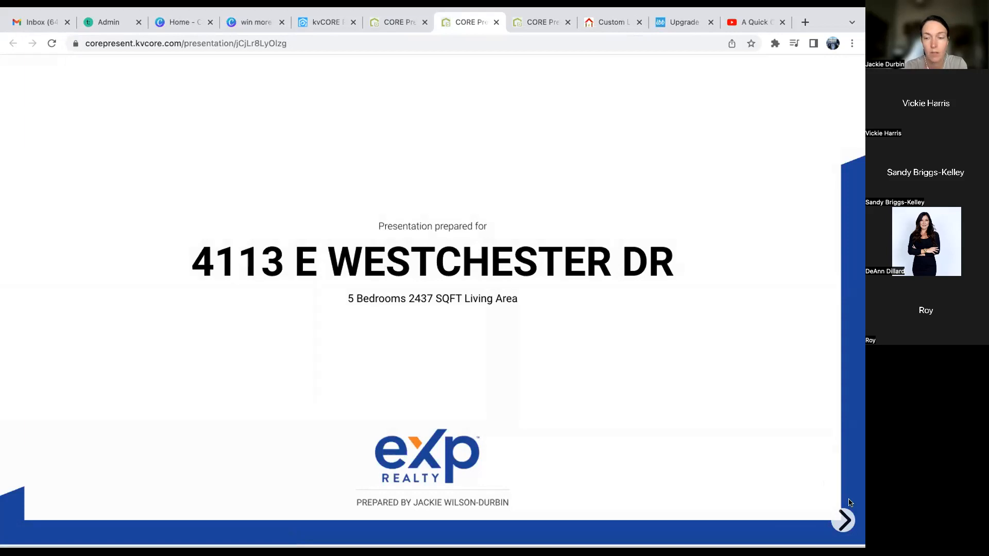
# - Advance through the selling process, comparables and pricing slides to the 'Odds of Selling At or Above List Price' chart
pyautogui.click(844, 520)
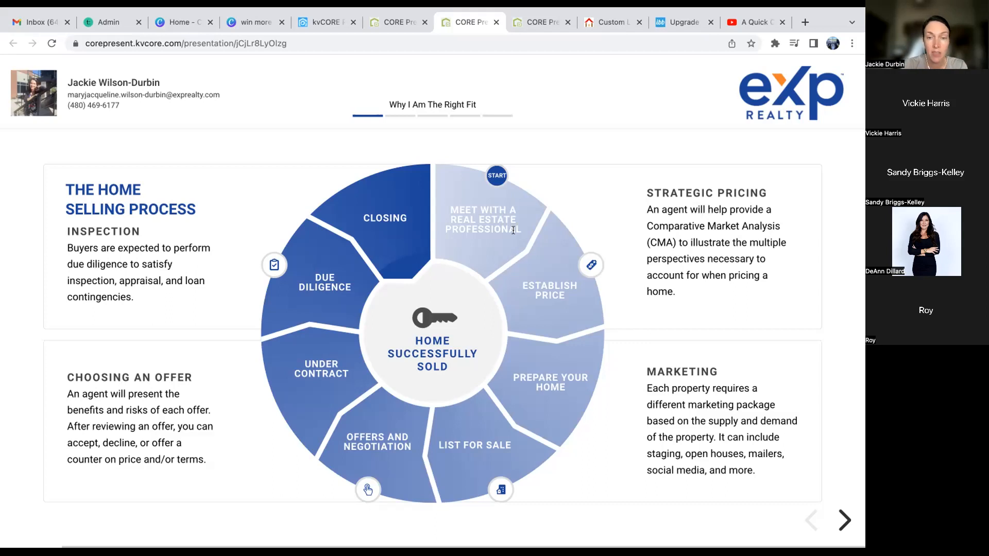
pyautogui.press('Right')
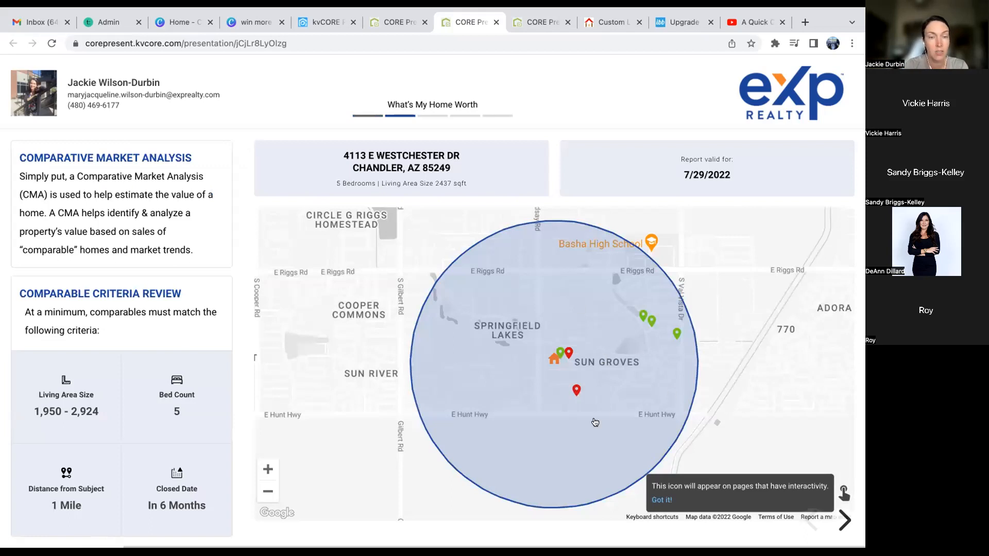
pyautogui.press('Right')
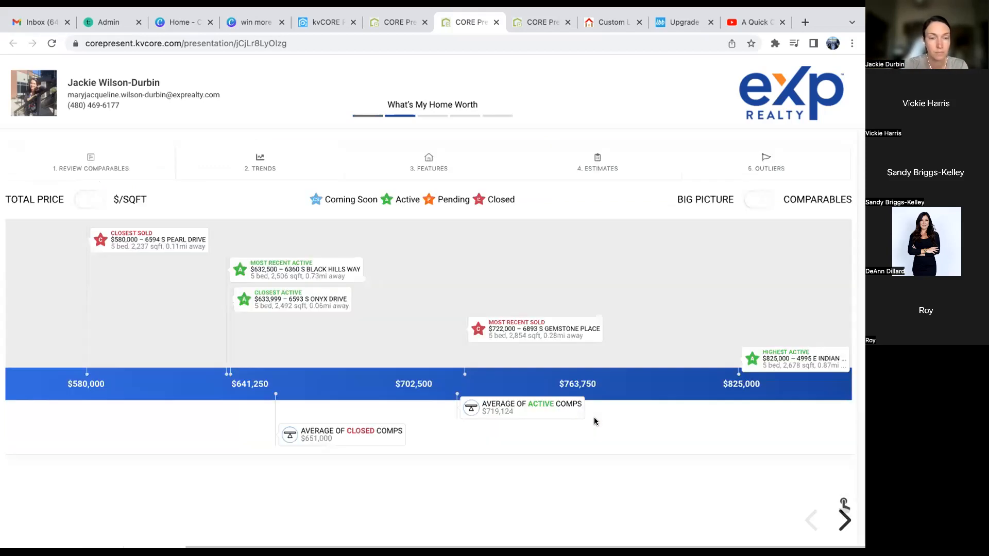
pyautogui.press('Left')
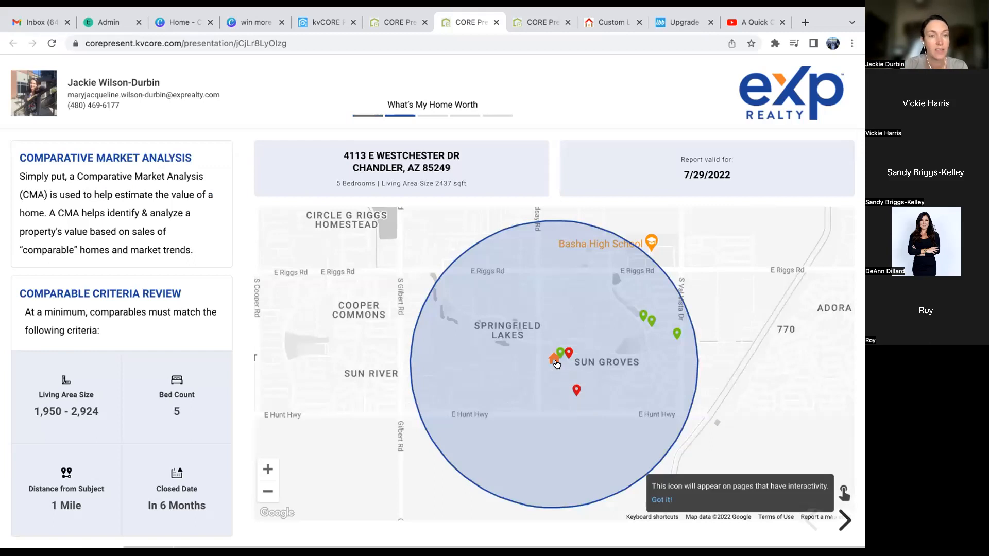
pyautogui.press('Right')
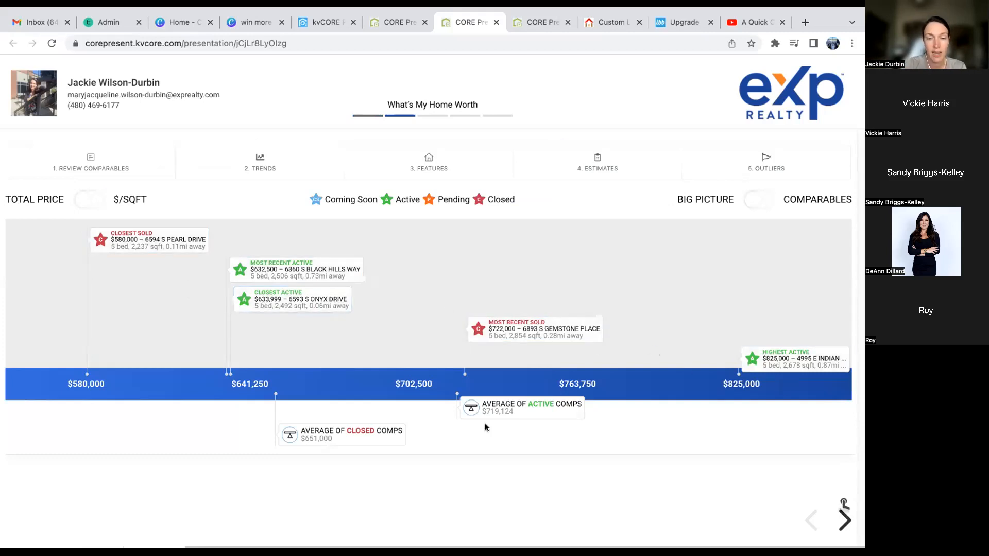
pyautogui.press('Right')
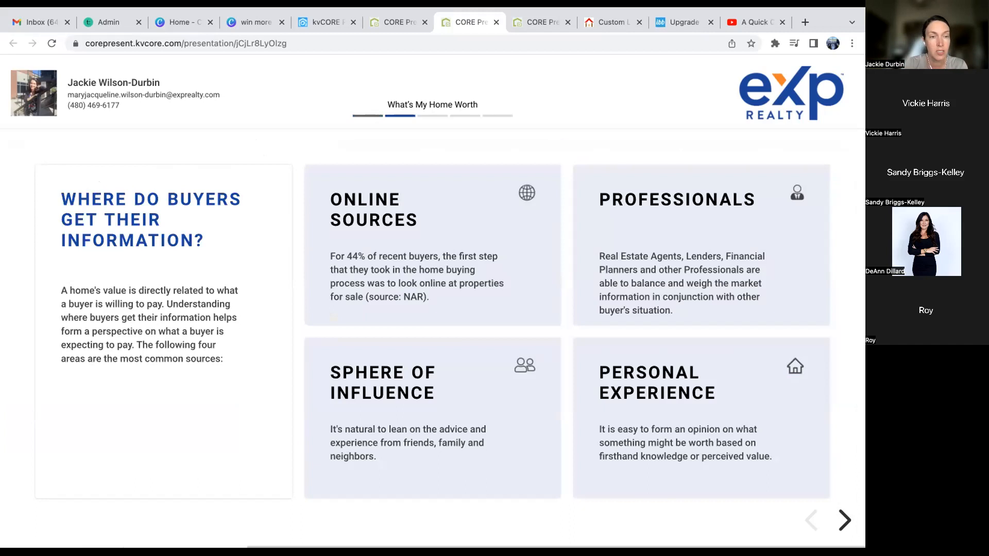
pyautogui.press('Right')
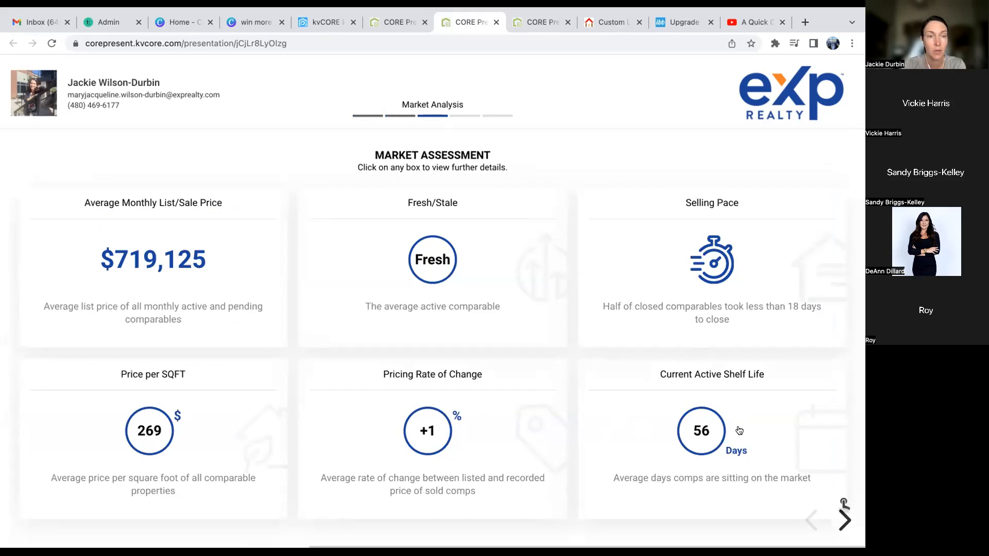
pyautogui.press('Right')
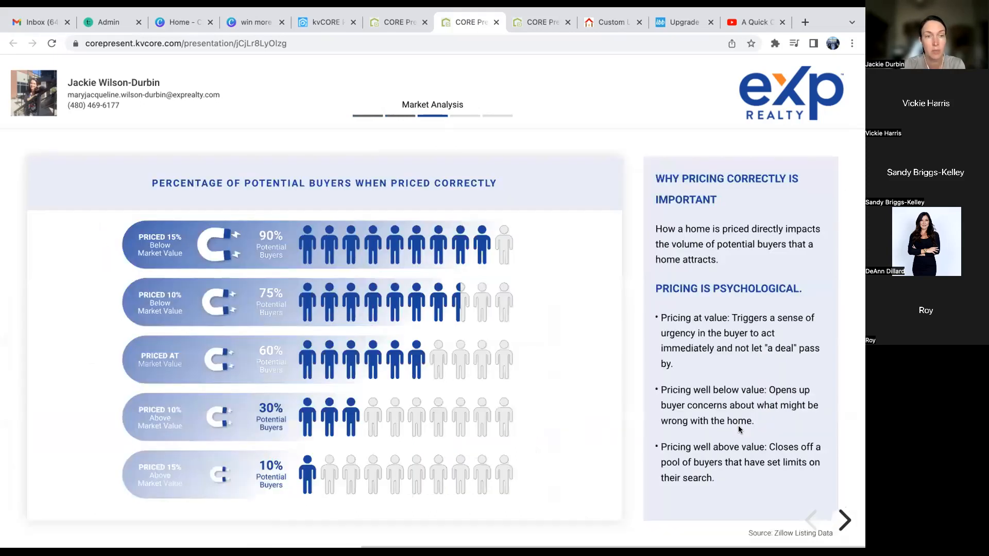
pyautogui.press('Right')
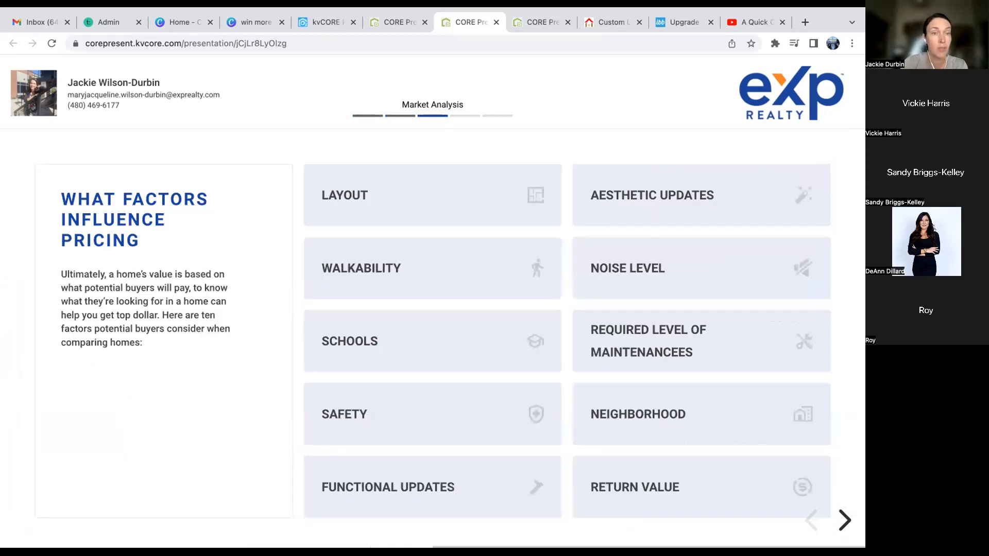
pyautogui.press('Right')
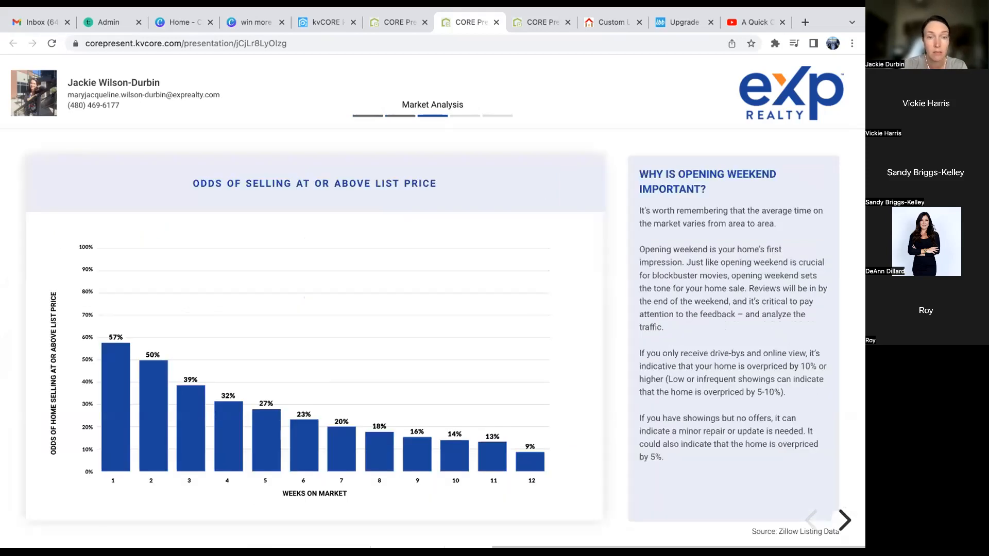
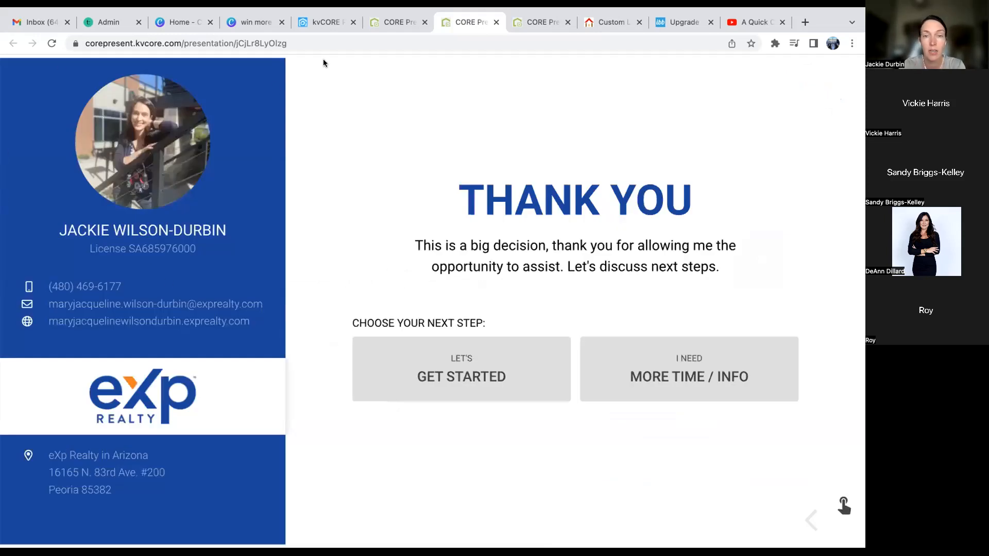
# - Close the CORE Present preview tab to get back to the Presentation Dashboard
pyautogui.click(496, 22)
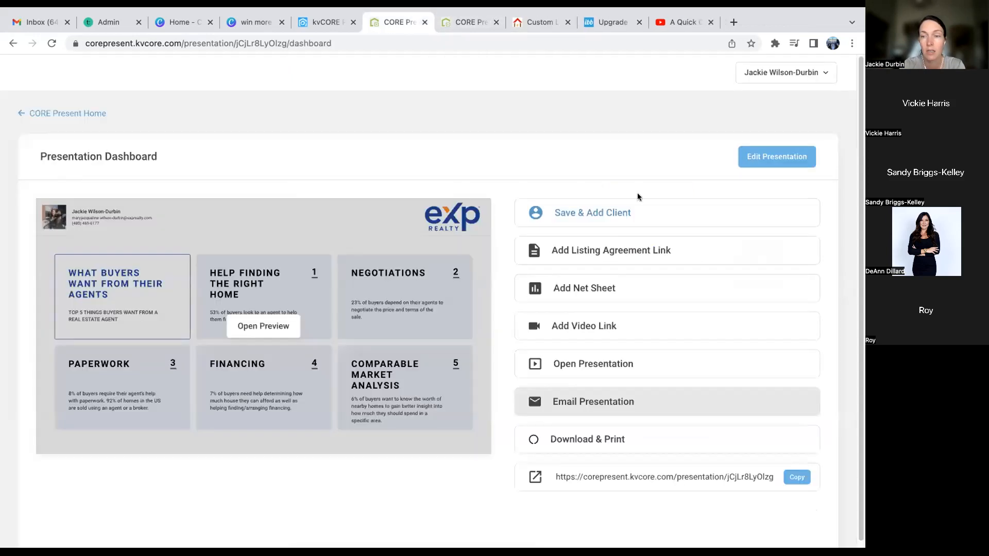
pyautogui.click(61, 114)
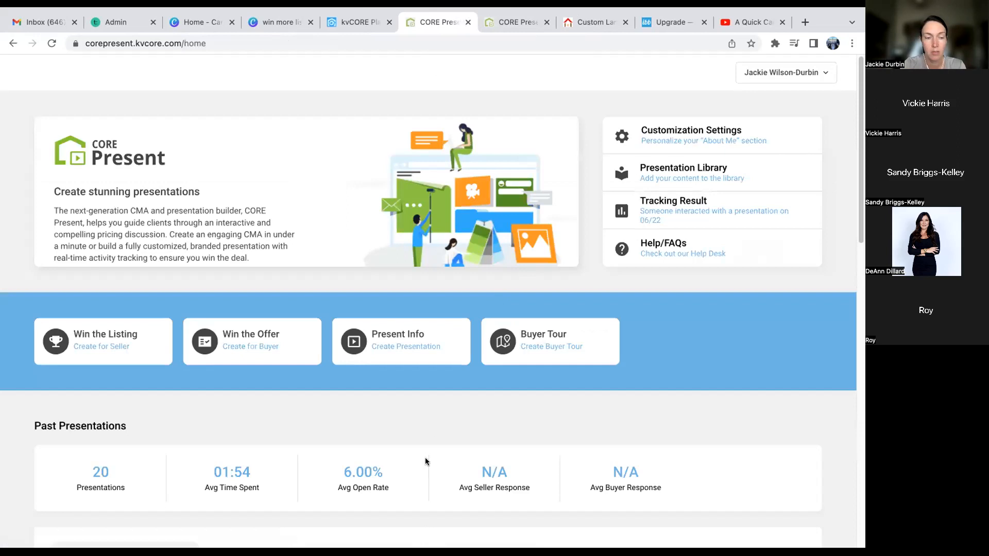
pyautogui.scroll(-5, 425, 461)
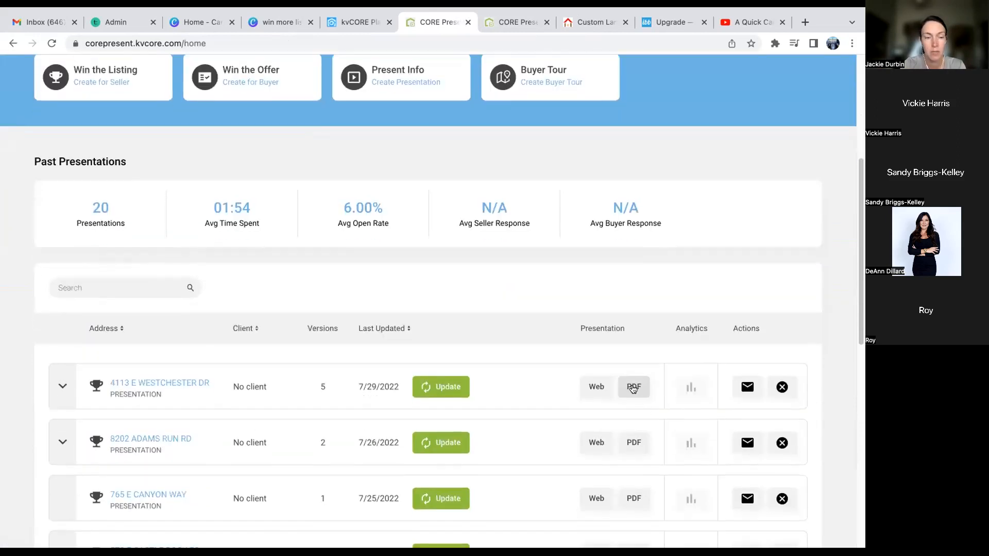
pyautogui.click(633, 387)
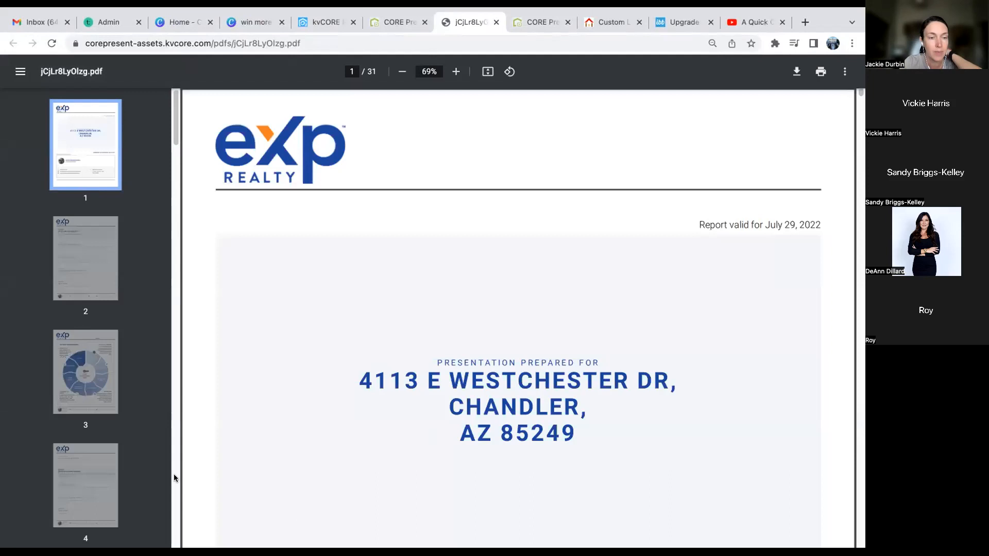
pyautogui.scroll(-3, 107, 463)
pyautogui.scroll(-8, 107, 463)
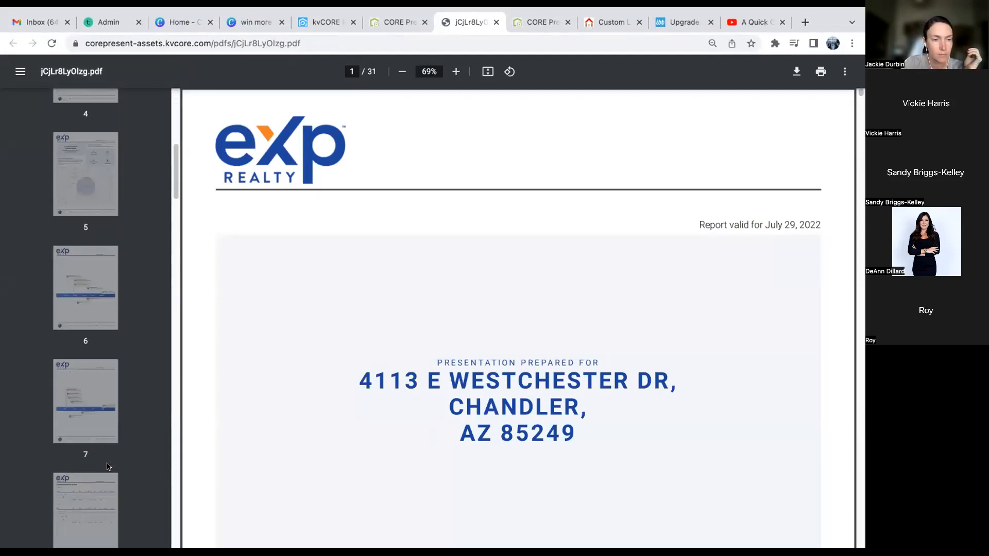
pyautogui.click(98, 368)
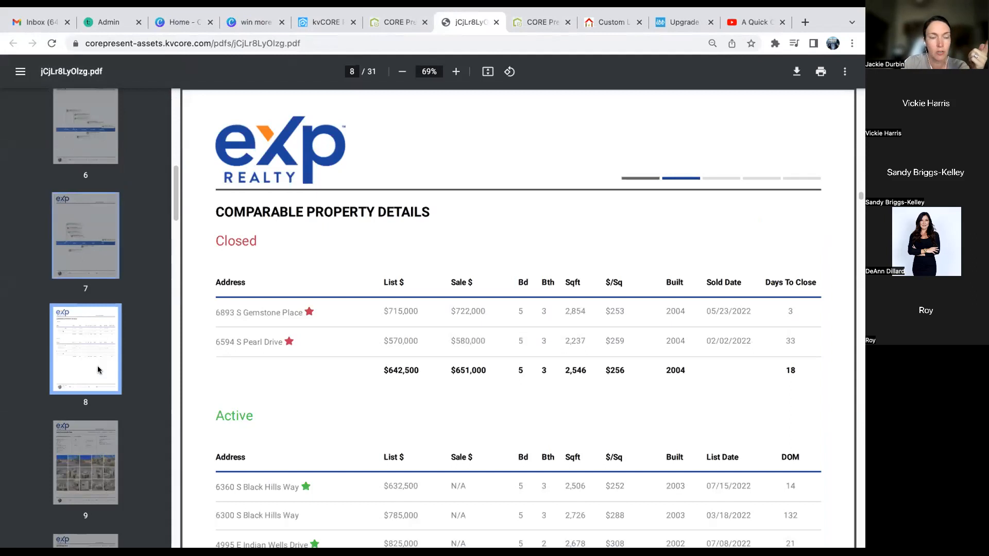
pyautogui.click(85, 253)
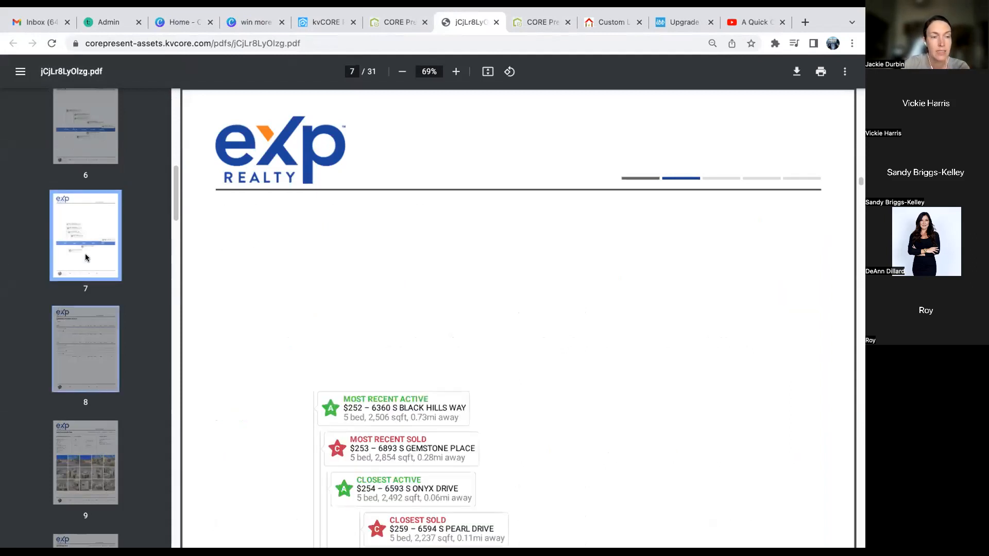
pyautogui.click(83, 327)
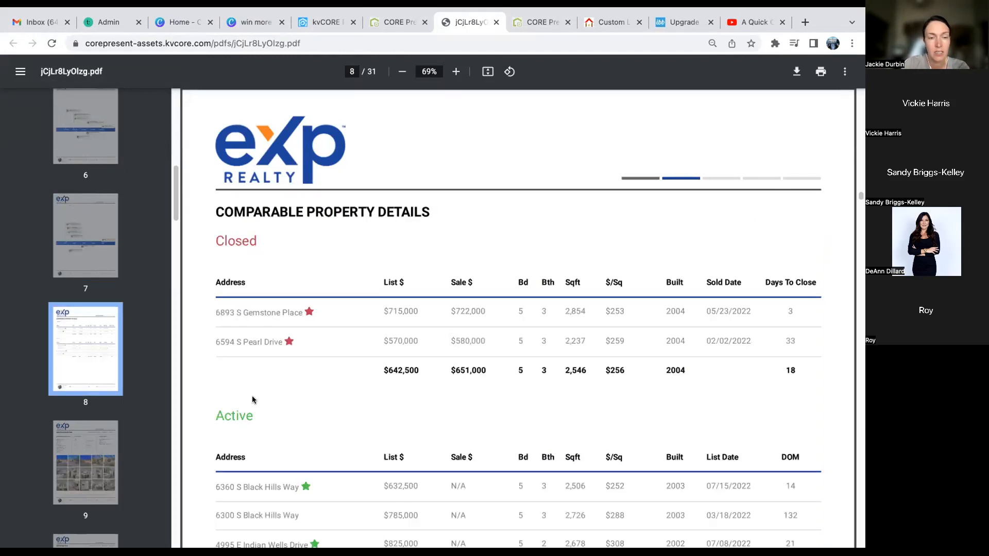
pyautogui.scroll(-5, 325, 347)
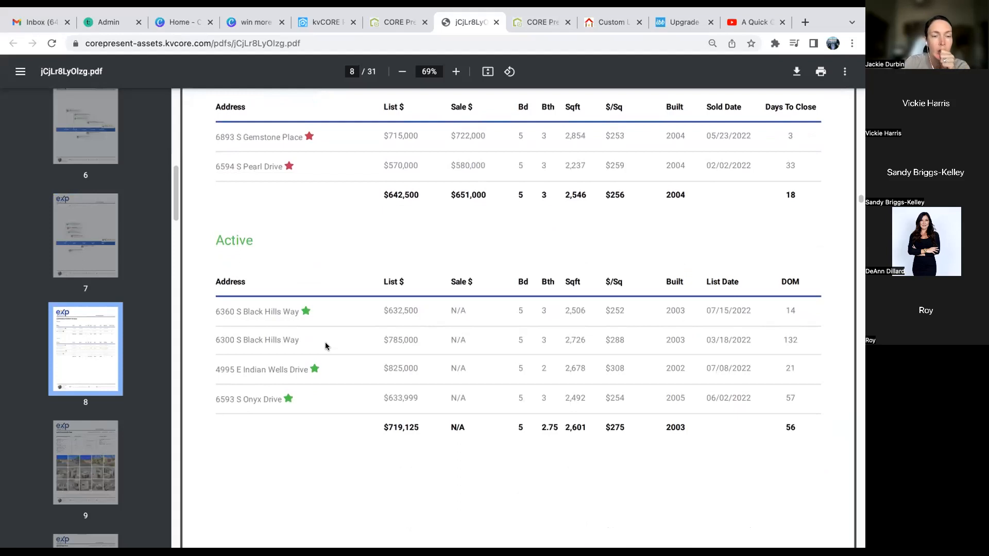
pyautogui.click(78, 459)
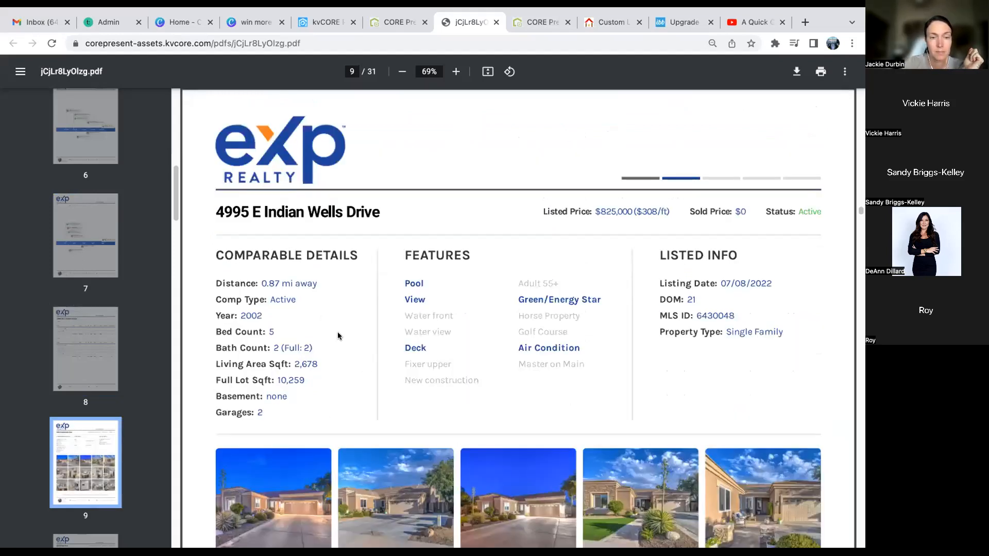
pyautogui.scroll(-2, 348, 353)
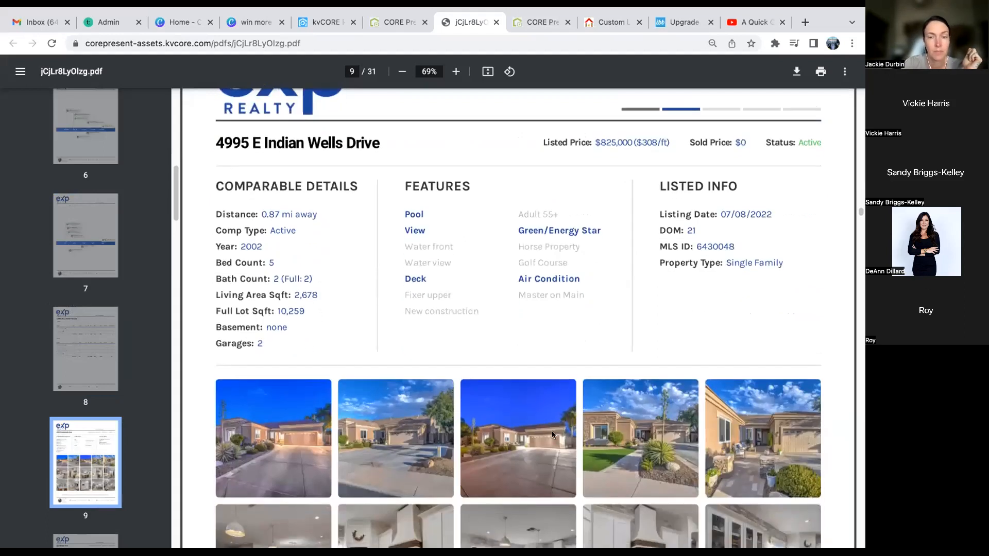
pyautogui.scroll(-1, 552, 343)
pyautogui.scroll(3, 553, 343)
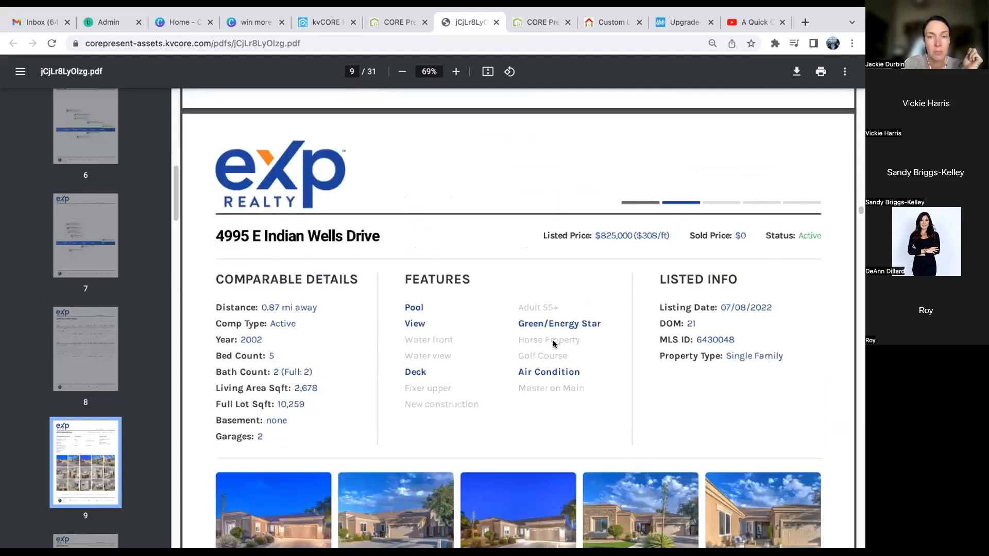
pyautogui.scroll(-7, 552, 340)
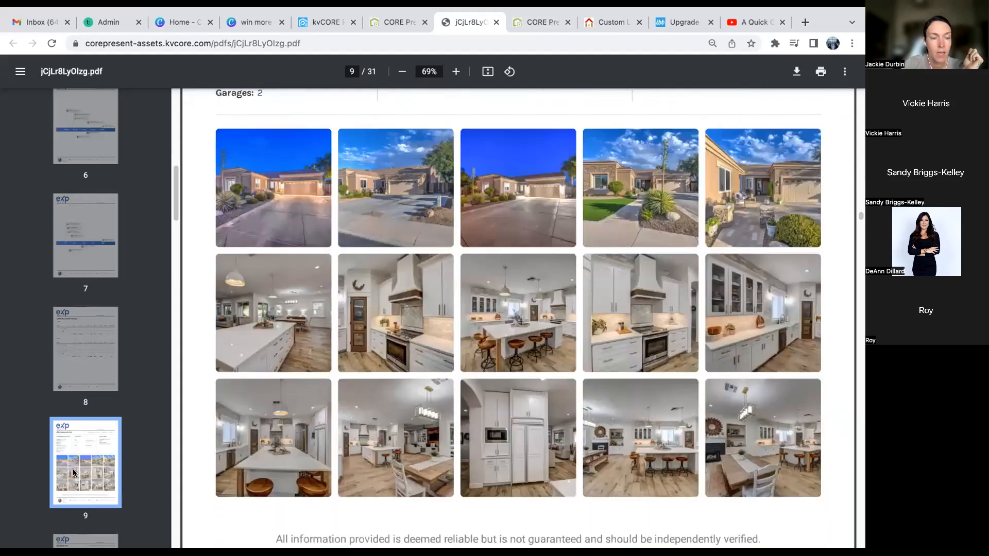
pyautogui.scroll(-2, 73, 469)
pyautogui.click(73, 468)
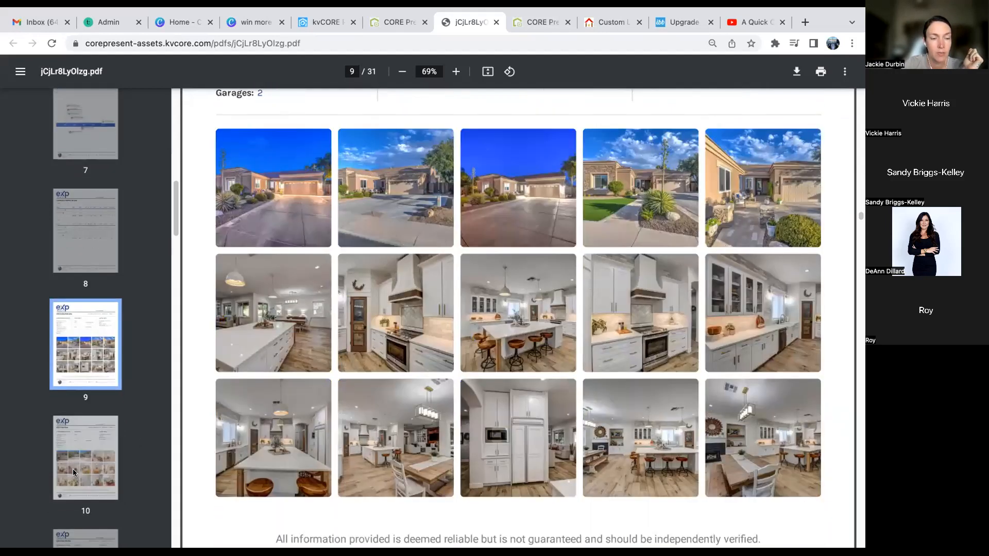
pyautogui.scroll(-5, 109, 315)
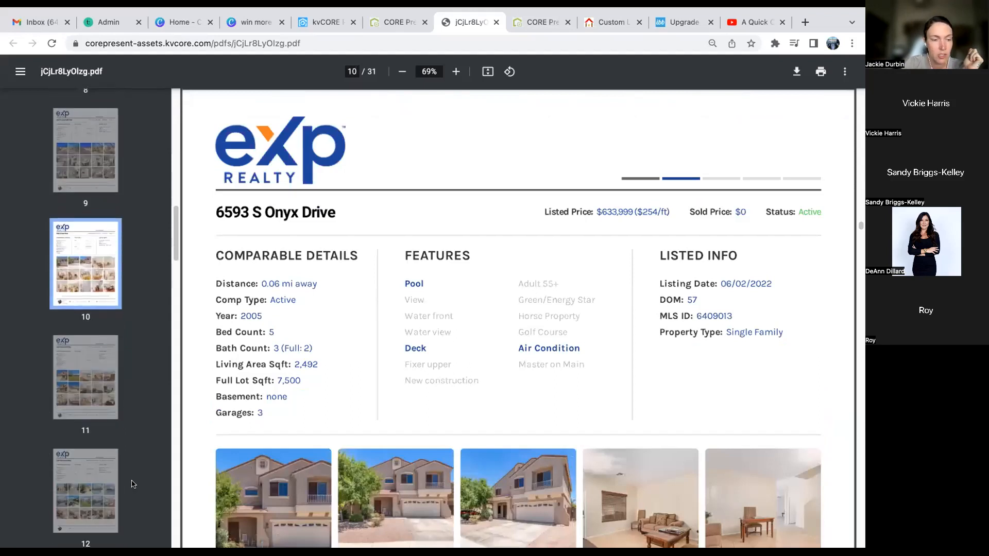
pyautogui.click(101, 304)
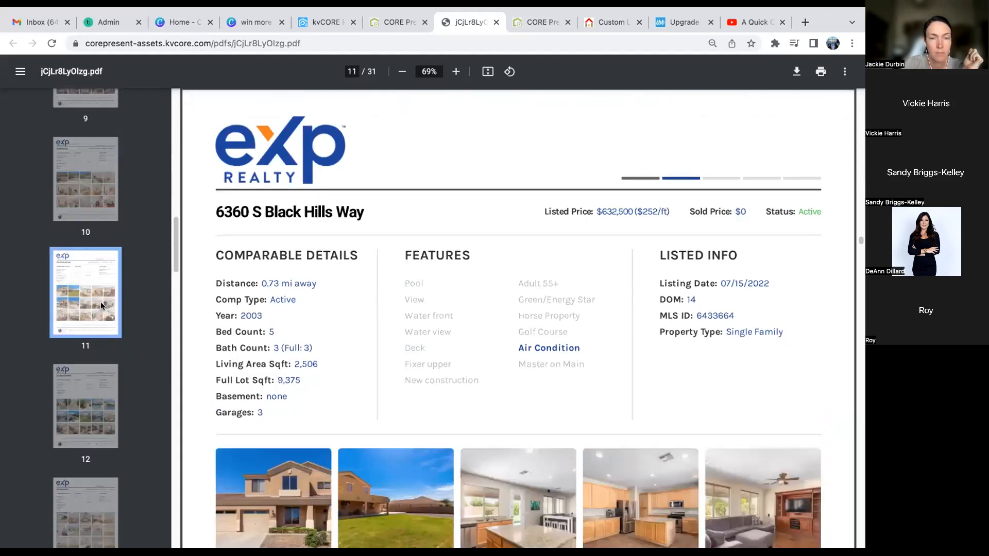
pyautogui.click(91, 366)
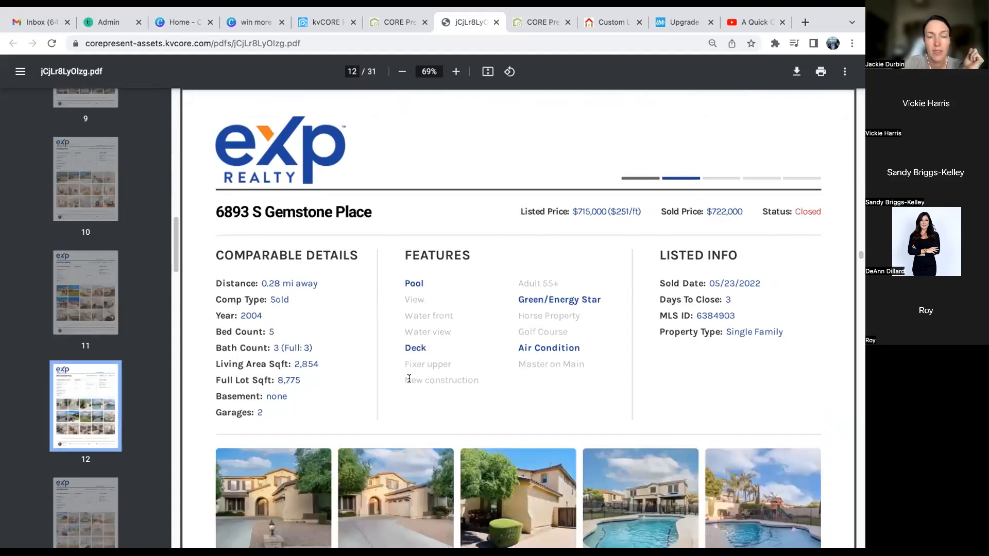
pyautogui.scroll(1, 430, 373)
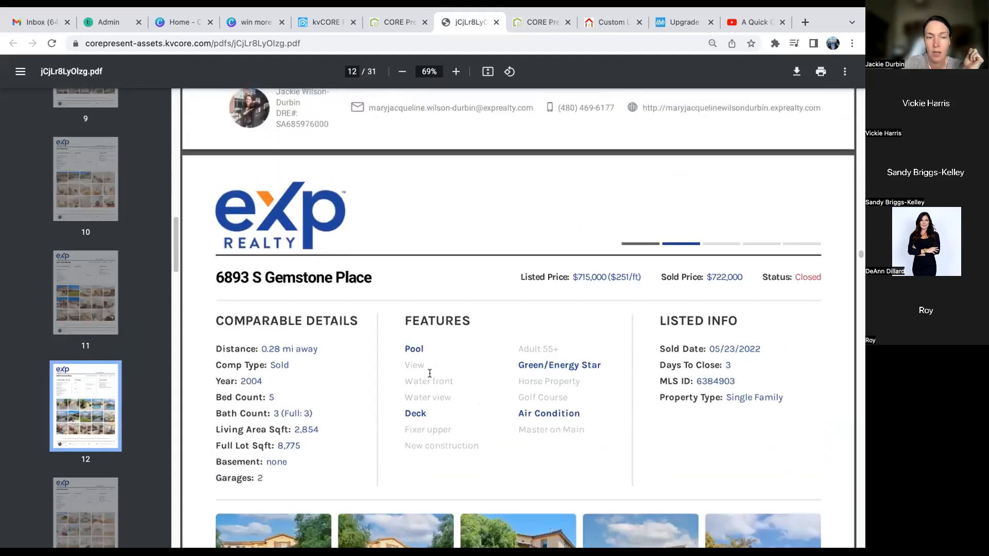
pyautogui.scroll(1, 429, 373)
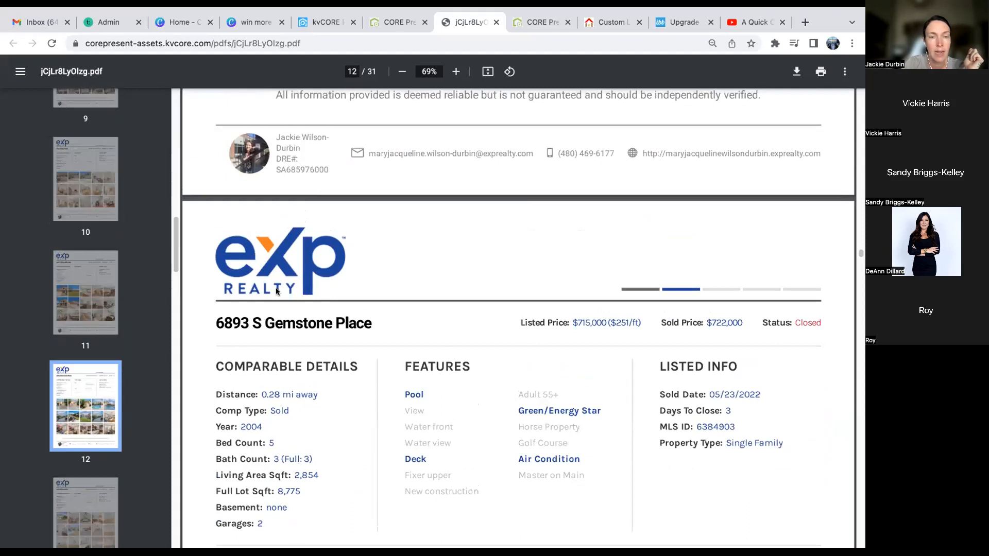
pyautogui.scroll(-10, 338, 371)
pyautogui.scroll(-1, 340, 371)
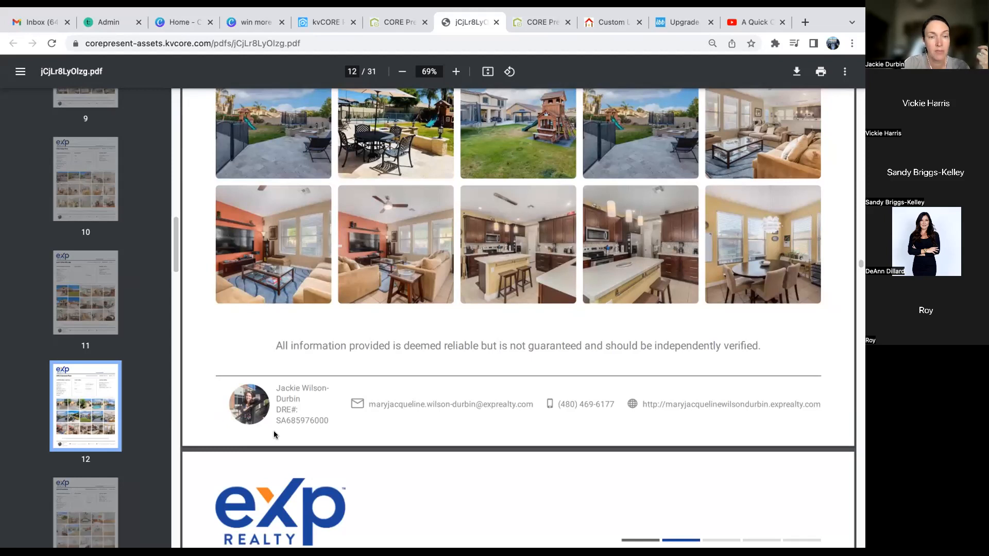
pyautogui.scroll(-5, 275, 432)
pyautogui.scroll(-5, 274, 434)
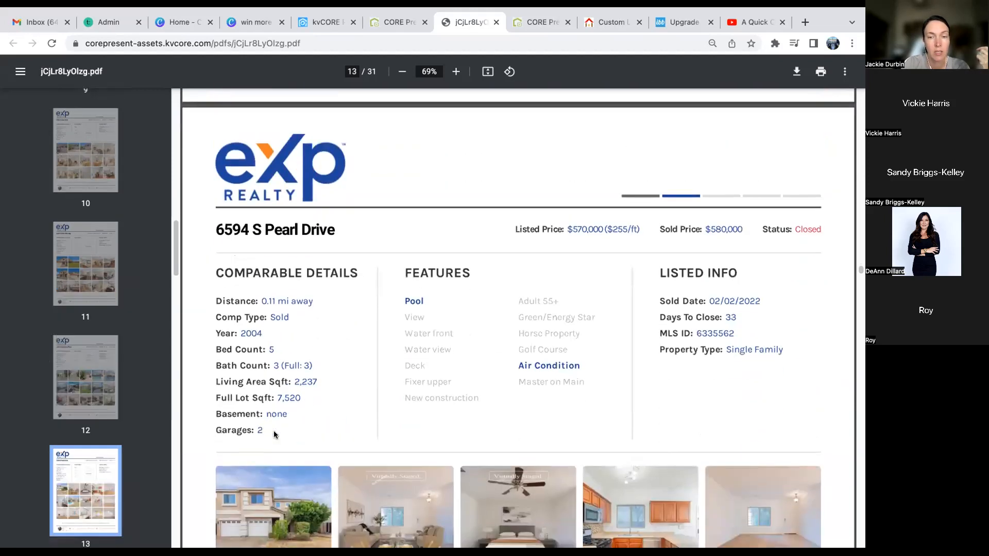
pyautogui.scroll(-4, 273, 434)
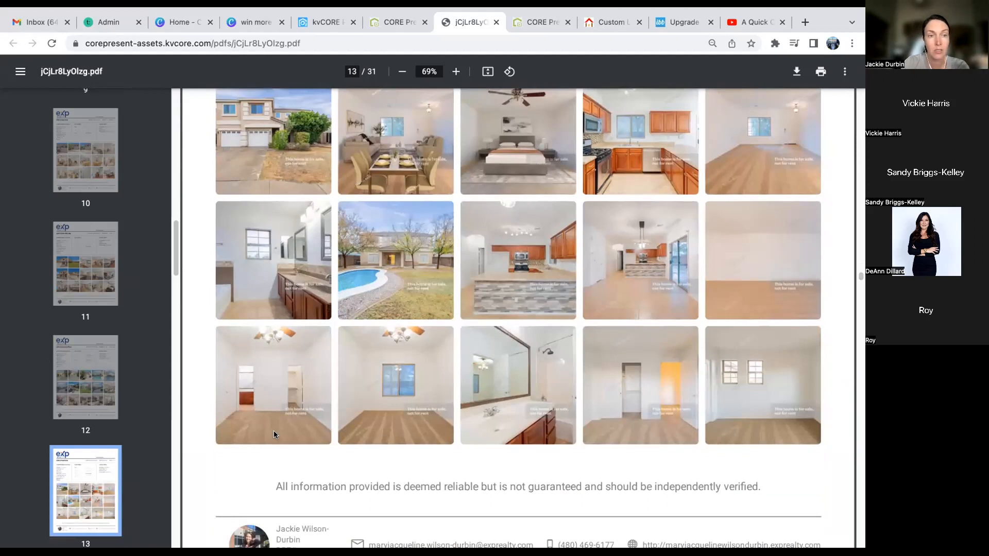
pyautogui.scroll(6, 274, 434)
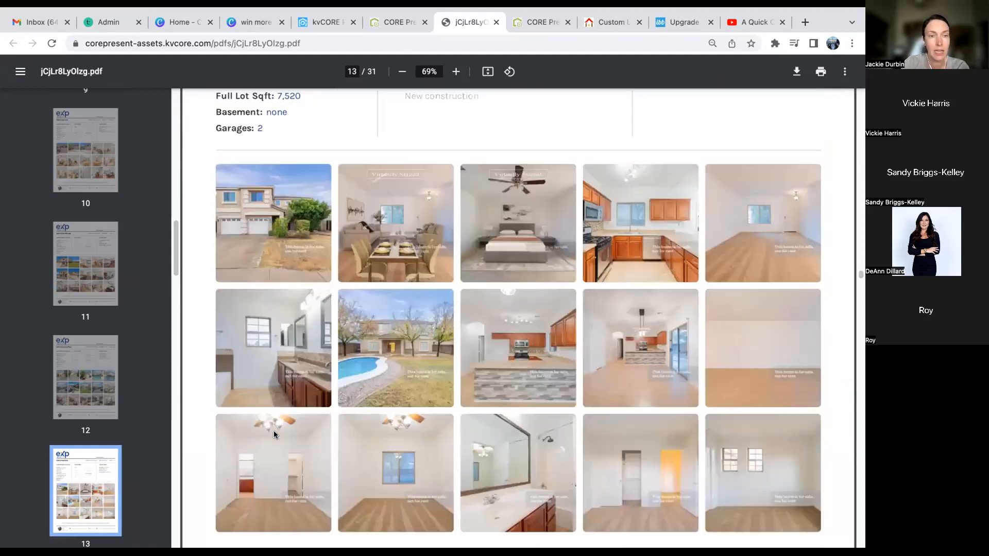
pyautogui.scroll(-9, 273, 434)
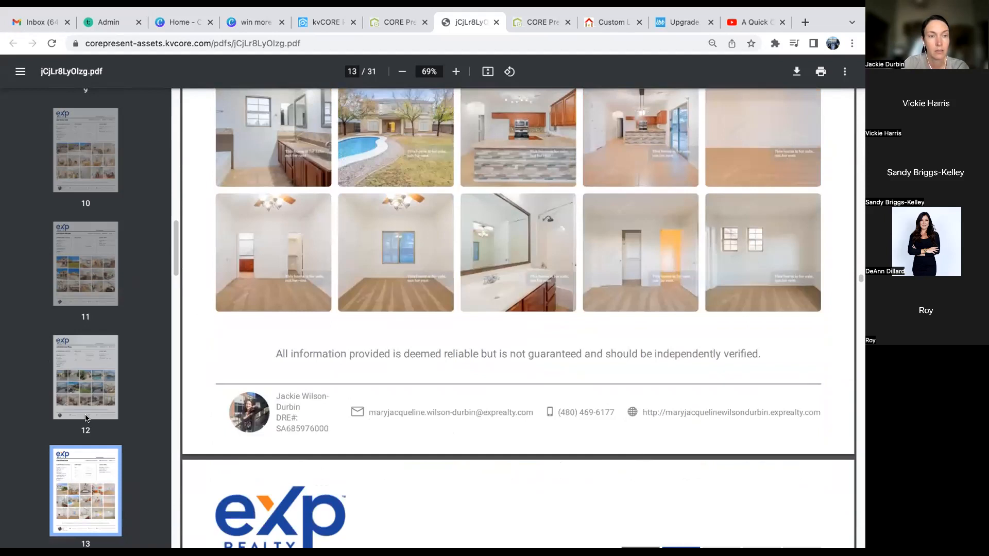
pyautogui.scroll(-2, 86, 418)
pyautogui.scroll(-1, 86, 418)
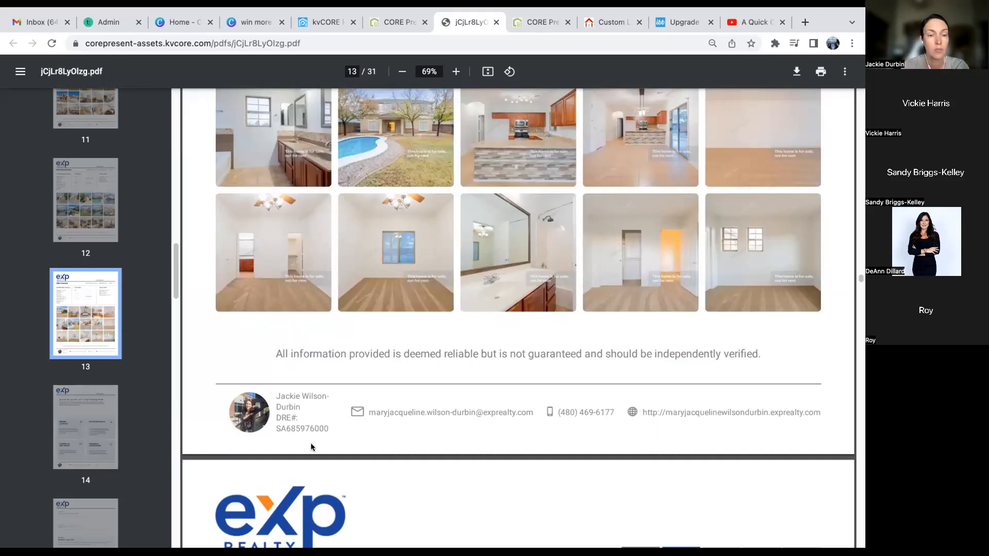
pyautogui.scroll(20, 359, 411)
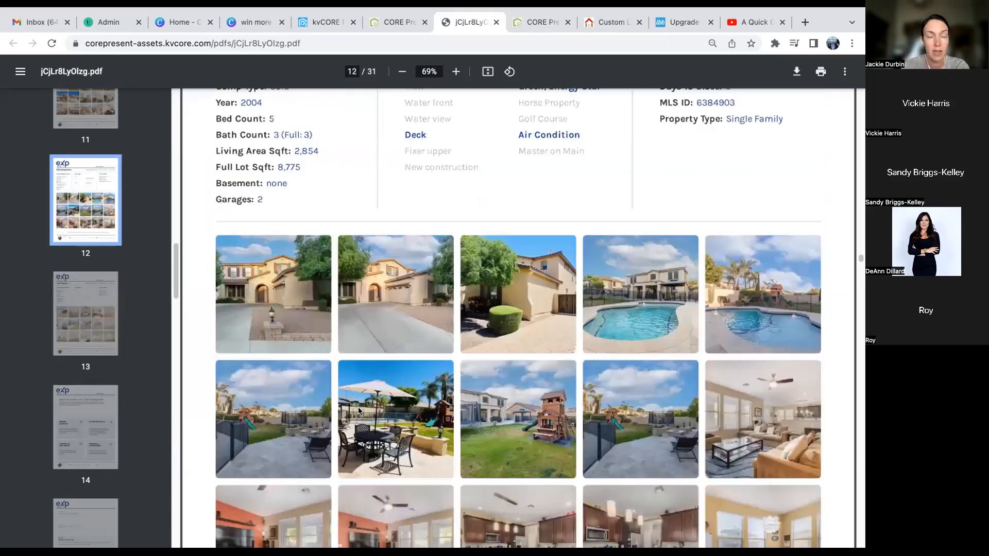
pyautogui.scroll(10, 358, 411)
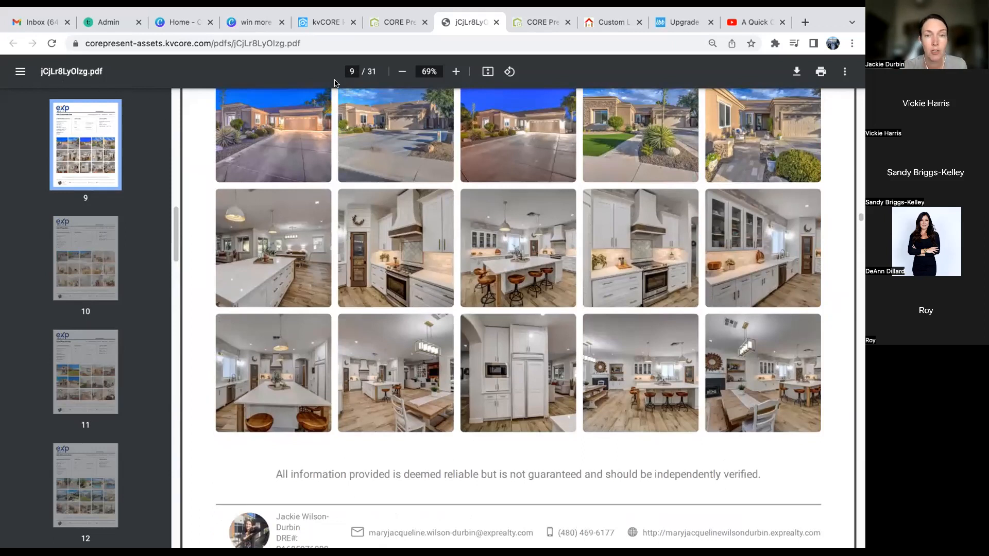
# - Close the PDF tab, look over Past Presentations, then close the CORE Present home tab
pyautogui.click(495, 22)
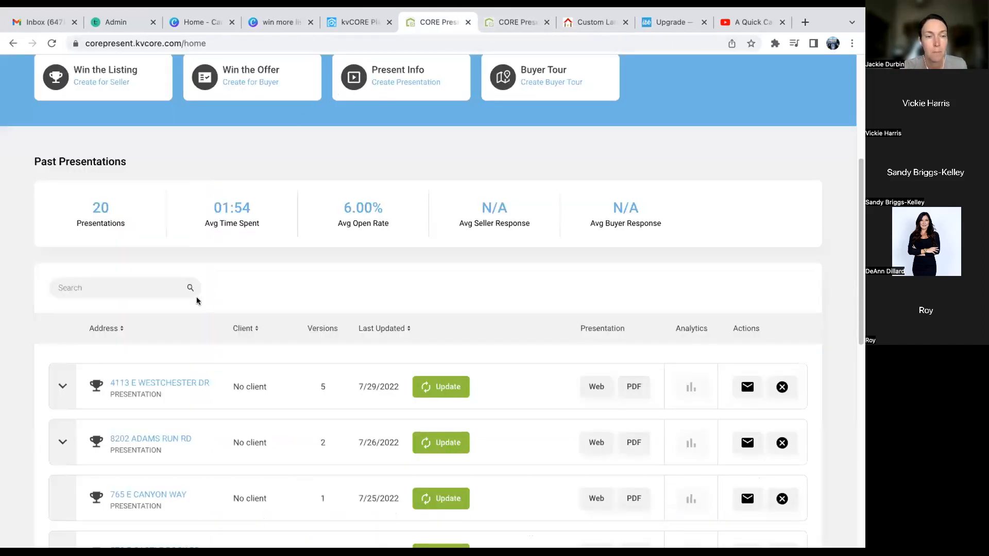
pyautogui.scroll(5, 197, 296)
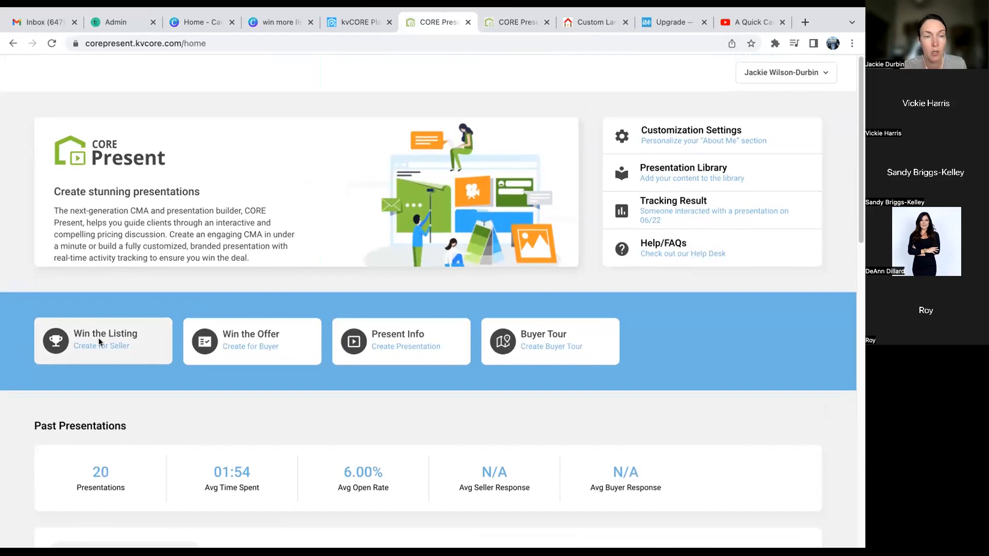
pyautogui.scroll(-4, 184, 424)
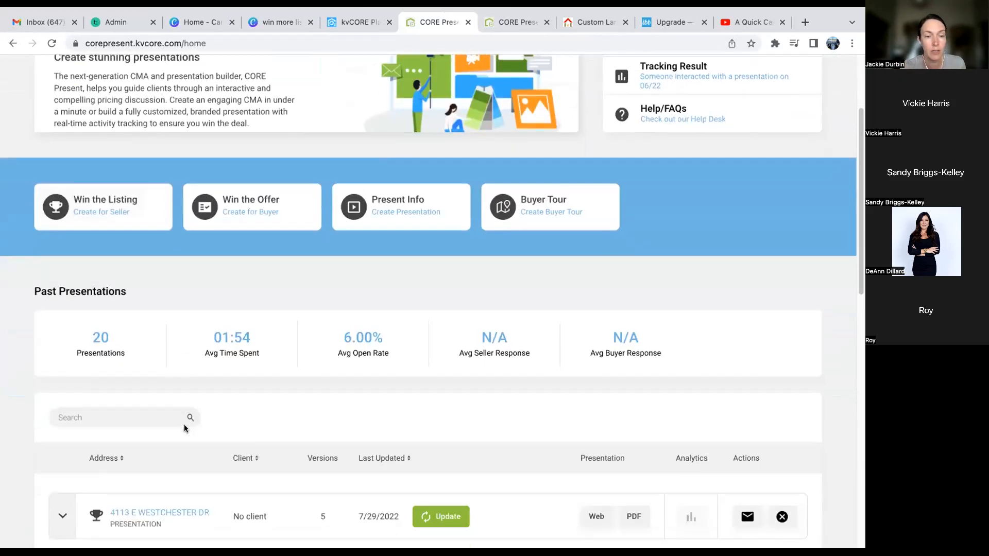
pyautogui.scroll(-1, 184, 428)
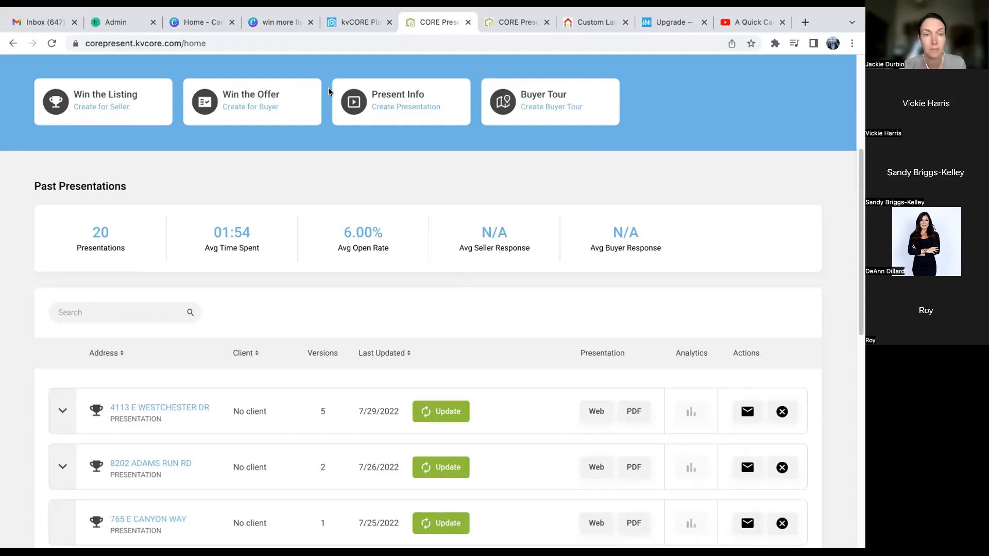
pyautogui.scroll(-5, 484, 309)
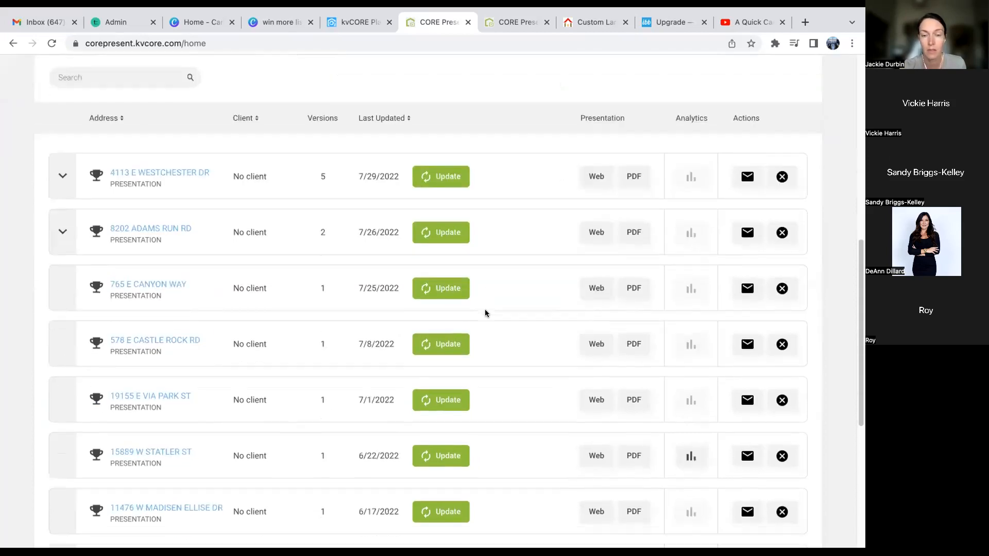
pyautogui.scroll(8, 484, 313)
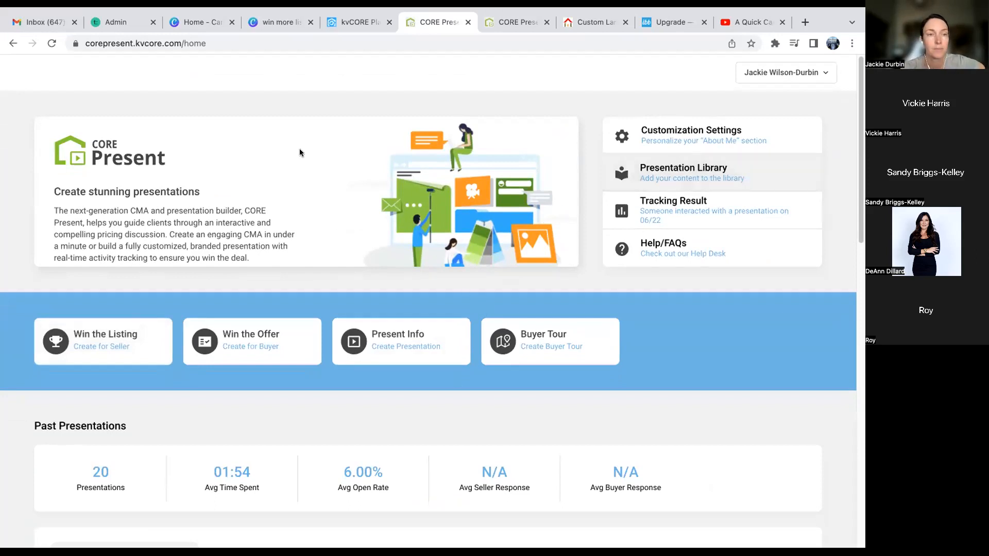
pyautogui.click(468, 22)
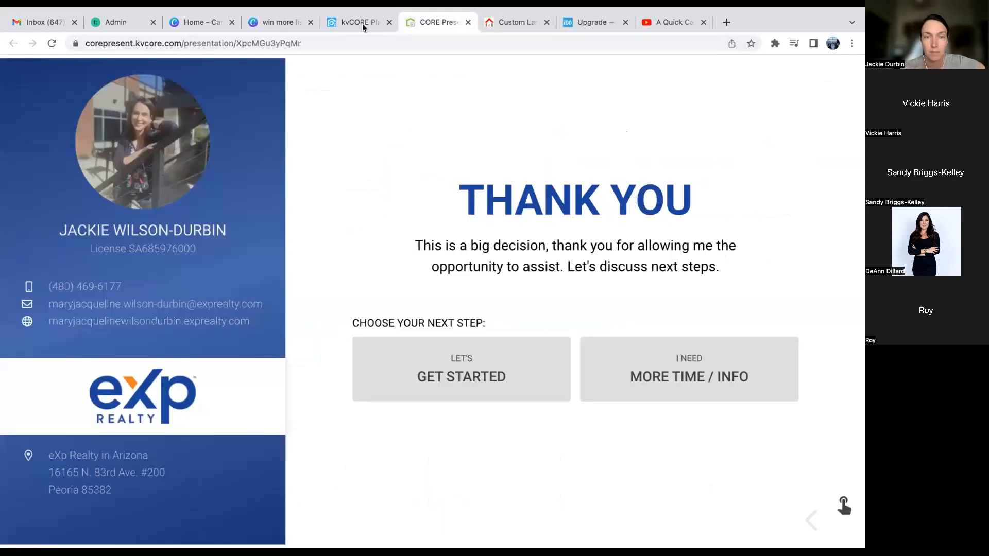
# - From the kvCORE Platform tab, go to Dashboard and choose My Profile from the account menu
pyautogui.click(363, 23)
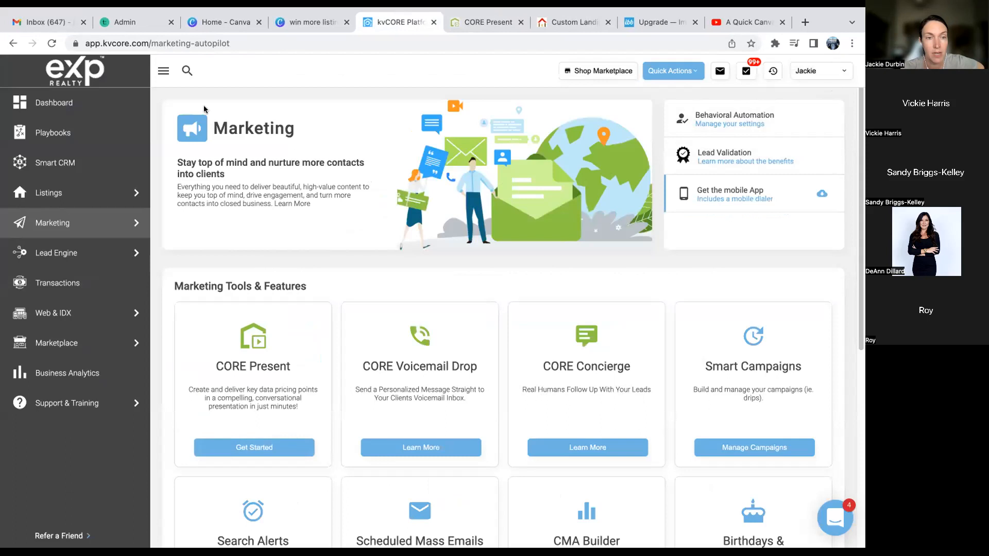
pyautogui.click(71, 110)
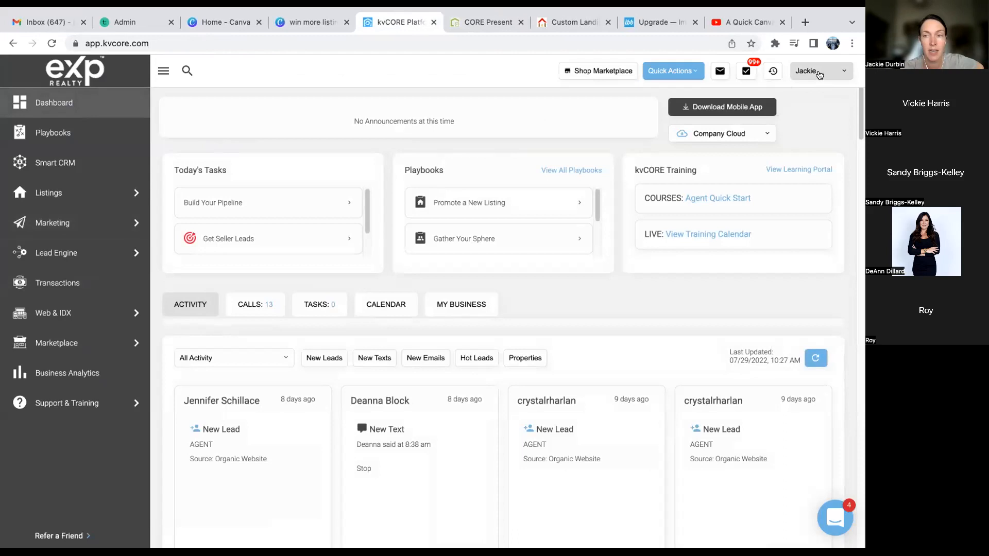
pyautogui.click(819, 73)
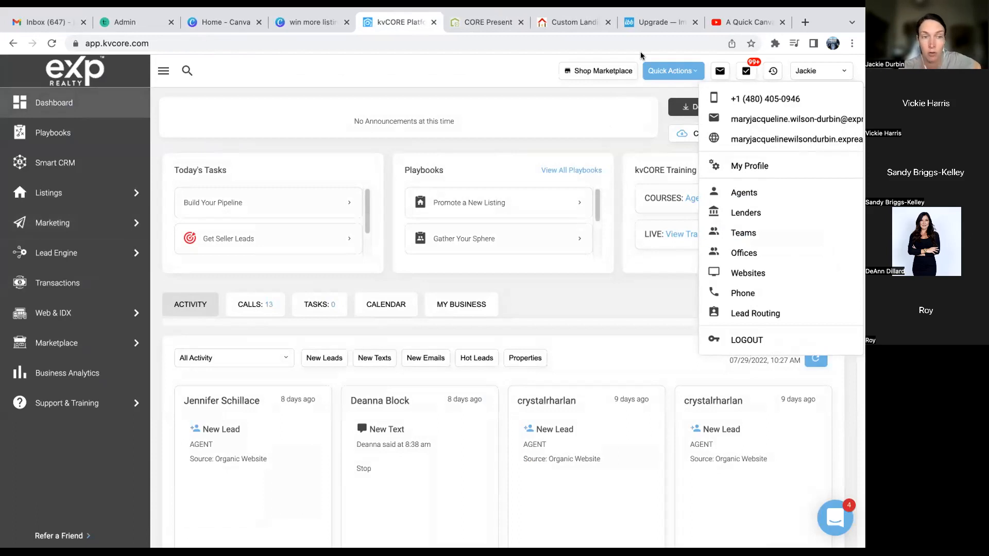
pyautogui.click(765, 165)
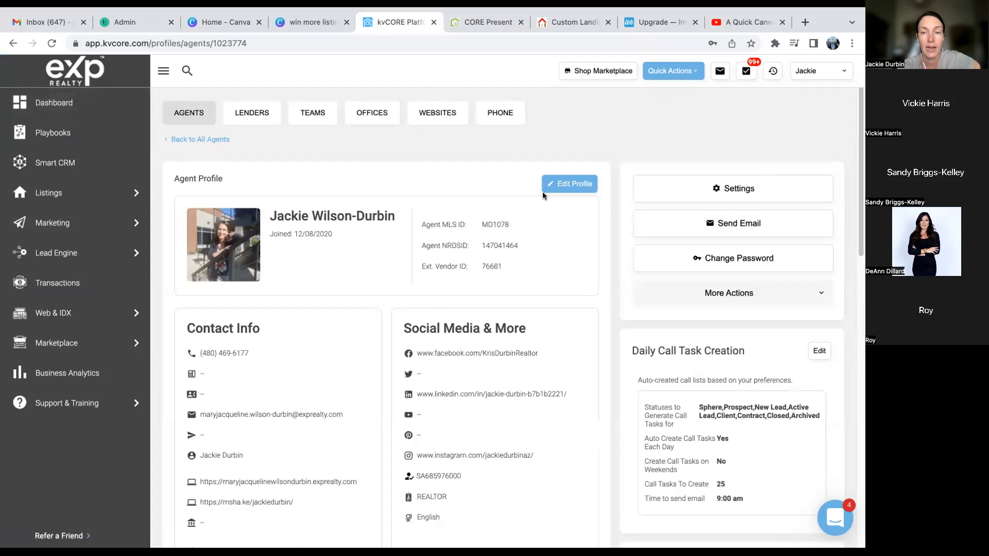
# - Edit the agent profile, upload a new profile photo, and save the changes
pyautogui.click(544, 190)
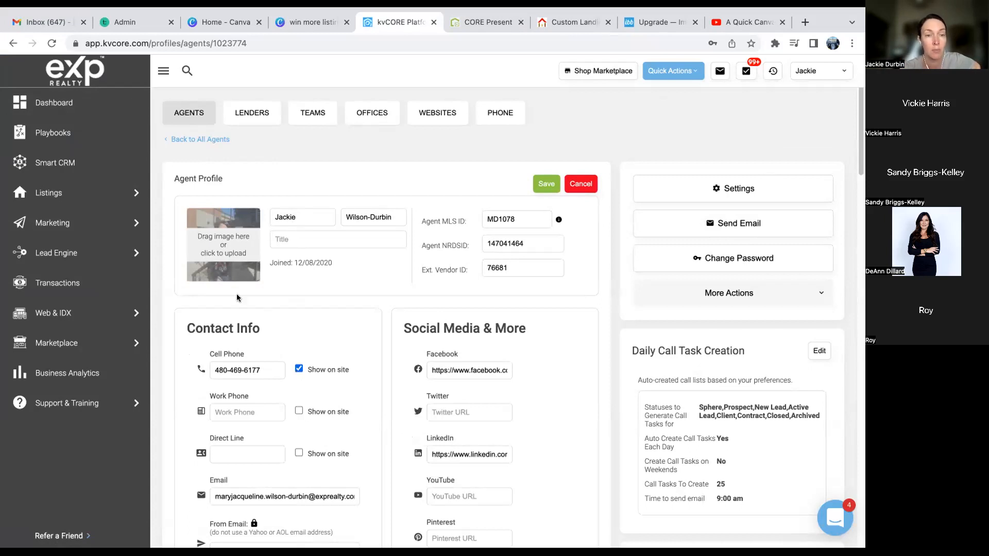
pyautogui.click(230, 251)
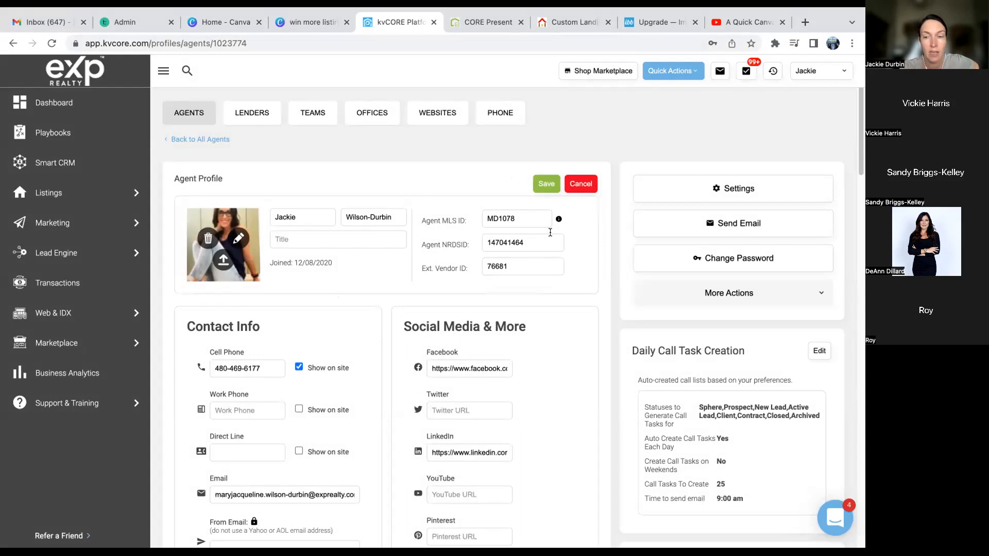
pyautogui.click(549, 186)
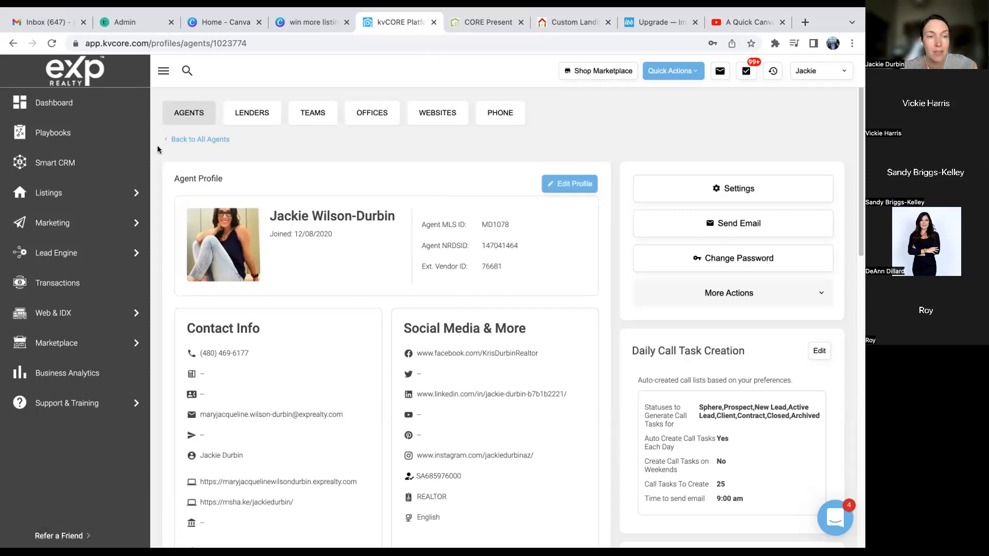
# - Return to the dashboard, then bring up the 'friendseller' custom landing page builder
pyautogui.click(55, 102)
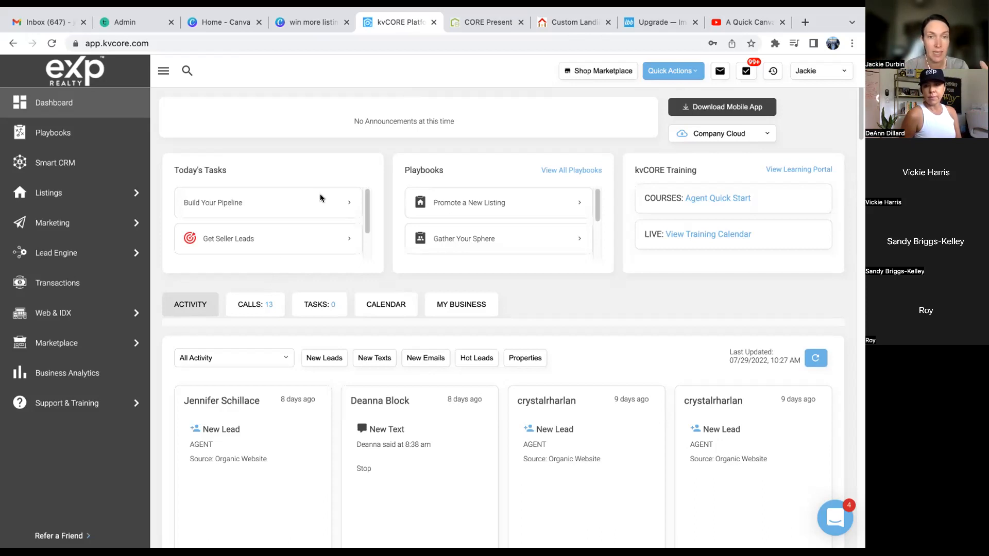
pyautogui.click(561, 26)
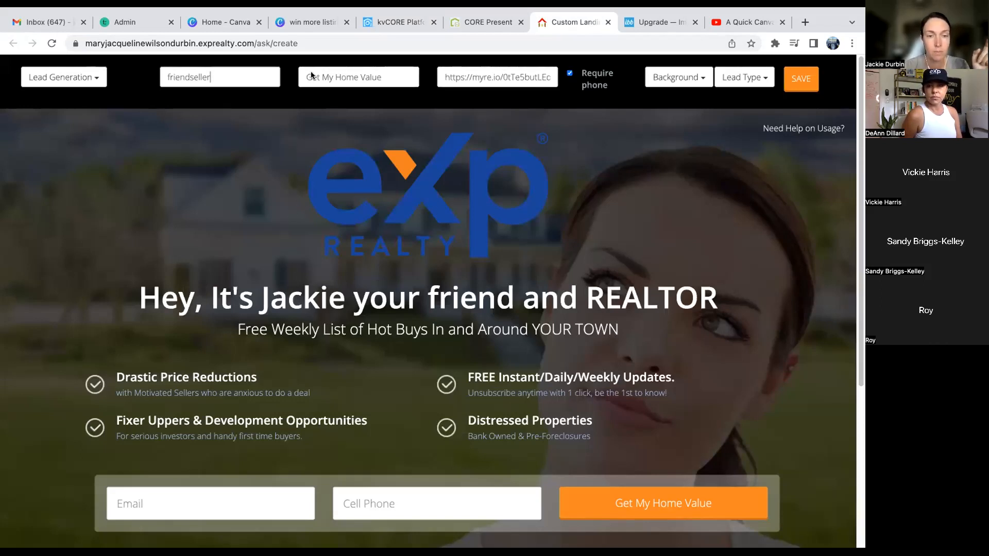
# - Replace the subtitle with 'This information is given to you by [agent's name], REALTOR with eXp' and start a new line
pyautogui.click(414, 331)
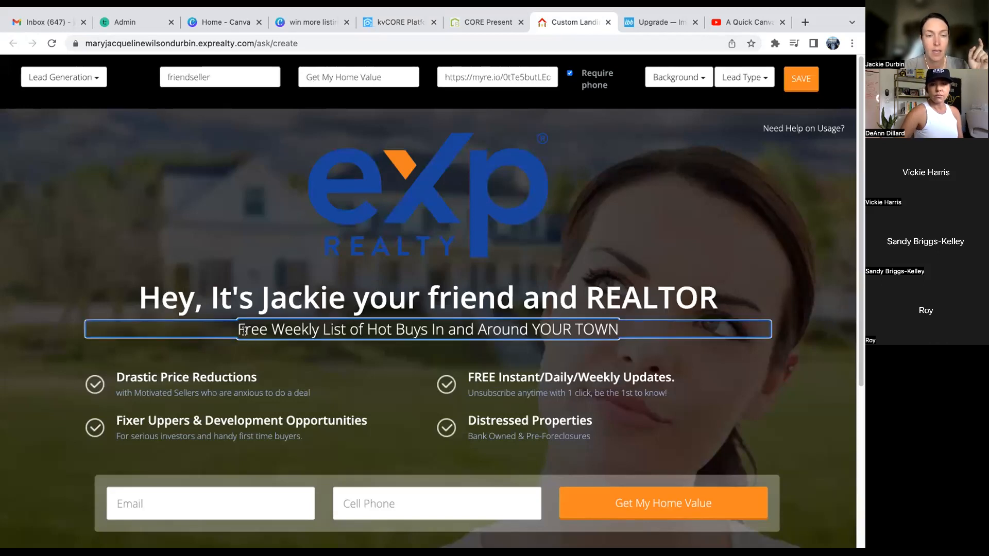
pyautogui.press('super+a')
pyautogui.press('BackSpace')
pyautogui.press('BackSpace')
pyautogui.press('BackSpace')
pyautogui.press('BackSpace')
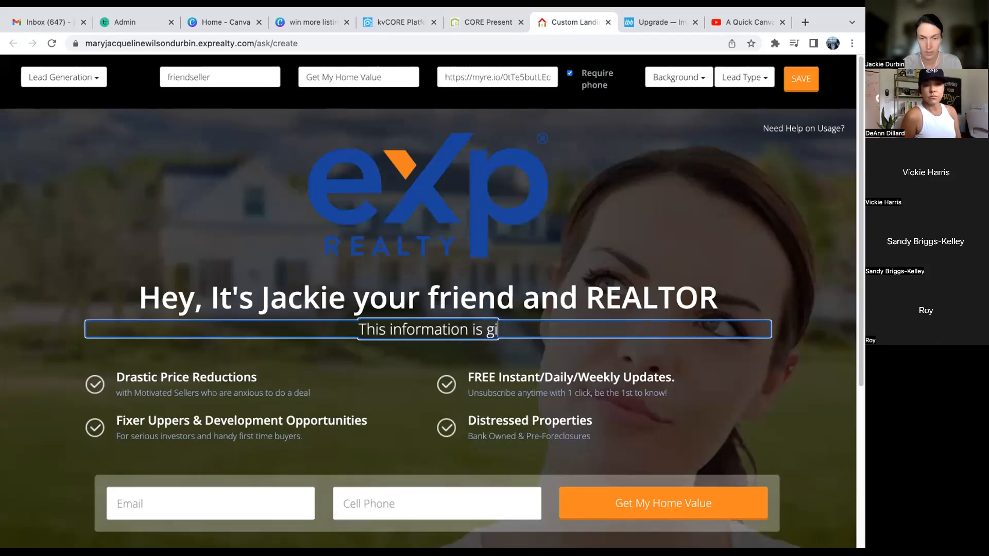
pyautogui.press('BackSpace')
pyautogui.press('BackSpace')
pyautogui.press('BackSpace')
pyautogui.press('BackSpace')
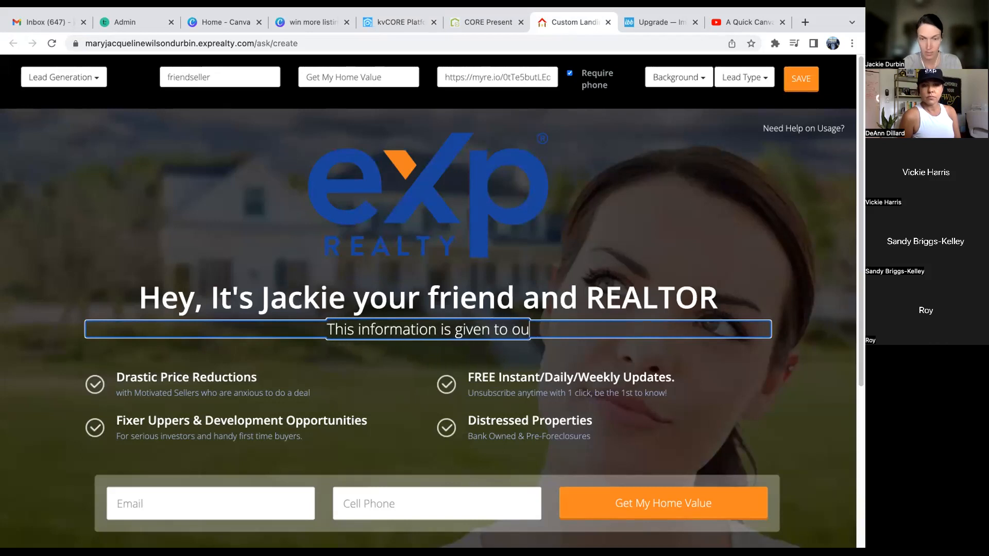
pyautogui.press('BackSpace')
pyautogui.press('BackSpace')
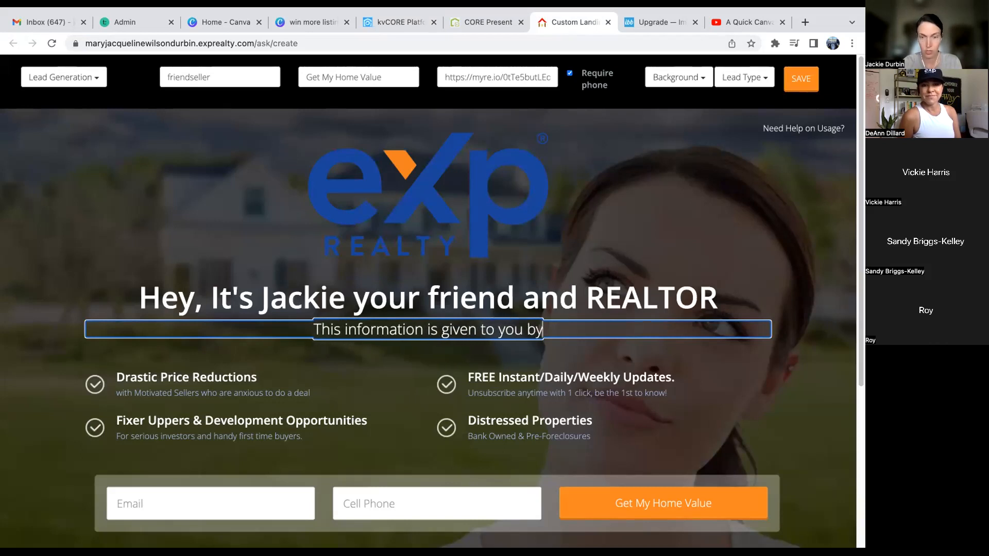
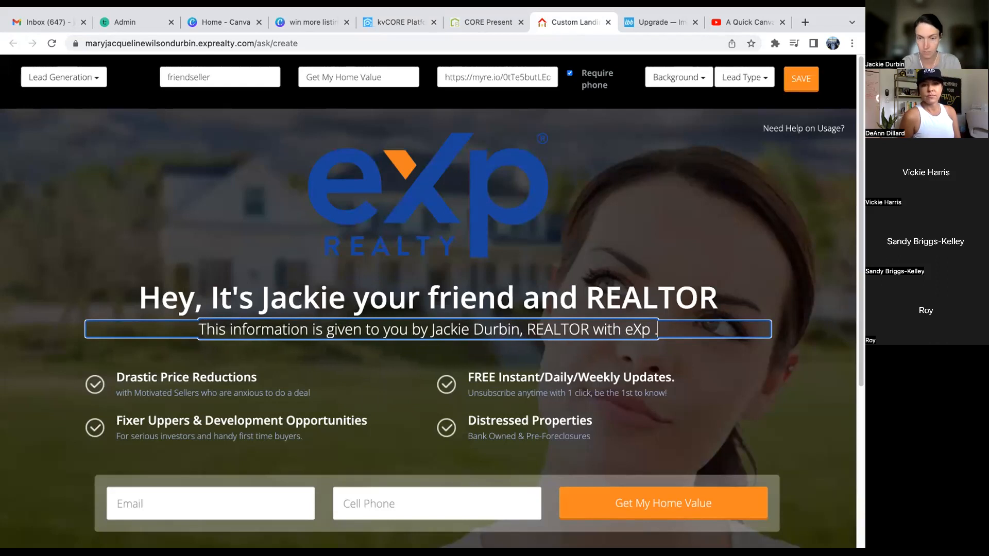
pyautogui.press('BackSpace')
pyautogui.press('BackSpace')
pyautogui.press('Return')
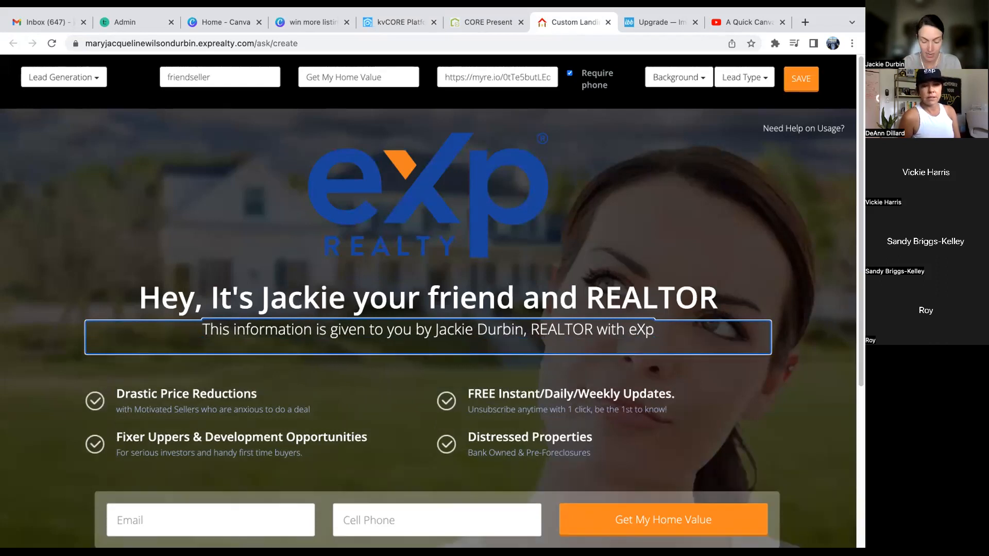
# - Add the second subtitle line 'The listing may or may not be associated with eXp Realty'
pyautogui.write('The listing may or mayn')
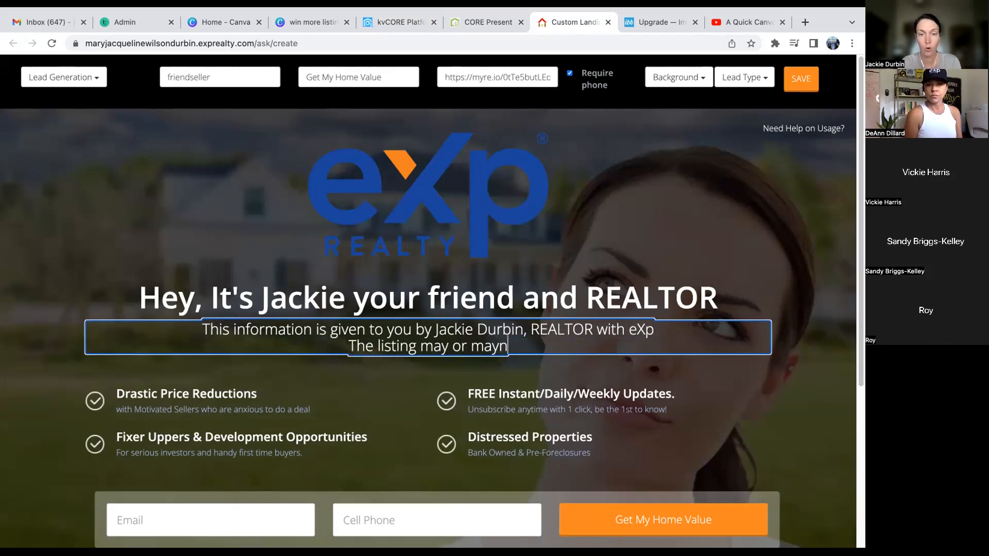
pyautogui.press('BackSpace')
pyautogui.write('not be')
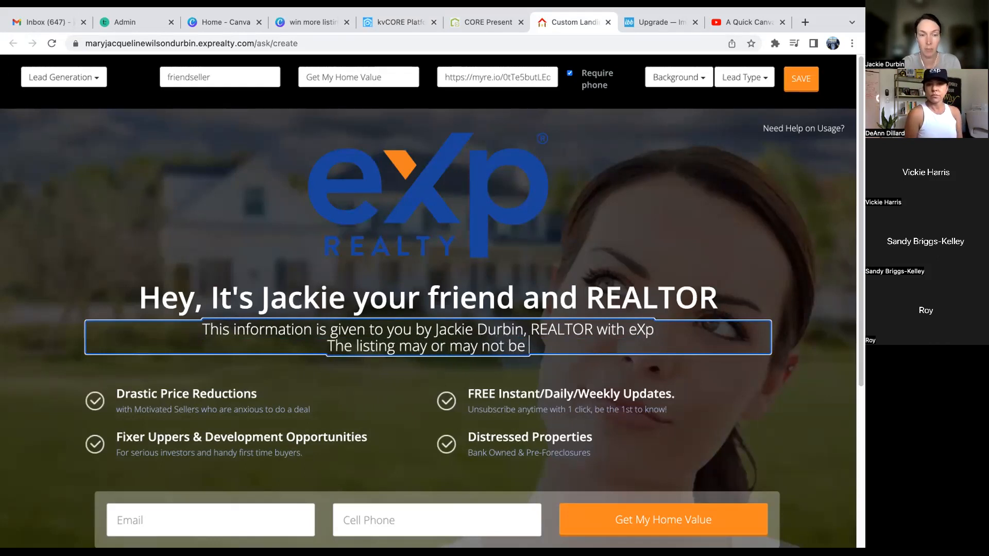
pyautogui.write(' asso')
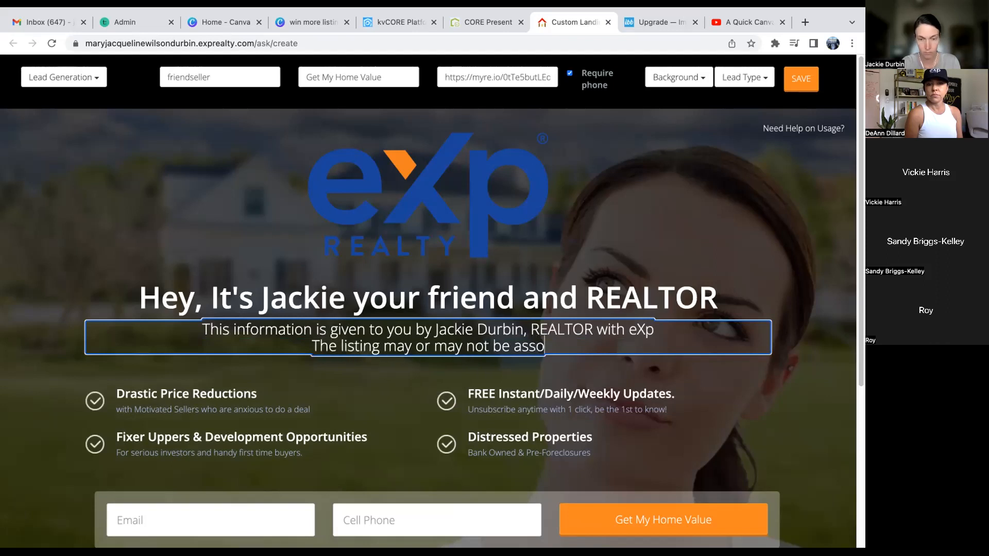
pyautogui.write('ciated with eXp')
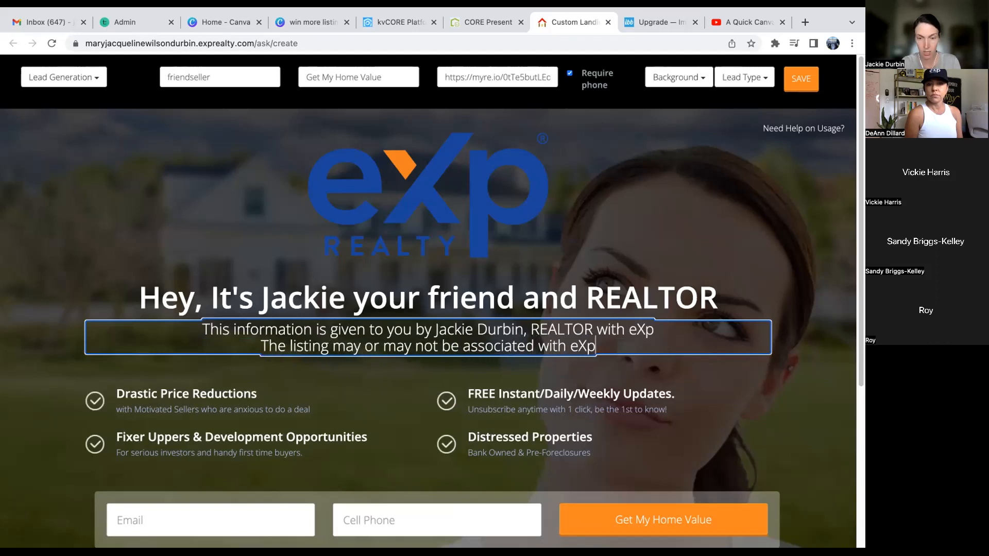
pyautogui.write(' Realty')
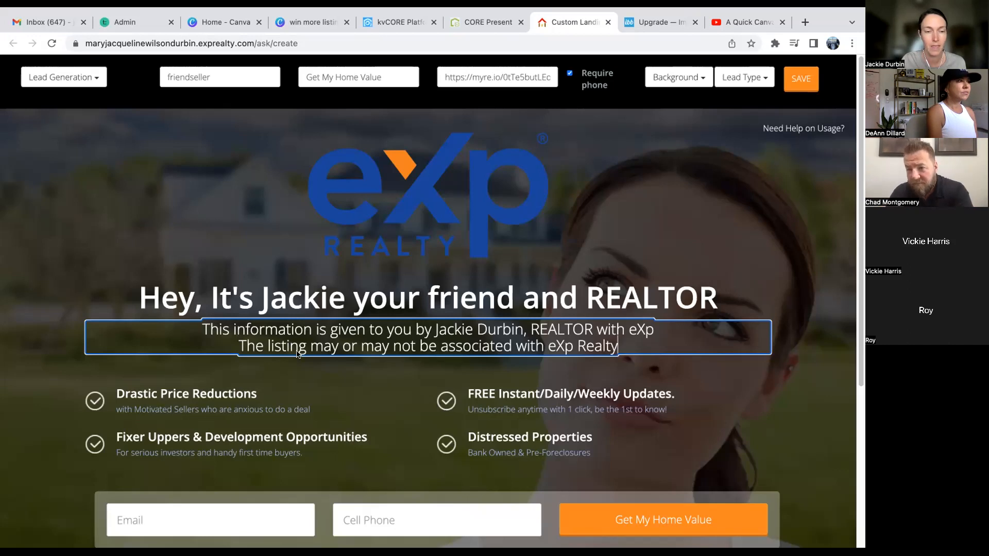
pyautogui.click(307, 21)
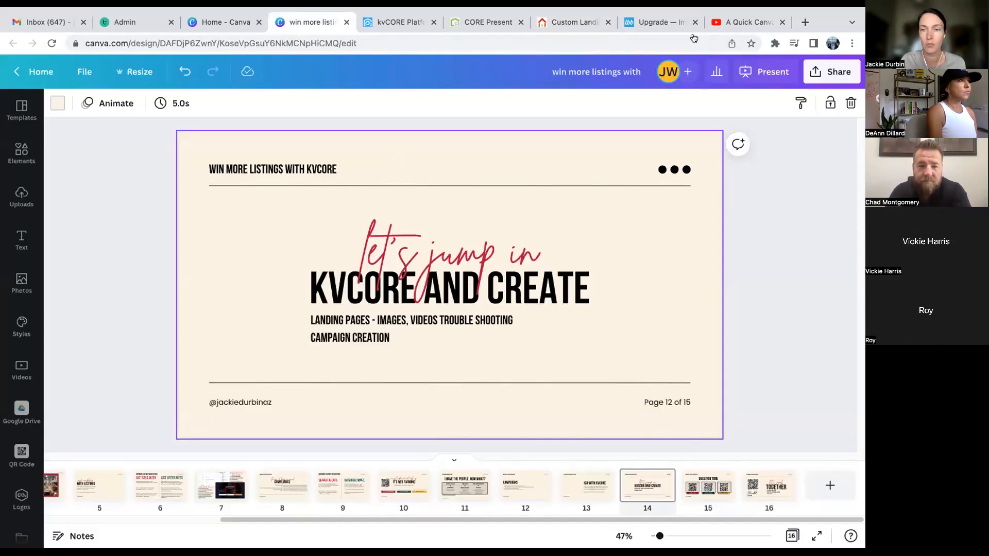
# - Present the 'win more listings with' Canva deck full screen with the Standard type
pyautogui.click(766, 78)
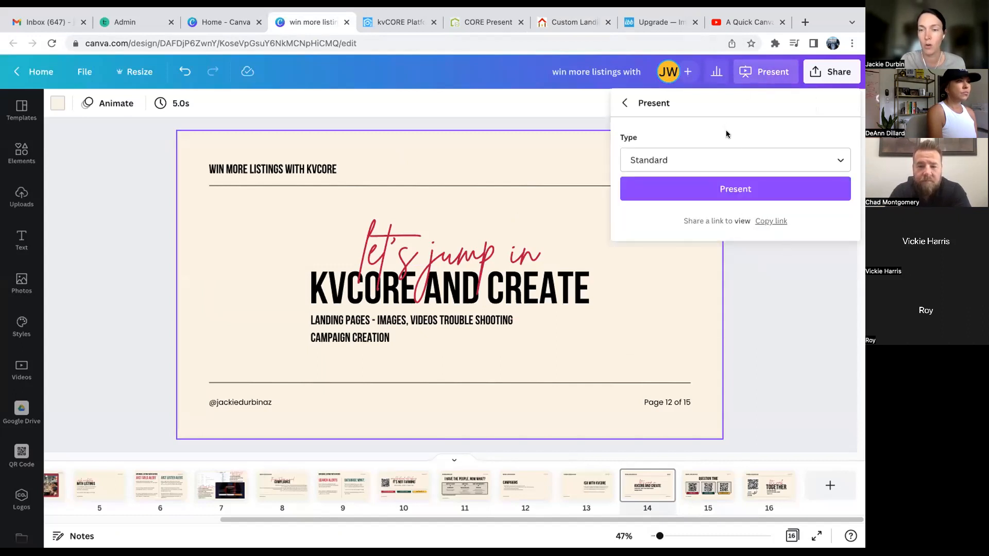
pyautogui.click(740, 188)
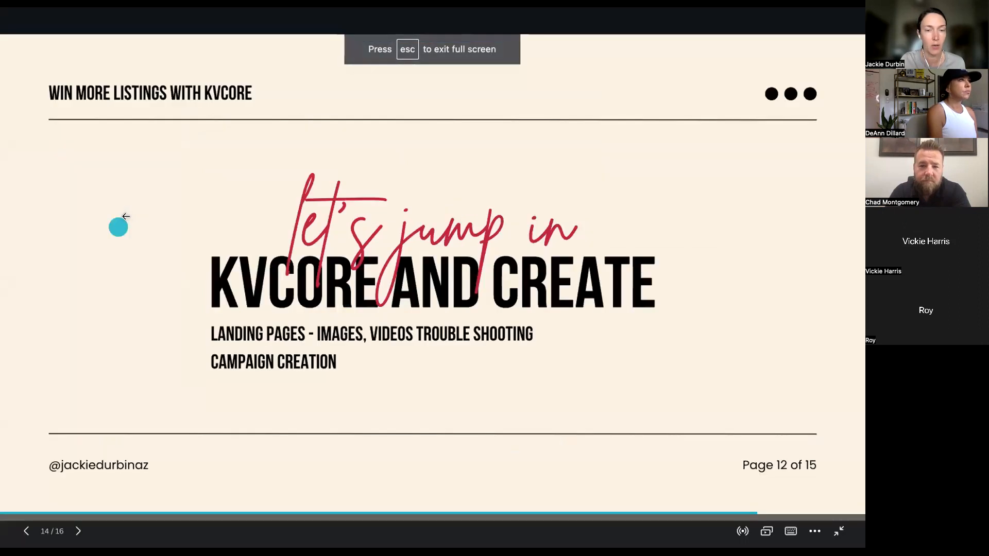